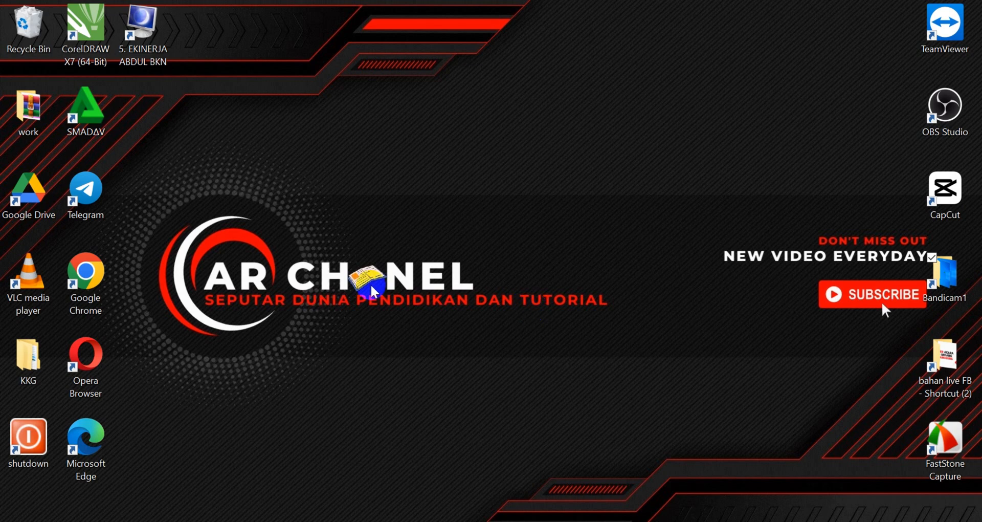
# - Empty the Recycle Bin, confirm the deletion, and refresh the desktop
pyautogui.rightClick(296, 209)
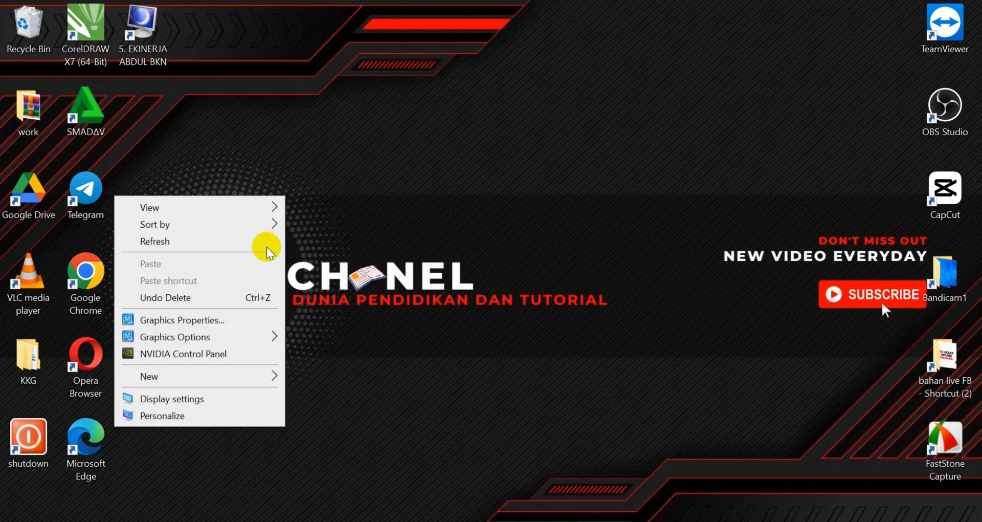
pyautogui.click(250, 250)
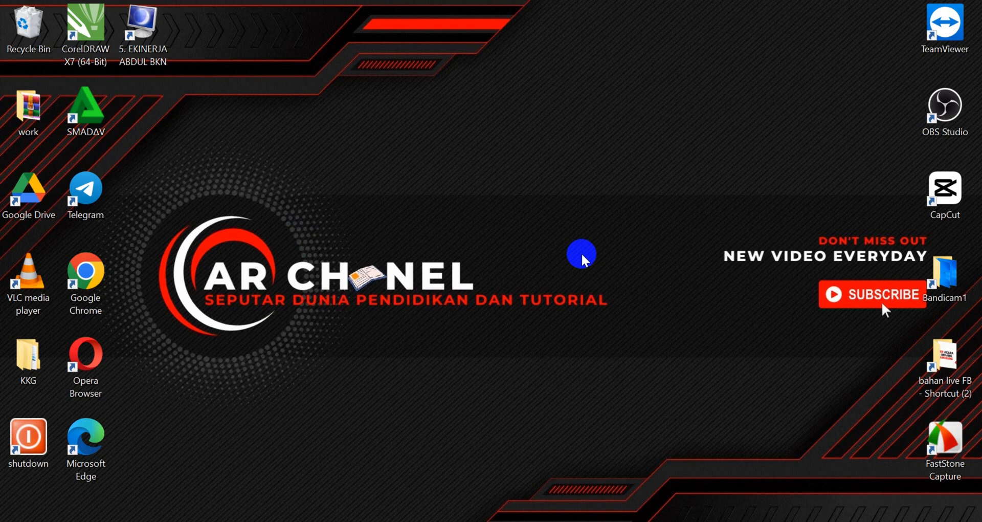
pyautogui.rightClick(23, 23)
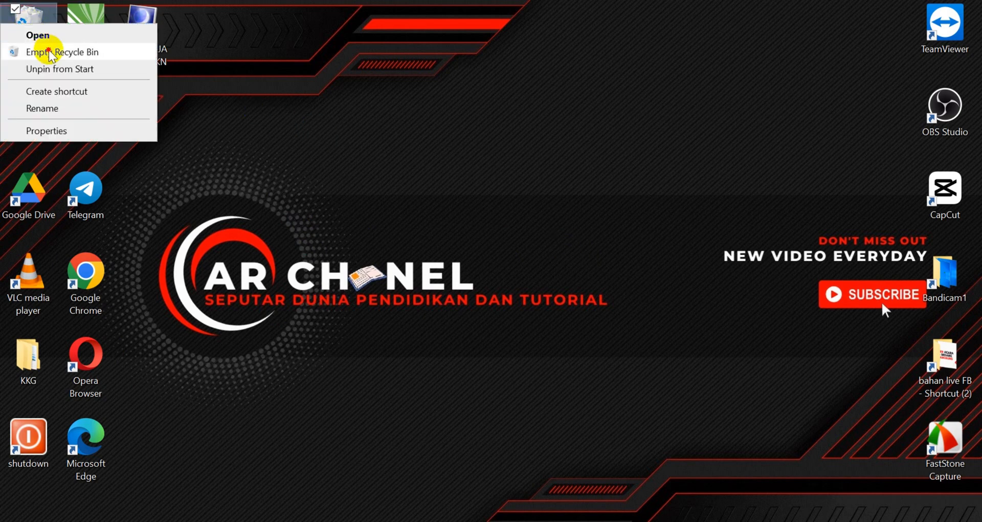
pyautogui.click(49, 51)
pyautogui.click(526, 325)
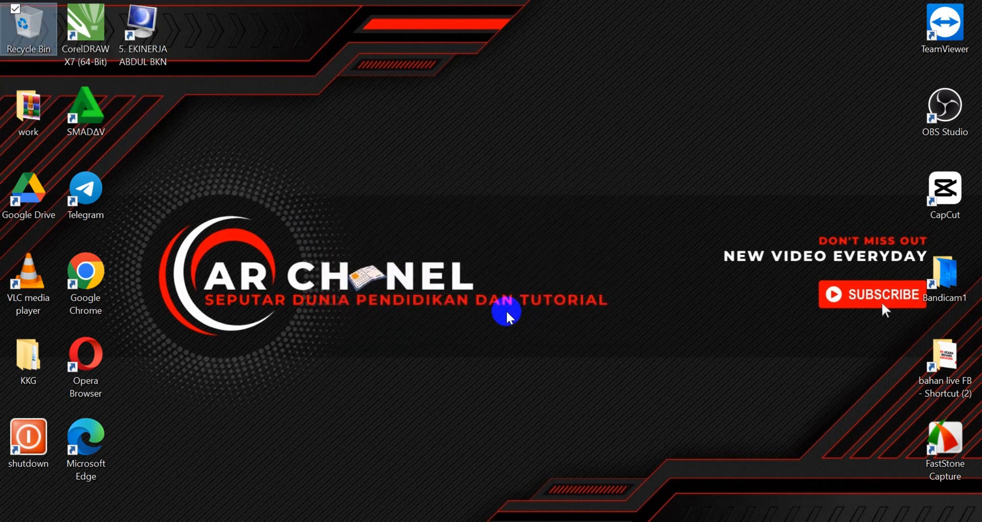
pyautogui.rightClick(544, 190)
pyautogui.click(506, 240)
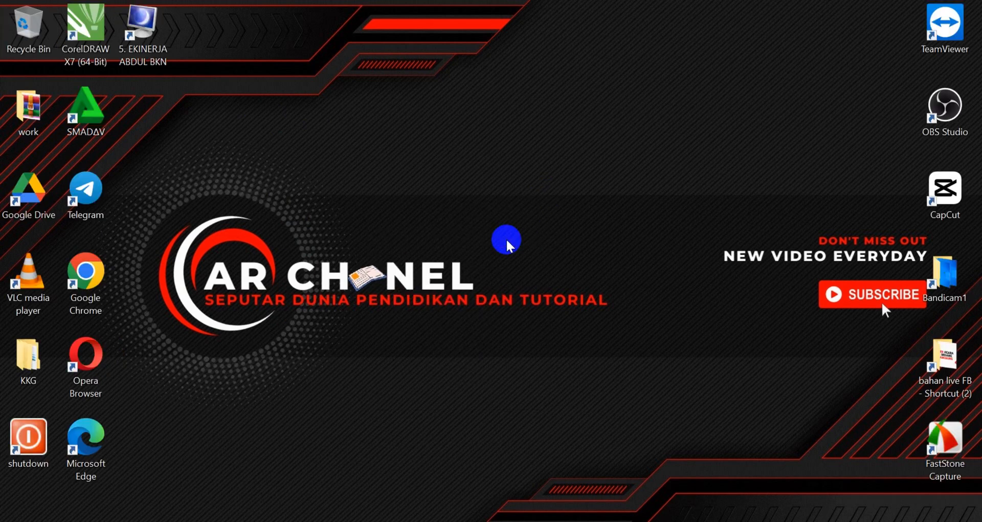
# - Open Google Chrome in a maximized window with the teacher's school account profile
pyautogui.doubleClick(86, 276)
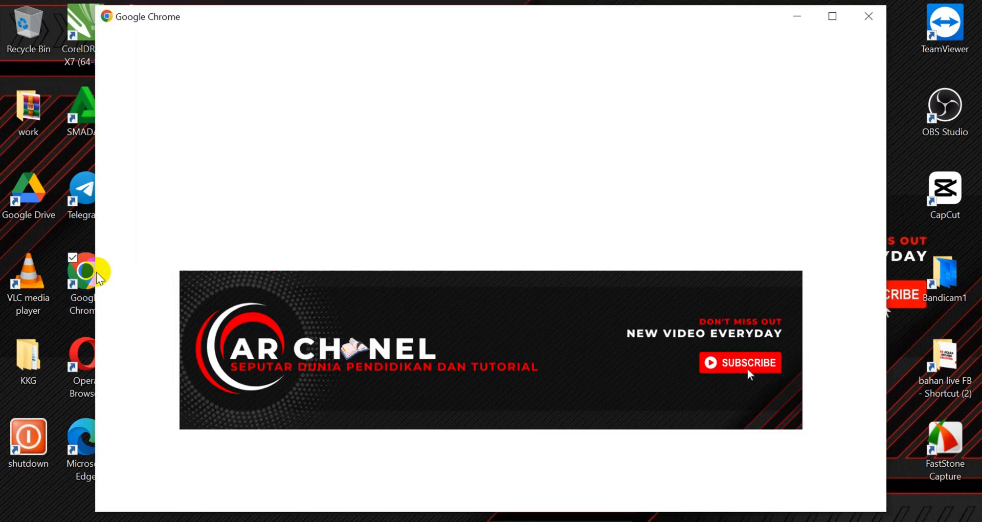
pyautogui.click(830, 16)
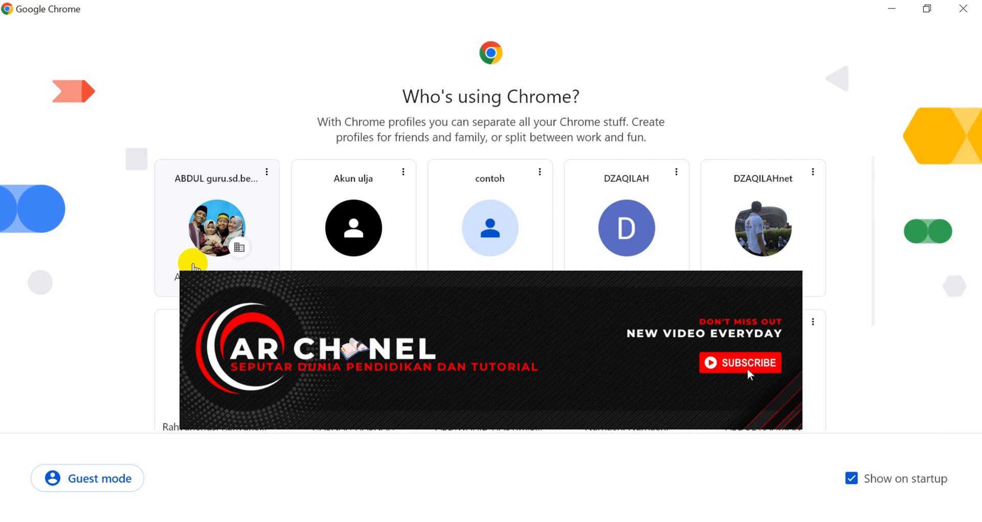
pyautogui.click(194, 265)
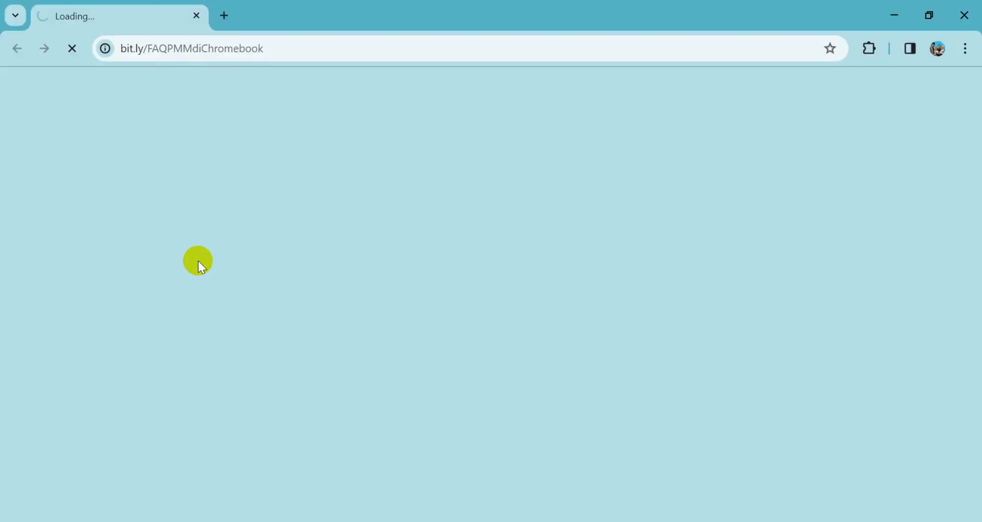
# - Search Google for "merdeka mengajar" and open the PMM login page from the Merdeka Mengajar site at guru.kemdikbud.go.id
pyautogui.click(327, 47)
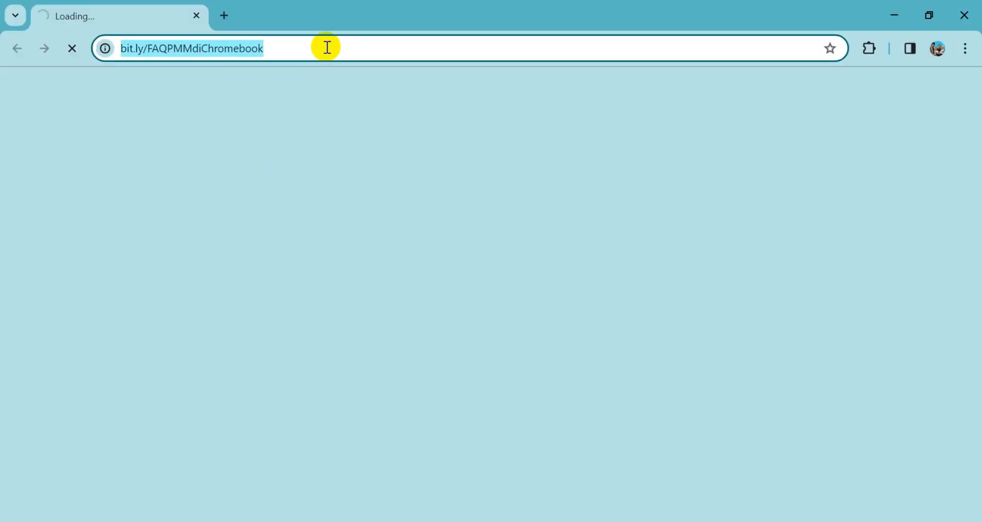
pyautogui.write('me')
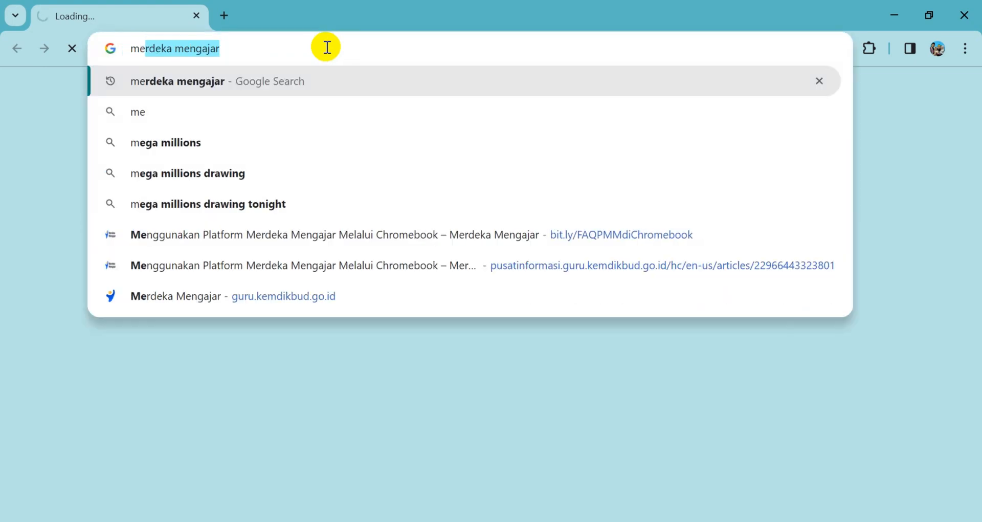
pyautogui.write('rdeka menga')
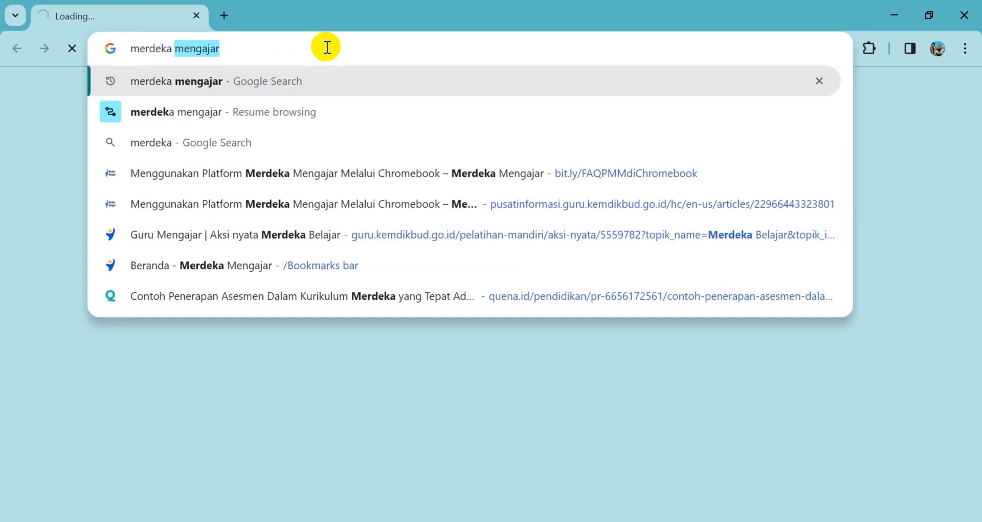
pyautogui.write('jar')
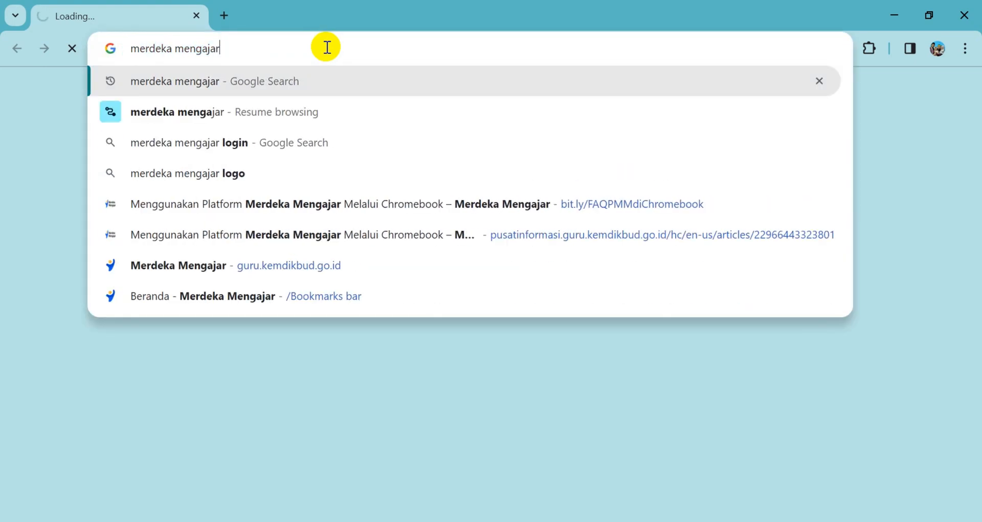
pyautogui.press('Return')
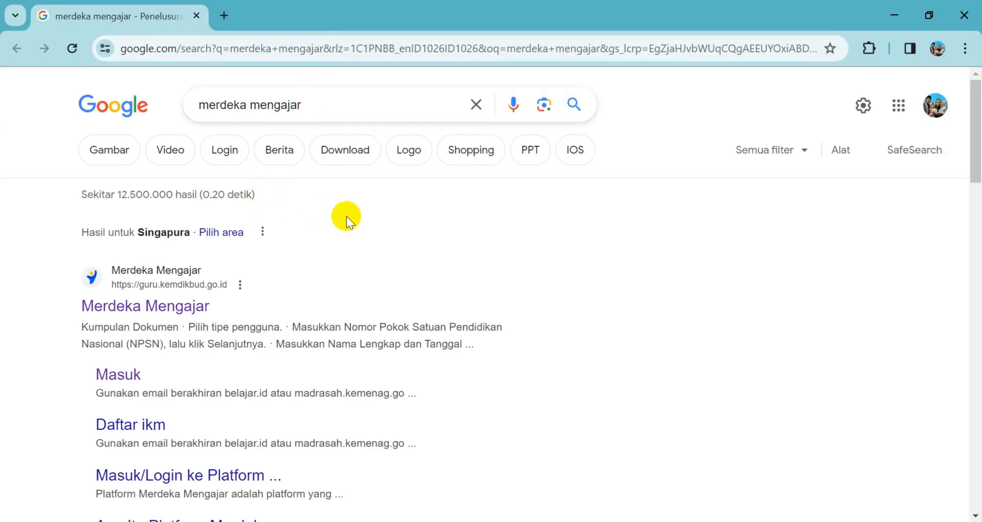
pyautogui.scroll(-1, 348, 261)
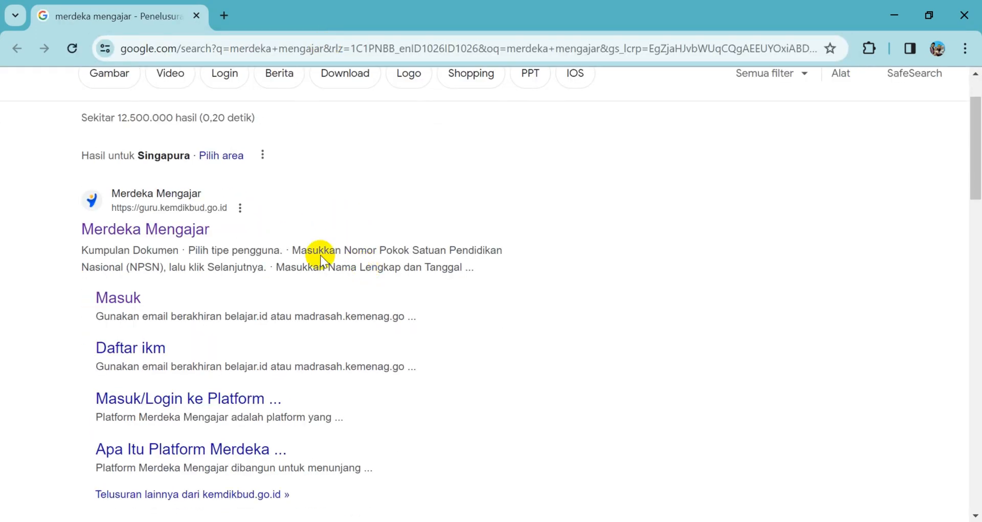
pyautogui.click(144, 237)
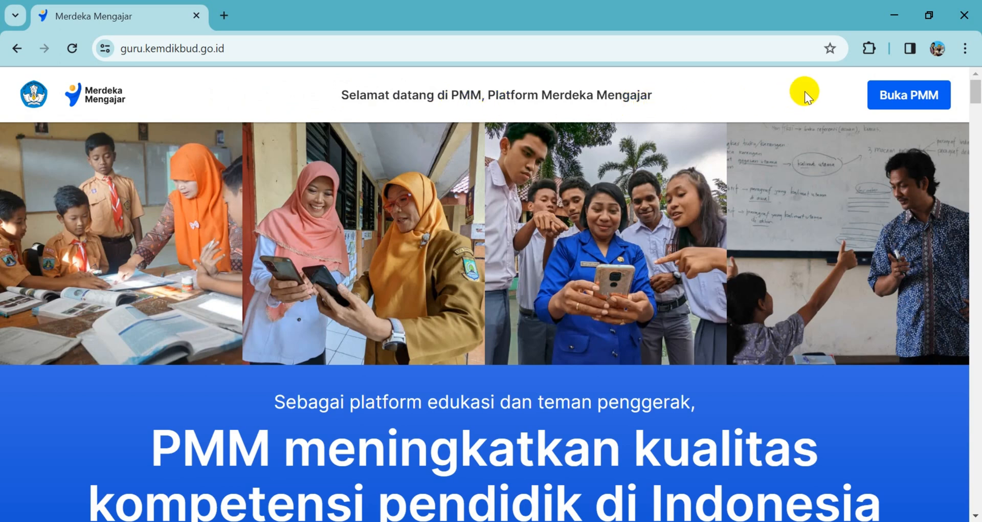
pyautogui.click(920, 97)
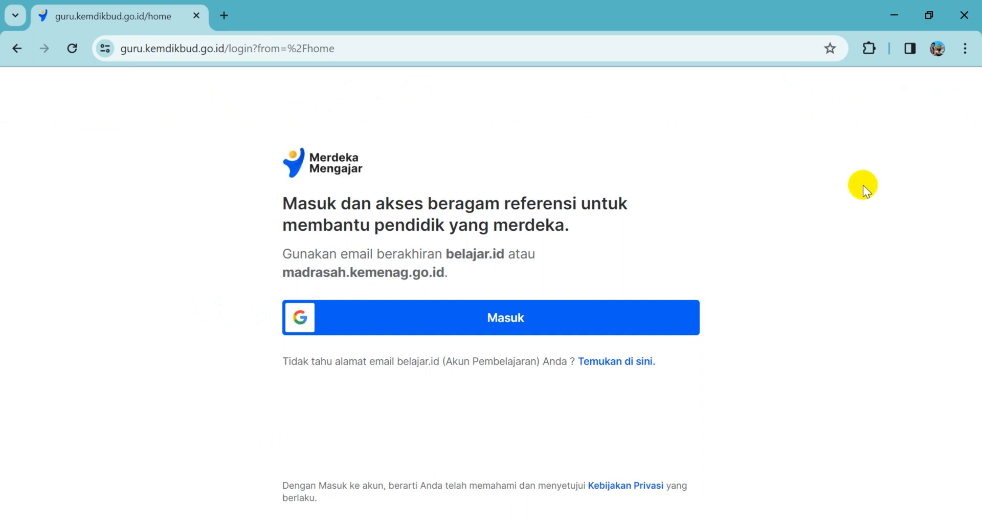
pyautogui.click(490, 320)
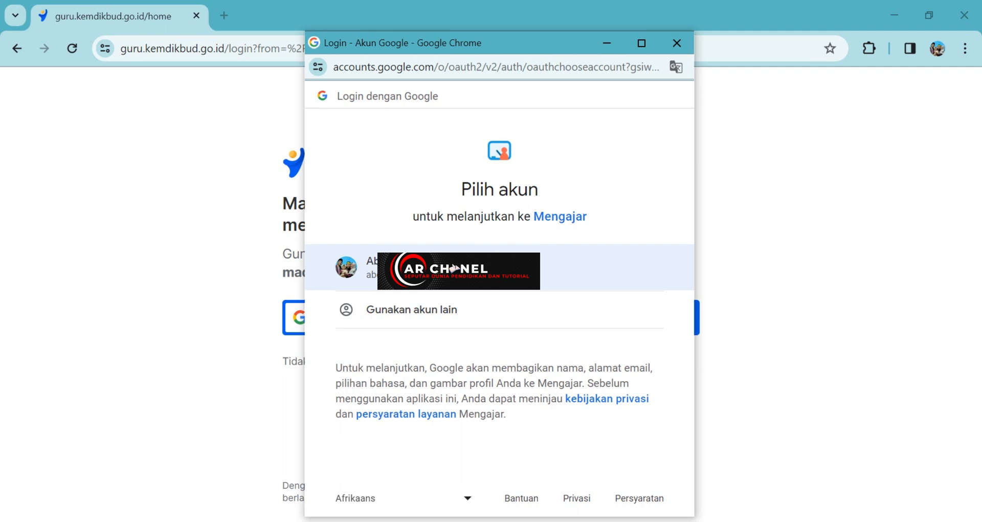
pyautogui.click(412, 310)
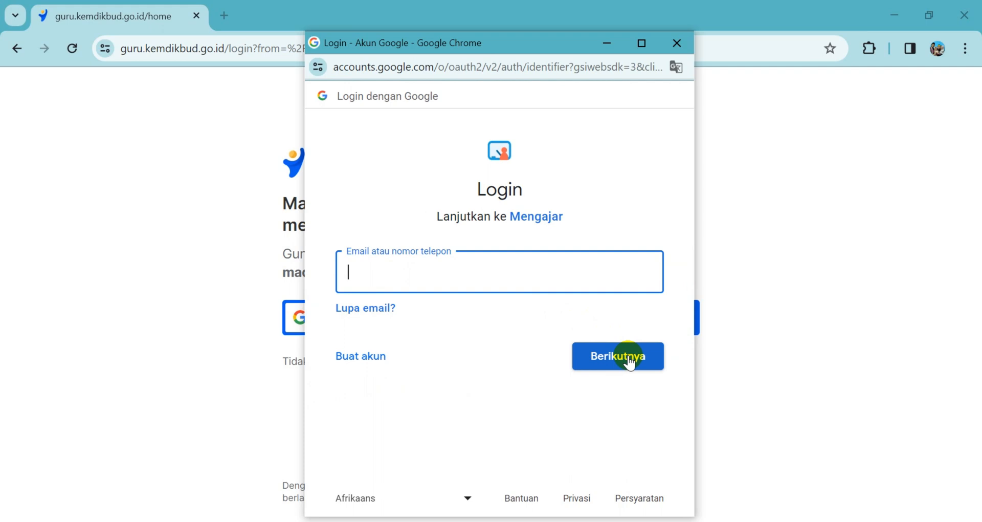
pyautogui.click(678, 43)
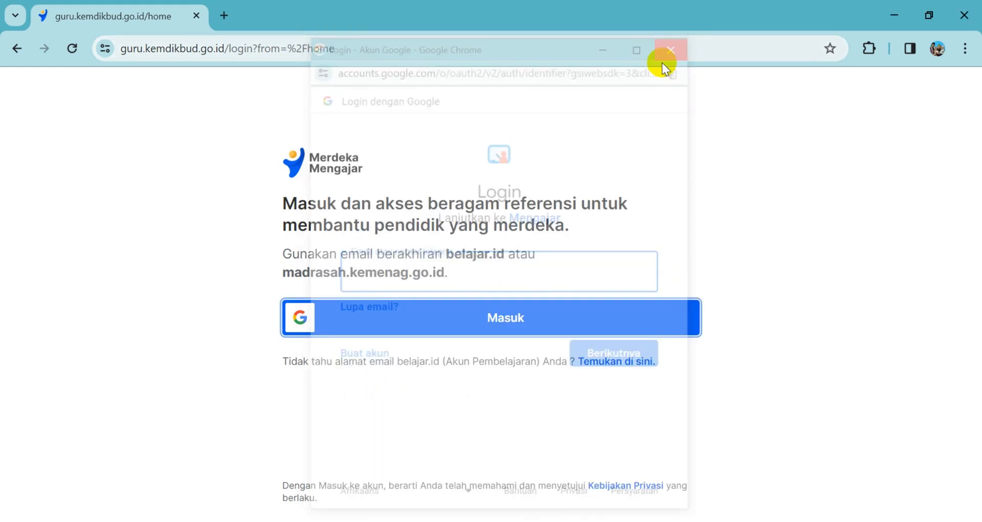
# - Sign in to Merdeka Mengajar with the Google account already listed and agree to continue
pyautogui.click(468, 316)
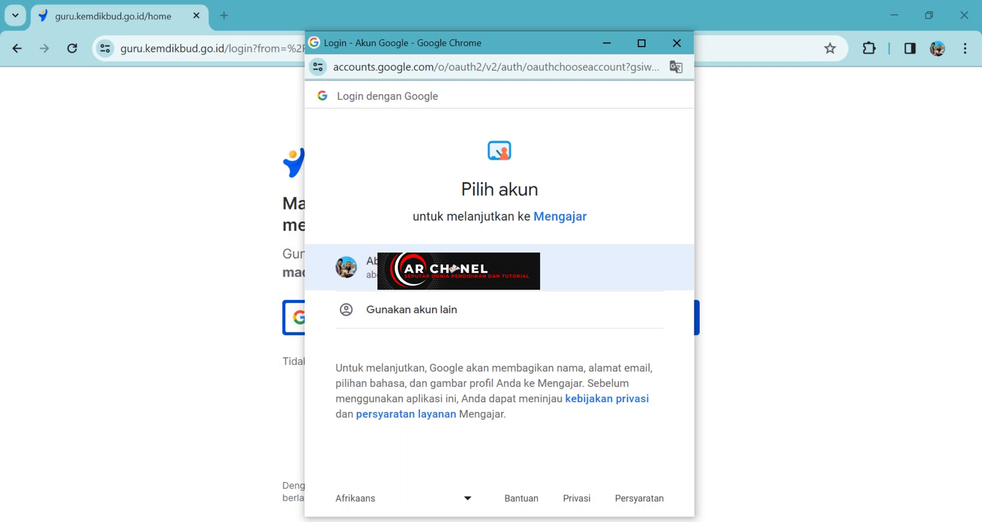
pyautogui.click(470, 256)
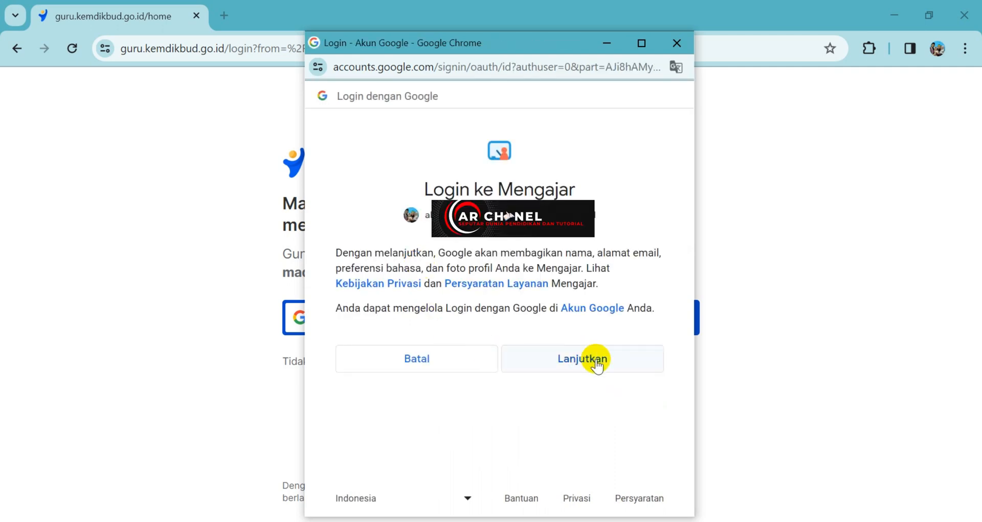
pyautogui.click(575, 364)
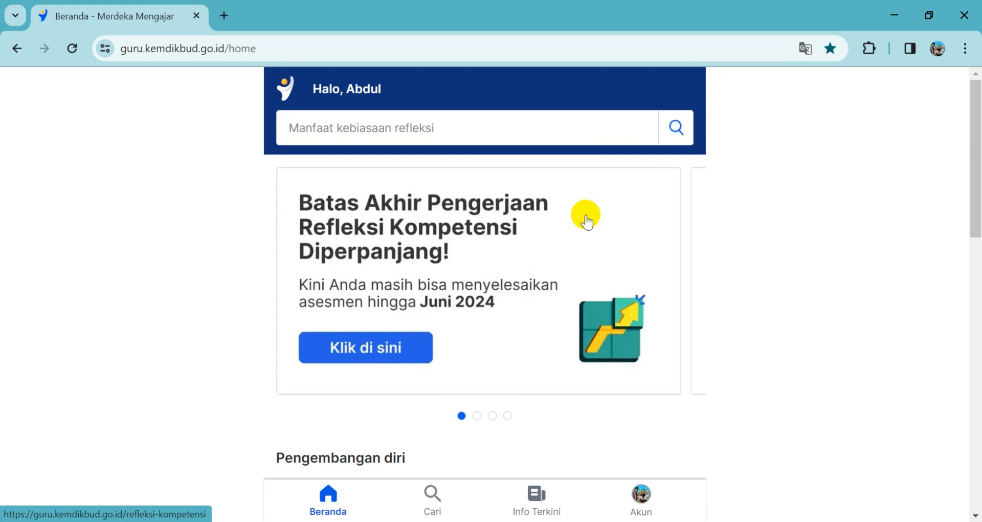
# - Open Pengelolaan Kinerja from the Pengembangan diri section of the home page
pyautogui.scroll(-3, 210, 296)
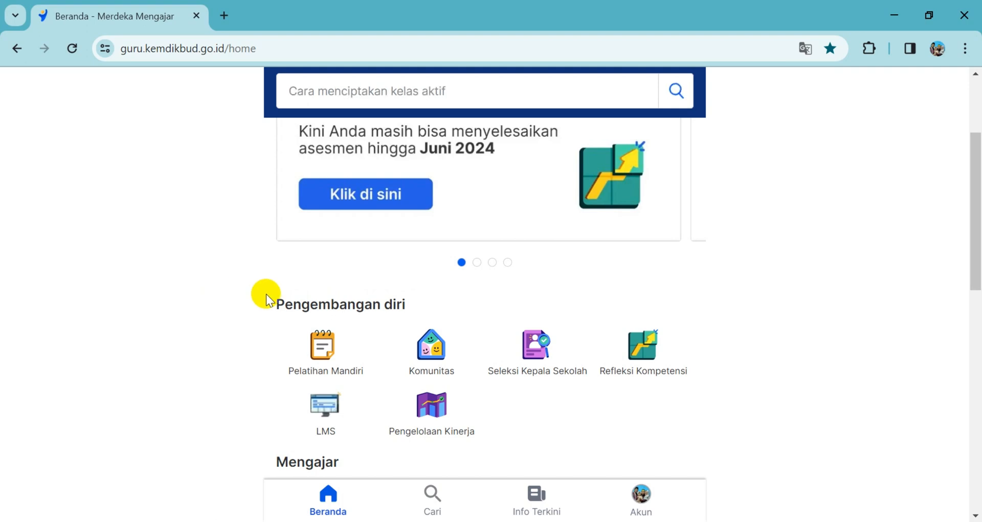
pyautogui.moveTo(265, 297); pyautogui.dragTo(430, 310)
pyautogui.scroll(-3, 358, 281)
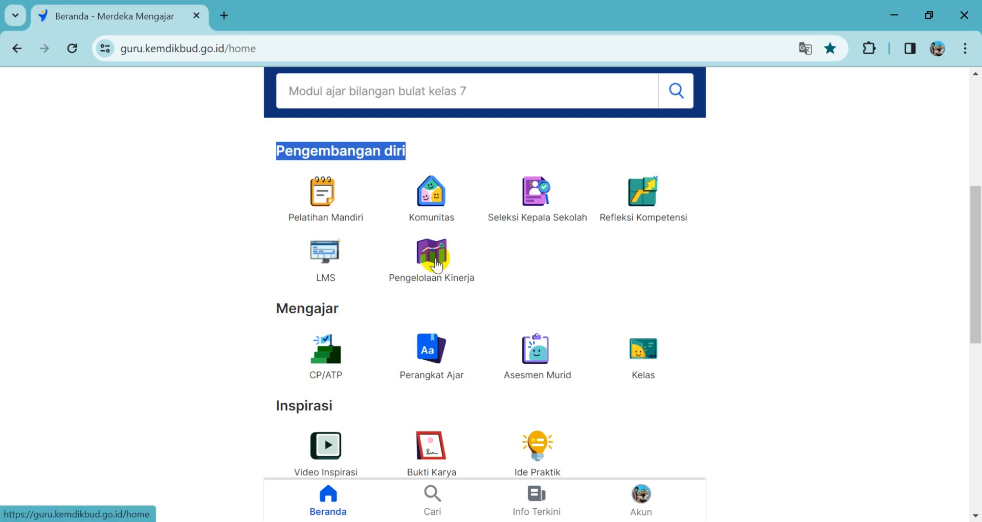
pyautogui.click(435, 258)
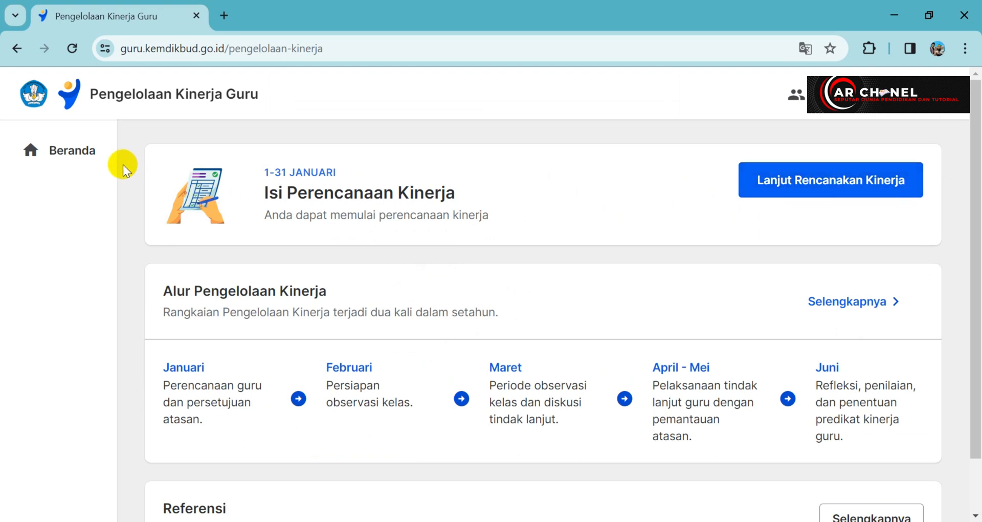
# - Continue the performance planning under Isi Perencanaan Kinerja to open the Perencanaan Kinerja form
pyautogui.moveTo(122, 164); pyautogui.dragTo(570, 168)
pyautogui.click(705, 155)
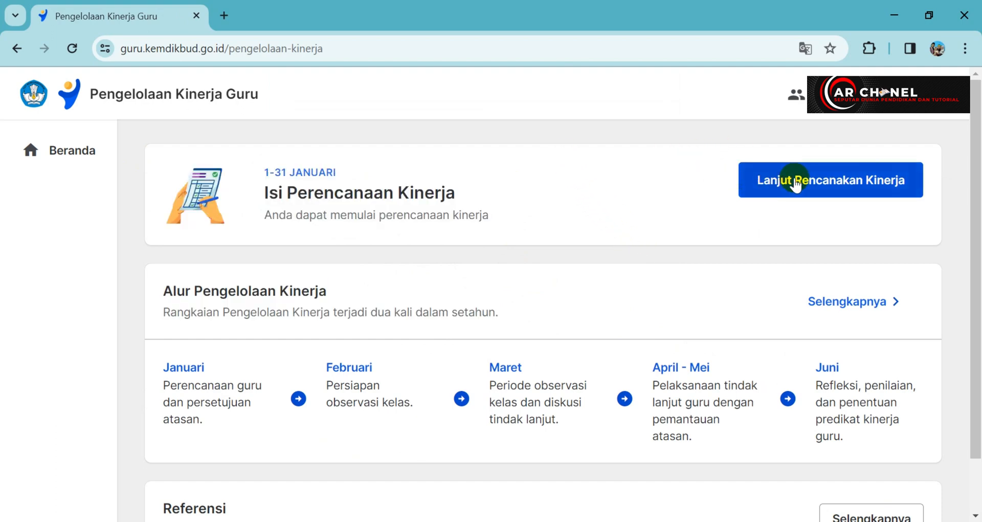
pyautogui.click(806, 182)
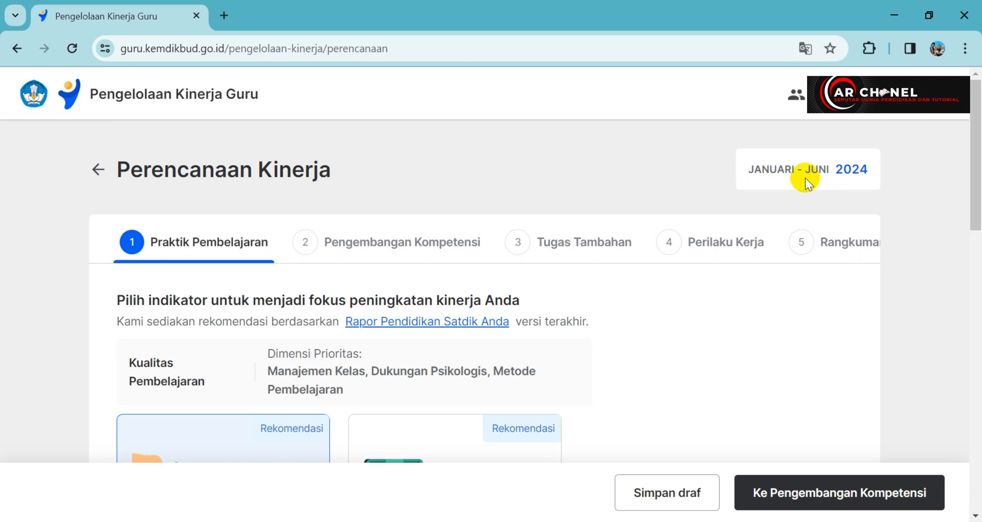
# - Choose Penerapan Disiplin Positif as the Praktik Pembelajaran indicator and proceed to the Pengembangan Kompetensi stage
pyautogui.moveTo(975, 143); pyautogui.dragTo(975, 164)
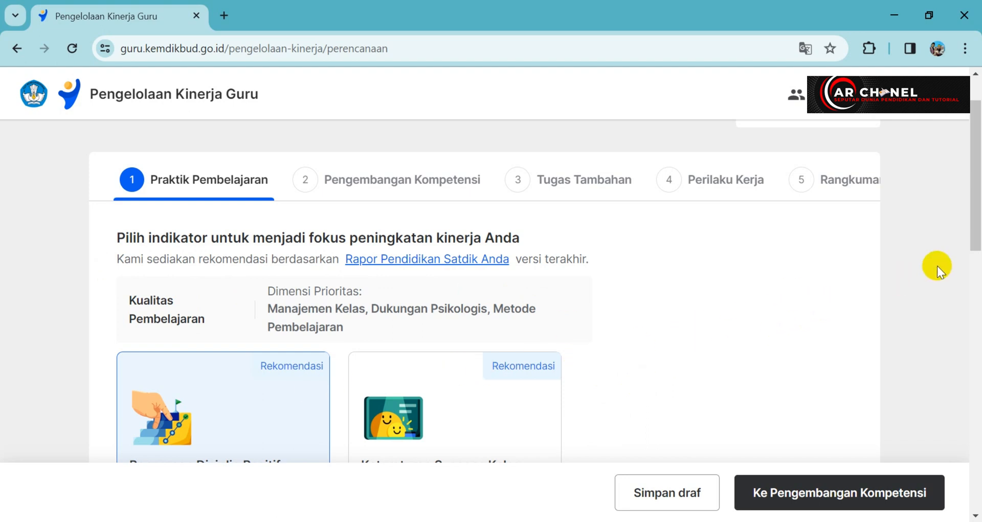
pyautogui.moveTo(971, 204); pyautogui.dragTo(975, 240)
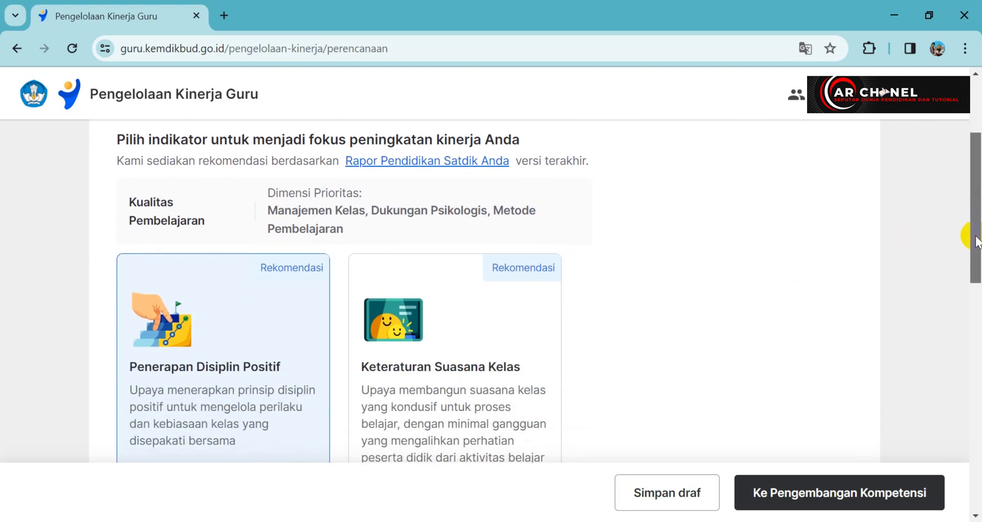
pyautogui.click(238, 319)
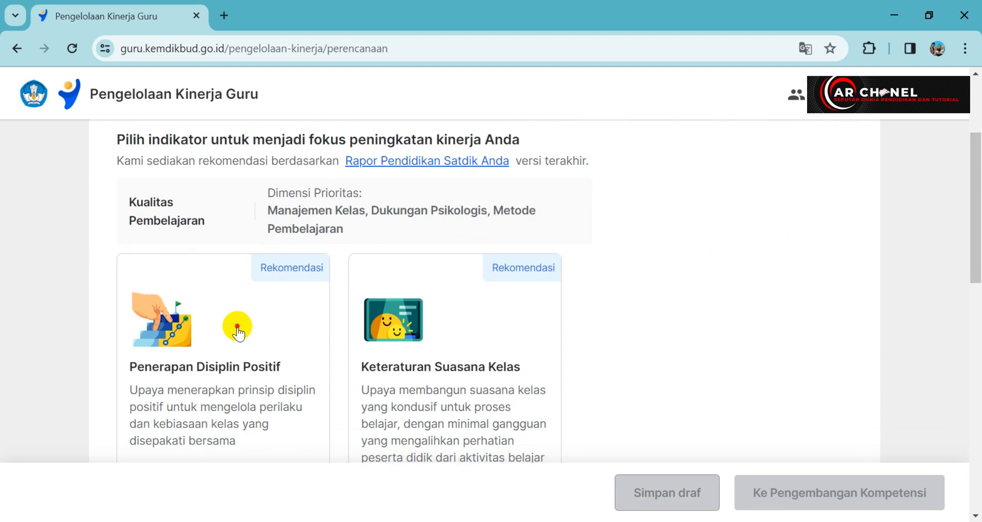
pyautogui.click(238, 327)
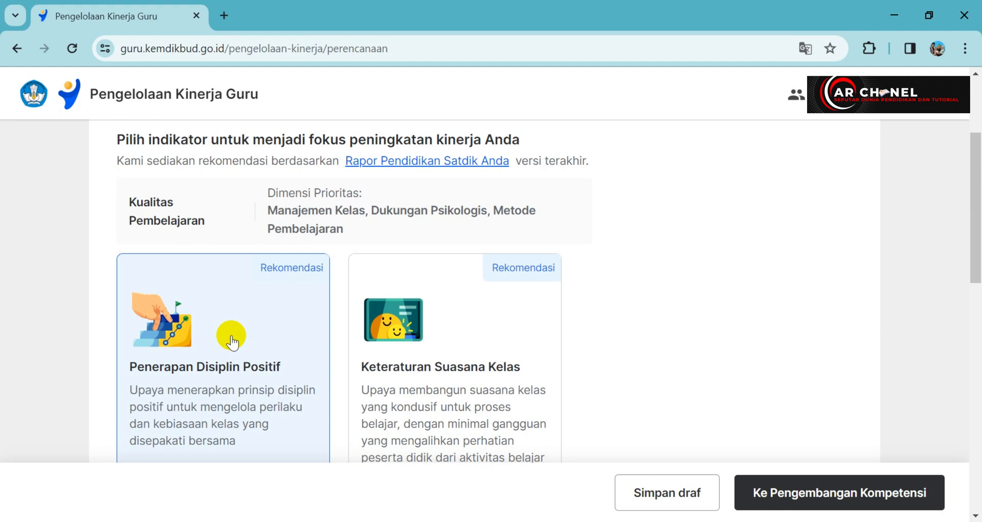
pyautogui.click(775, 482)
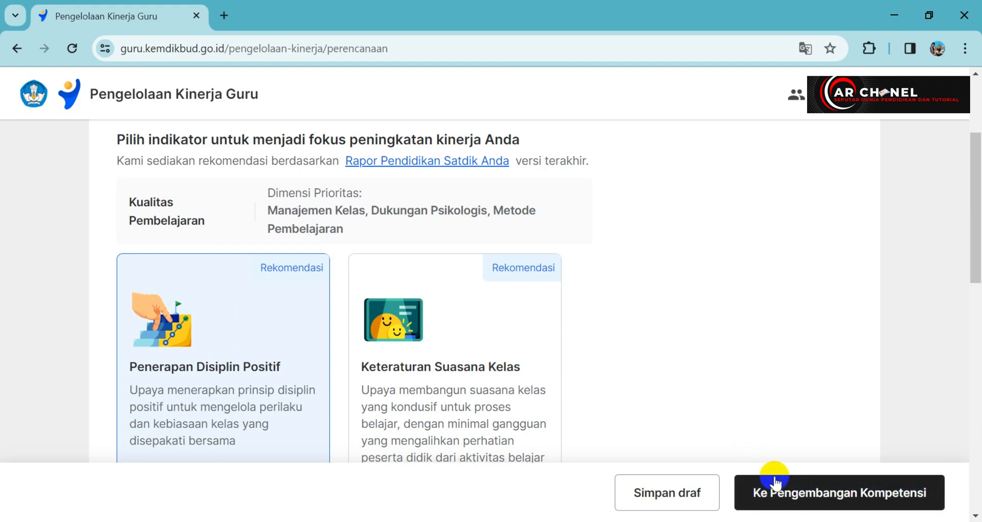
pyautogui.click(831, 498)
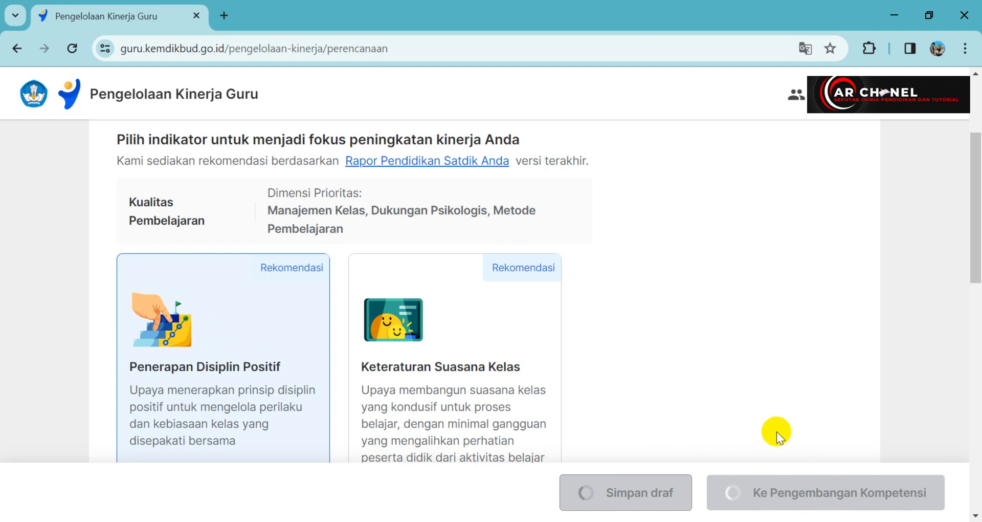
# - Read the Perdirjen GTK point requirements and the total points on the Pengembangan Kompetensi stage
pyautogui.scroll(2, 665, 398)
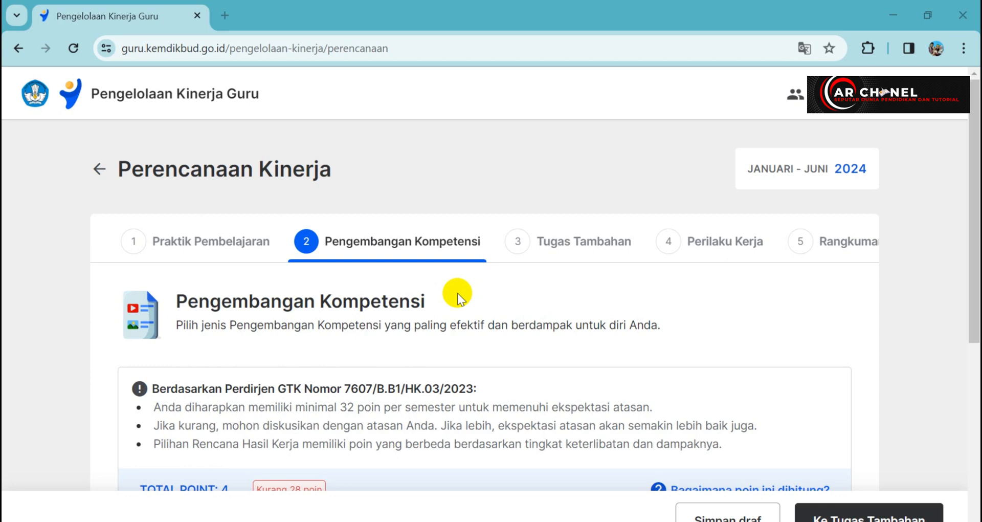
pyautogui.scroll(-3, 474, 284)
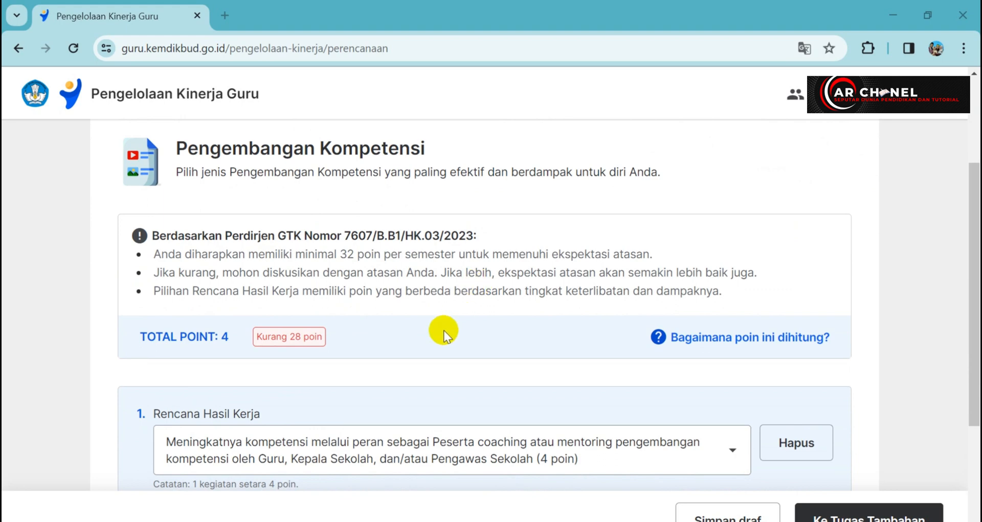
pyautogui.scroll(1, 429, 335)
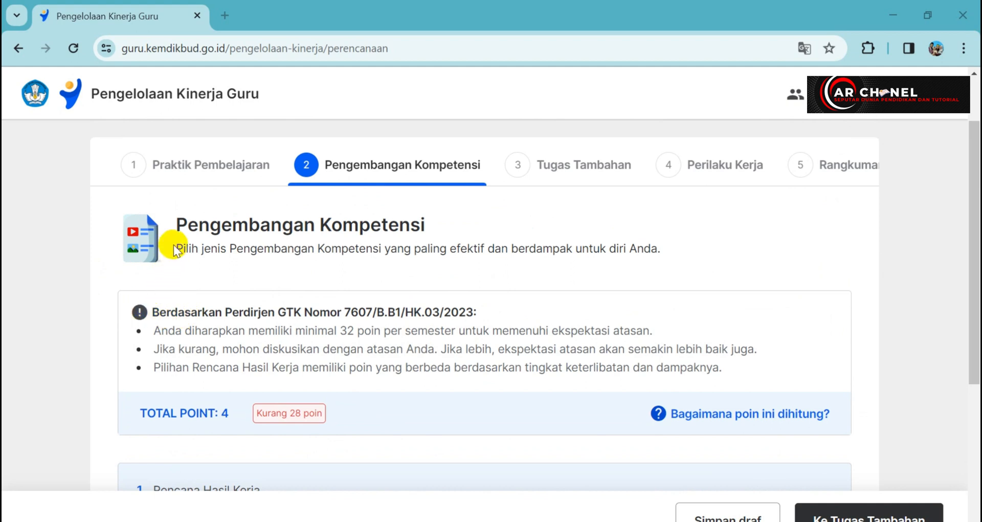
pyautogui.moveTo(176, 250); pyautogui.dragTo(522, 255)
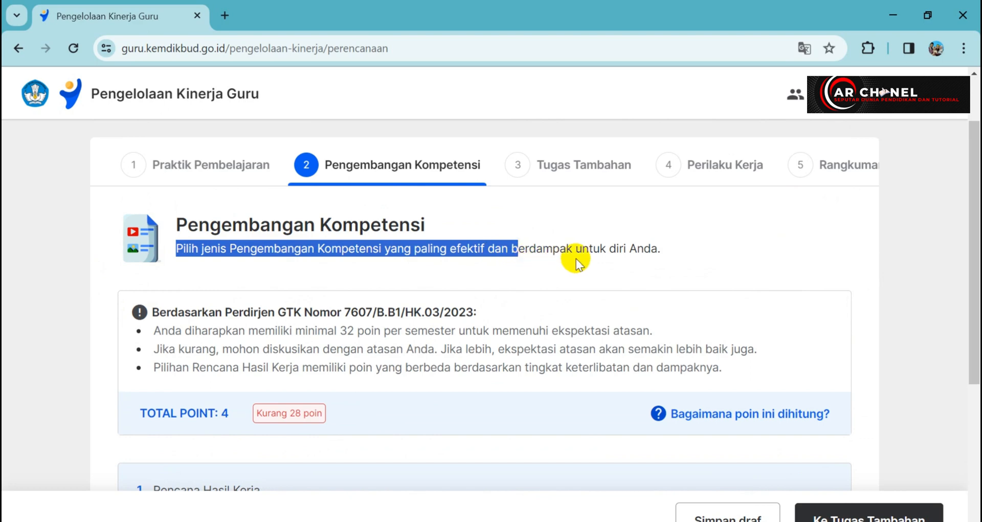
pyautogui.scroll(-2, 409, 271)
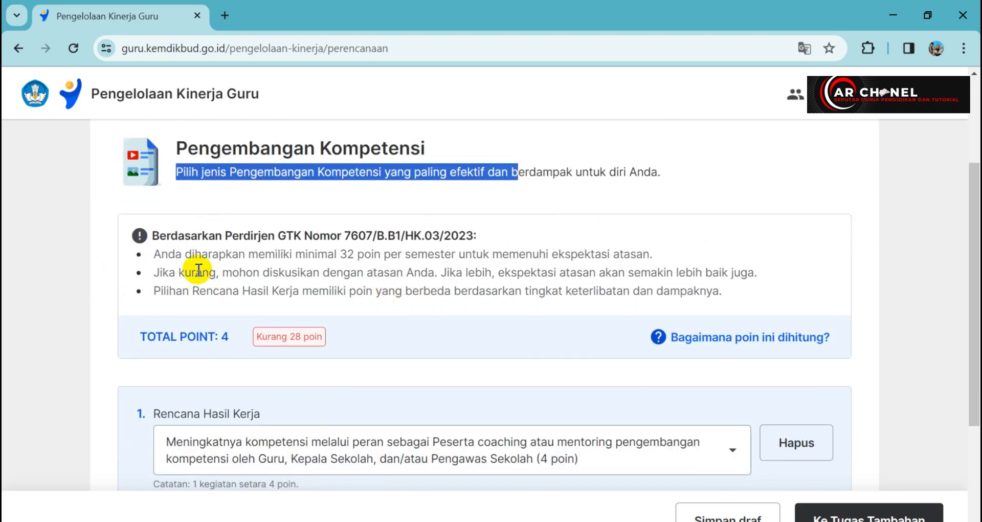
pyautogui.moveTo(152, 236); pyautogui.dragTo(253, 237)
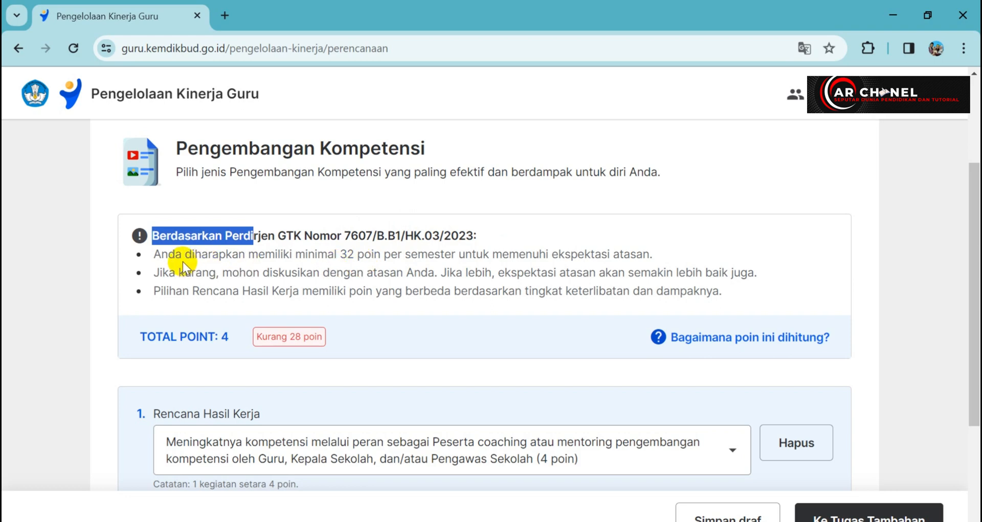
pyautogui.moveTo(295, 255); pyautogui.dragTo(450, 254)
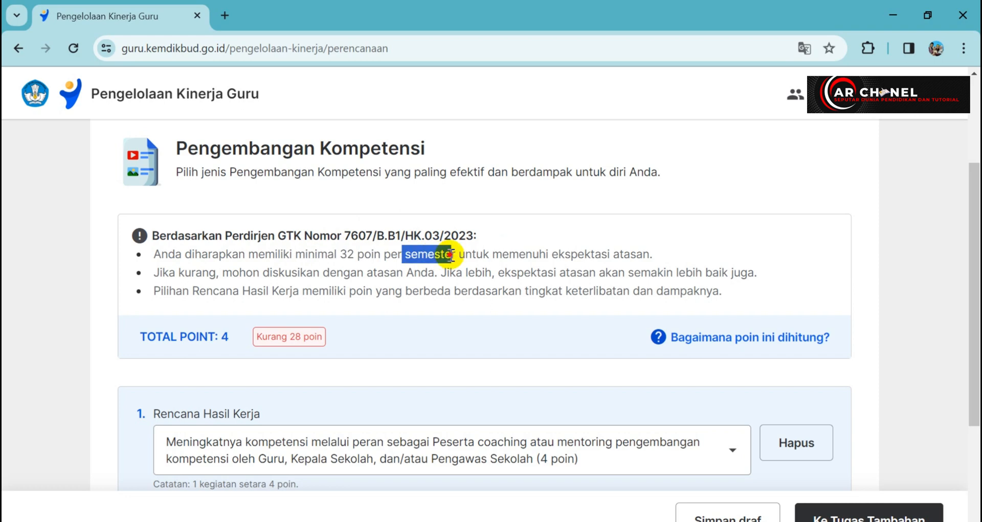
pyautogui.moveTo(347, 255); pyautogui.dragTo(381, 254)
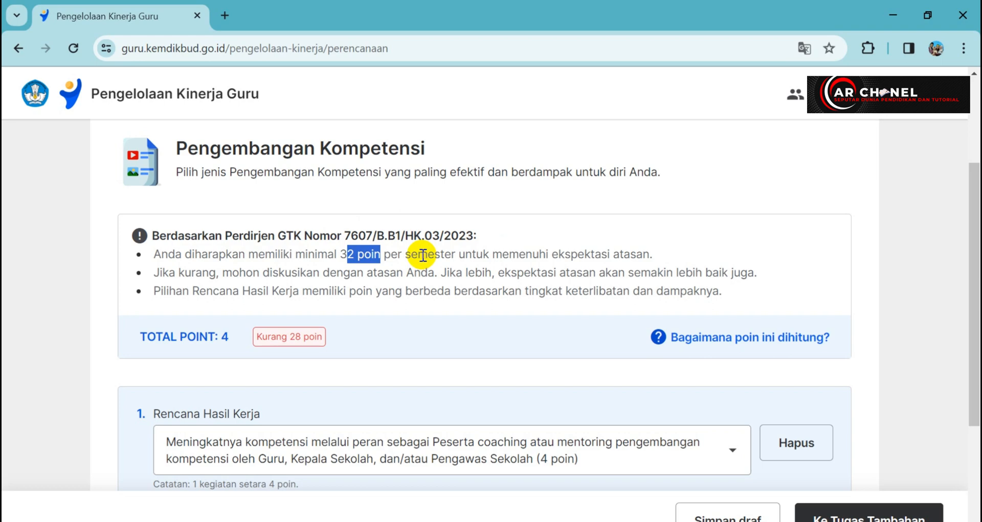
pyautogui.moveTo(533, 254); pyautogui.dragTo(643, 256)
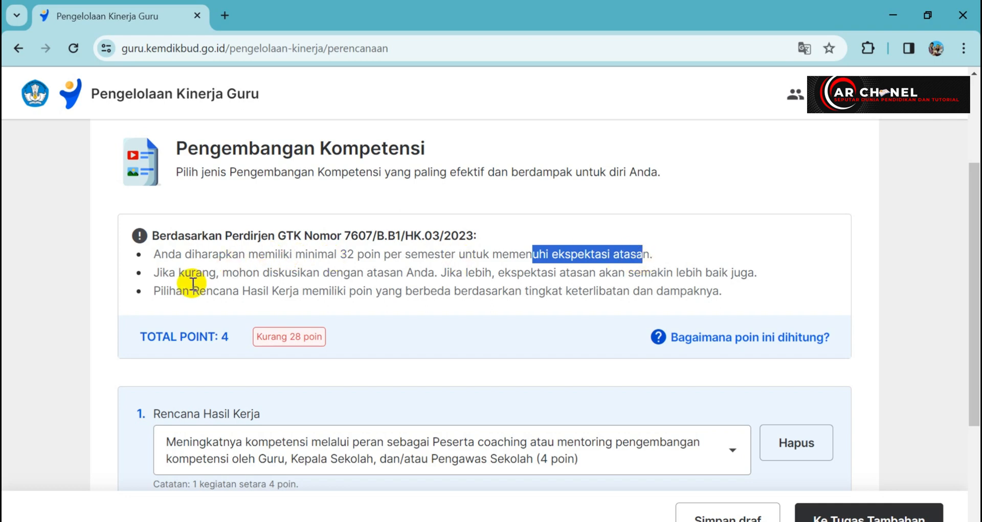
pyautogui.moveTo(163, 272); pyautogui.dragTo(209, 273)
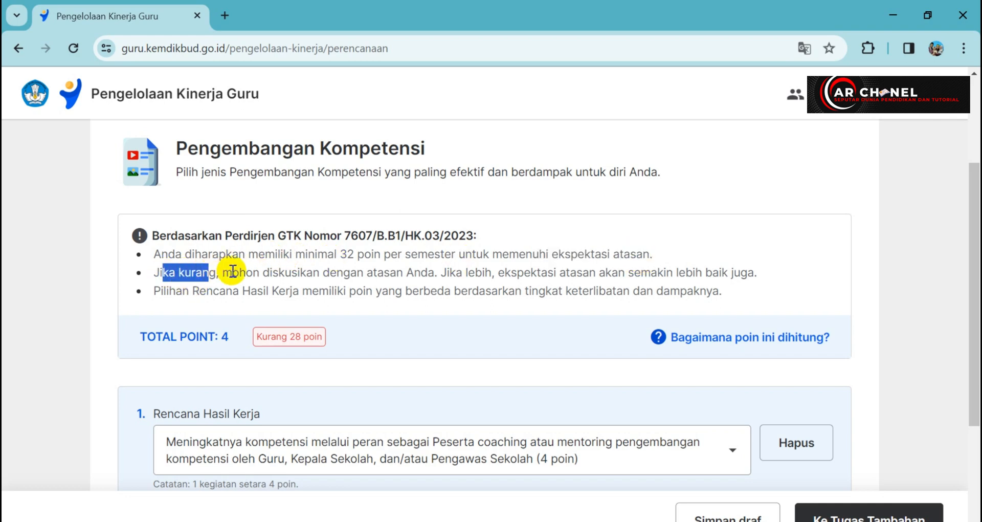
pyautogui.moveTo(336, 272); pyautogui.dragTo(432, 278)
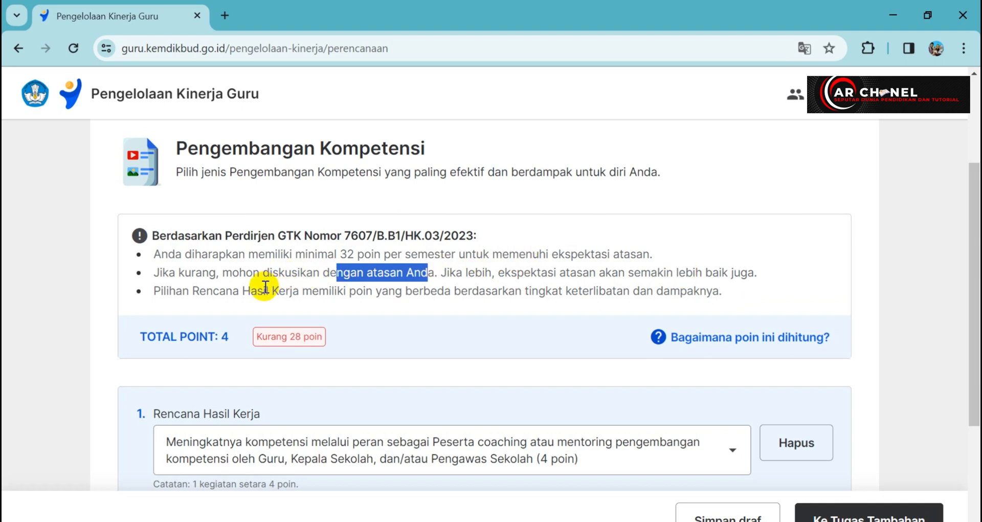
pyautogui.moveTo(136, 336); pyautogui.dragTo(230, 340)
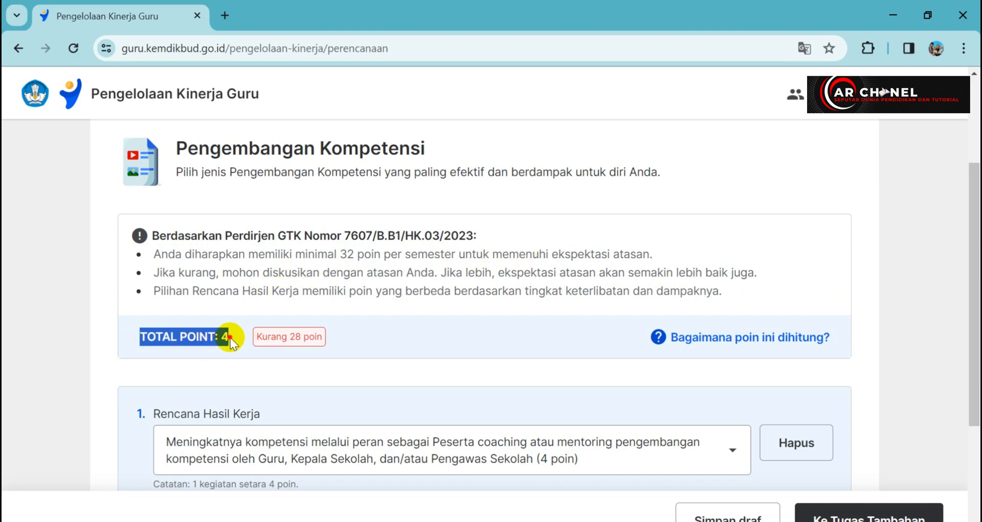
# - Clear the coaching/mentoring entry in Rencana Hasil Kerja 1 and choose the Partisipan kegiatan seminar, lokakarya, konferensi option (4 poin) instead
pyautogui.click(790, 443)
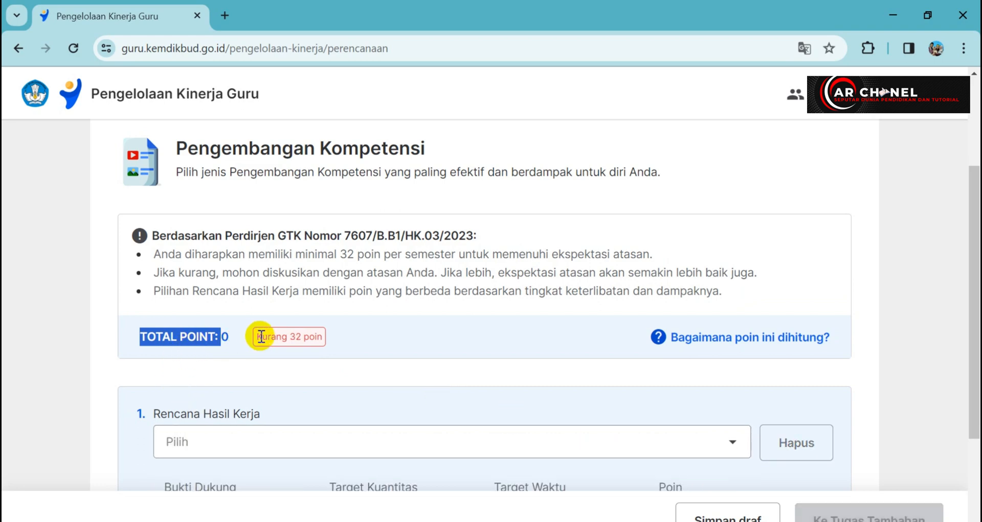
pyautogui.moveTo(260, 336); pyautogui.dragTo(323, 336)
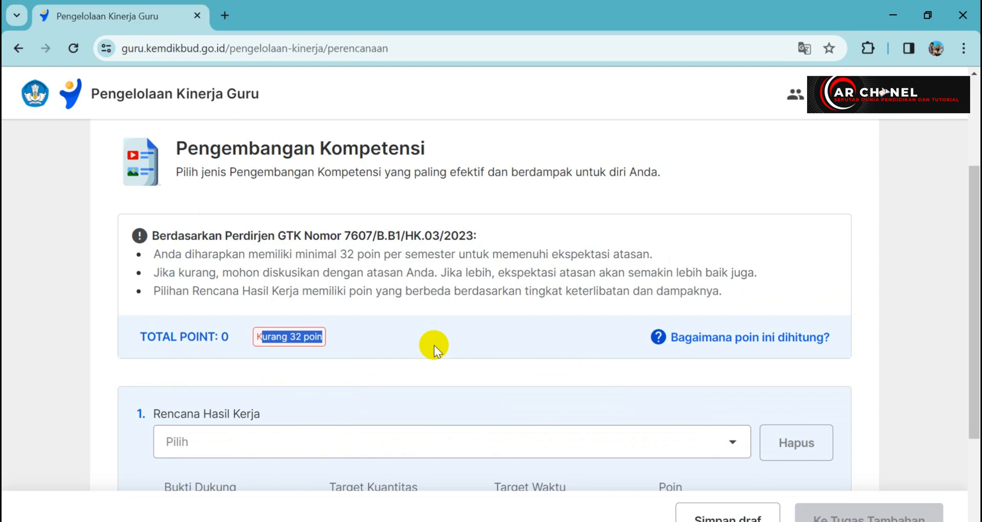
pyautogui.scroll(-2, 409, 353)
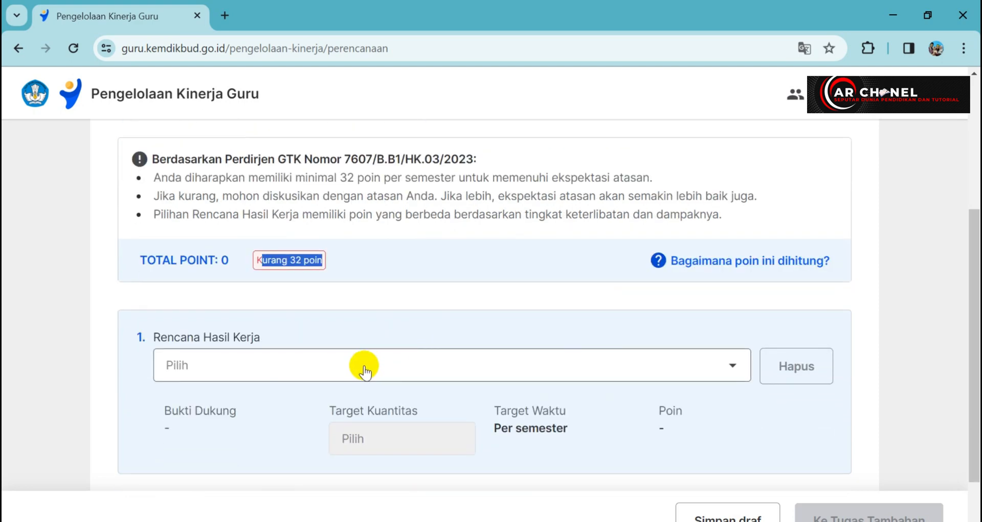
pyautogui.click(364, 366)
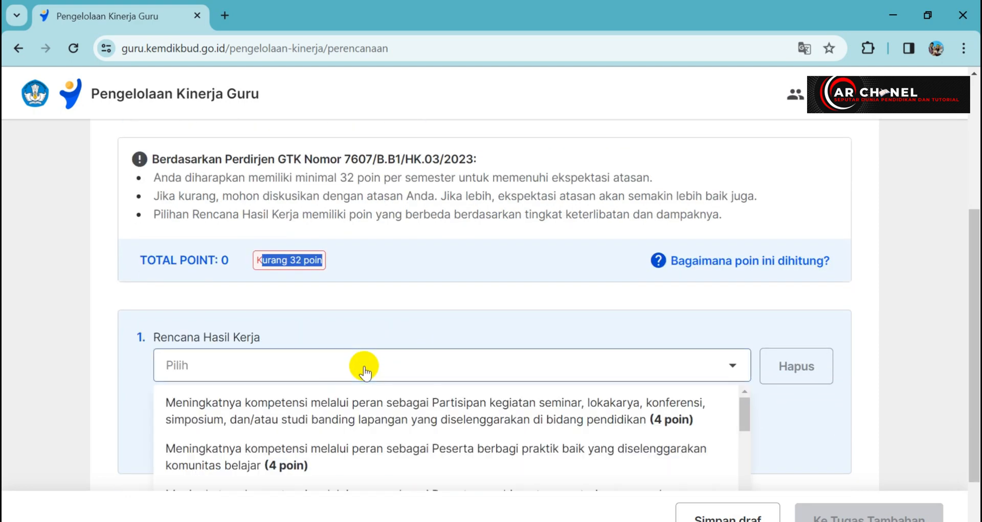
pyautogui.scroll(-2, 529, 330)
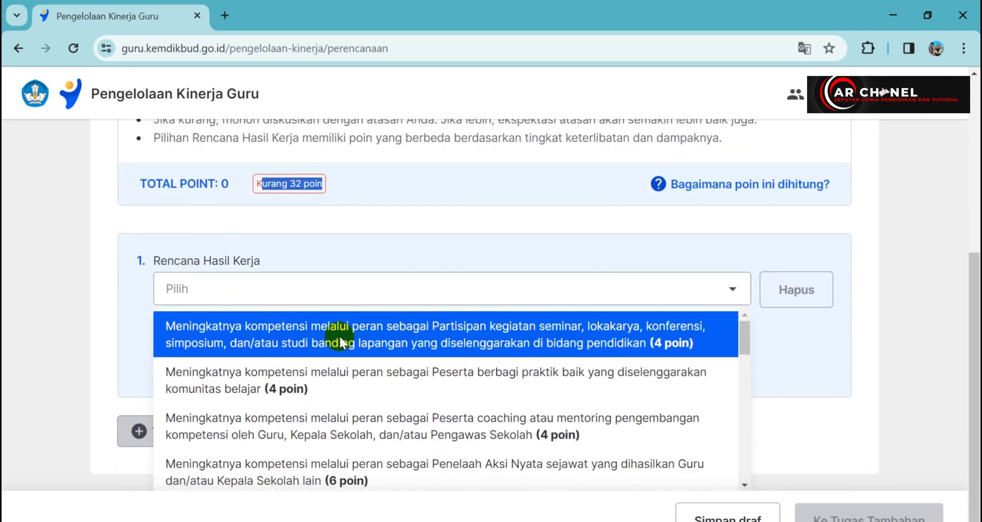
pyautogui.scroll(-2, 315, 340)
pyautogui.scroll(2, 317, 340)
pyautogui.click(274, 345)
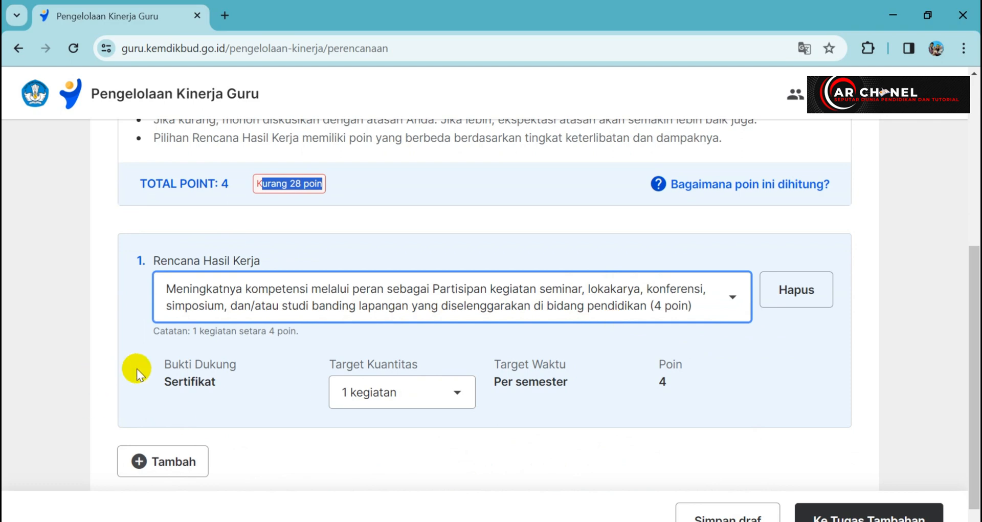
# - Examine the seminar entry's points note, Bukti Dukung, available Target Kuantitas choices and Target Waktu
pyautogui.moveTo(197, 333); pyautogui.dragTo(318, 335)
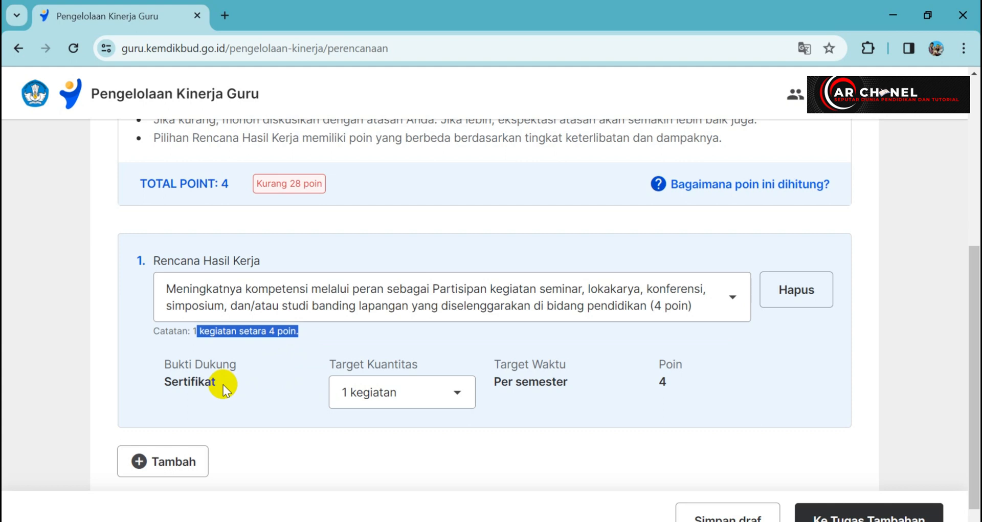
pyautogui.moveTo(223, 385); pyautogui.dragTo(157, 383)
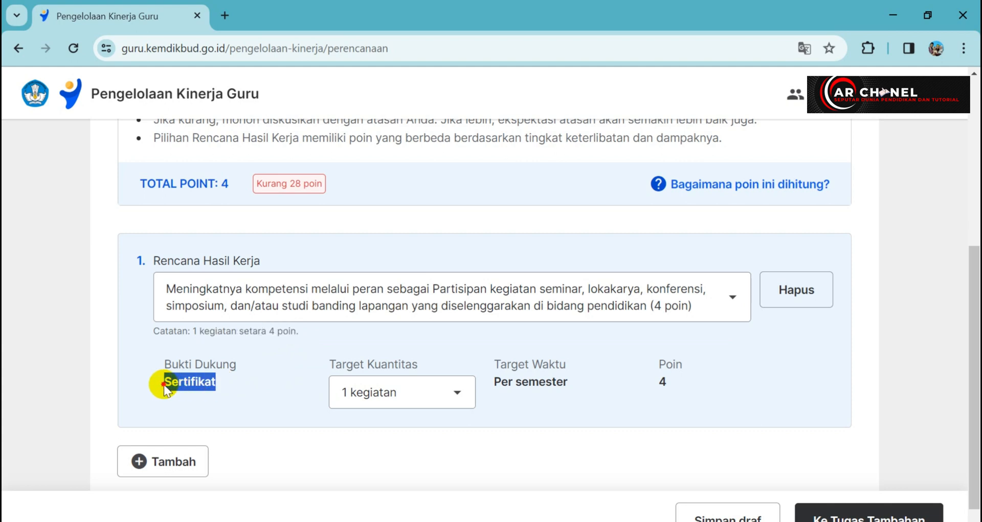
pyautogui.click(347, 398)
pyautogui.scroll(-4, 408, 447)
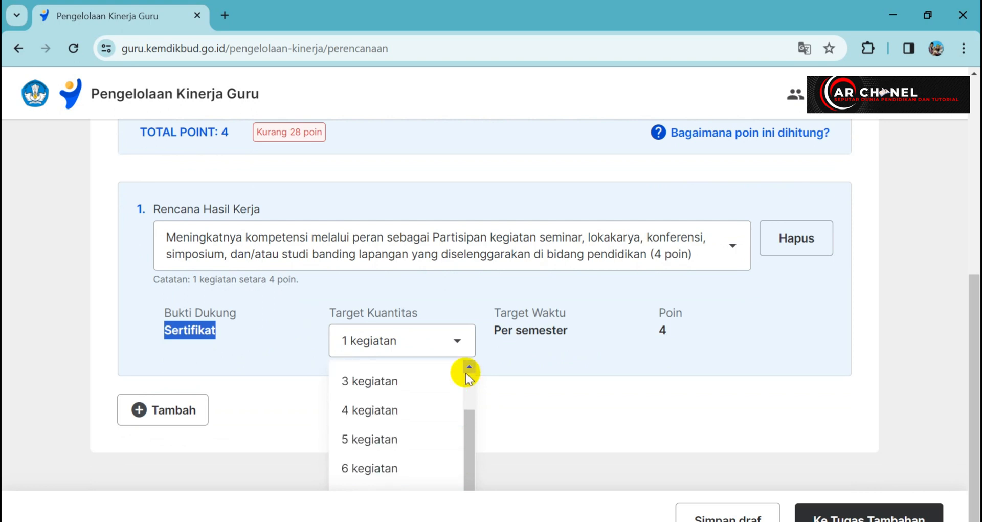
pyautogui.scroll(2, 465, 376)
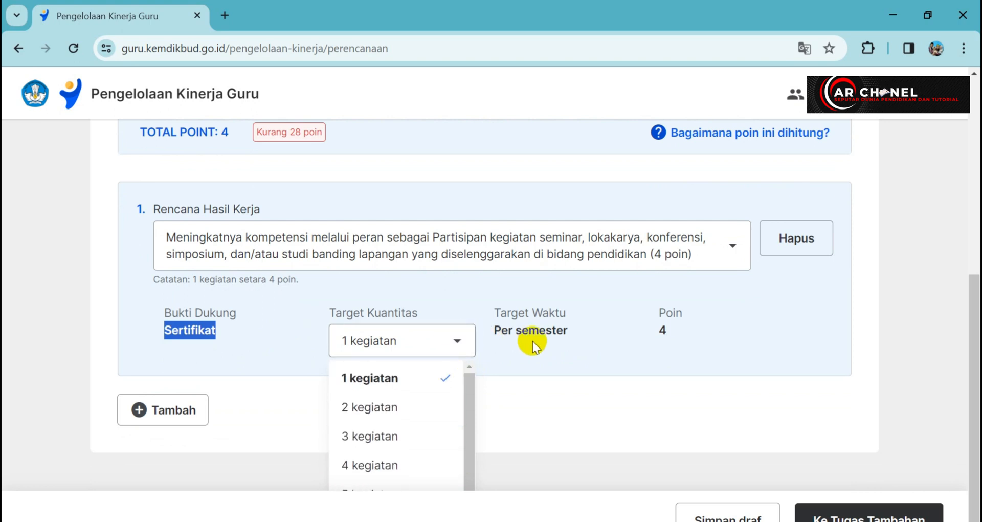
pyautogui.click(516, 334)
pyautogui.moveTo(483, 333); pyautogui.dragTo(590, 333)
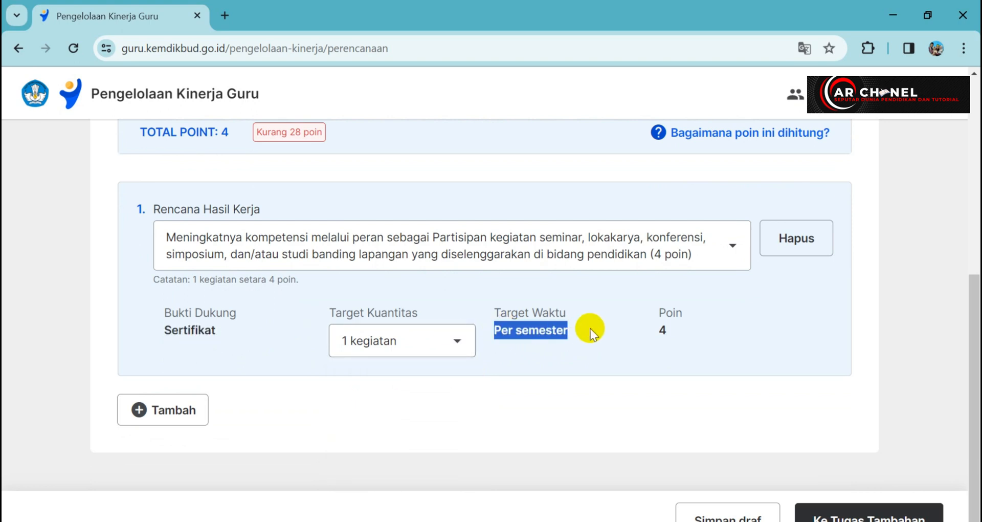
pyautogui.scroll(2, 538, 345)
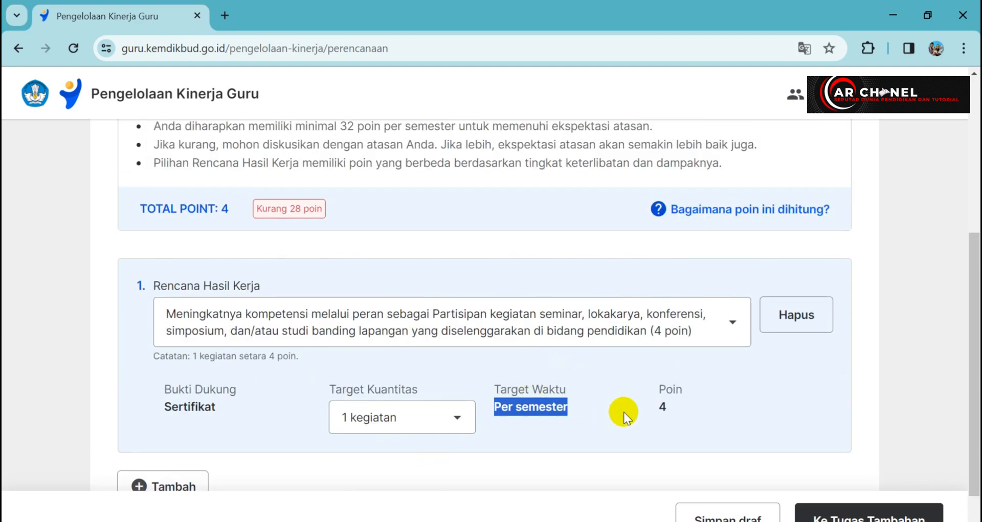
pyautogui.scroll(-2, 546, 409)
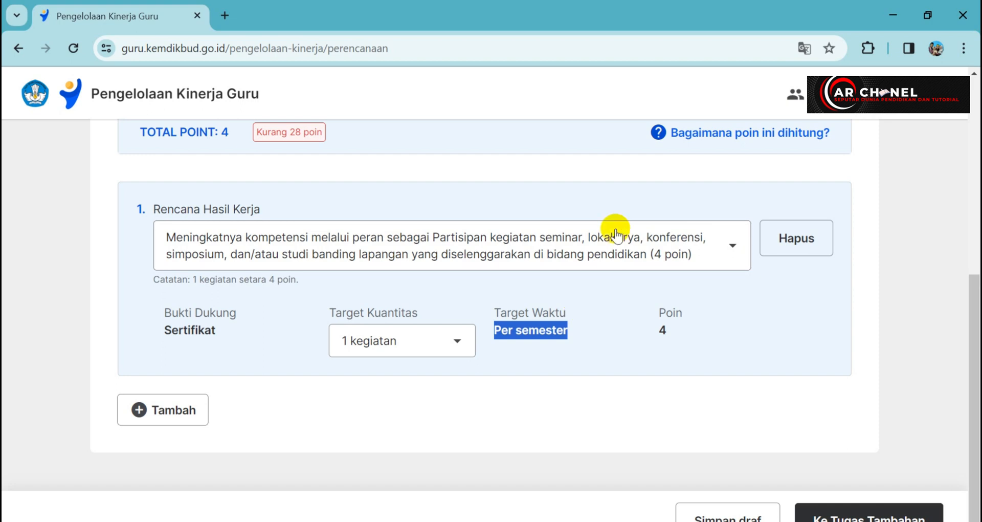
# - Change Rencana Hasil Kerja 1 to Peserta berbagi praktik baik yang diselenggarakan komunitas belajar (4 poin)
pyautogui.click(730, 250)
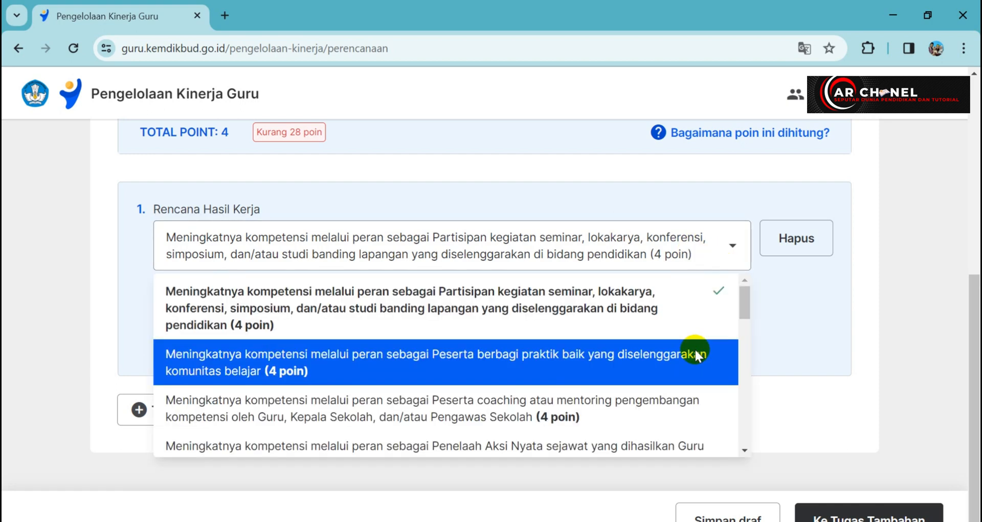
pyautogui.click(683, 356)
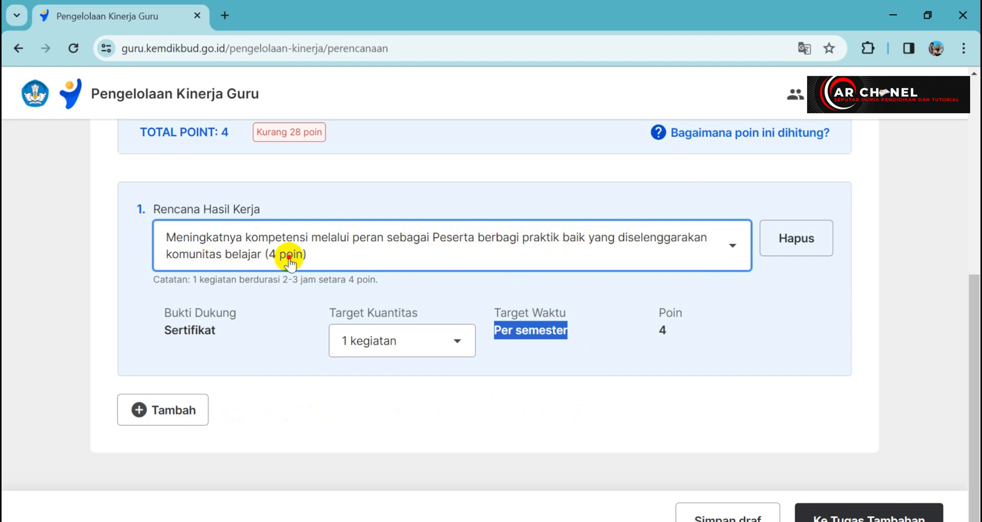
pyautogui.click(359, 257)
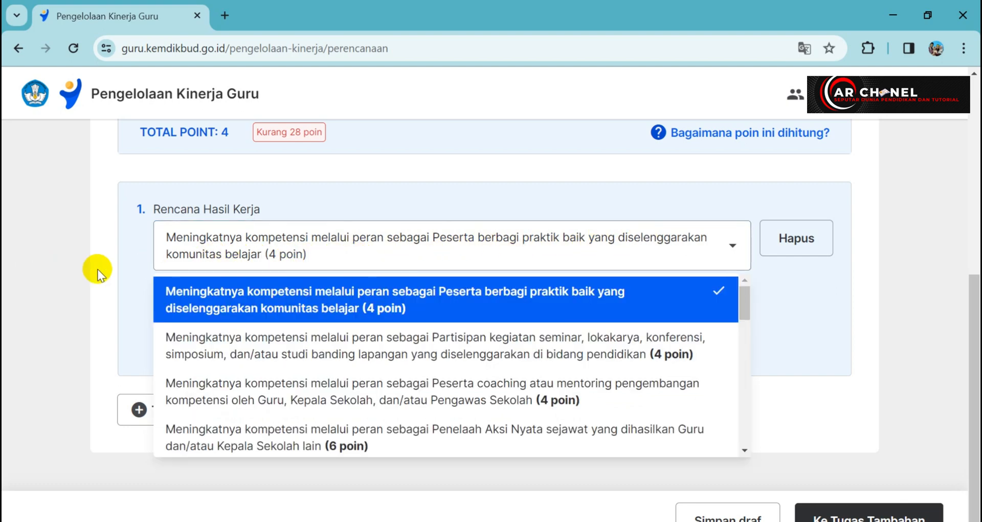
pyautogui.click(129, 281)
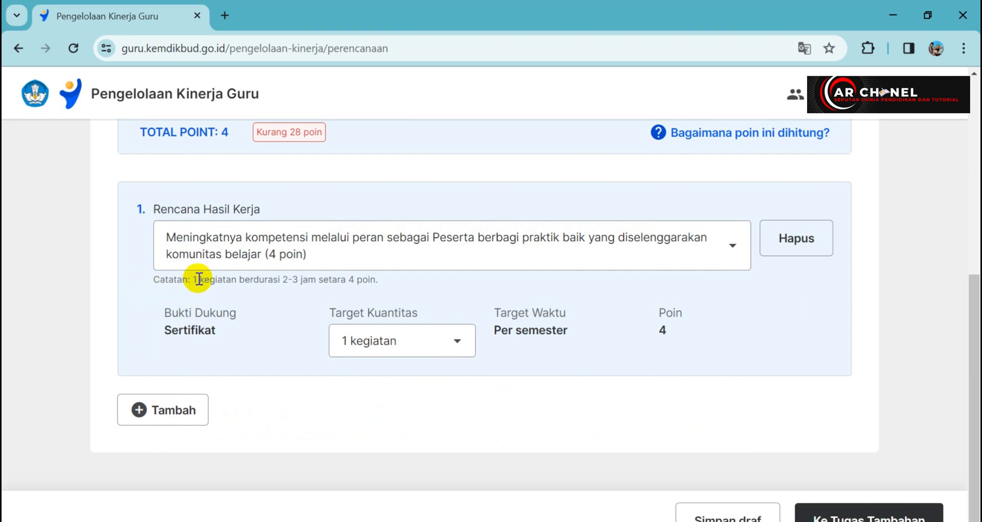
# - Review the berbagi praktik baik entry's duration note, Bukti Dukung, Target Kuantitas choices and Target Waktu
pyautogui.moveTo(204, 279); pyautogui.dragTo(315, 280)
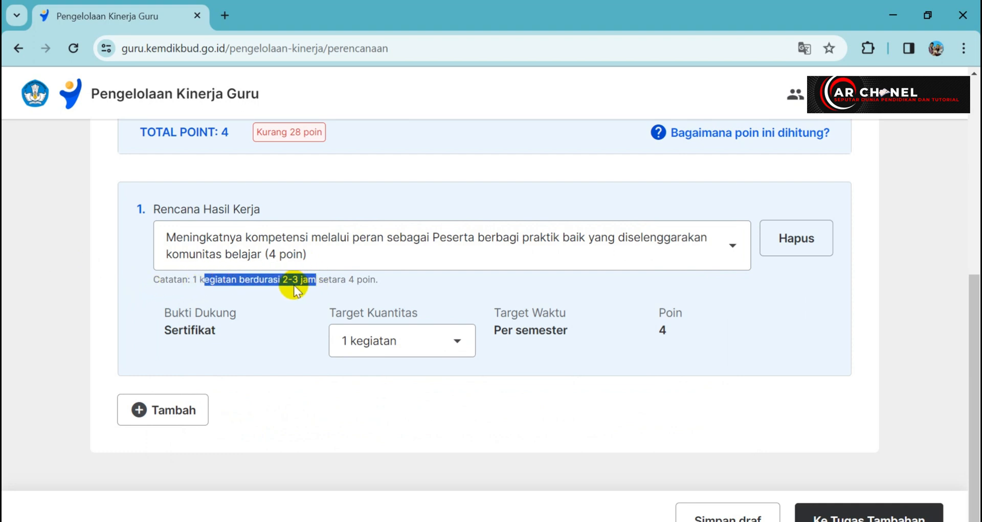
pyautogui.click(274, 299)
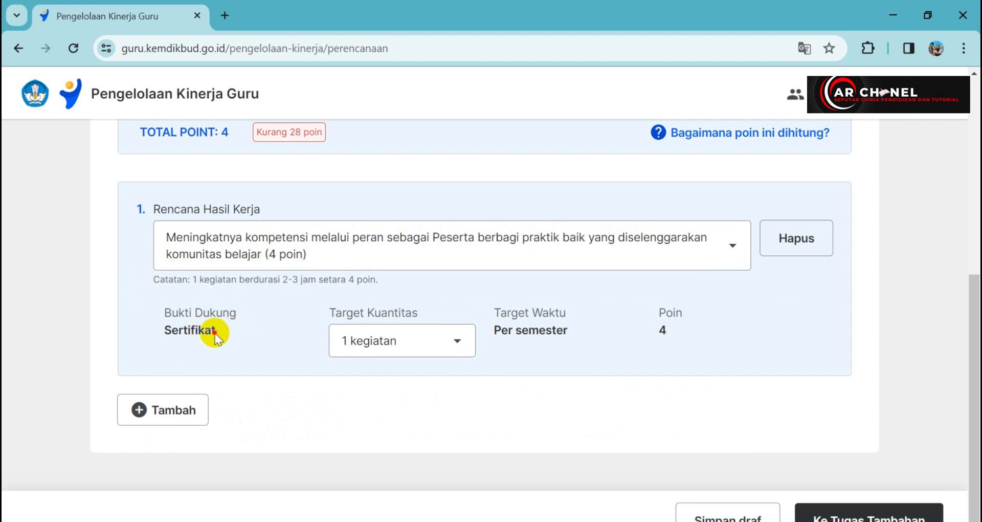
pyautogui.moveTo(214, 333); pyautogui.dragTo(157, 330)
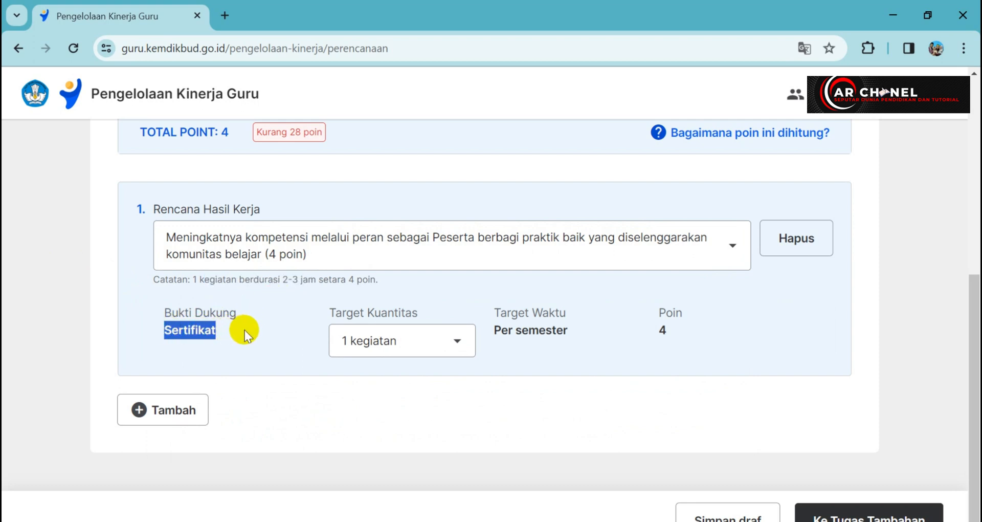
pyautogui.click(369, 353)
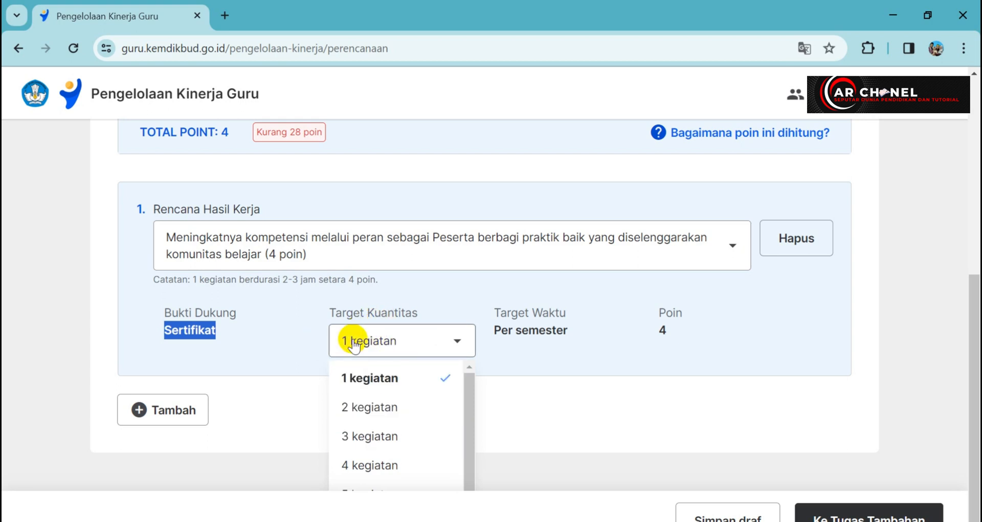
pyautogui.click(541, 344)
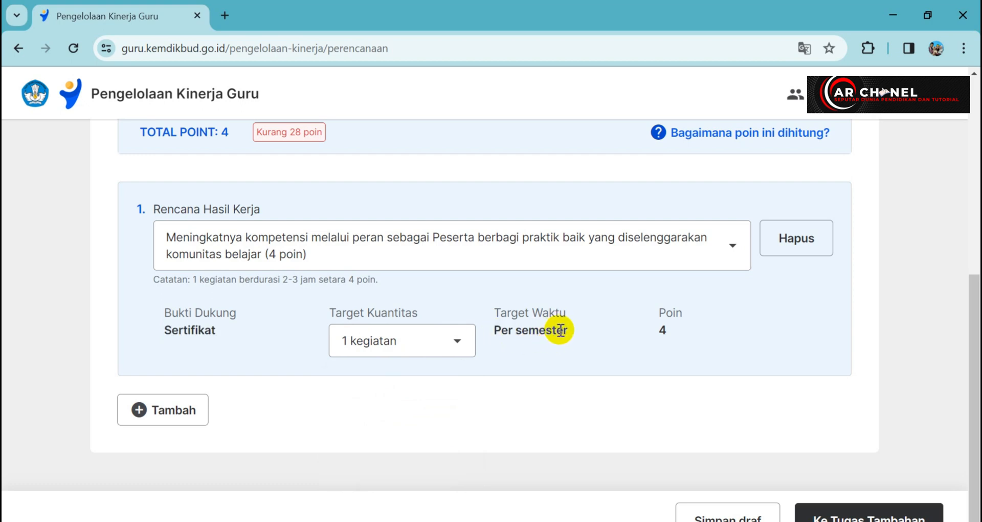
pyautogui.moveTo(574, 331); pyautogui.dragTo(497, 335)
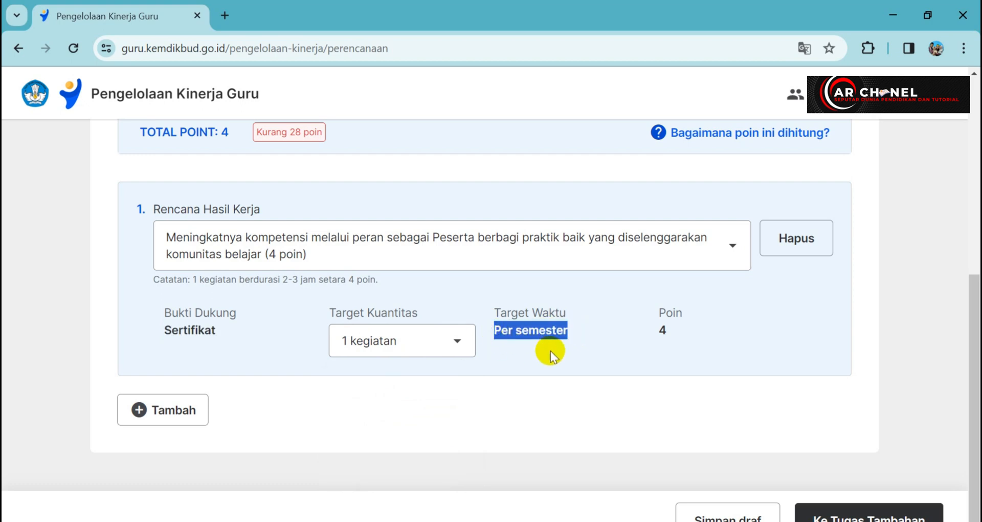
# - Review the berbagi praktik baik entry's Poin value and look through its Target Kuantitas choices
pyautogui.click(569, 349)
pyautogui.moveTo(636, 328); pyautogui.dragTo(675, 331)
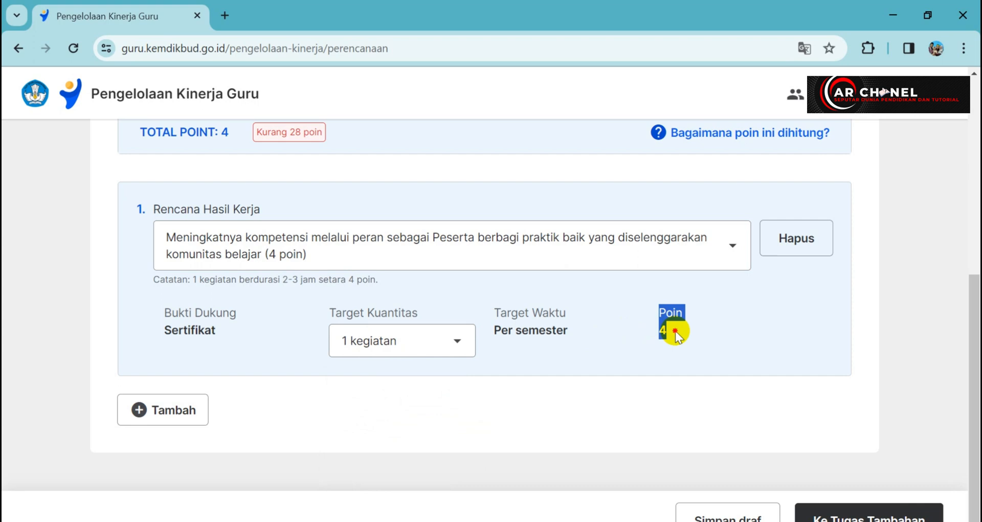
pyautogui.click(583, 330)
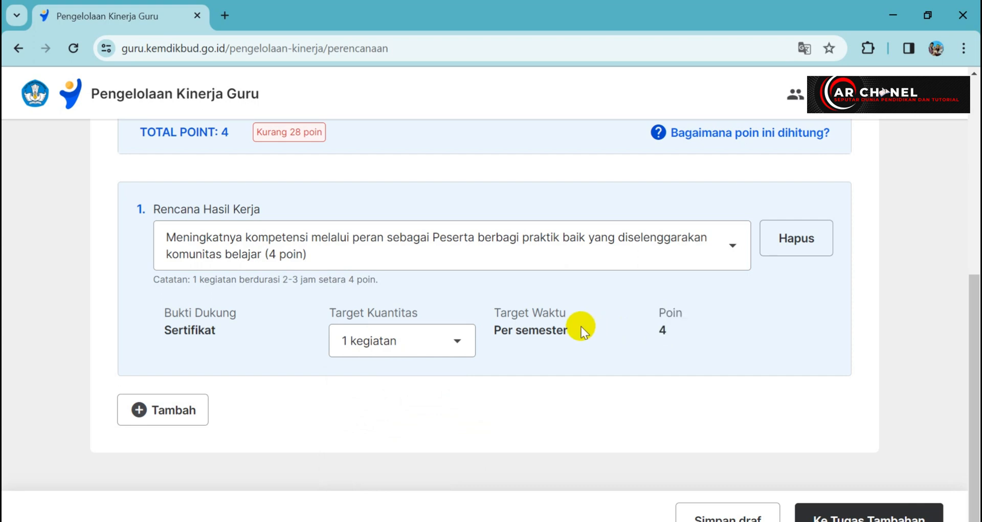
pyautogui.click(373, 346)
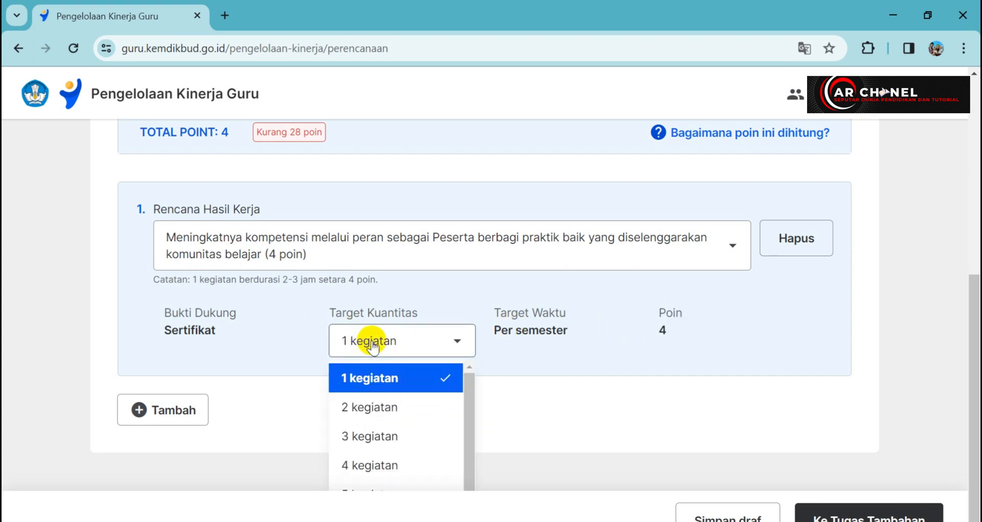
pyautogui.scroll(-1, 430, 389)
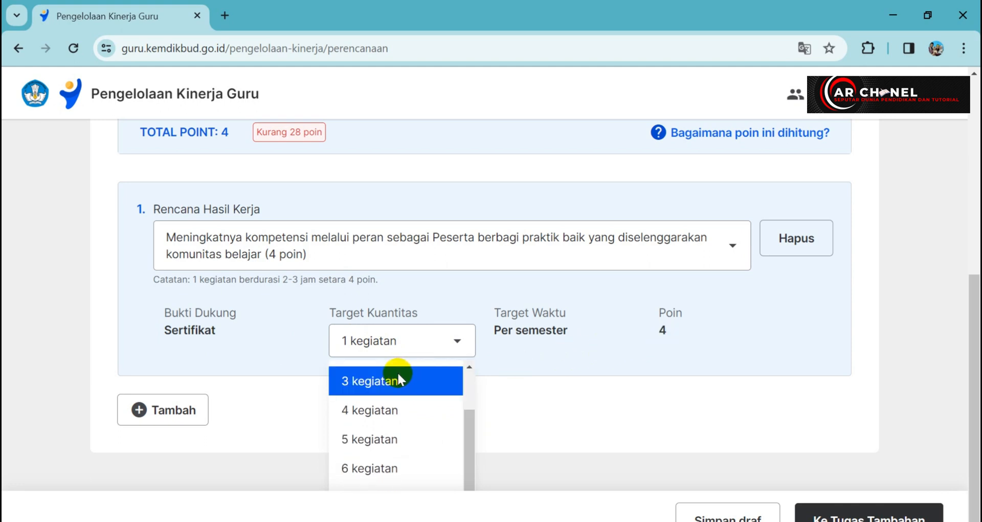
pyautogui.click(698, 337)
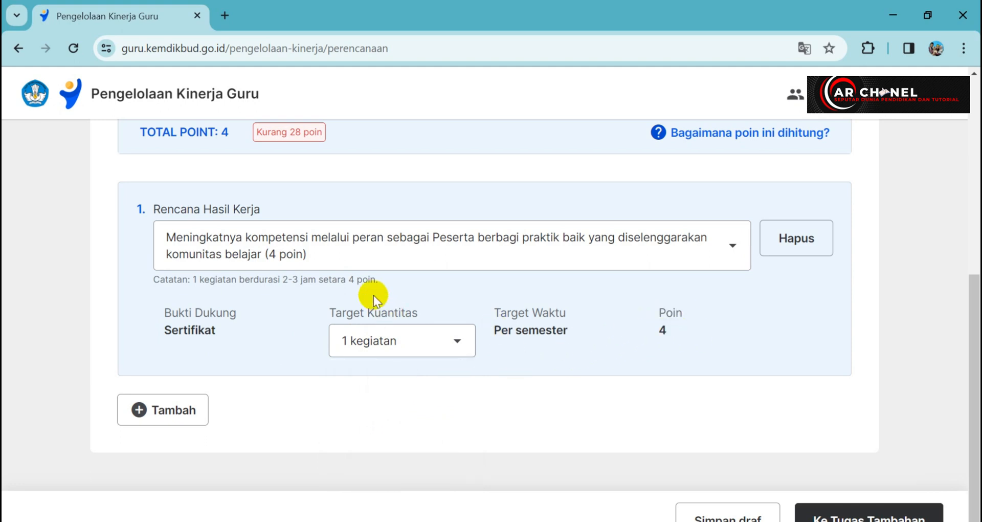
# - Set the berbagi praktik baik entry's Target Kuantitas to 3 kegiatan and check the total points against the semester minimum
pyautogui.click(443, 340)
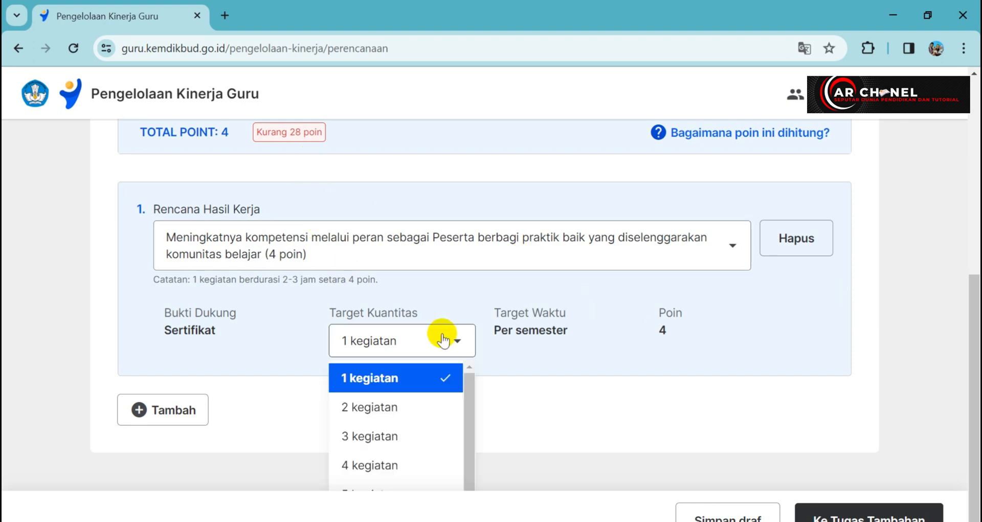
pyautogui.click(408, 434)
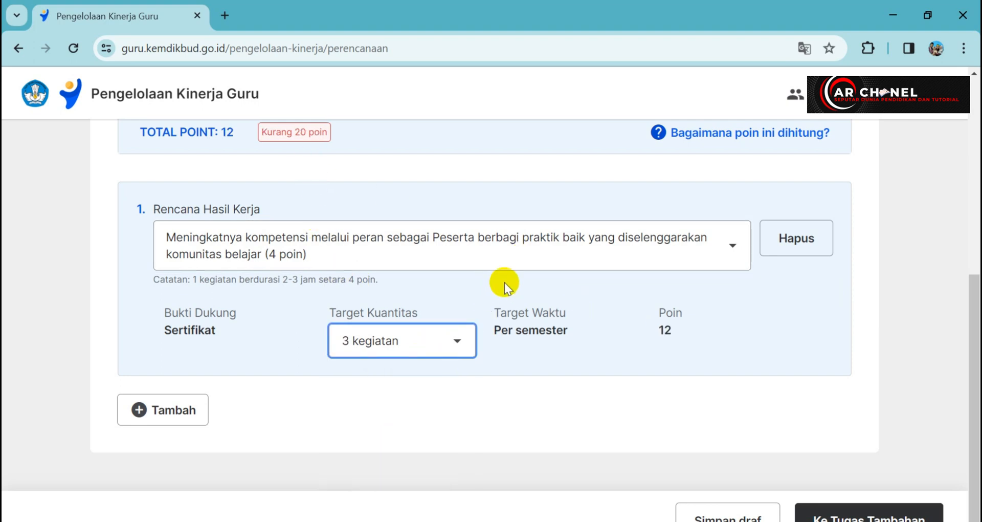
pyautogui.doubleClick(228, 132)
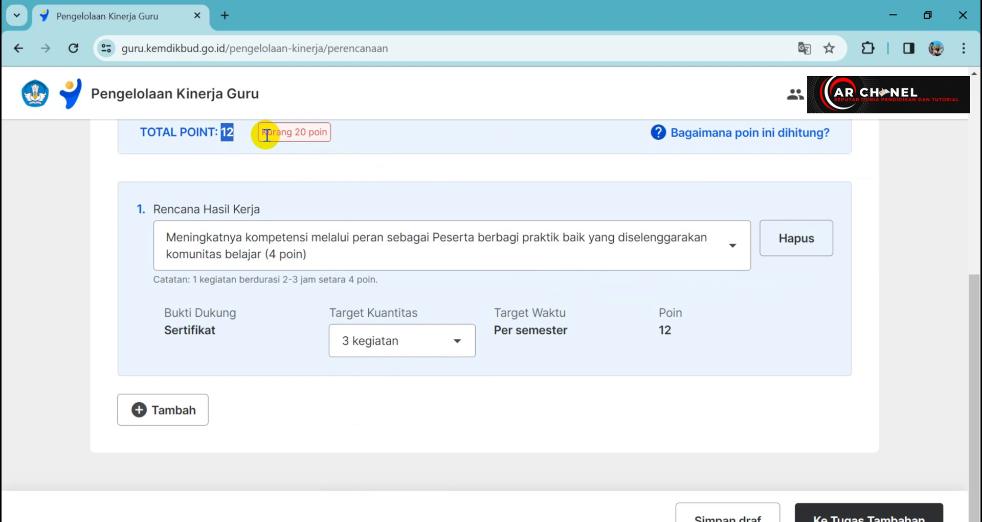
pyautogui.moveTo(263, 134); pyautogui.dragTo(377, 138)
pyautogui.click(379, 136)
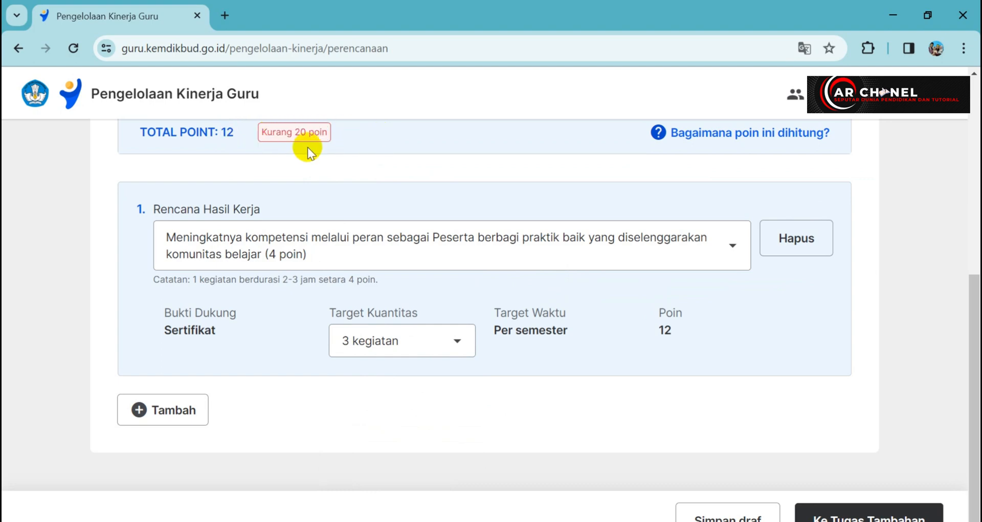
pyautogui.scroll(3, 308, 146)
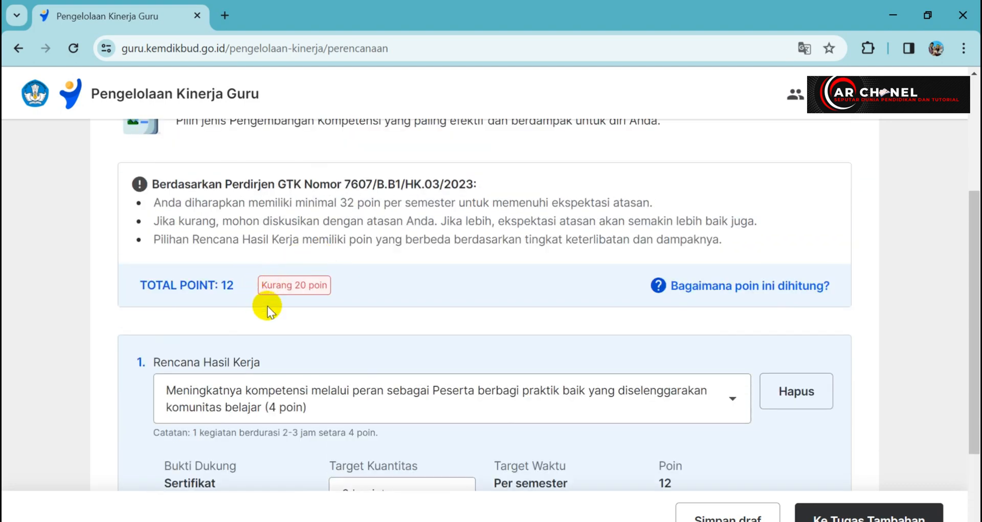
pyautogui.scroll(-3, 403, 288)
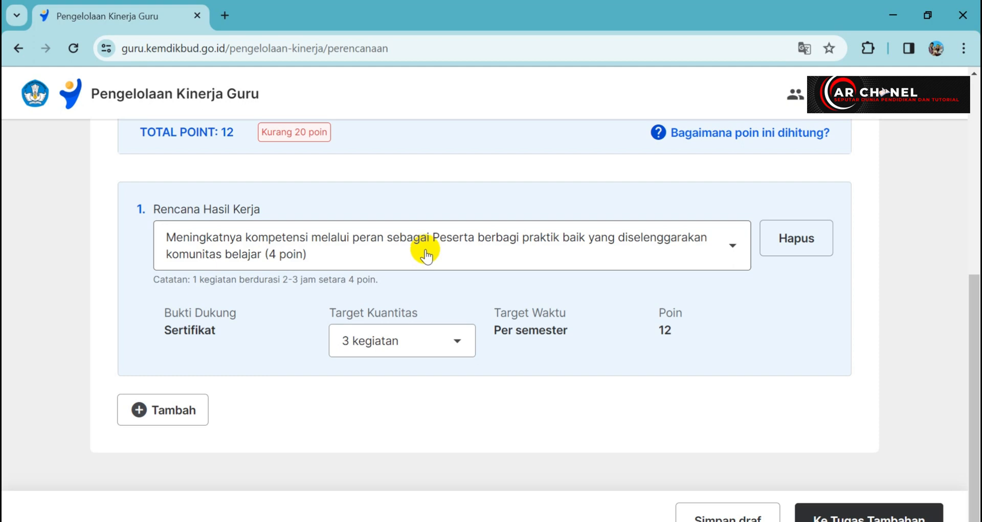
# - Change Rencana Hasil Kerja 1 to Peserta coaching atau mentoring pengembangan kompetensi (4 poin) and review its note, Bukti Dukung and targets
pyautogui.click(691, 250)
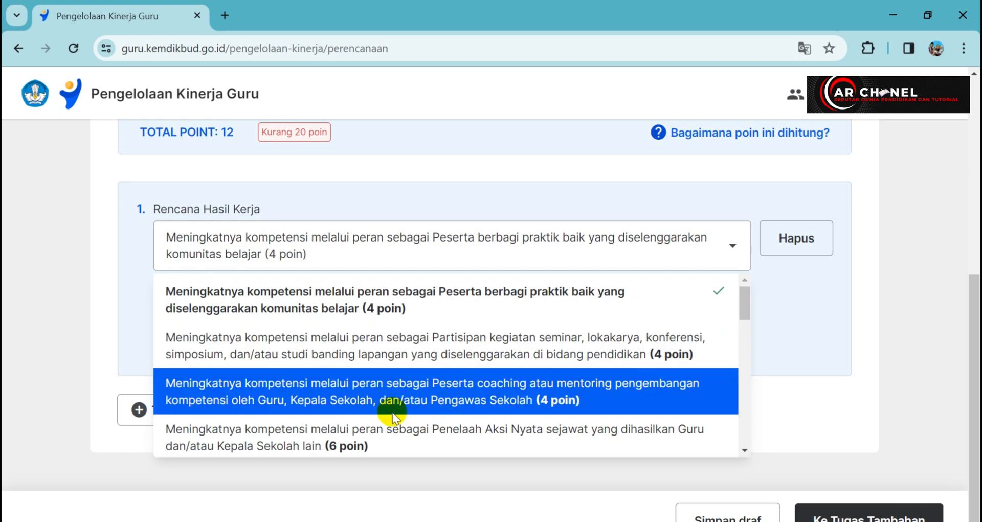
pyautogui.click(343, 397)
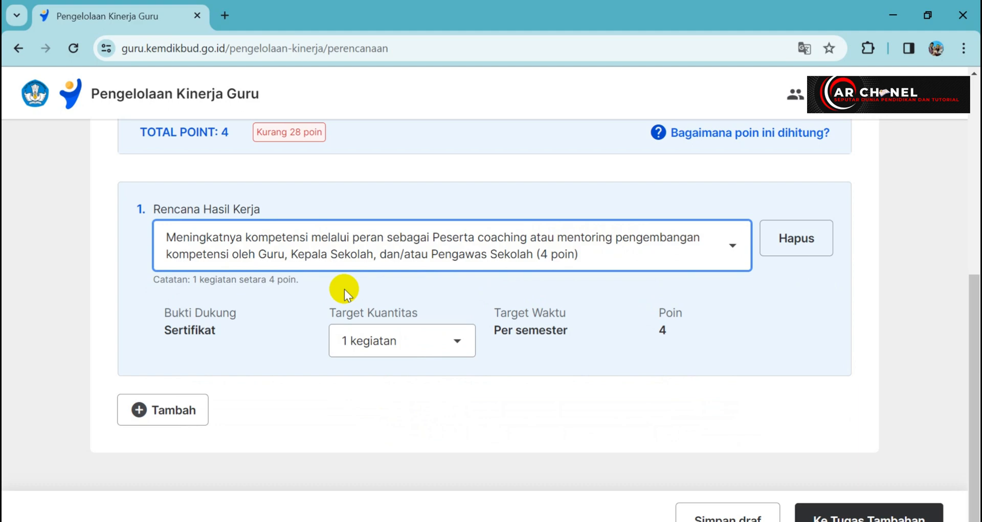
pyautogui.moveTo(190, 284); pyautogui.dragTo(327, 276)
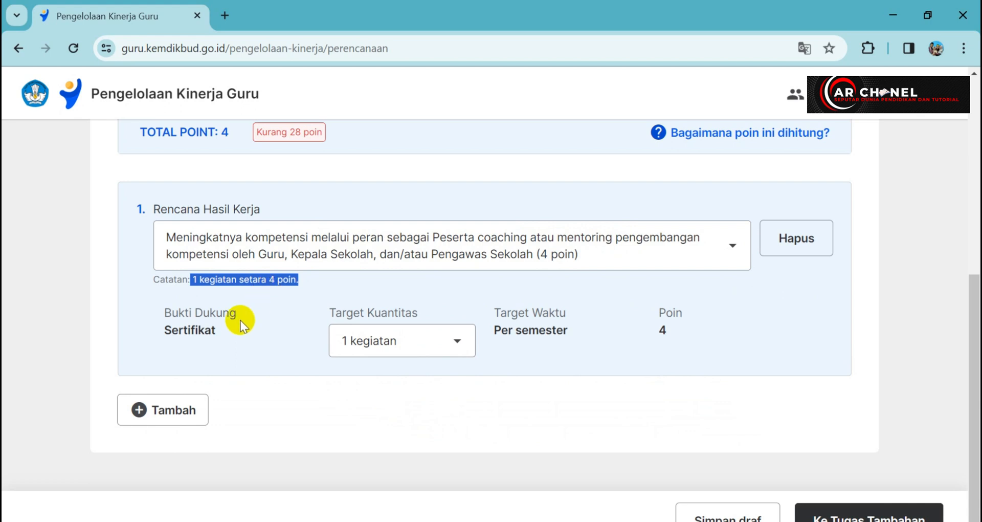
pyautogui.click(166, 330)
pyautogui.moveTo(167, 330); pyautogui.dragTo(230, 333)
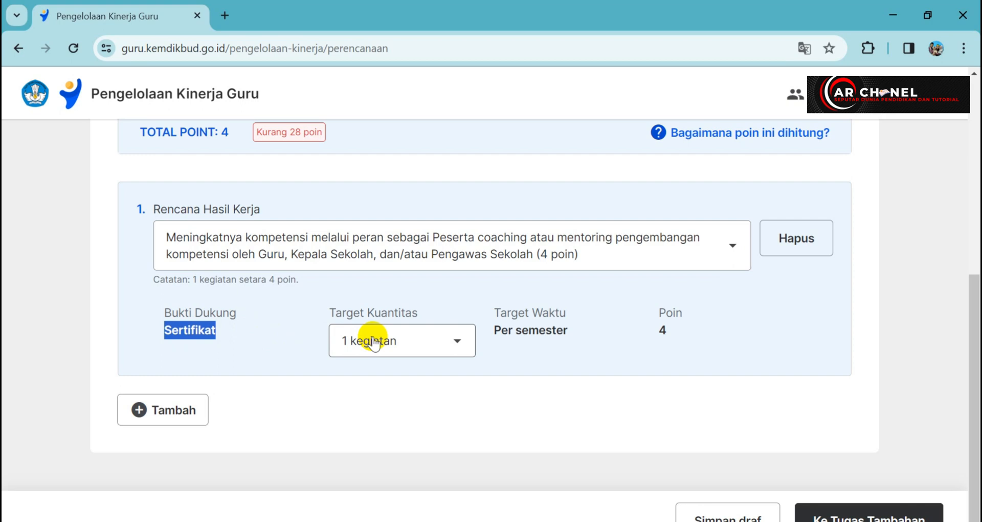
pyautogui.moveTo(330, 313); pyautogui.dragTo(582, 333)
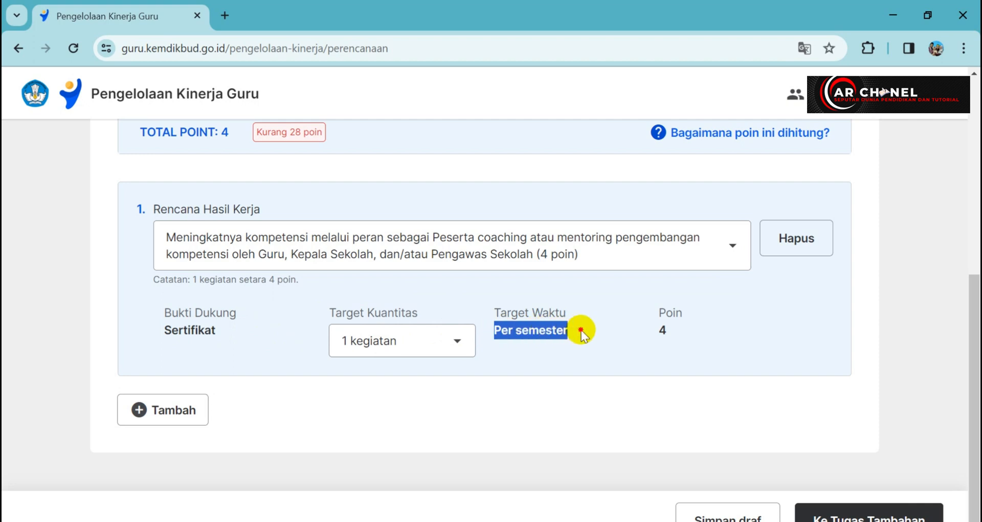
pyautogui.moveTo(417, 312); pyautogui.dragTo(313, 313)
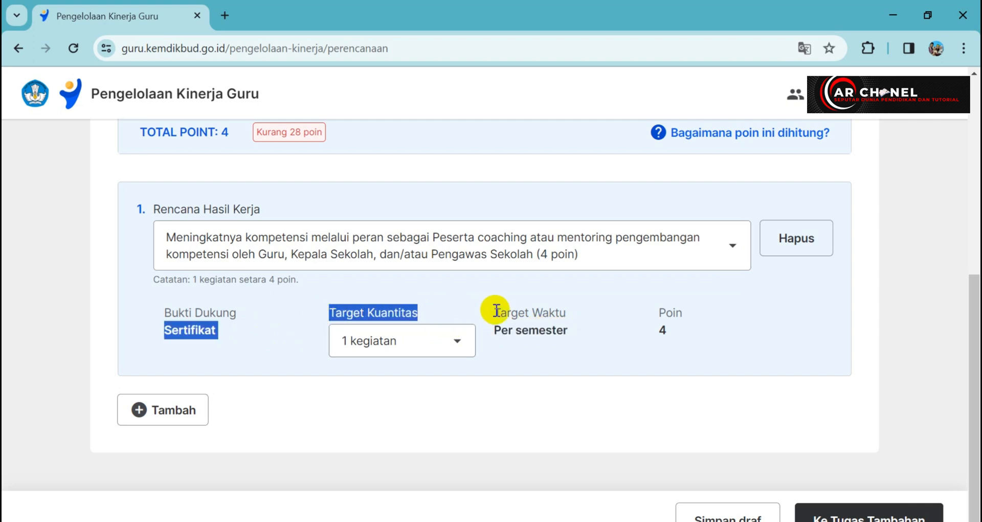
pyautogui.moveTo(494, 312); pyautogui.dragTo(576, 310)
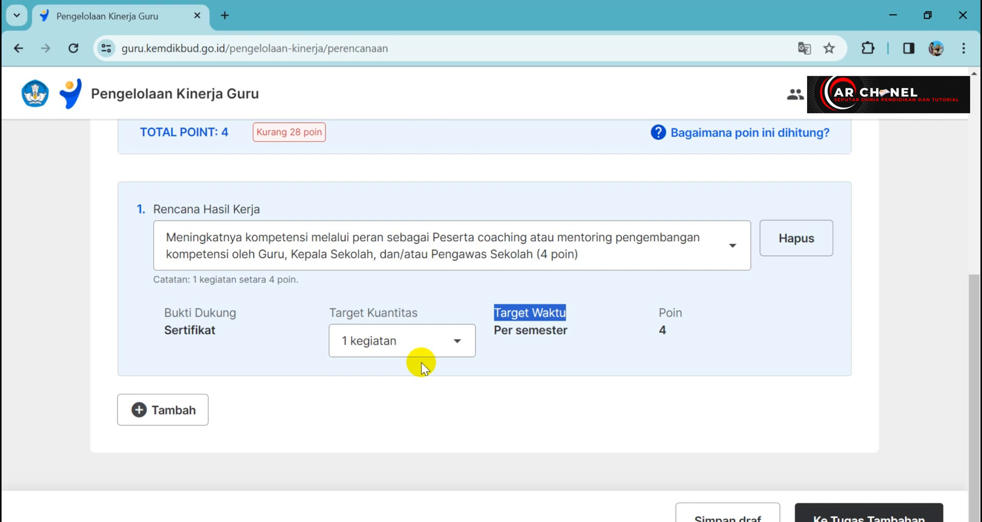
# - Change Rencana Hasil Kerja 1 to Penelaah Aksi Nyata sejawat (6 poin) and review its note, Target Kuantitas choices and Target Waktu
pyautogui.click(704, 256)
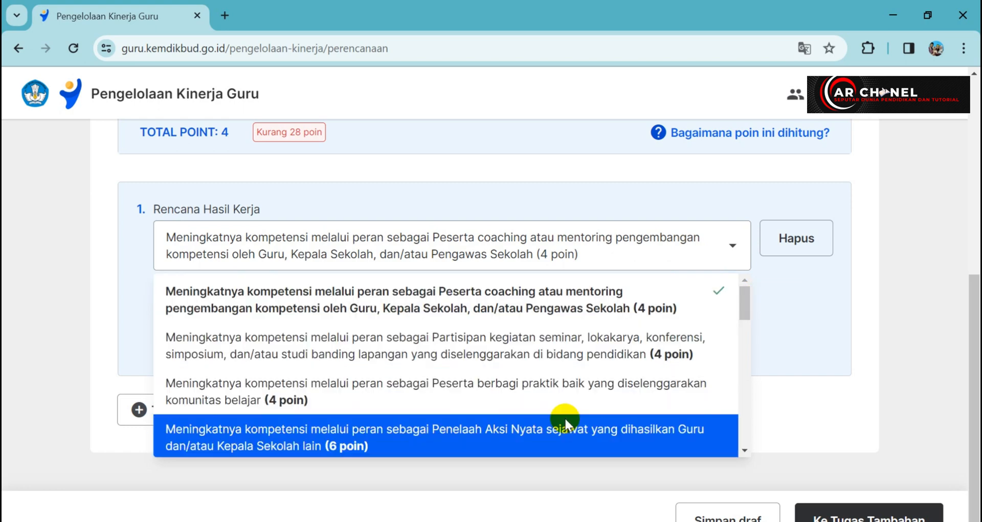
pyautogui.click(517, 436)
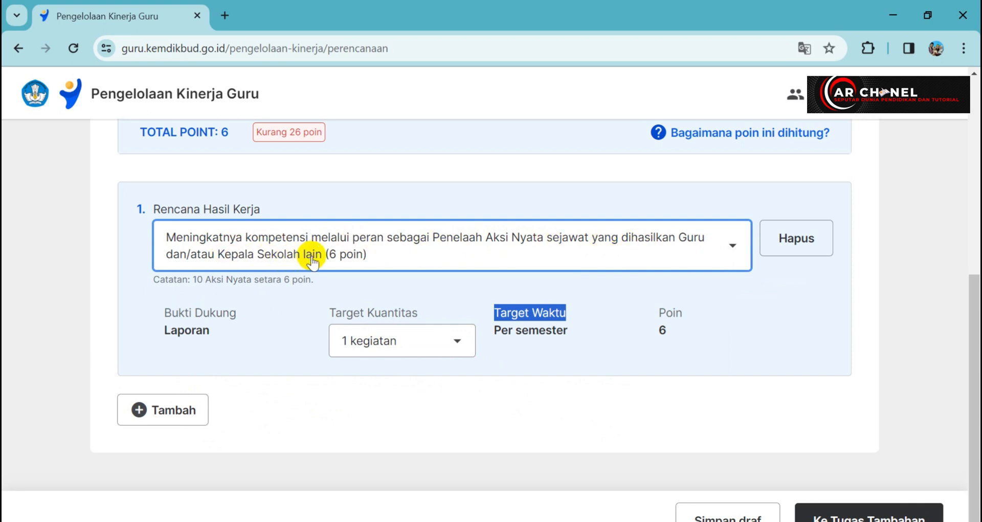
pyautogui.moveTo(153, 279); pyautogui.dragTo(318, 280)
pyautogui.moveTo(193, 279); pyautogui.dragTo(319, 282)
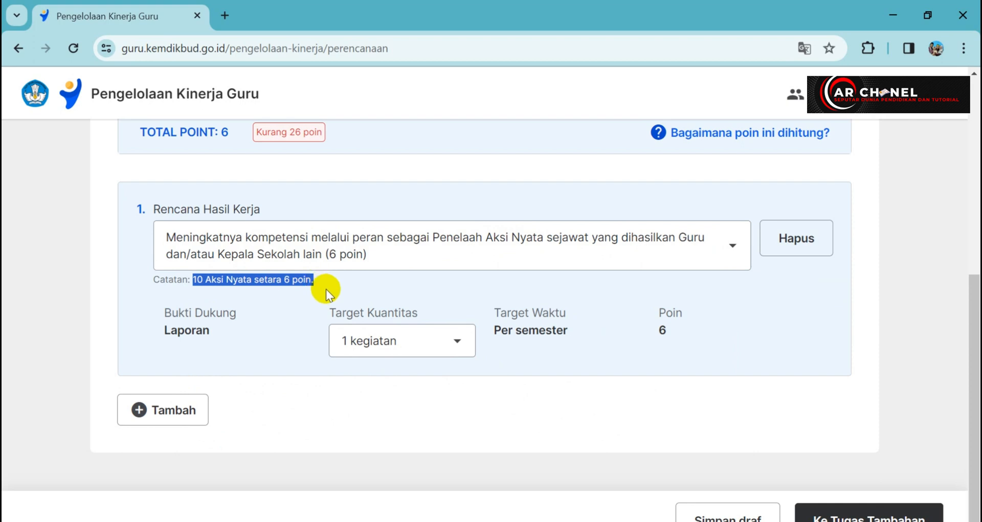
pyautogui.moveTo(316, 316); pyautogui.dragTo(421, 315)
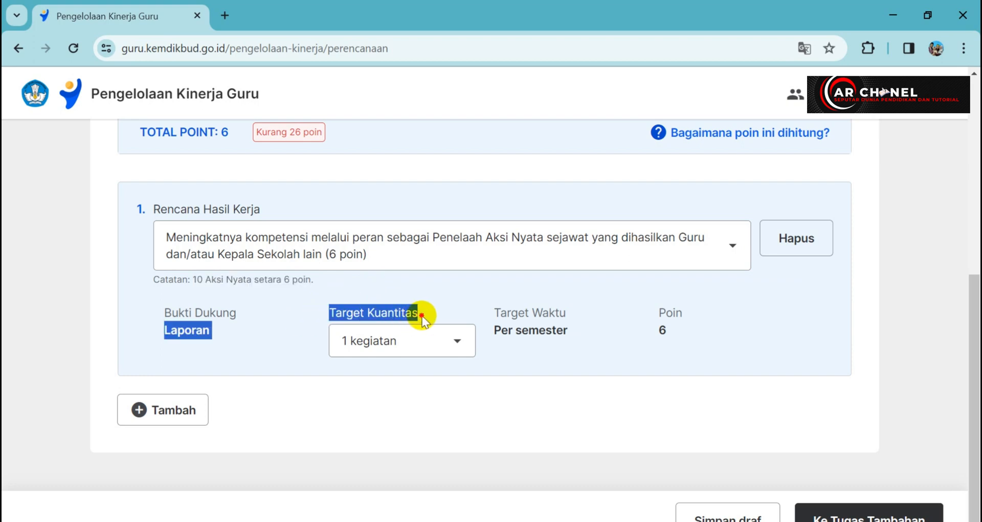
pyautogui.click(408, 341)
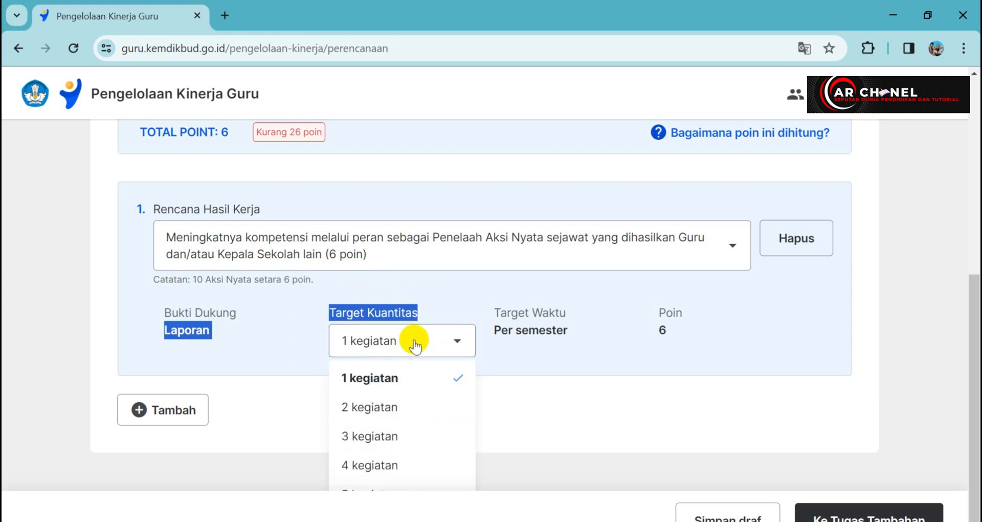
pyautogui.click(443, 304)
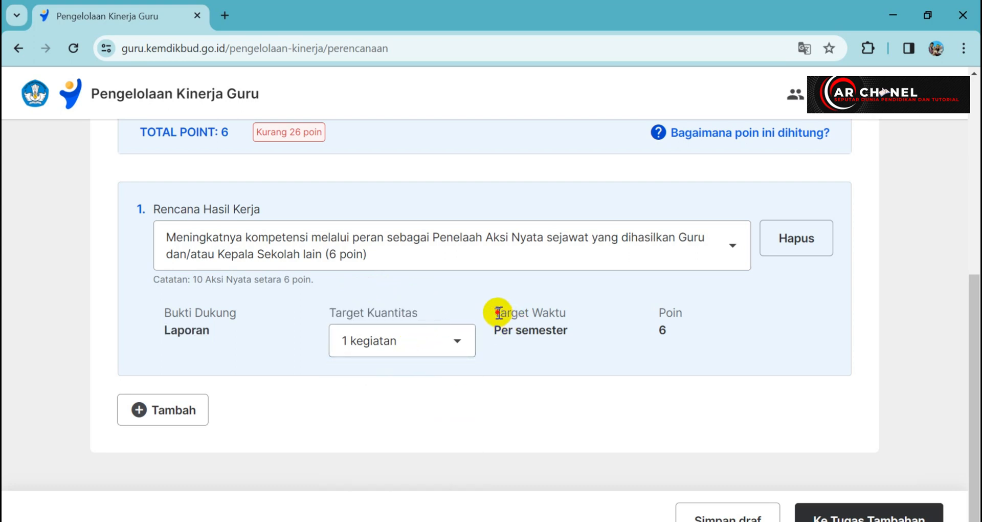
pyautogui.moveTo(496, 310); pyautogui.dragTo(566, 311)
pyautogui.click(556, 339)
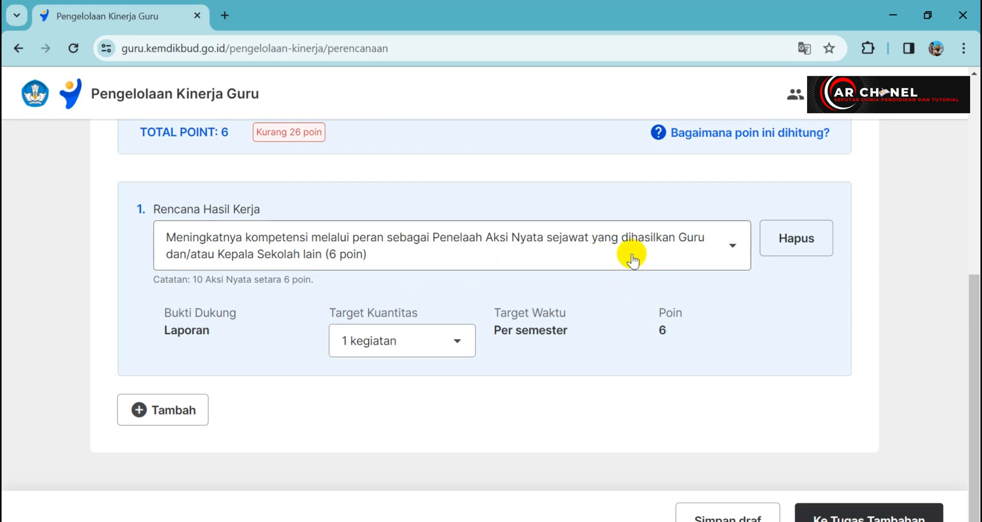
# - Change Rencana Hasil Kerja 1 to Penelaah Cerita Praktik yang dihasilkan Guru dan/atau Kepala Sekolah lain (6 poin)
pyautogui.click(684, 248)
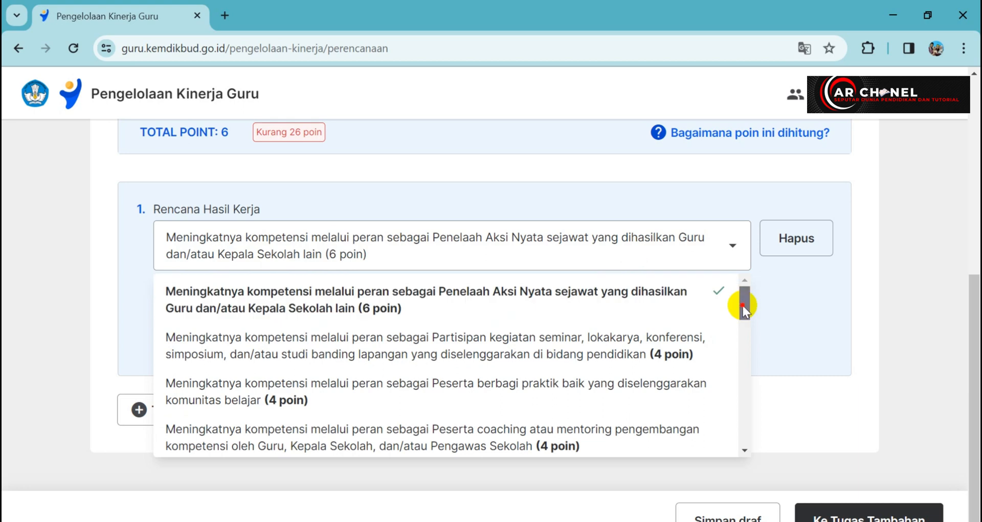
pyautogui.moveTo(743, 306); pyautogui.dragTo(744, 336)
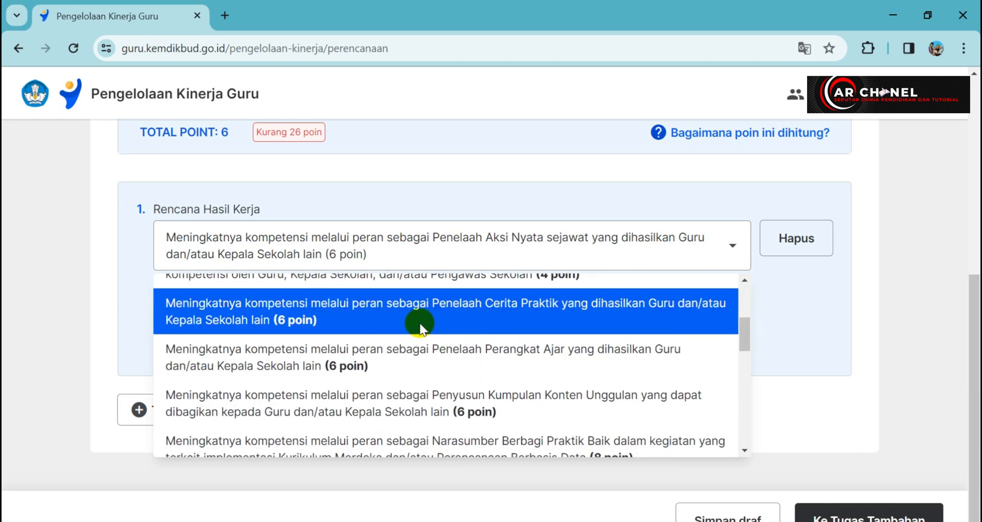
pyautogui.click(420, 326)
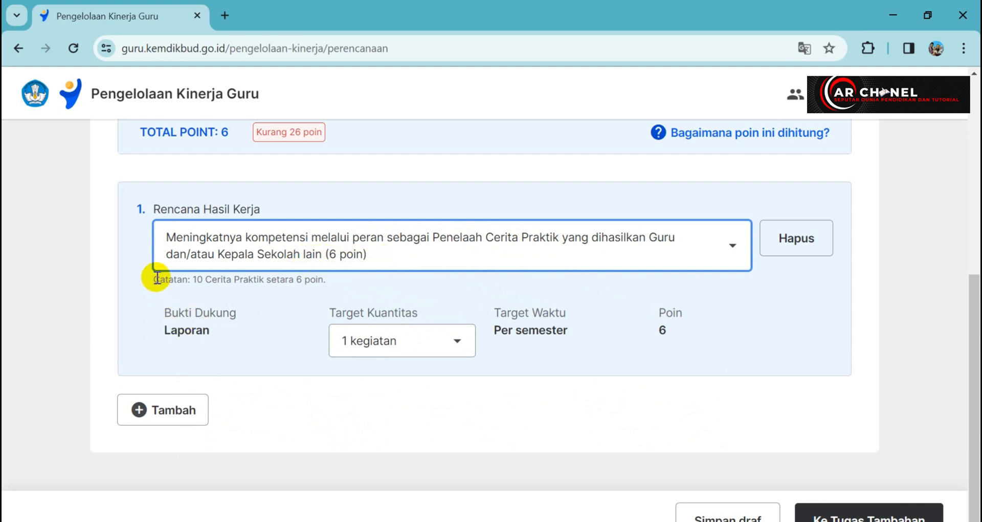
# - Review the Penelaah Cerita Praktik entry's Catatan on required Cerita Praktik and its Bukti Dukung
pyautogui.moveTo(153, 278); pyautogui.dragTo(264, 279)
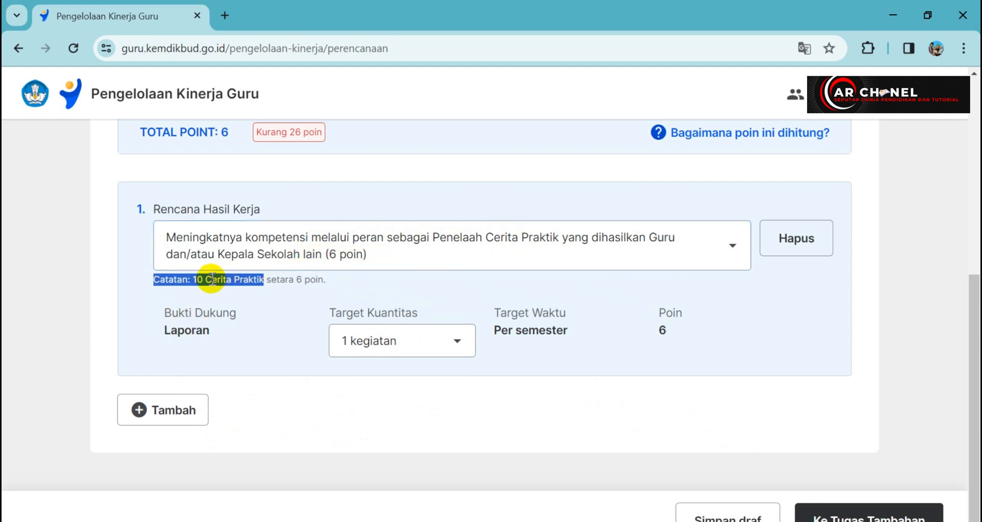
pyautogui.click(319, 282)
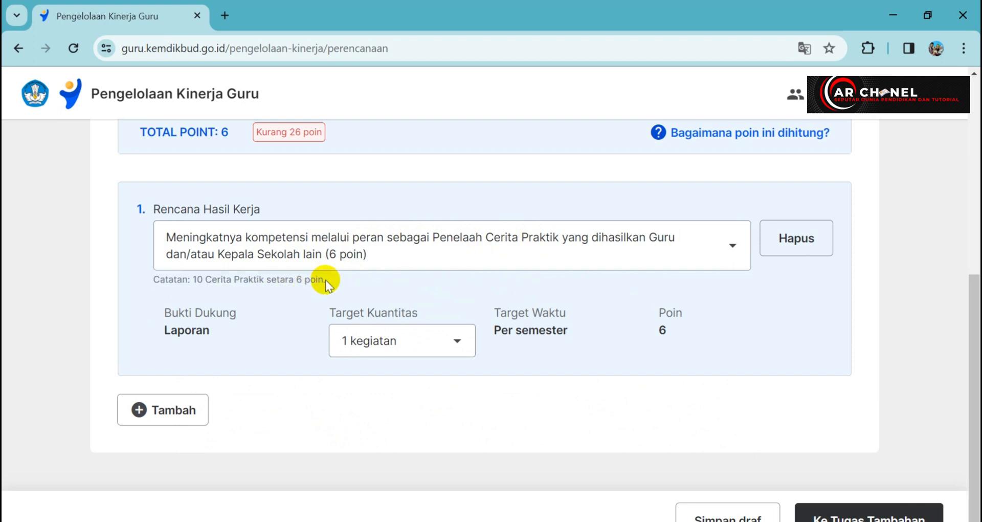
pyautogui.moveTo(193, 278); pyautogui.dragTo(270, 276)
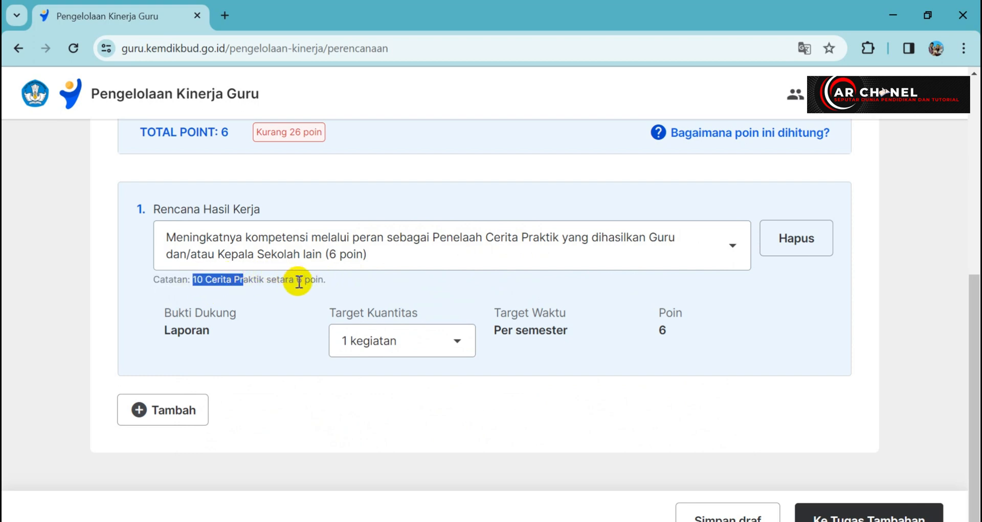
pyautogui.moveTo(217, 329); pyautogui.dragTo(153, 333)
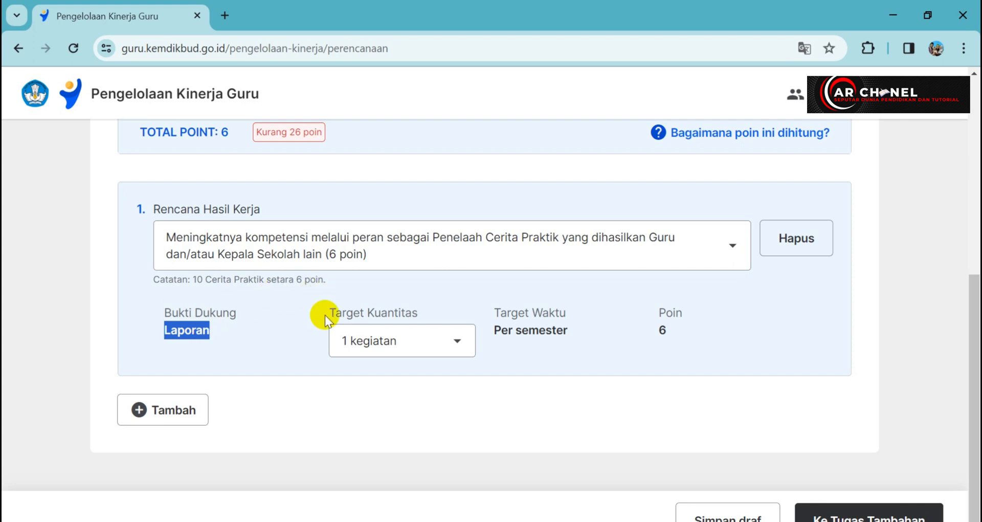
# - Examine the Target Kuantitas choices and the Target Waktu of the Penelaah Cerita Praktik entry
pyautogui.moveTo(324, 314); pyautogui.dragTo(425, 315)
pyautogui.click(409, 346)
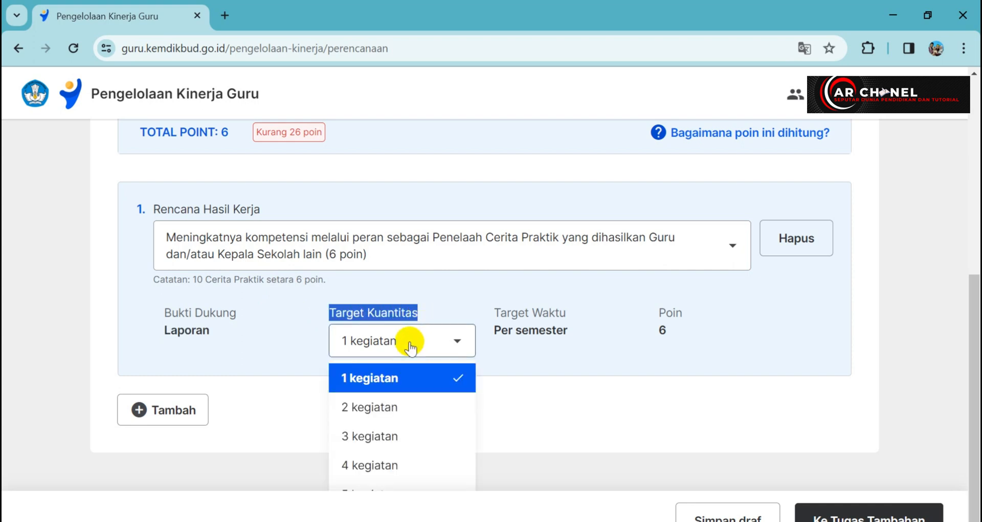
pyautogui.click(440, 299)
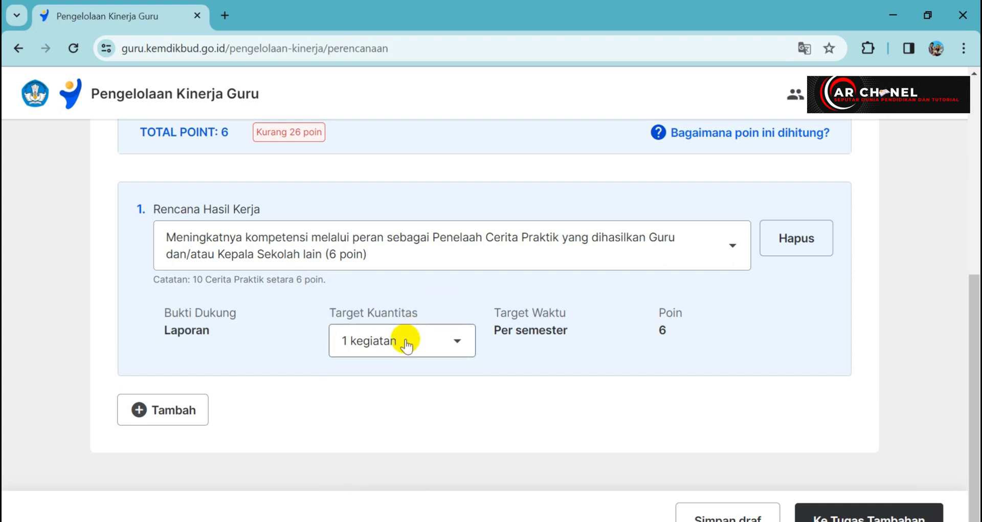
pyautogui.click(406, 345)
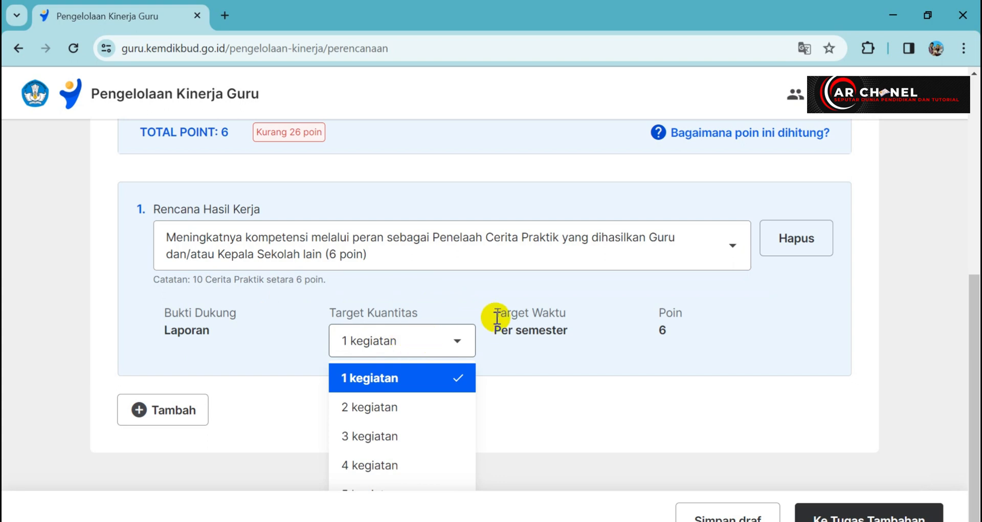
pyautogui.moveTo(492, 313); pyautogui.dragTo(566, 314)
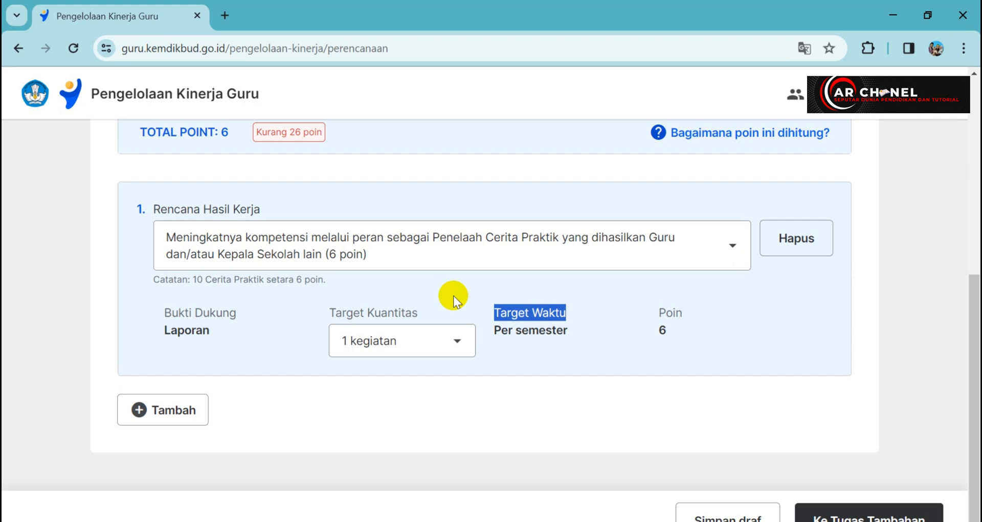
pyautogui.click(415, 300)
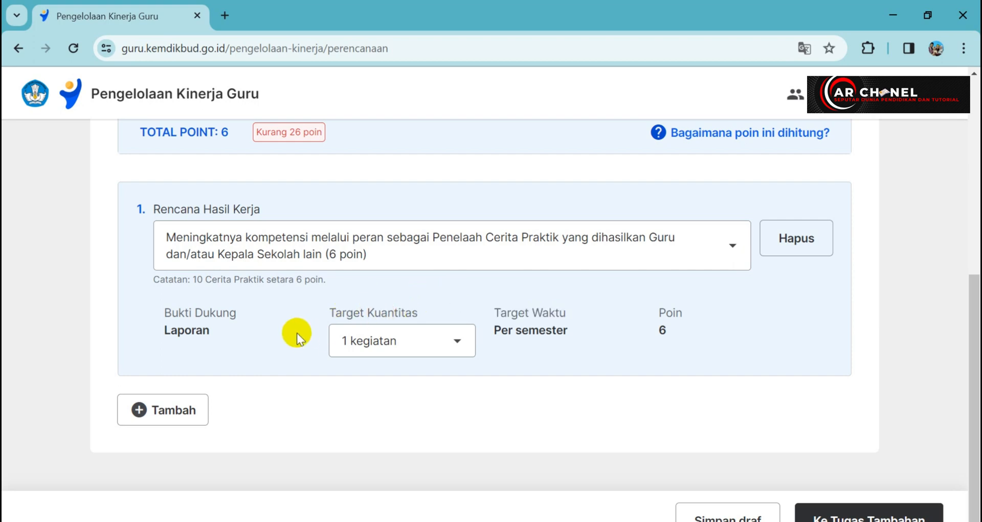
pyautogui.click(384, 354)
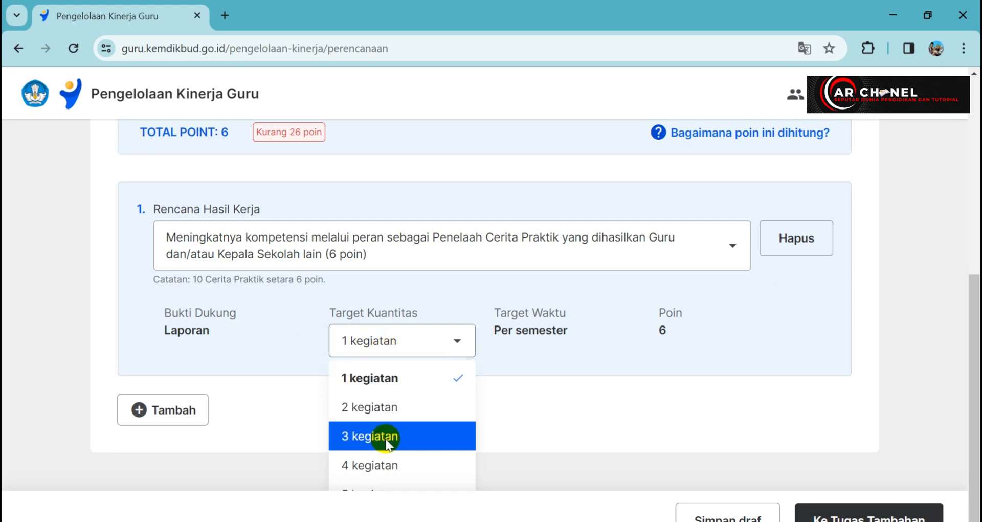
pyautogui.click(374, 352)
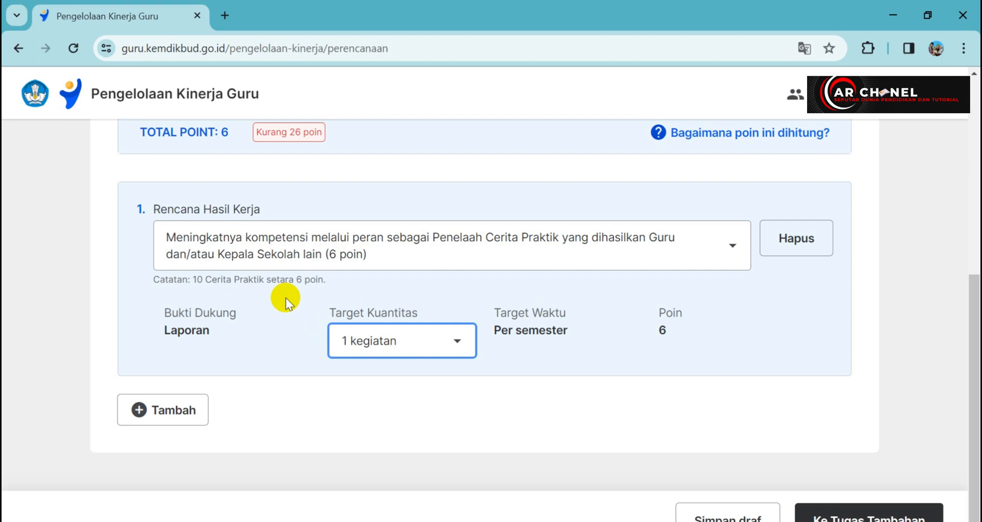
pyautogui.click(406, 285)
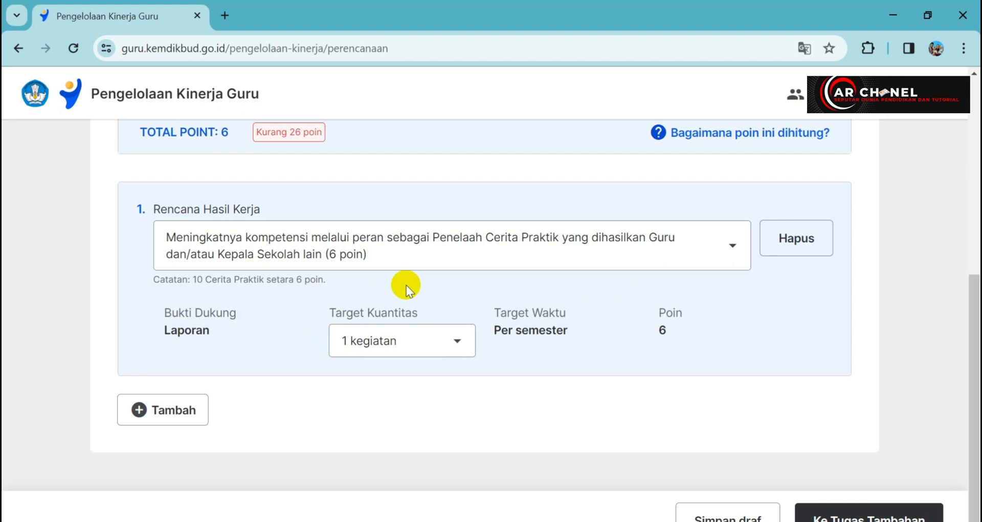
# - Change Rencana Hasil Kerja 1 to Penyusun Kumpulan Konten Unggulan (6 poin) and review its note, Bukti Dukung and targets
pyautogui.click(445, 255)
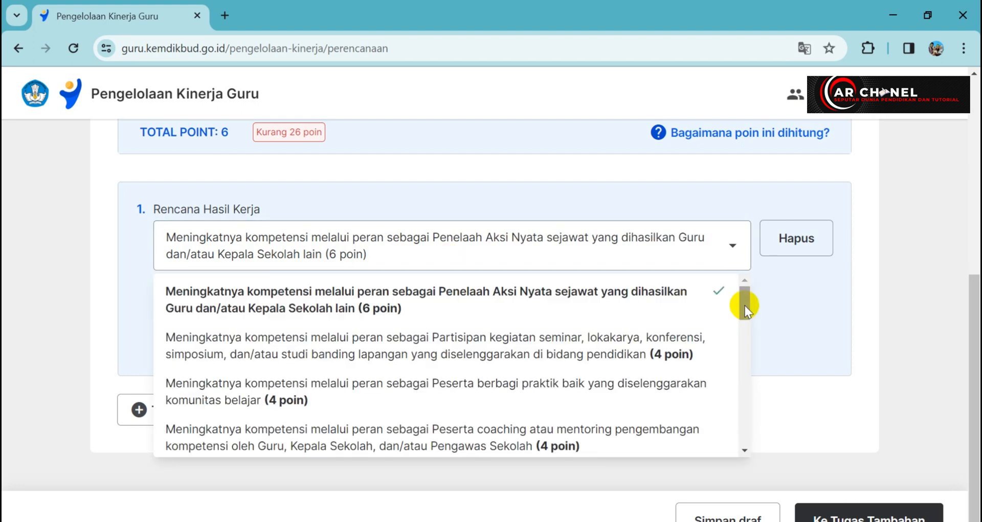
pyautogui.moveTo(745, 305); pyautogui.dragTo(745, 346)
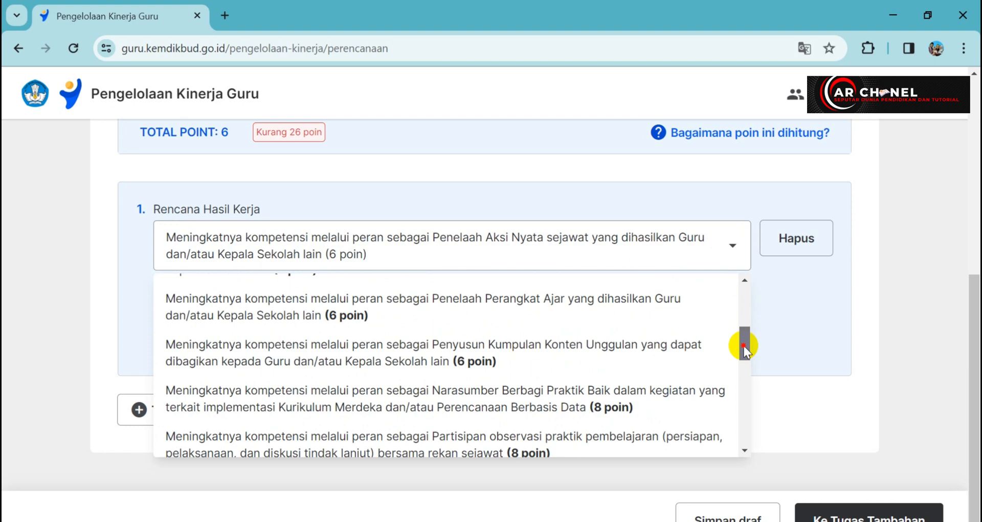
pyautogui.click(561, 342)
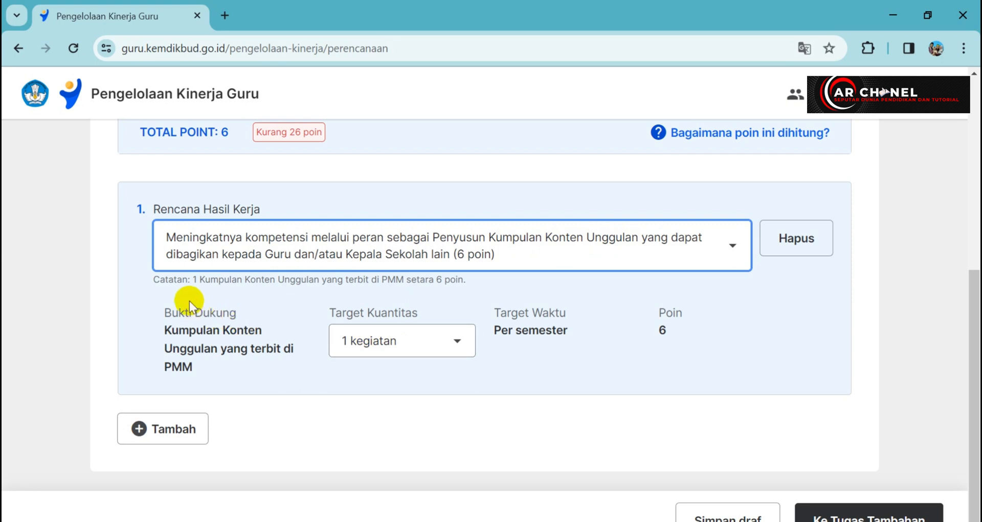
pyautogui.moveTo(193, 280); pyautogui.dragTo(466, 279)
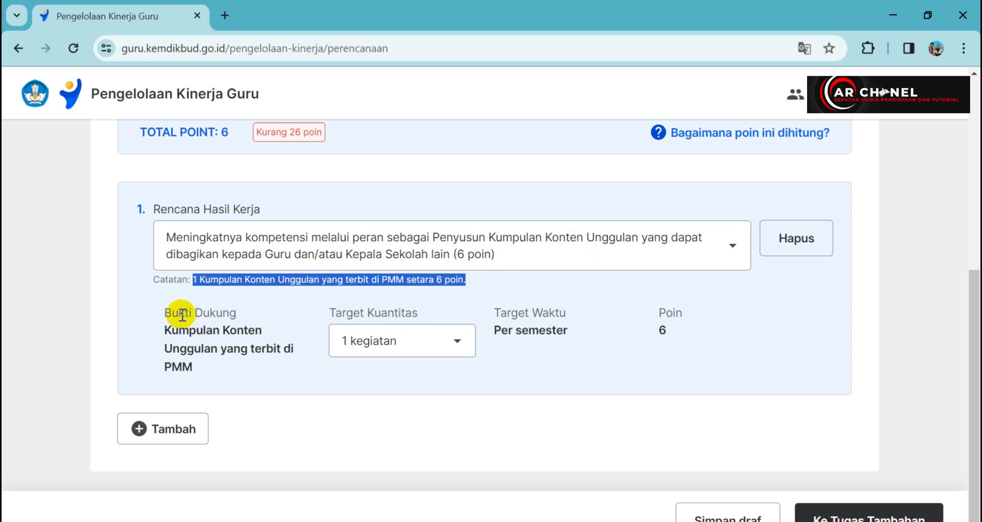
pyautogui.moveTo(165, 327); pyautogui.dragTo(302, 362)
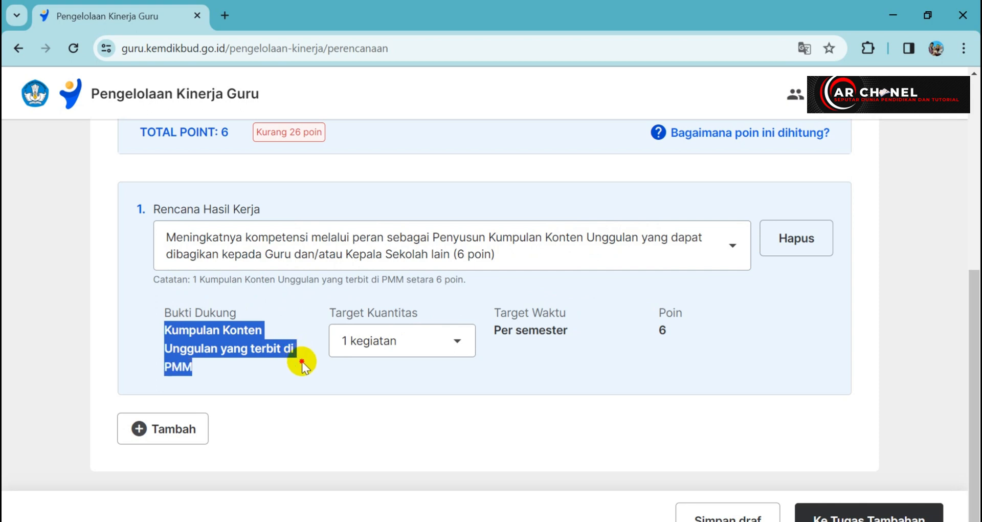
pyautogui.click(379, 347)
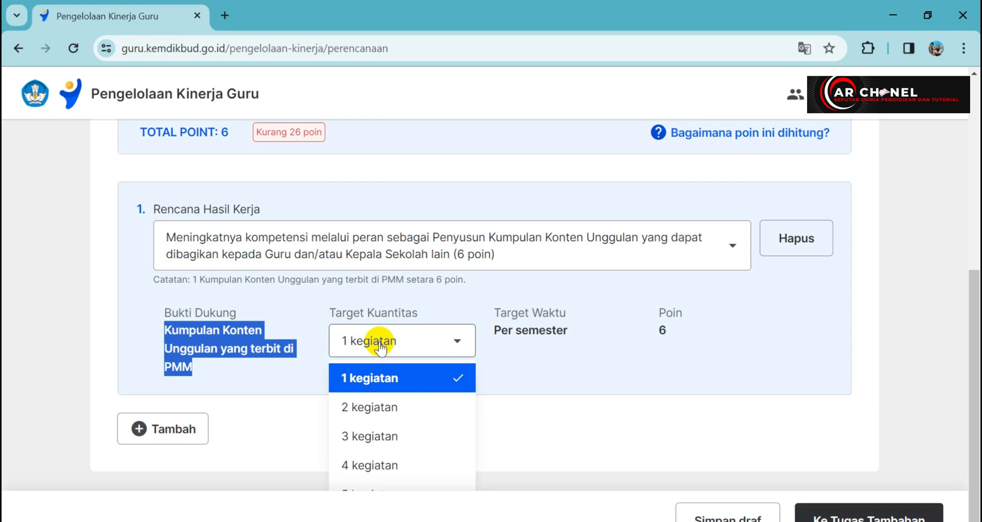
pyautogui.click(500, 330)
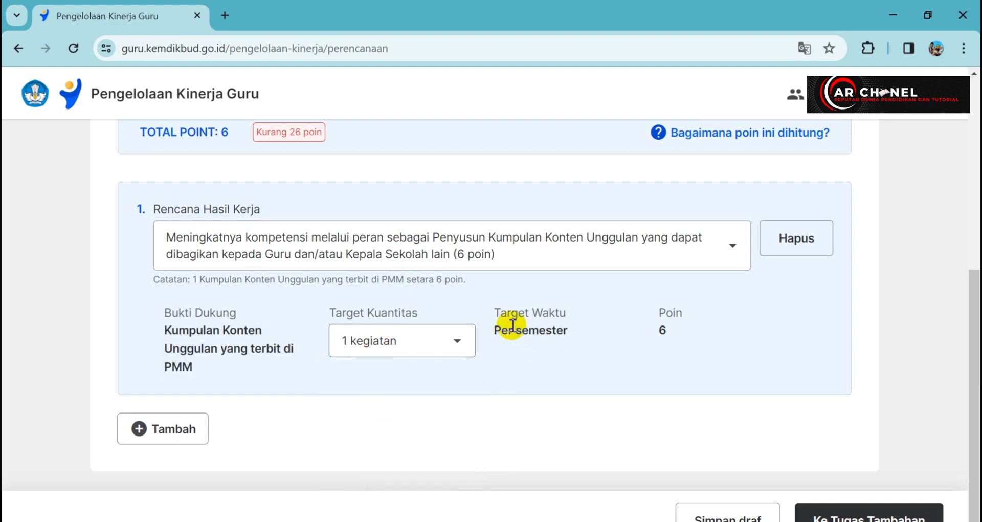
pyautogui.moveTo(498, 316); pyautogui.dragTo(566, 318)
pyautogui.click(517, 342)
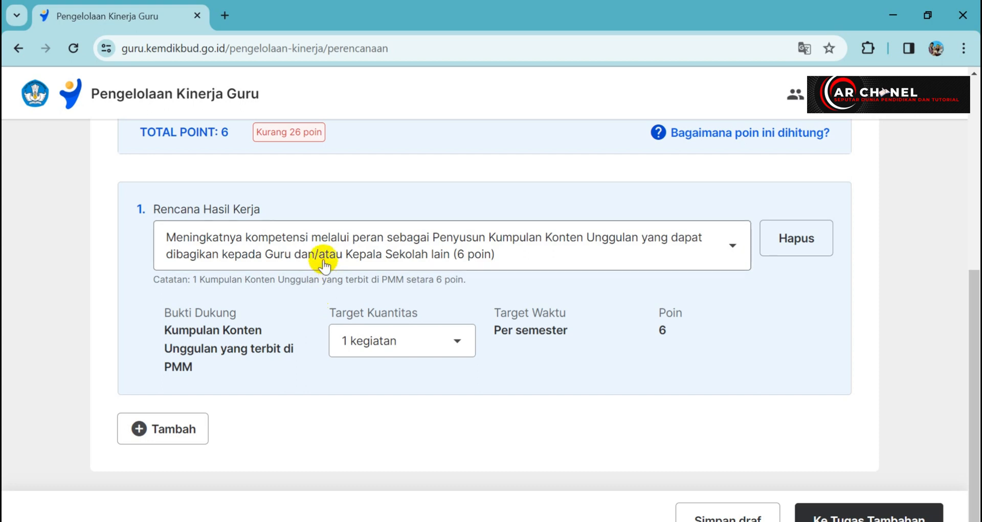
# - Change Rencana Hasil Kerja 1 to Narasumber Berbagi Praktik Baik (8 poin) and review its Catatan and Bukti Dukung
pyautogui.click(478, 253)
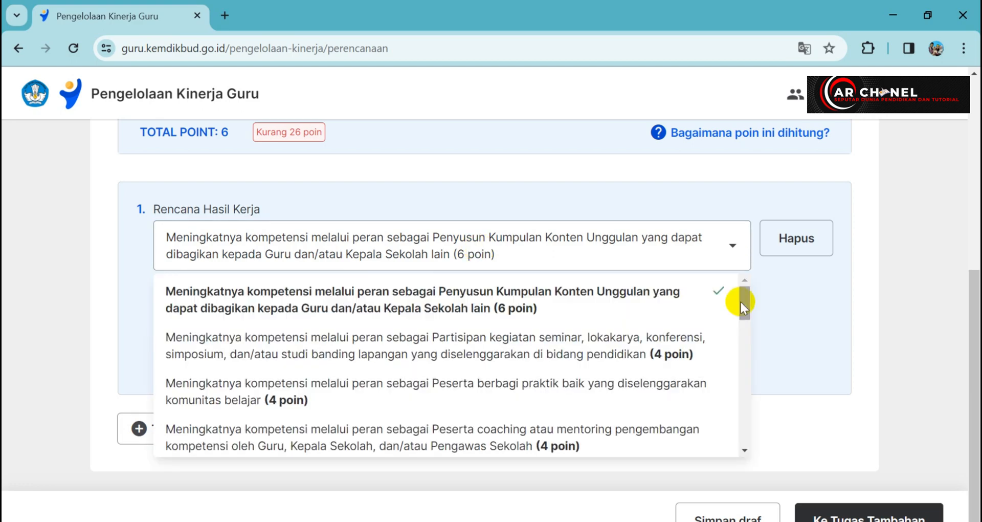
pyautogui.moveTo(740, 300); pyautogui.dragTo(741, 353)
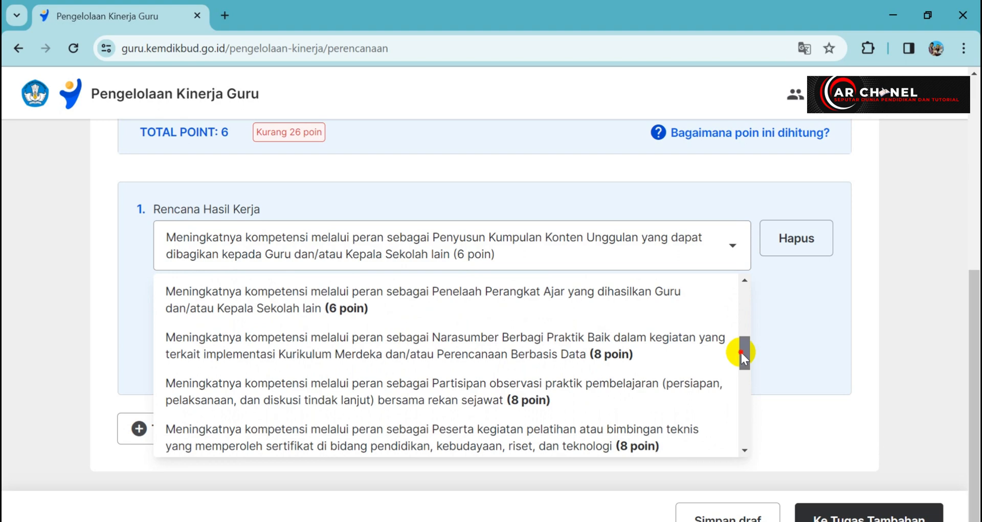
pyautogui.moveTo(741, 353); pyautogui.dragTo(740, 354)
pyautogui.click(466, 326)
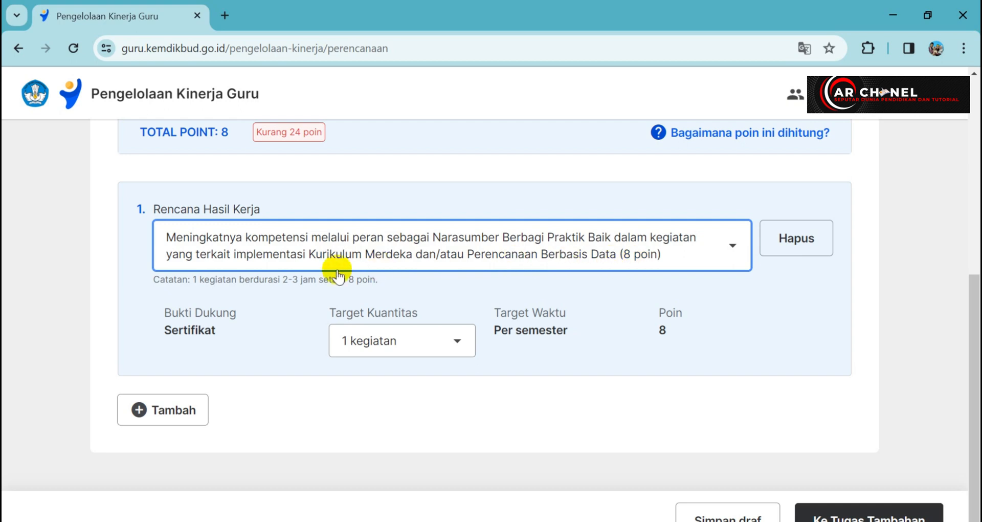
pyautogui.moveTo(193, 281); pyautogui.dragTo(329, 281)
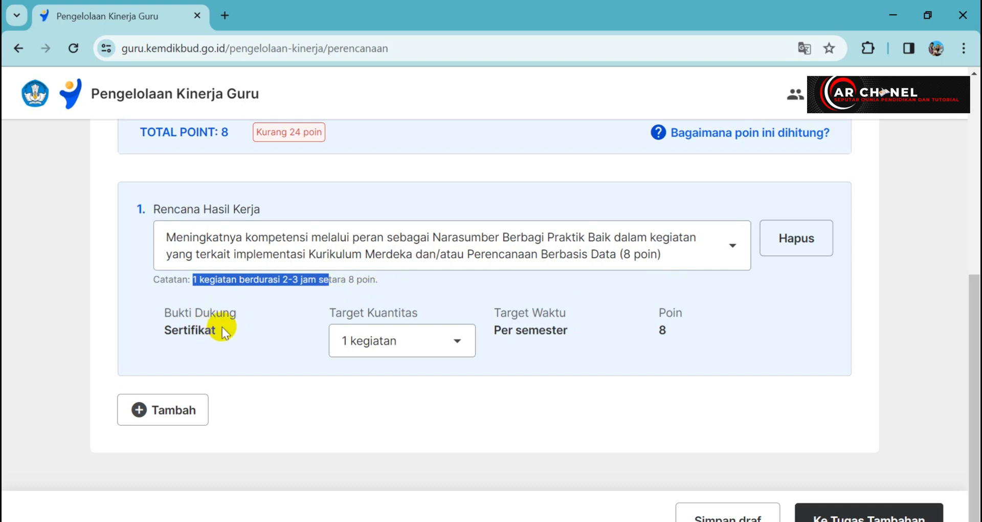
pyautogui.moveTo(223, 329); pyautogui.dragTo(160, 330)
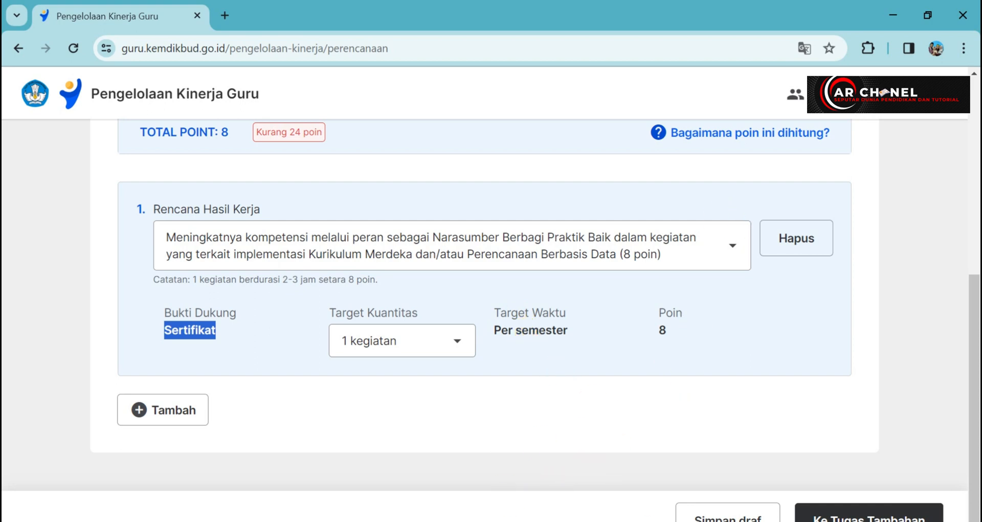
pyautogui.click(563, 260)
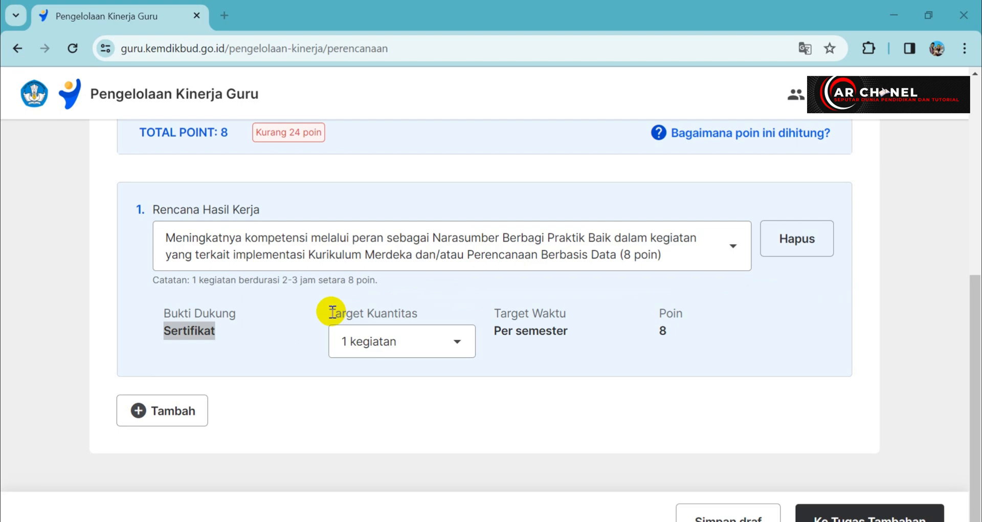
# - Examine the Narasumber Berbagi Praktik Baik entry's Target Kuantitas, Target Waktu, and the points and duration in its note
pyautogui.moveTo(332, 312); pyautogui.dragTo(439, 317)
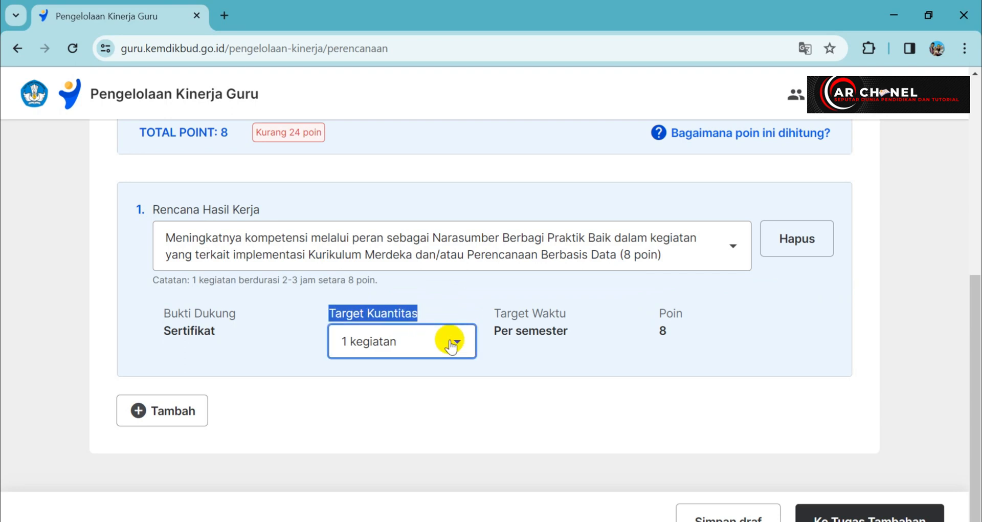
pyautogui.click(449, 339)
pyautogui.click(511, 334)
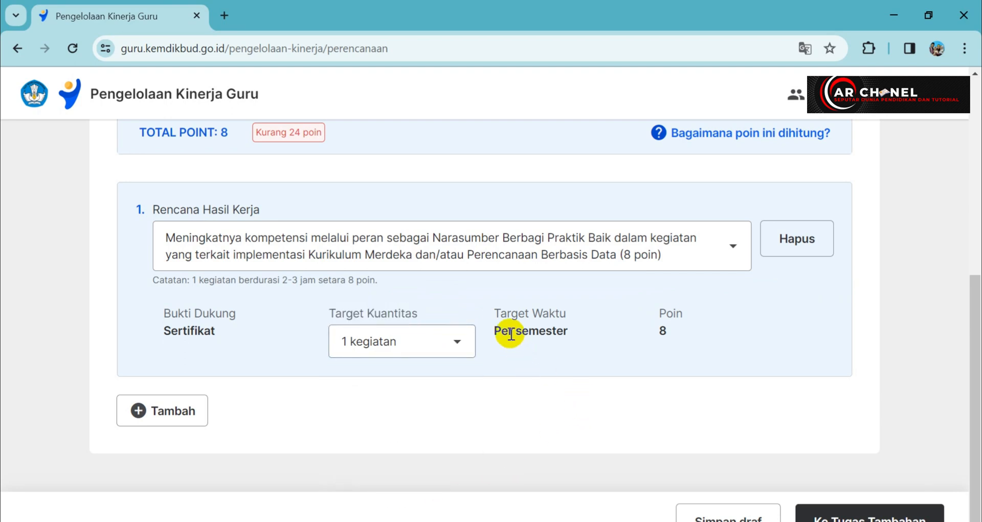
pyautogui.moveTo(497, 317); pyautogui.dragTo(572, 313)
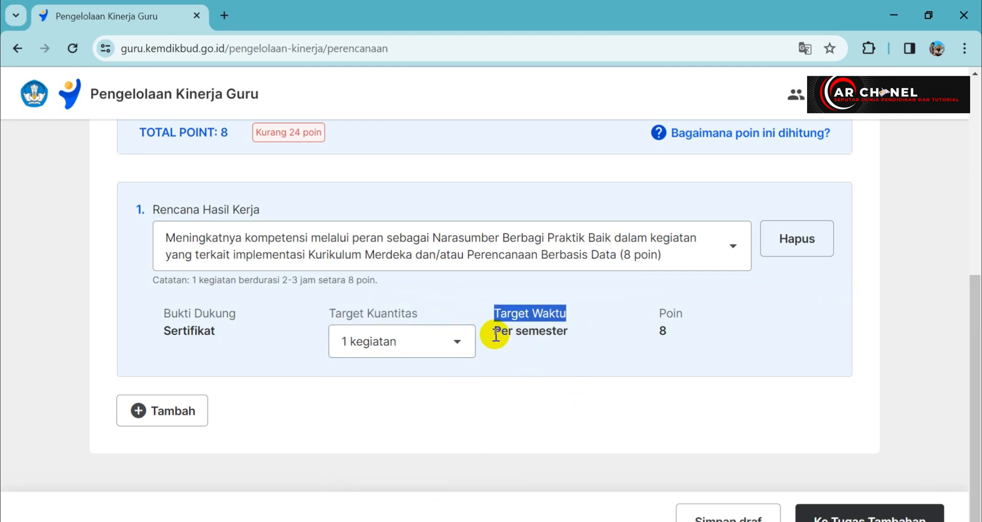
pyautogui.moveTo(496, 335); pyautogui.dragTo(574, 333)
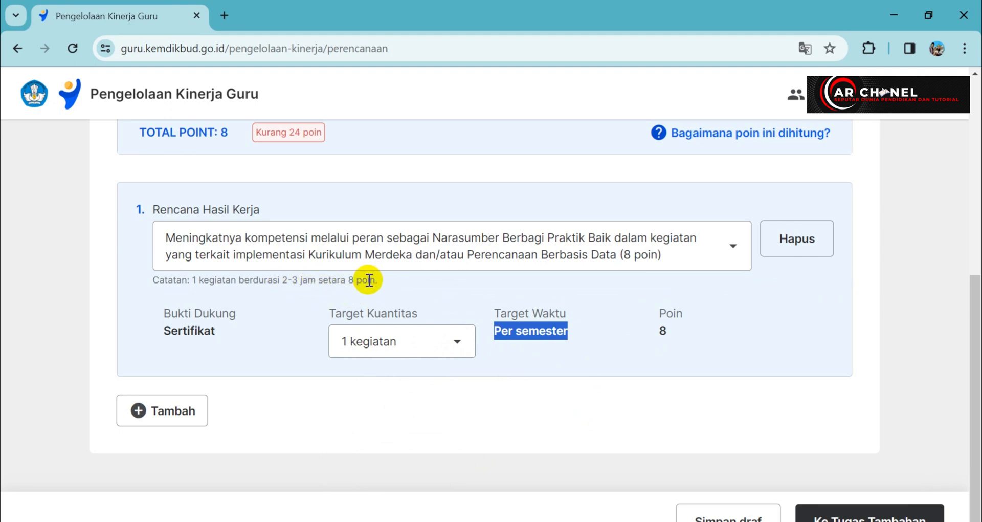
pyautogui.moveTo(369, 280); pyautogui.dragTo(346, 280)
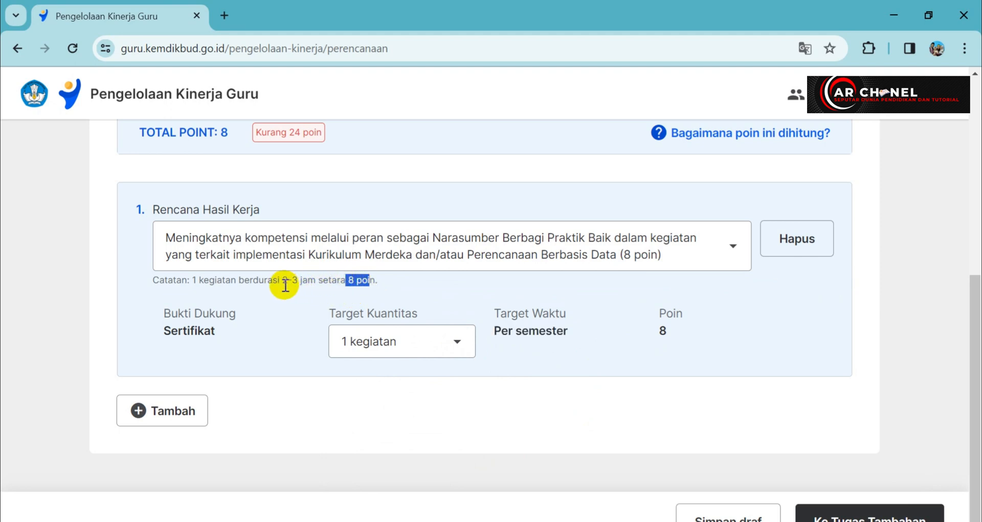
pyautogui.moveTo(244, 280); pyautogui.dragTo(323, 283)
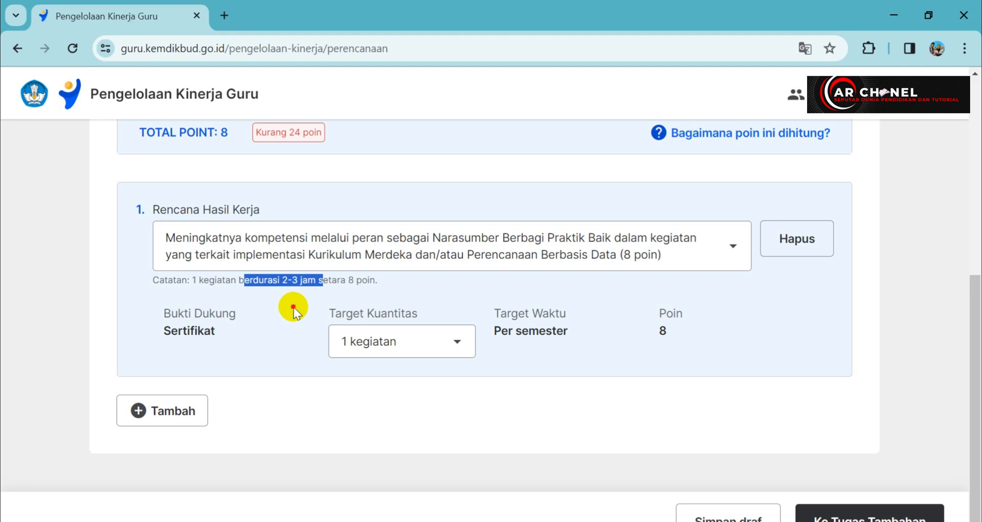
pyautogui.click(293, 308)
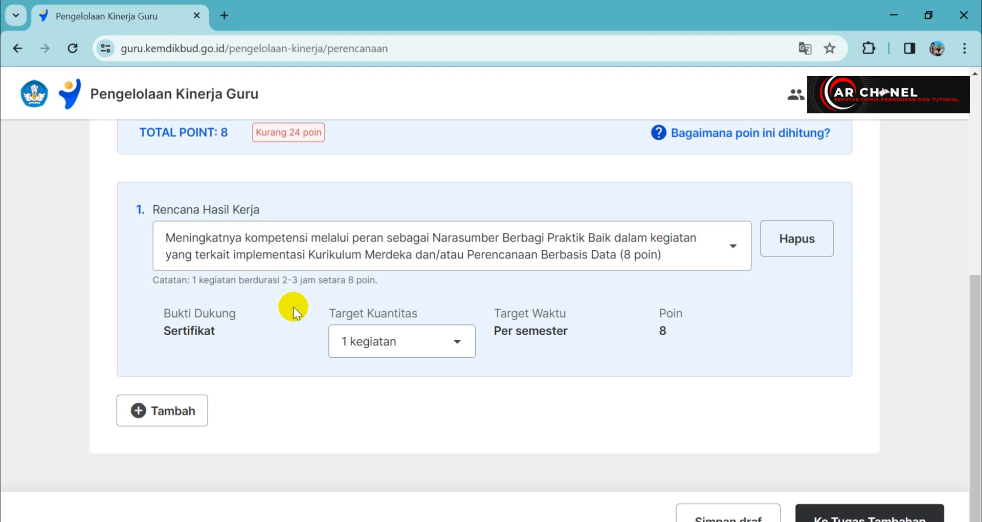
# - Change Rencana Hasil Kerja 1 to Partisipan observasi praktik pembelajaran (8 poin) and review its Catatan and Bukti Dukung
pyautogui.click(373, 258)
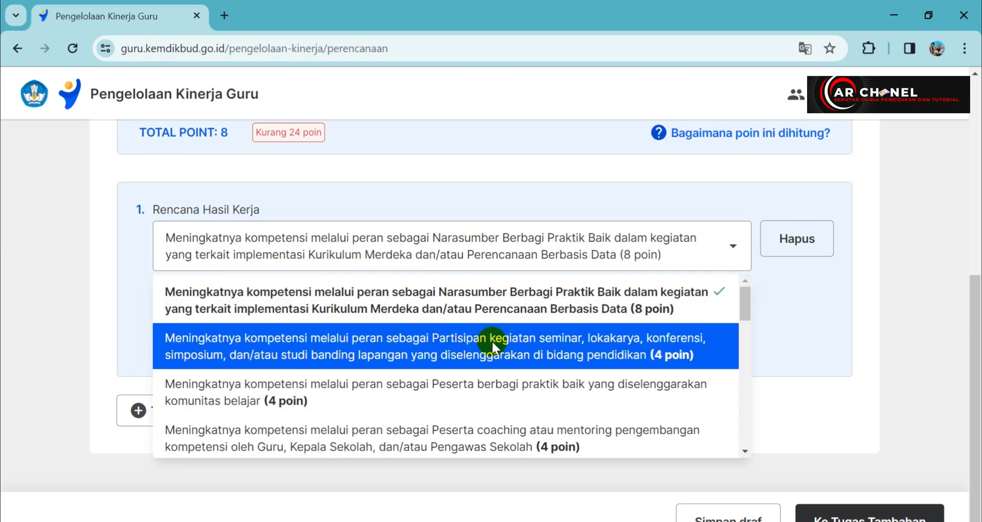
pyautogui.scroll(-5, 540, 311)
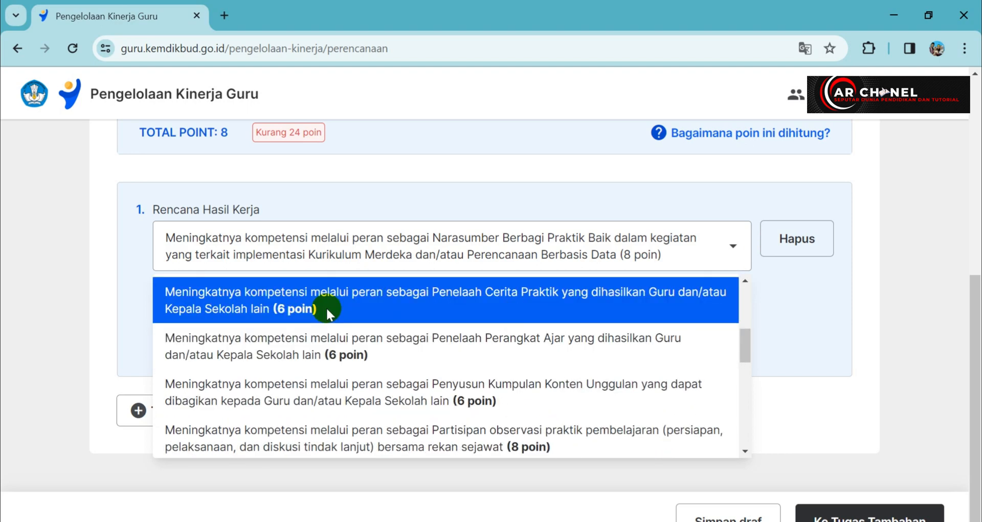
pyautogui.scroll(-2, 476, 343)
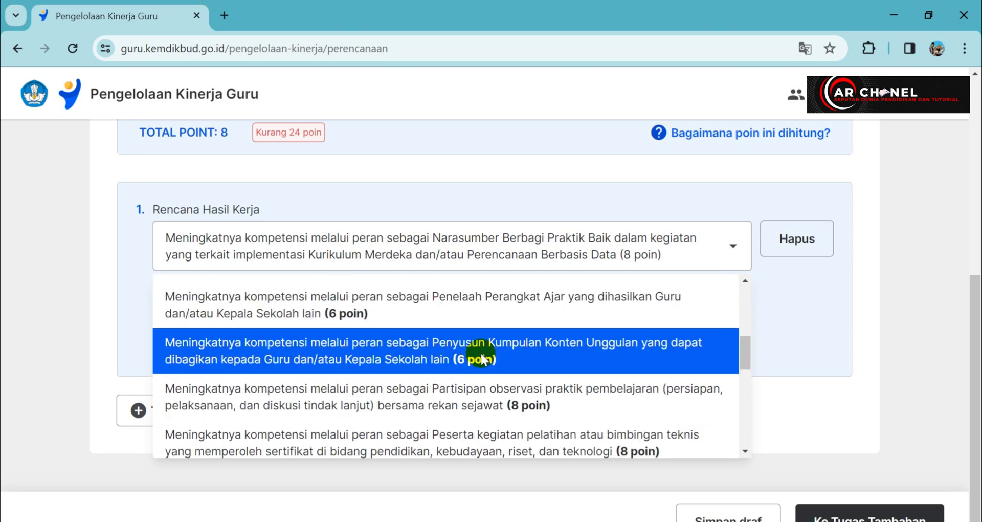
pyautogui.scroll(-2, 384, 376)
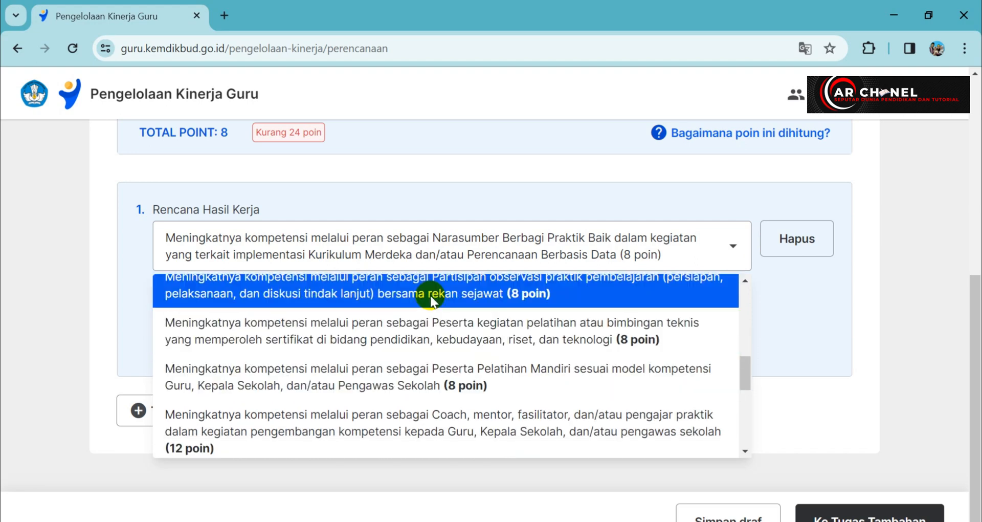
pyautogui.scroll(2, 397, 302)
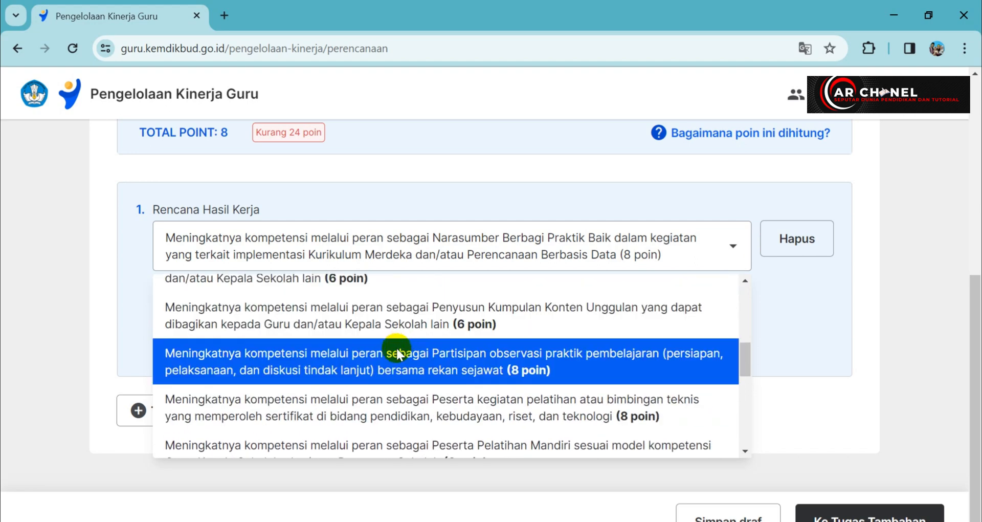
pyautogui.click(377, 371)
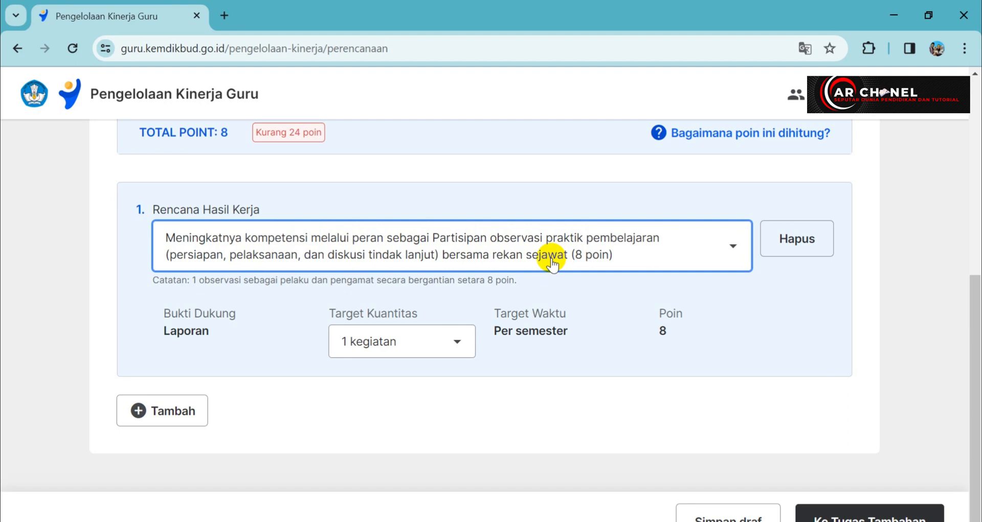
pyautogui.moveTo(197, 282); pyautogui.dragTo(516, 284)
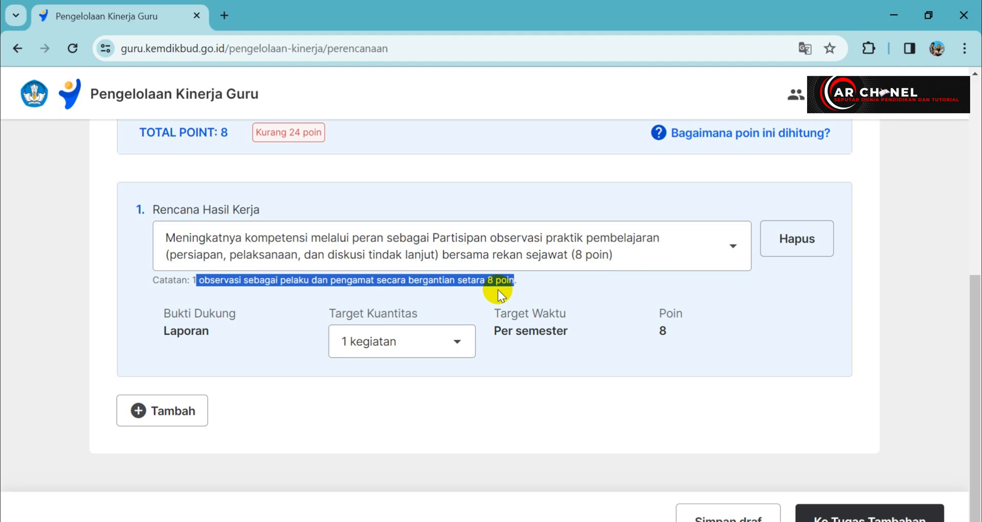
pyautogui.moveTo(161, 313); pyautogui.dragTo(235, 314)
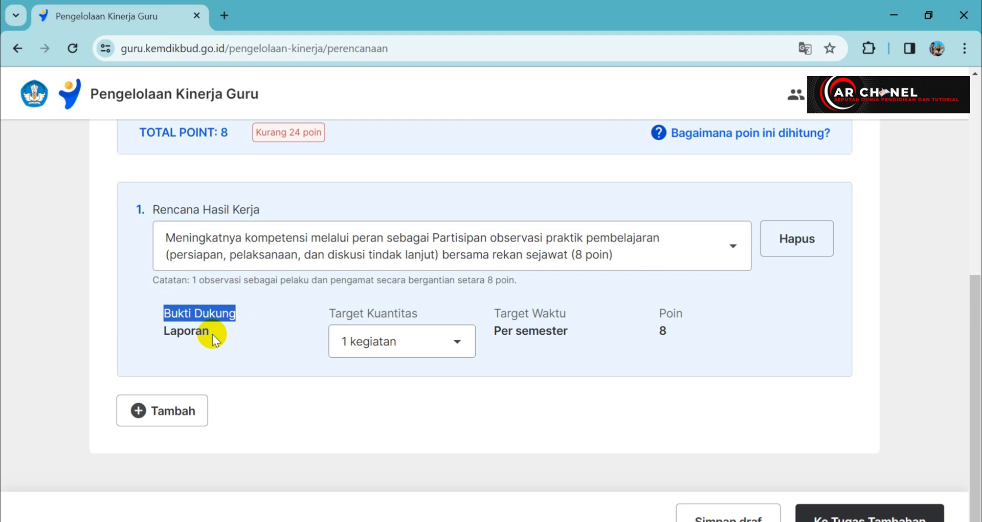
# - Examine the Partisipan observasi entry's Target Kuantitas choices against its Catatan, along with its Target Waktu
pyautogui.moveTo(326, 308); pyautogui.dragTo(428, 307)
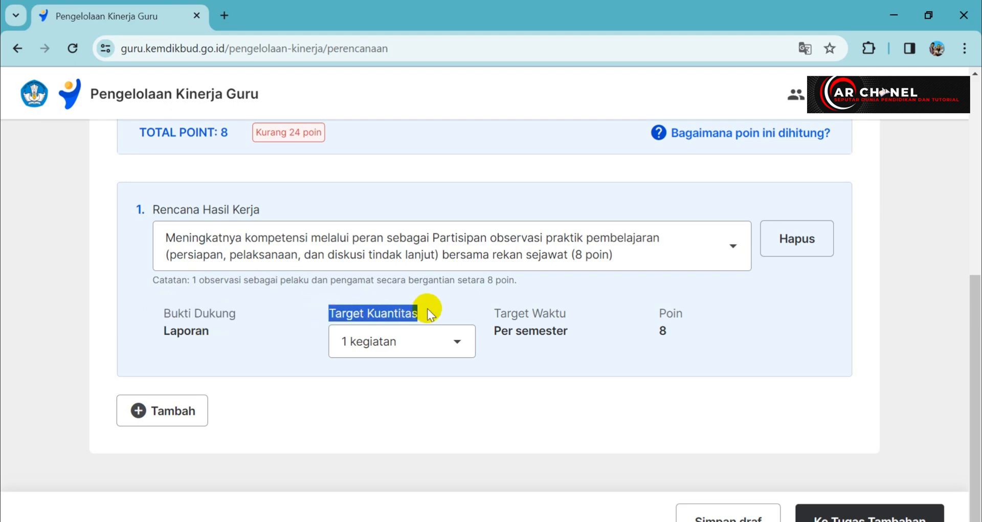
pyautogui.click(413, 343)
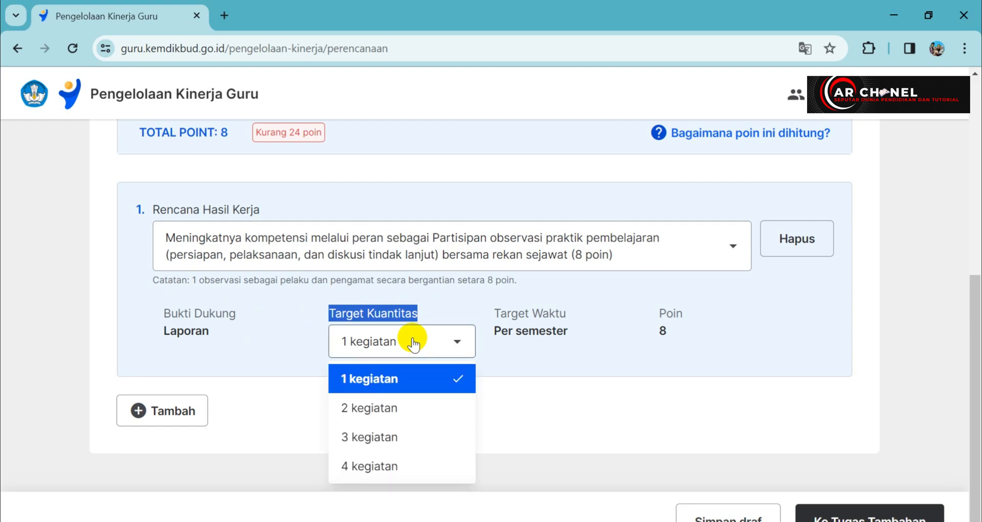
pyautogui.scroll(3, 407, 423)
pyautogui.scroll(-3, 404, 399)
pyautogui.click(404, 341)
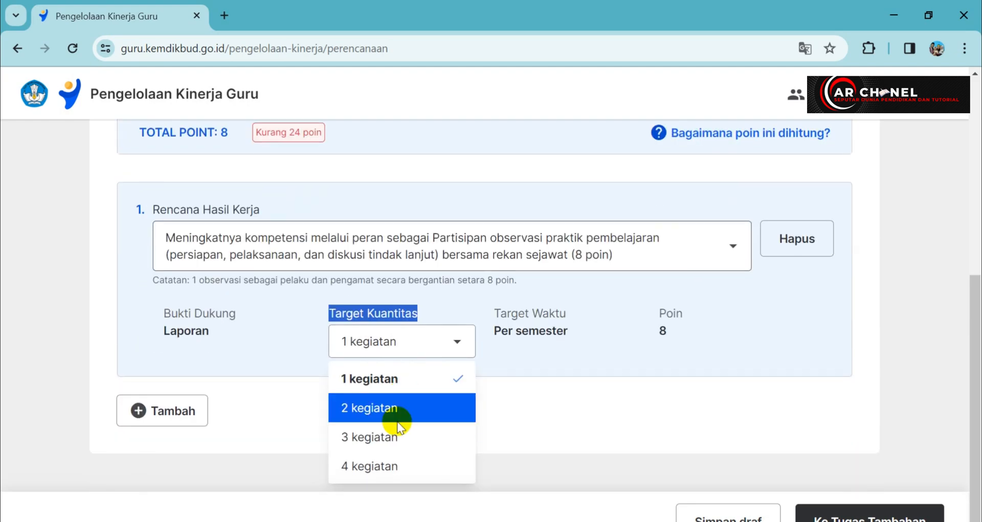
pyautogui.click(481, 370)
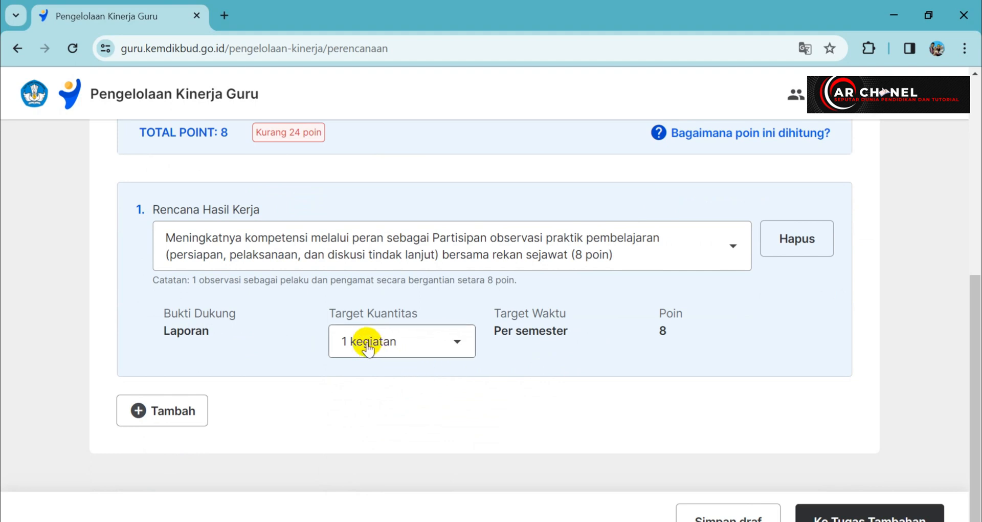
pyautogui.moveTo(458, 279); pyautogui.dragTo(514, 280)
pyautogui.moveTo(196, 280); pyautogui.dragTo(234, 279)
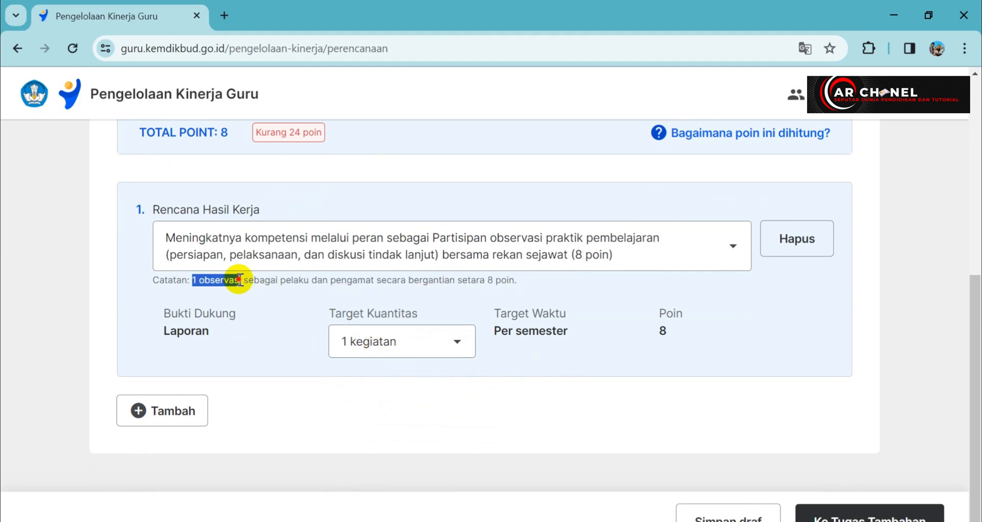
pyautogui.moveTo(327, 311); pyautogui.dragTo(428, 321)
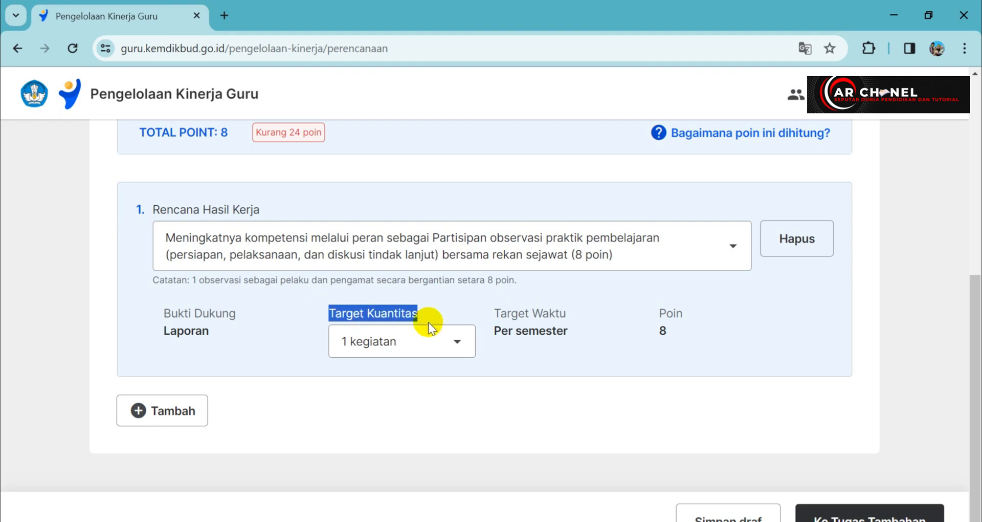
pyautogui.click(411, 341)
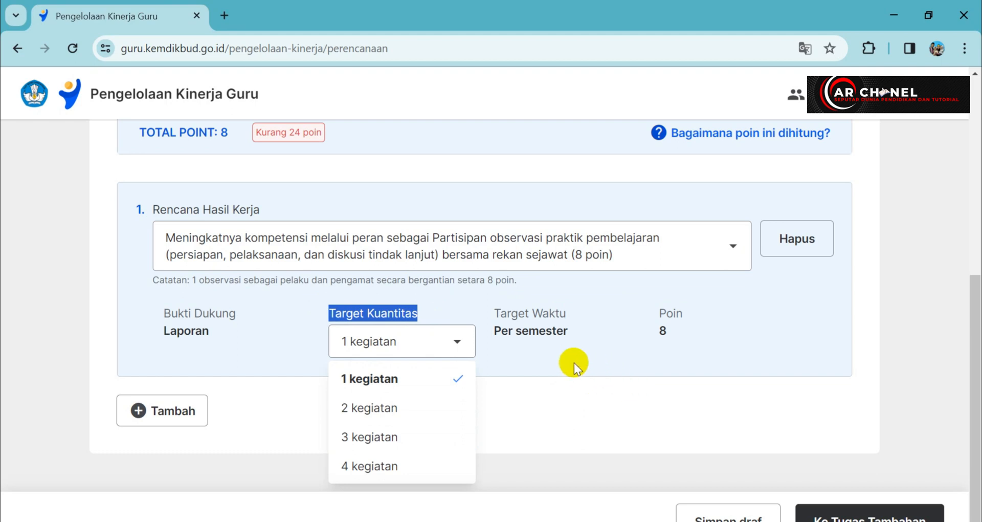
pyautogui.moveTo(493, 315); pyautogui.dragTo(568, 313)
pyautogui.moveTo(501, 330); pyautogui.dragTo(583, 332)
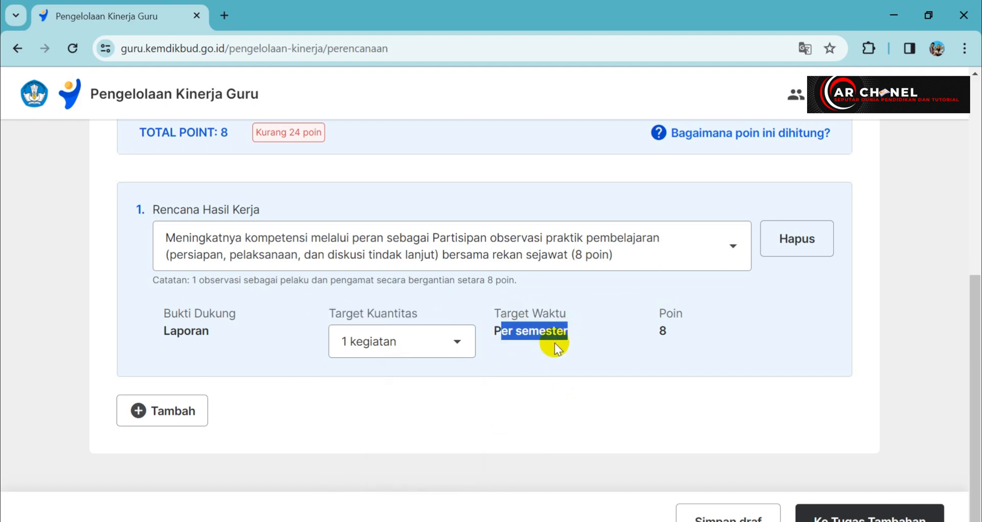
pyautogui.click(594, 333)
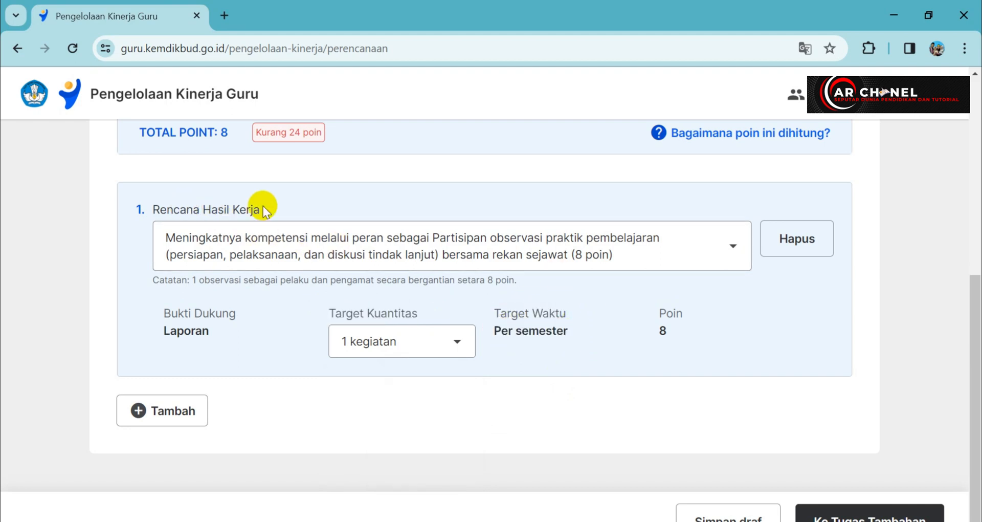
pyautogui.moveTo(259, 210); pyautogui.dragTo(156, 207)
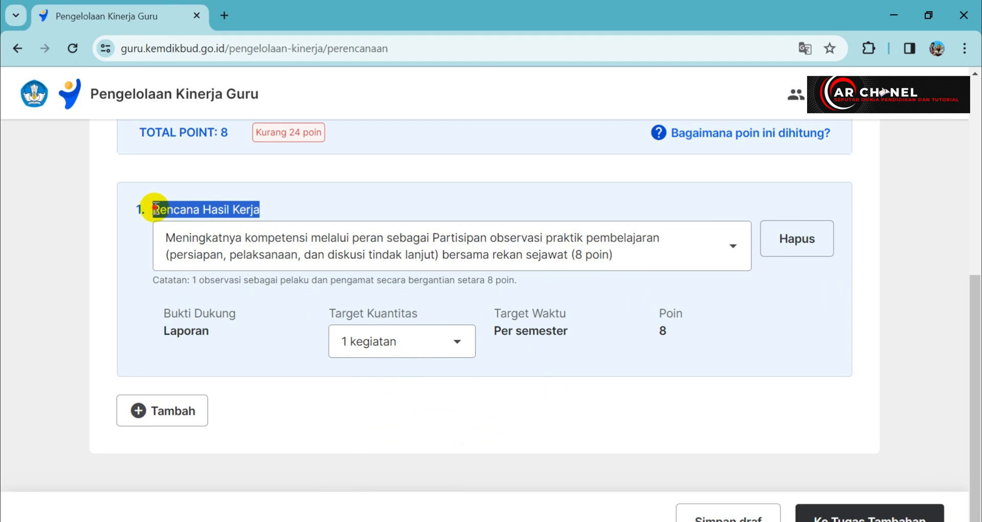
pyautogui.click(561, 294)
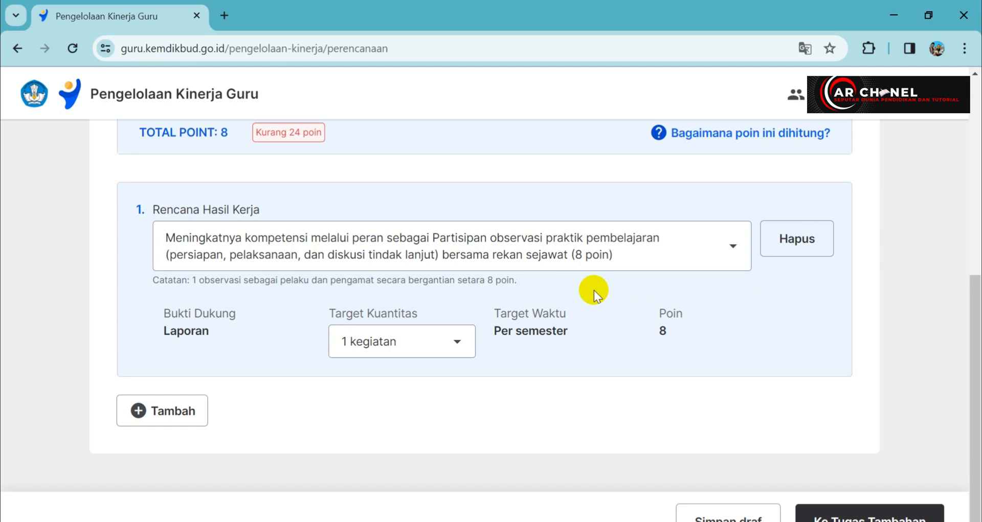
# - Change Rencana Hasil Kerja 1 to Coach, mentor, fasilitator, dan/atau pengajar praktik (12 poin) and review its Catatan and Bukti Dukung
pyautogui.click(624, 252)
pyautogui.scroll(-5, 634, 299)
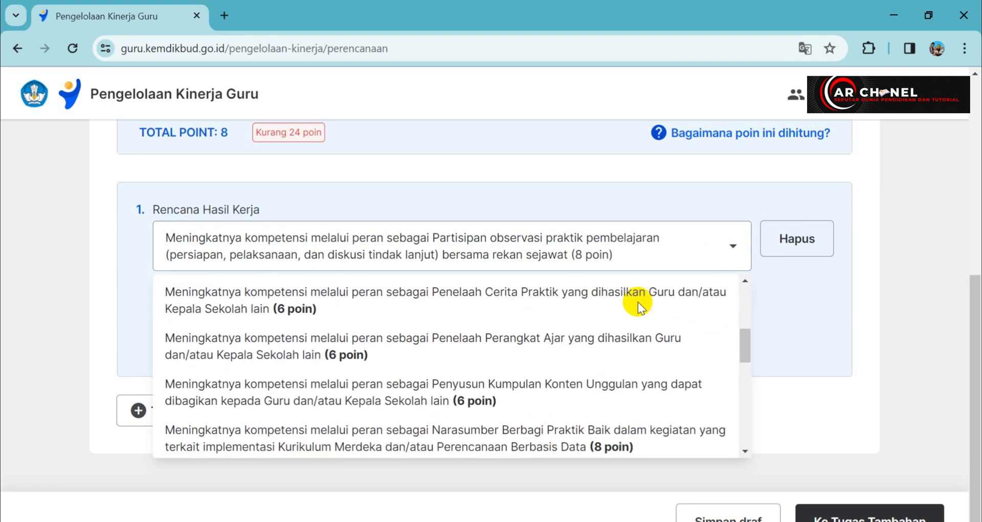
pyautogui.scroll(-2, 575, 338)
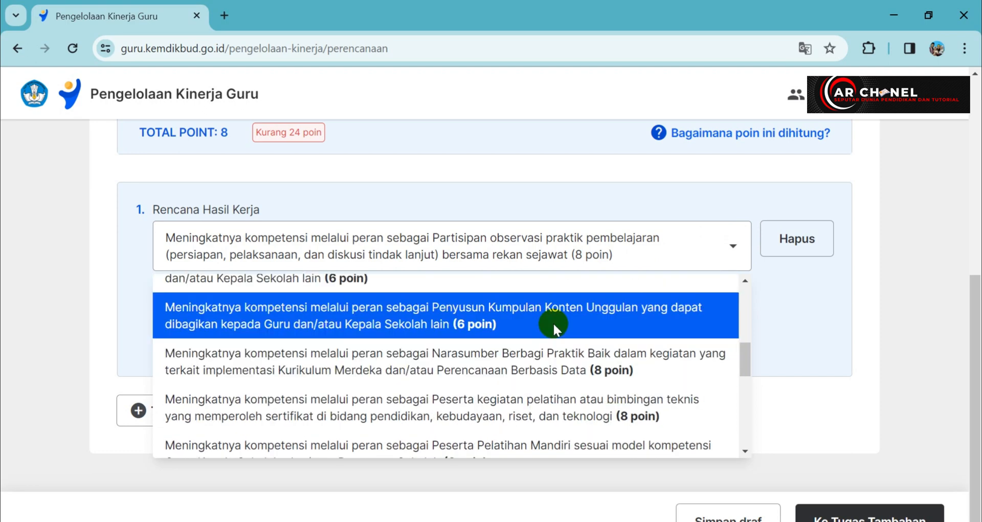
pyautogui.scroll(-2, 560, 334)
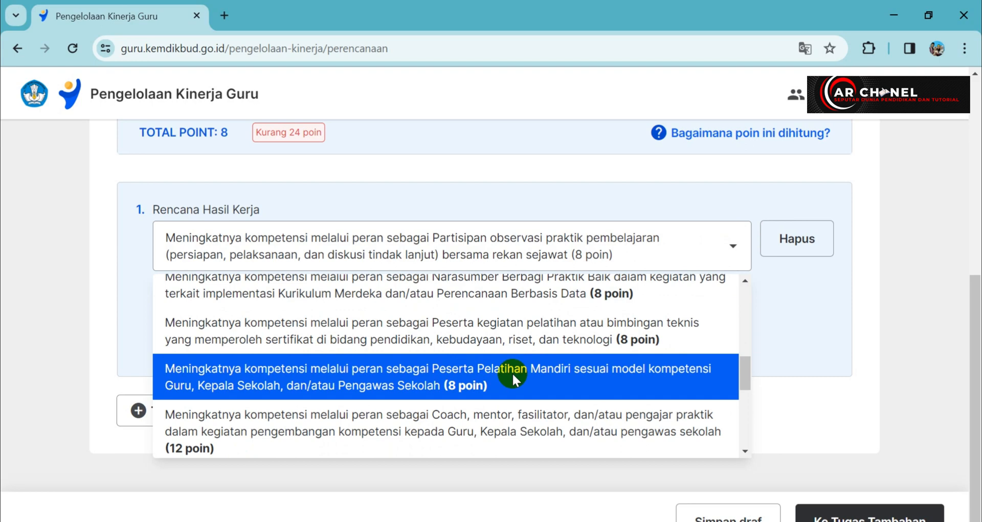
pyautogui.scroll(-2, 511, 372)
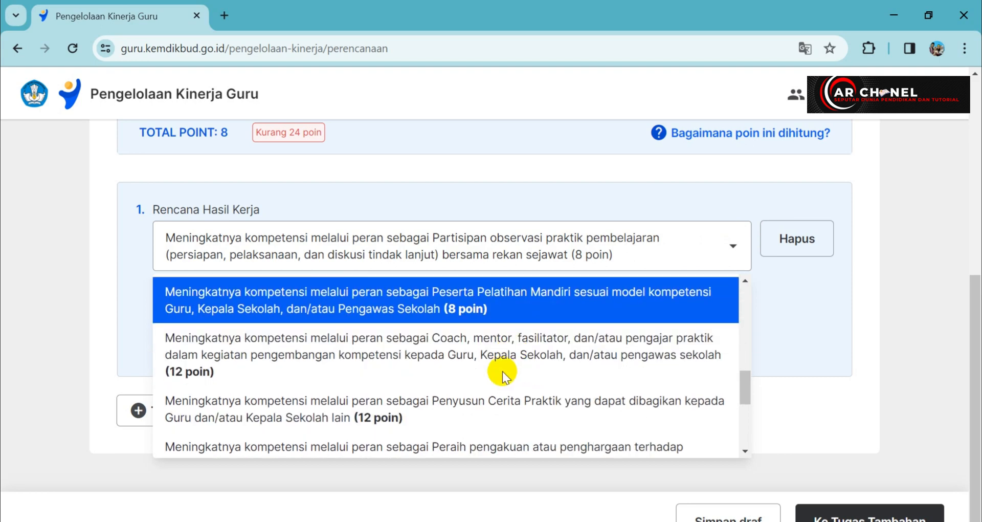
pyautogui.click(484, 354)
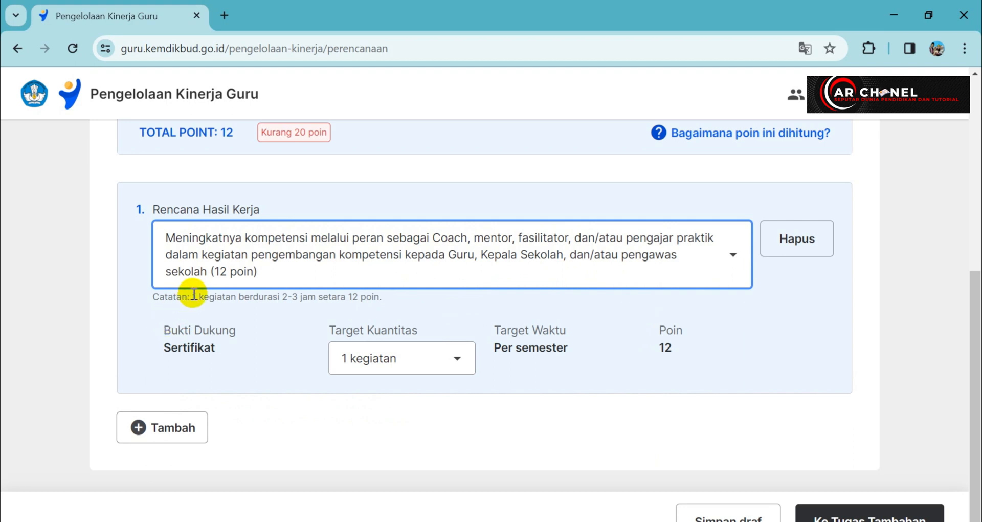
pyautogui.moveTo(193, 297); pyautogui.dragTo(384, 298)
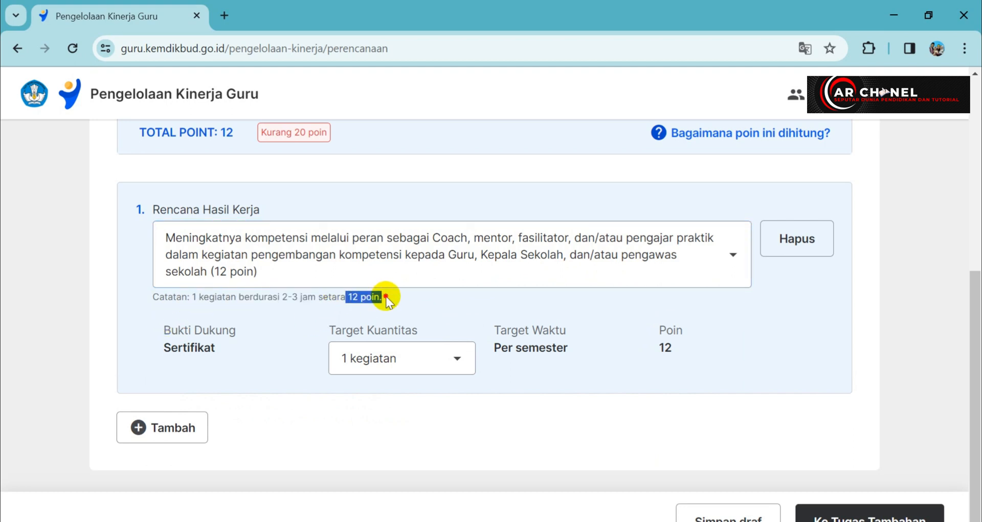
pyautogui.moveTo(225, 348); pyautogui.dragTo(158, 345)
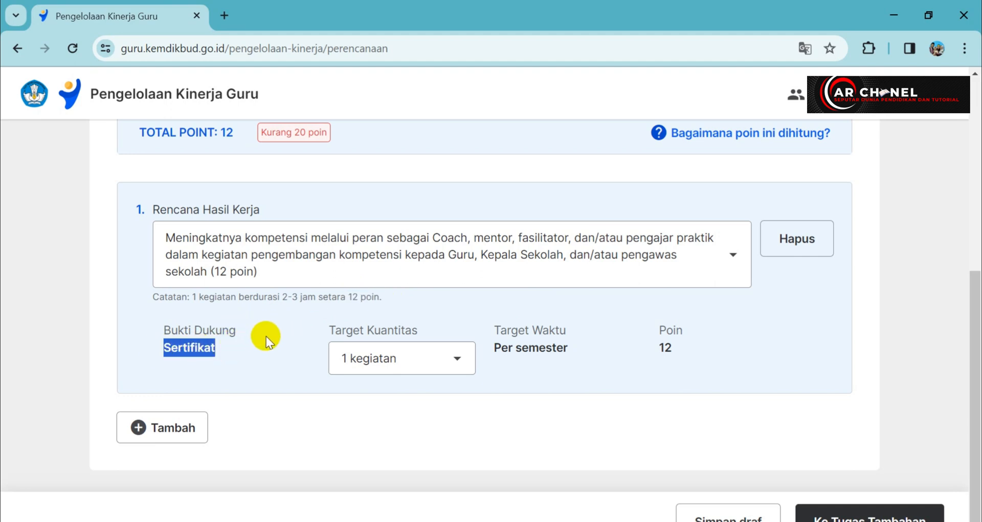
# - Examine the Target Kuantitas choices and the Target Waktu of the Coach, mentor, fasilitator entry
pyautogui.click(393, 360)
pyautogui.scroll(-1, 393, 404)
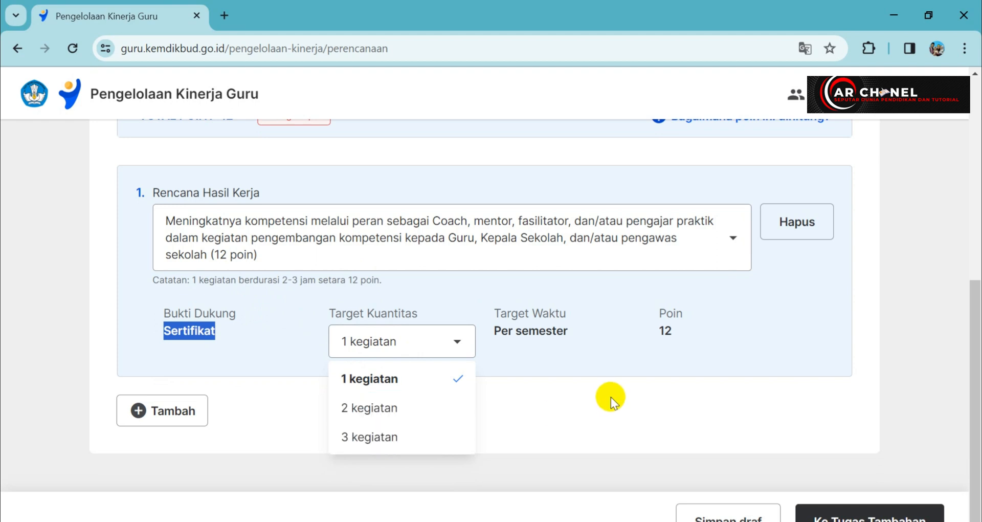
pyautogui.moveTo(492, 330); pyautogui.dragTo(577, 348)
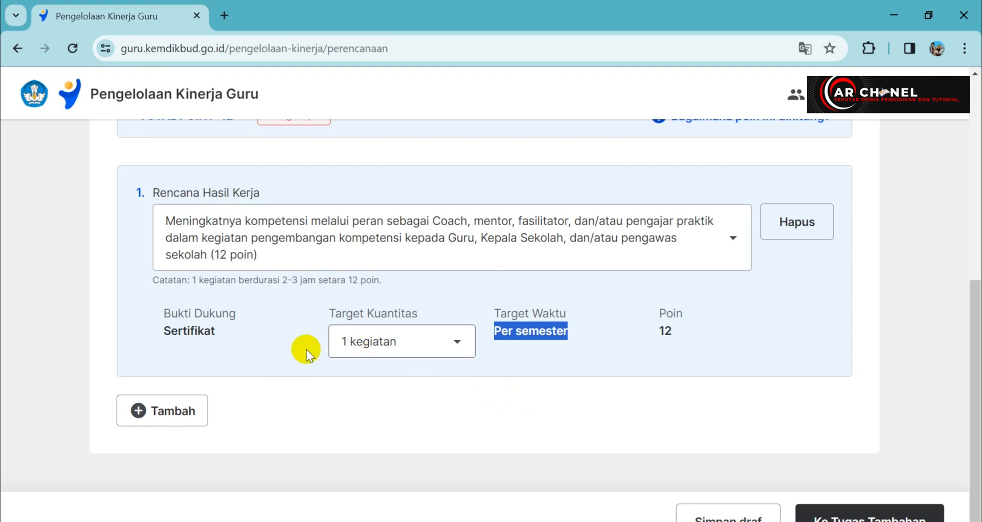
# - Change Rencana Hasil Kerja 1 to Peraih pengakuan atau penghargaan terhadap kompetensi dan kinerjanya (12 poin)
pyautogui.click(424, 244)
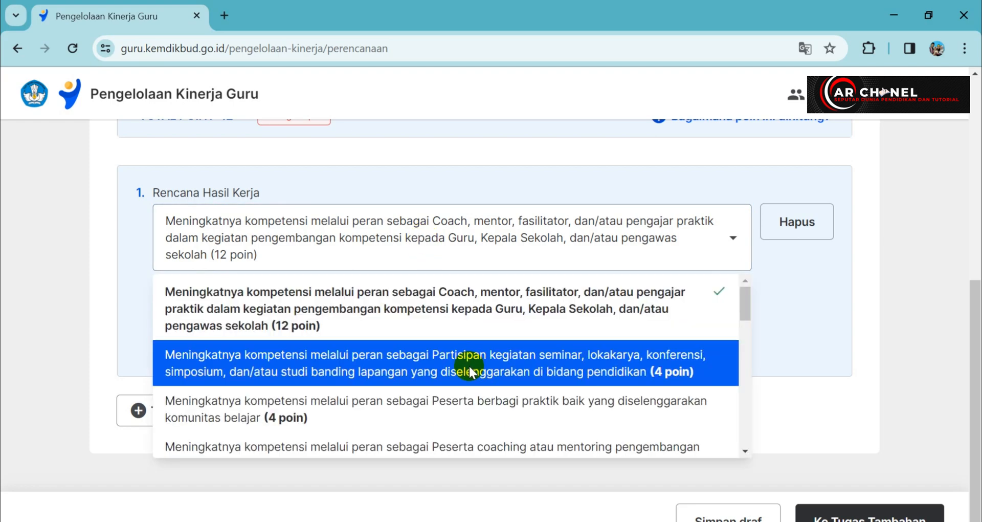
pyautogui.scroll(-6, 469, 372)
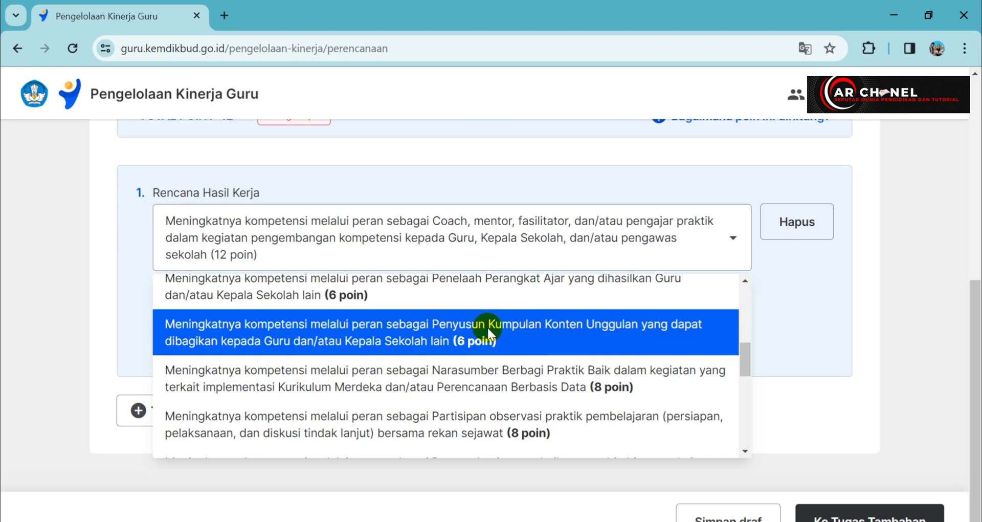
pyautogui.scroll(-1, 487, 327)
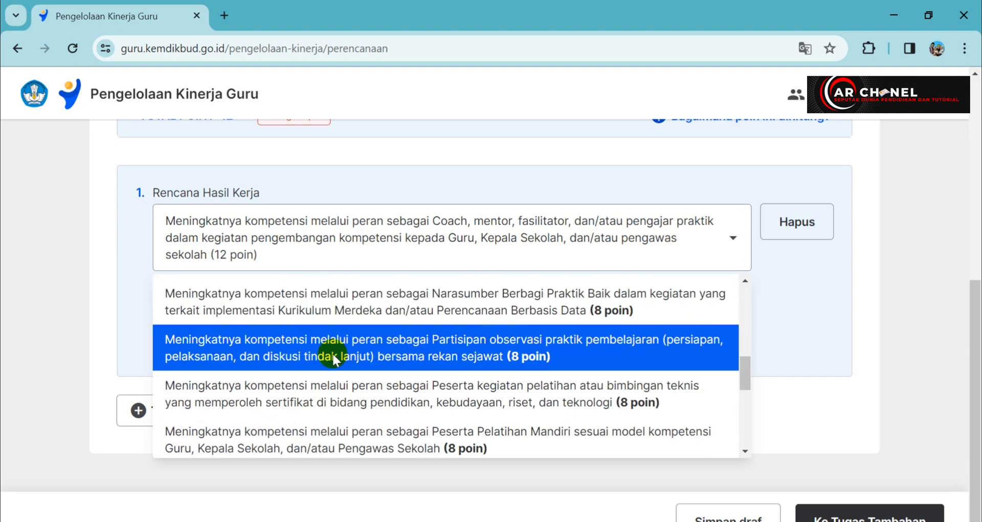
pyautogui.scroll(-1, 330, 361)
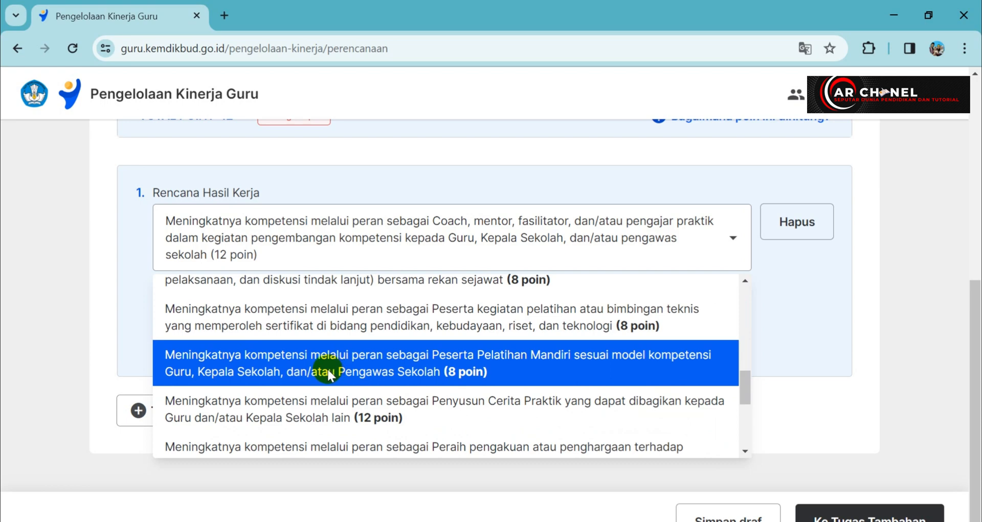
pyautogui.scroll(-1, 326, 391)
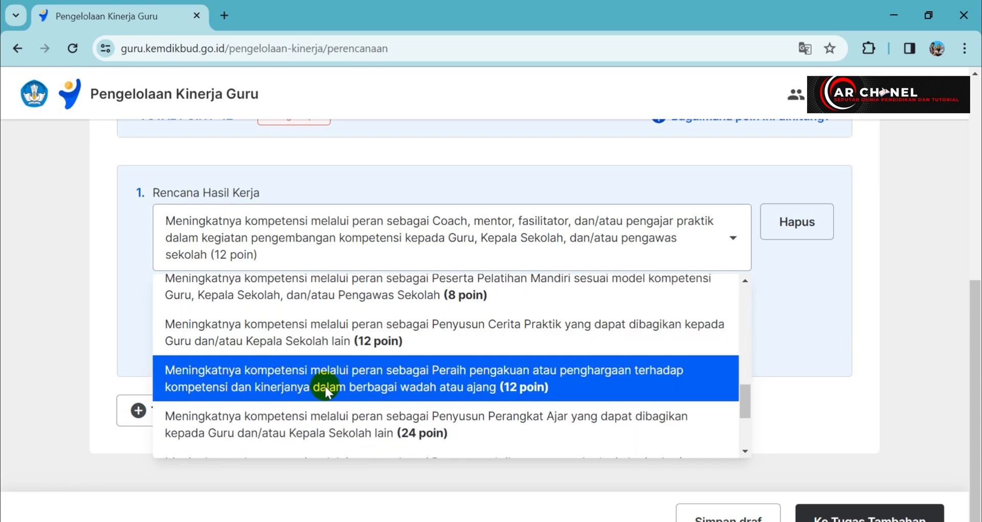
pyautogui.scroll(-1, 299, 374)
pyautogui.scroll(-1, 305, 351)
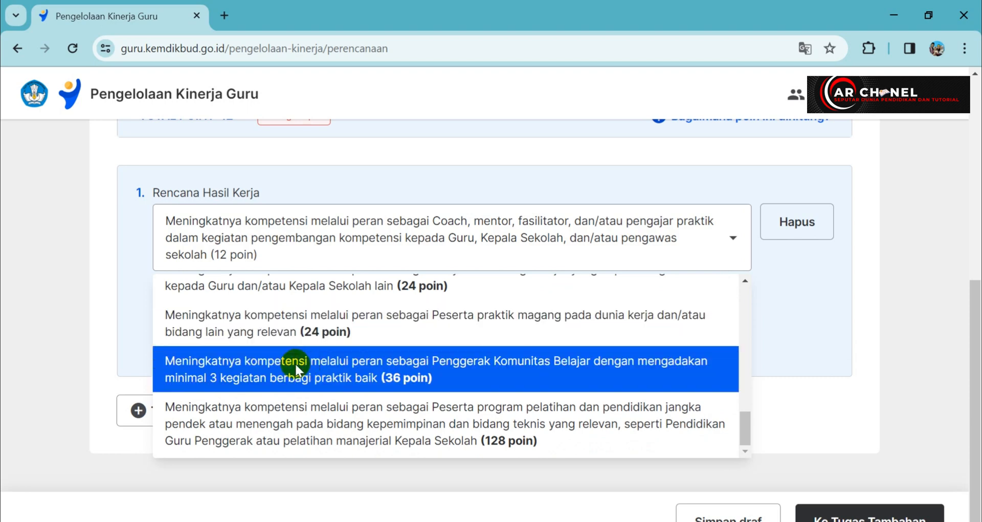
pyautogui.scroll(1, 363, 394)
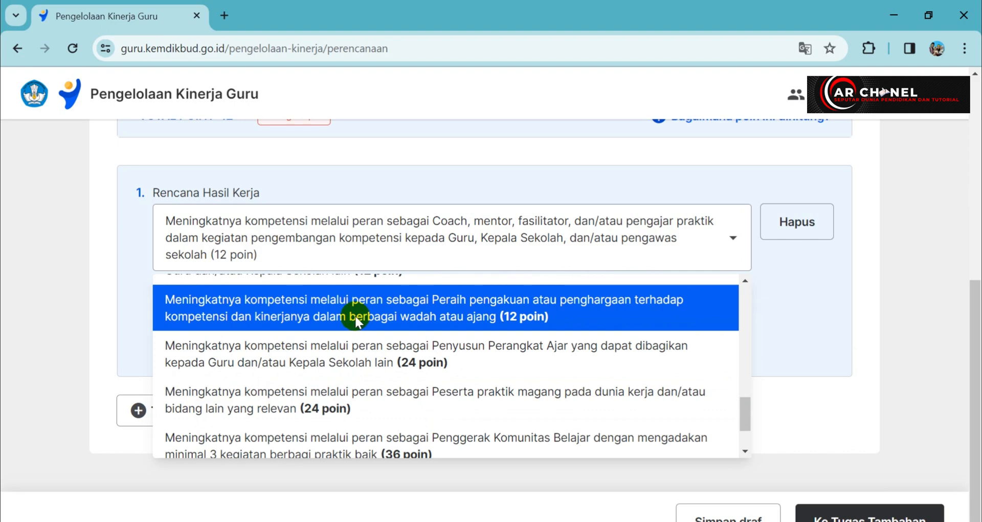
pyautogui.click(356, 320)
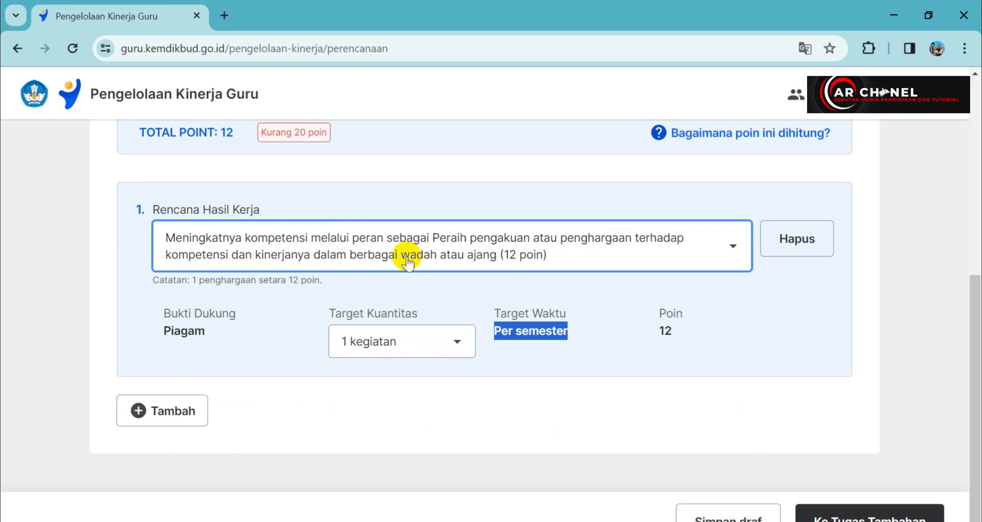
# - Examine the Catatan, Bukti Dukung, Target Kuantitas choices and Target Waktu of the Peraih pengakuan atau penghargaan entry
pyautogui.moveTo(190, 279); pyautogui.dragTo(340, 280)
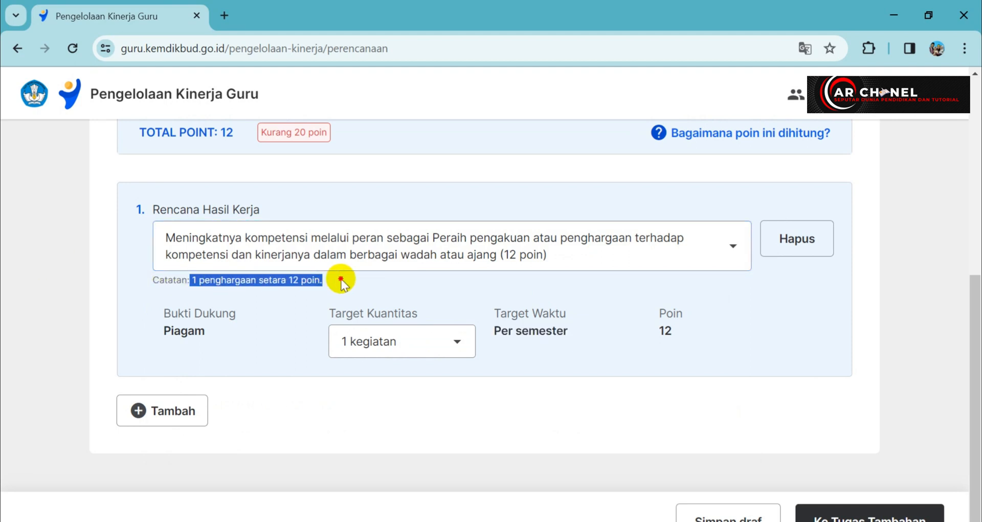
pyautogui.moveTo(161, 310); pyautogui.dragTo(214, 343)
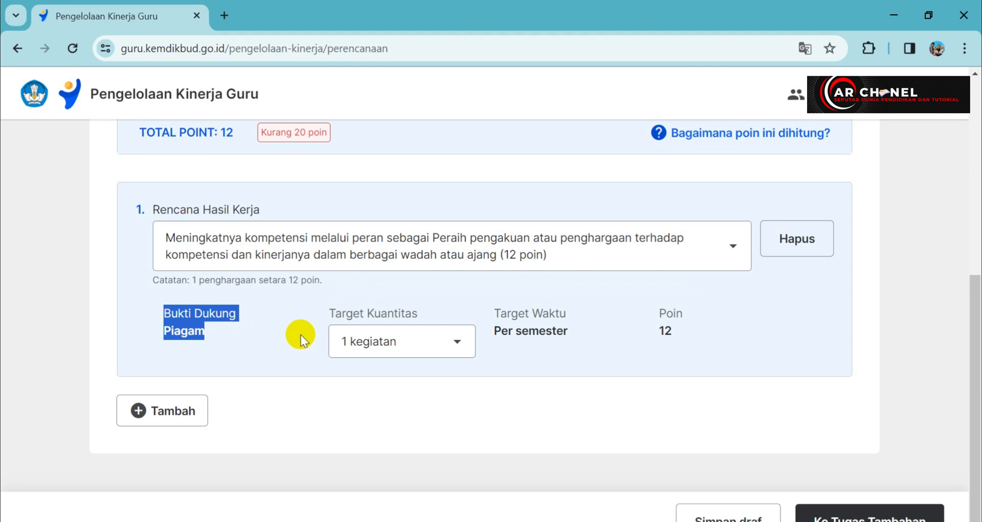
pyautogui.click(359, 335)
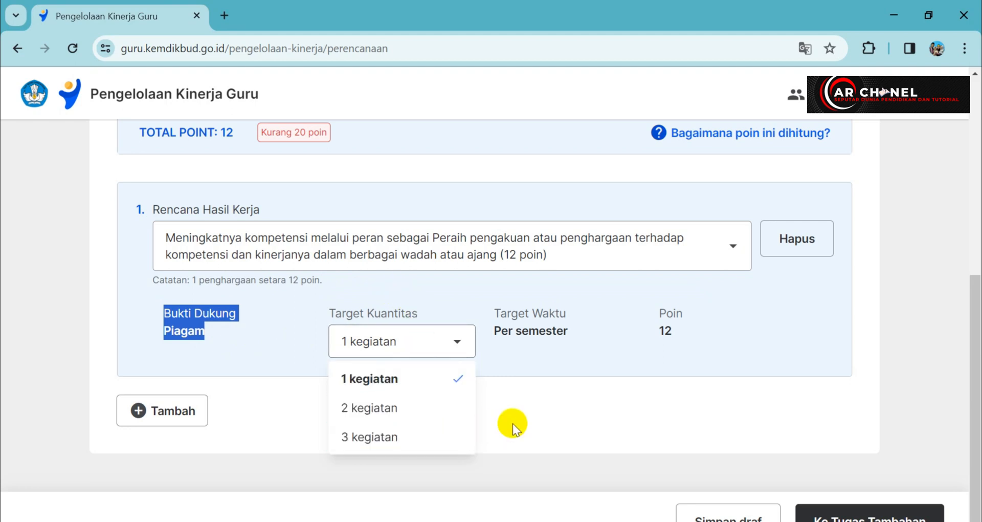
pyautogui.click(515, 329)
pyautogui.tripleClick(515, 330)
pyautogui.click(526, 367)
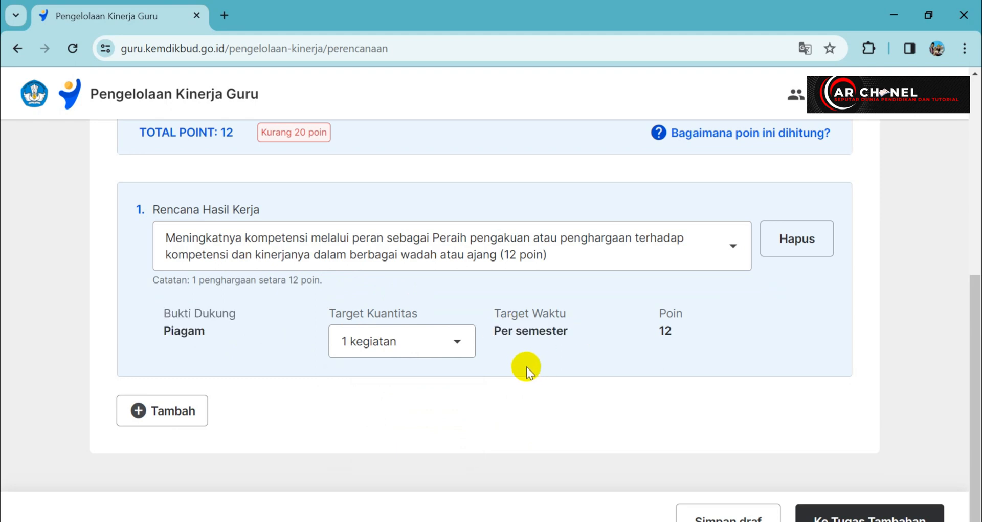
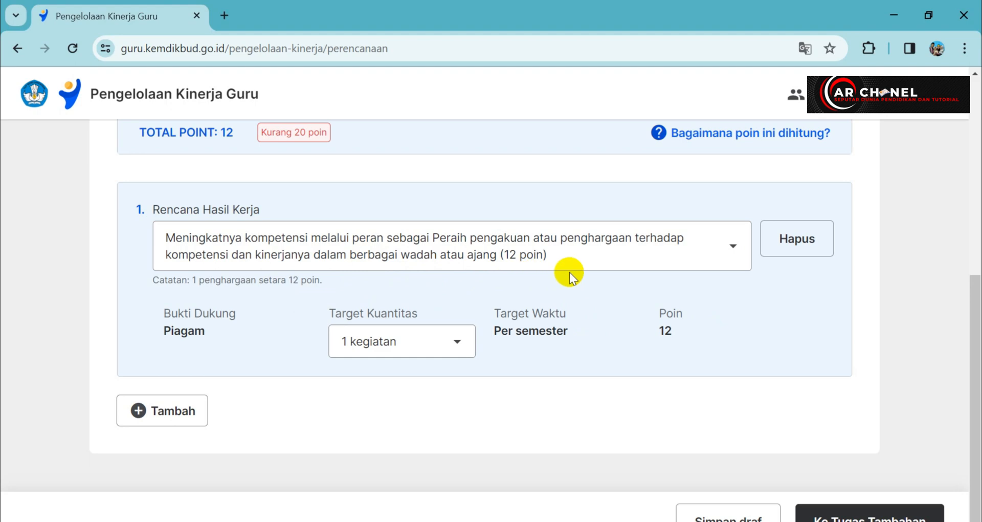
pyautogui.moveTo(554, 263); pyautogui.dragTo(652, 277)
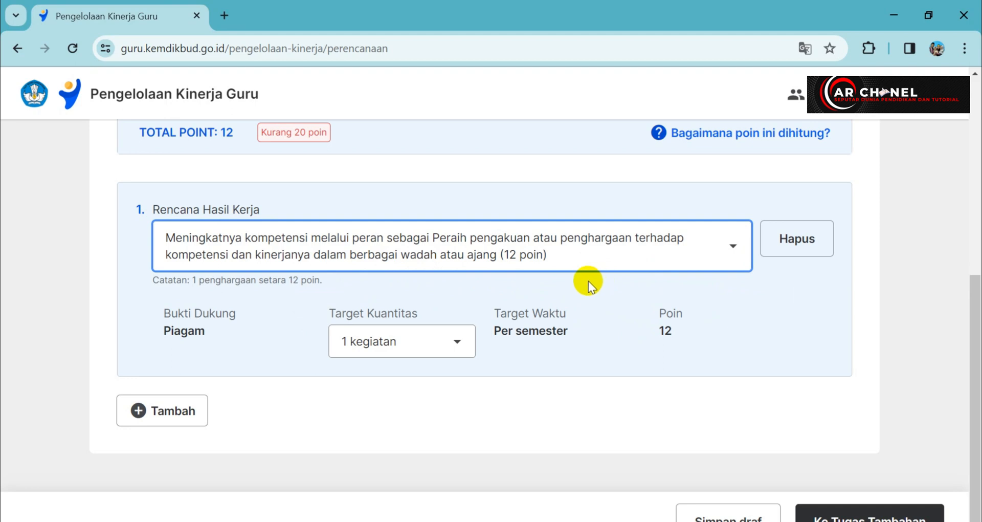
pyautogui.moveTo(206, 332); pyautogui.dragTo(161, 321)
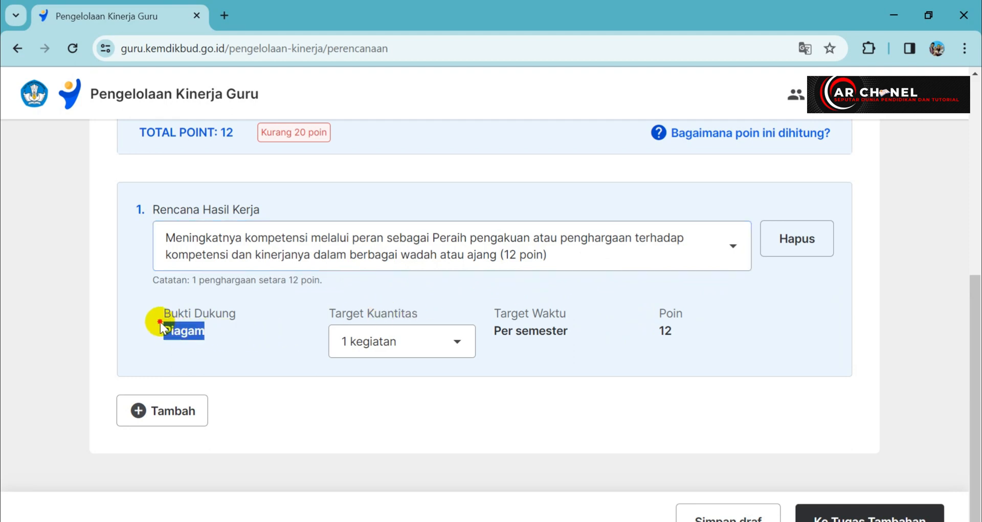
pyautogui.click(637, 272)
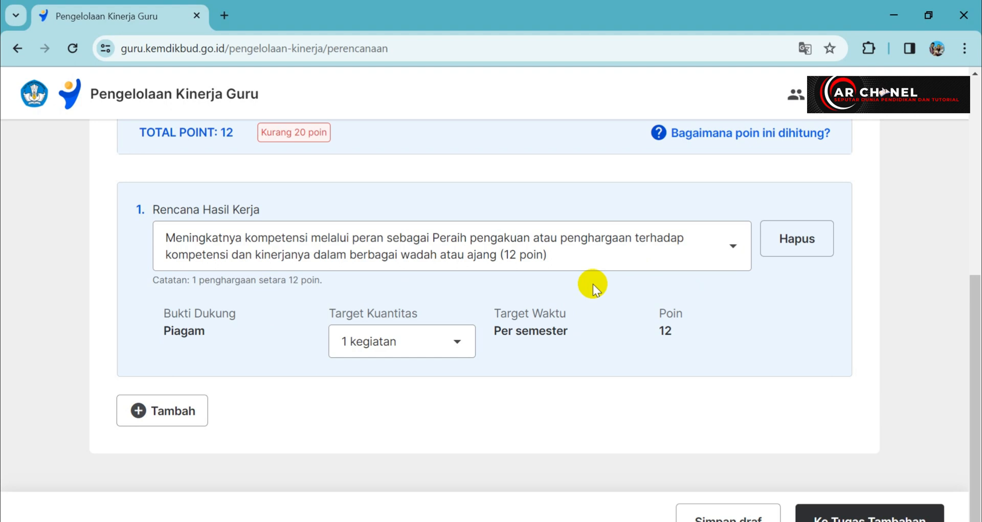
# - Change Rencana Hasil Kerja 1 to Peserta berbagi praktik baik komunitas belajar (4 poin) with a Target Kuantitas of 3 kegiatan
pyautogui.click(409, 261)
pyautogui.scroll(-5, 473, 299)
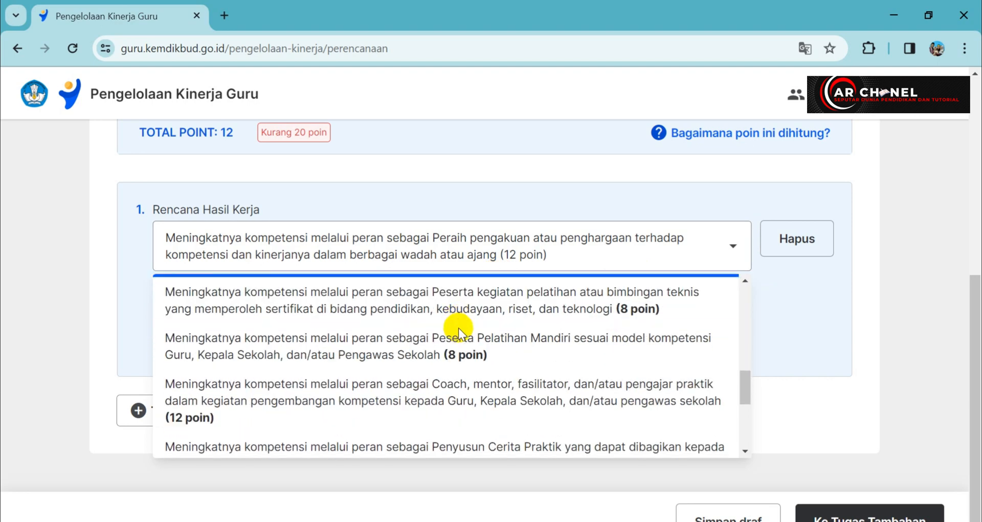
pyautogui.scroll(-3, 457, 327)
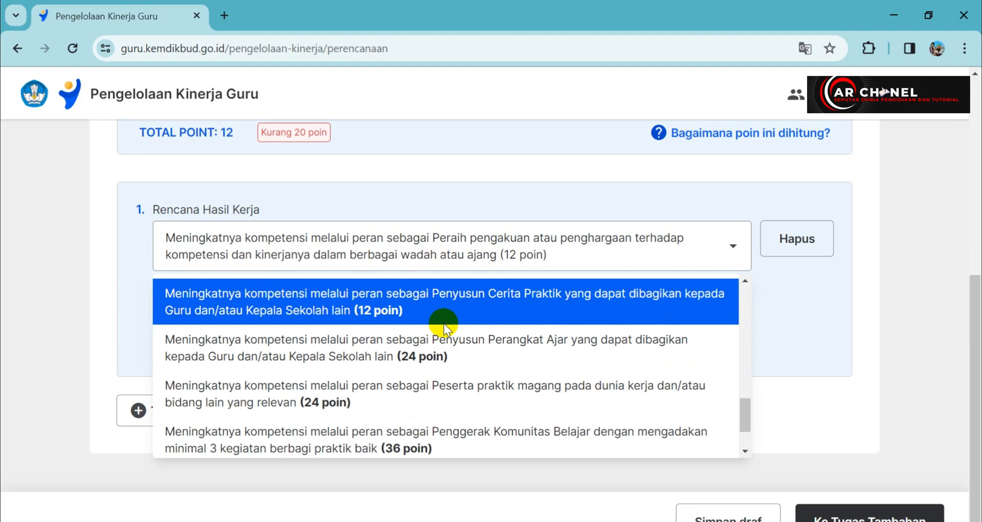
pyautogui.moveTo(745, 405); pyautogui.dragTo(738, 281)
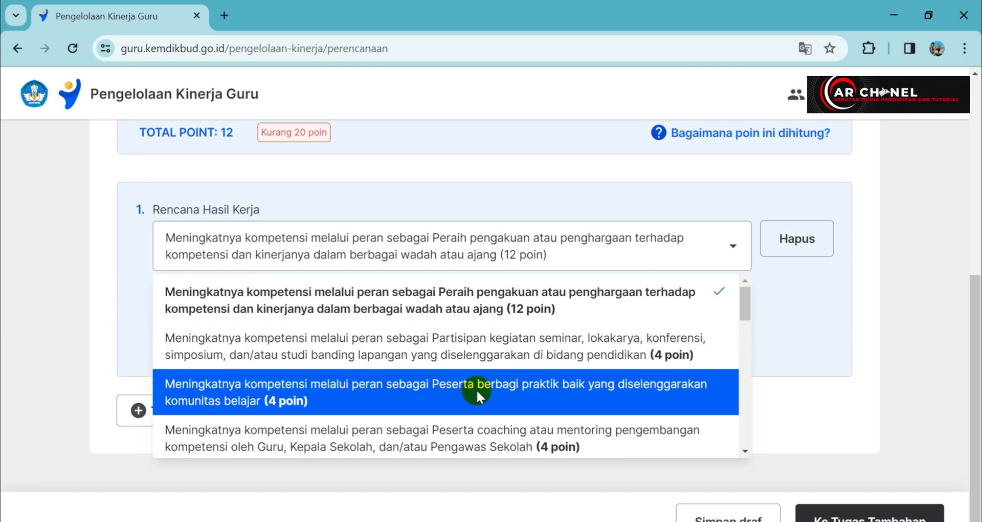
pyautogui.click(395, 393)
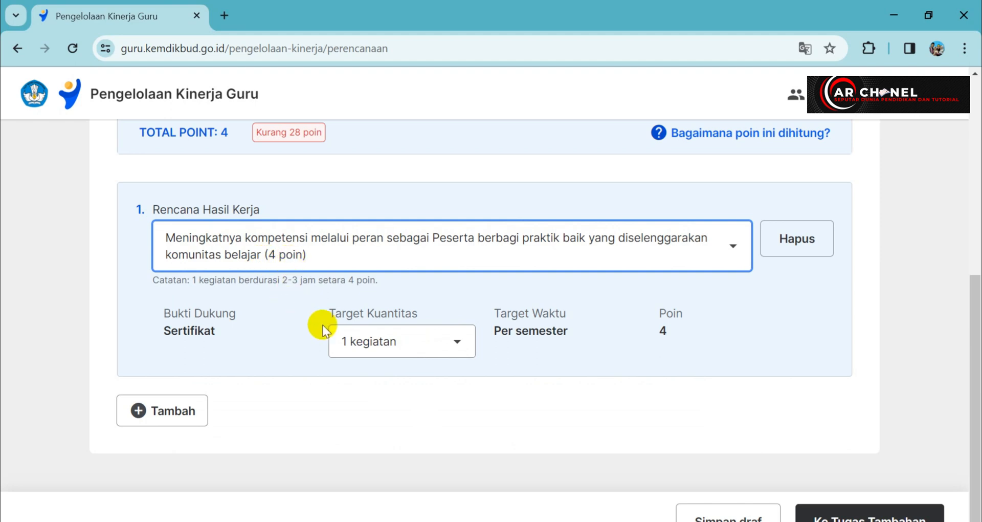
pyautogui.click(394, 339)
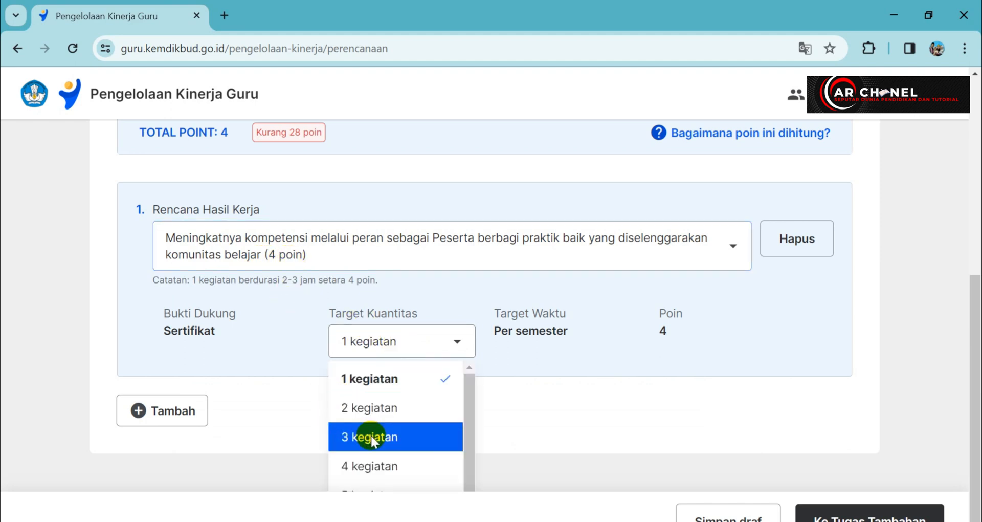
pyautogui.click(370, 436)
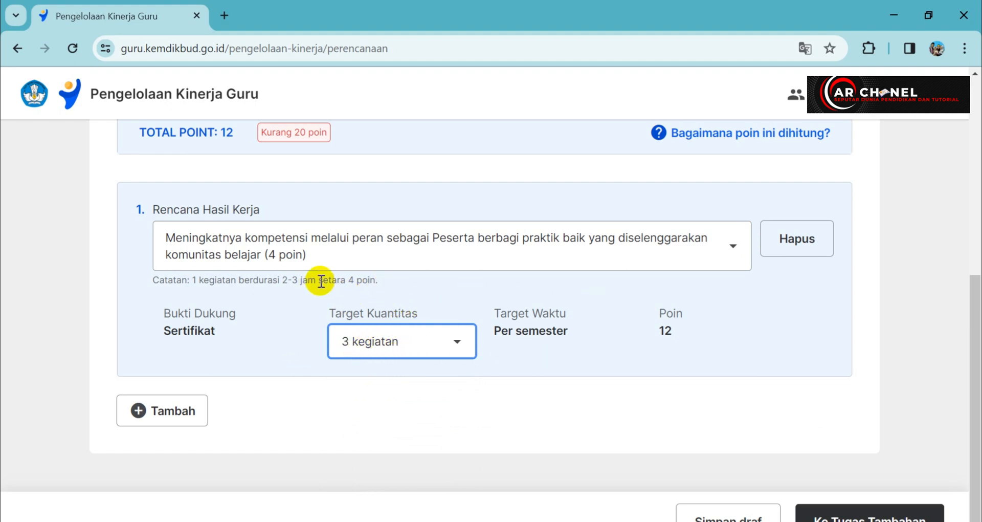
# - Check the Catatan and Poin of Rencana Hasil Kerja 1 and the point shortfall beside the total
pyautogui.moveTo(347, 279); pyautogui.dragTo(499, 296)
pyautogui.moveTo(649, 317); pyautogui.dragTo(672, 332)
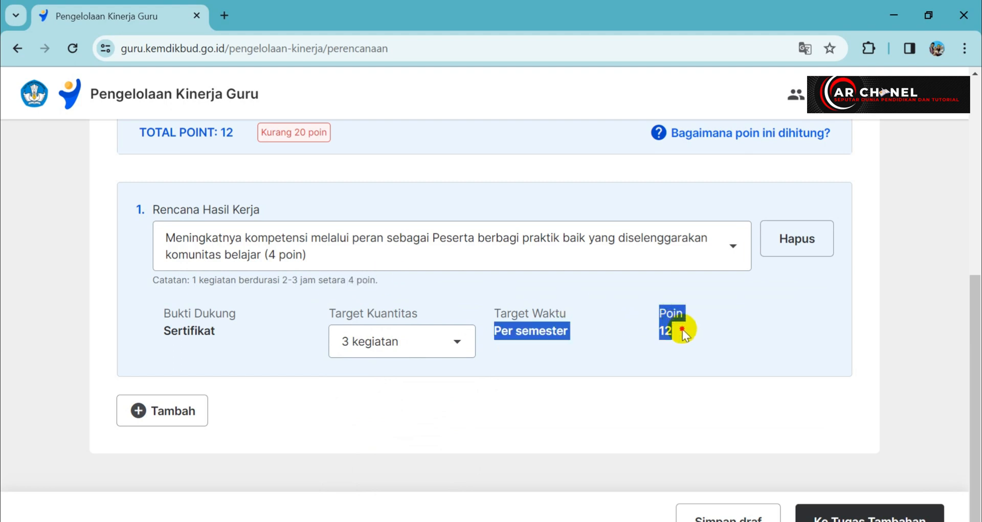
pyautogui.click(314, 182)
pyautogui.scroll(2, 313, 182)
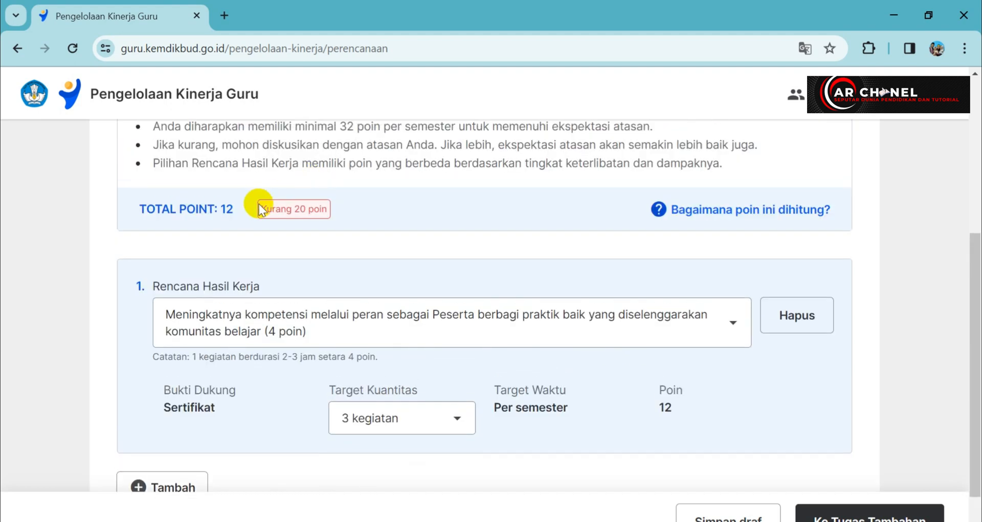
pyautogui.moveTo(260, 207); pyautogui.dragTo(332, 205)
pyautogui.click(375, 207)
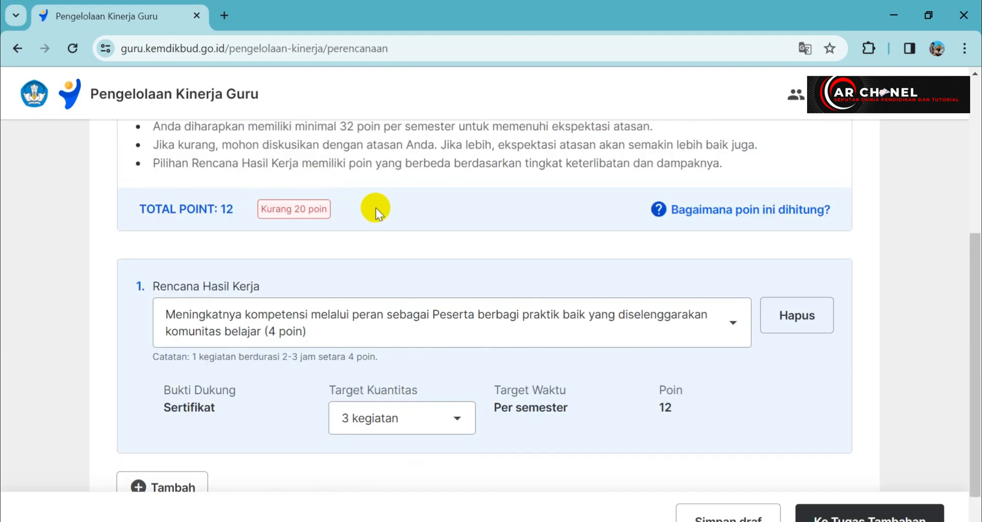
# - Add a second Rencana Hasil Kerja and choose Peserta Pelatihan Mandiri sesuai model kompetensi (8 poin) for it
pyautogui.scroll(-2, 375, 210)
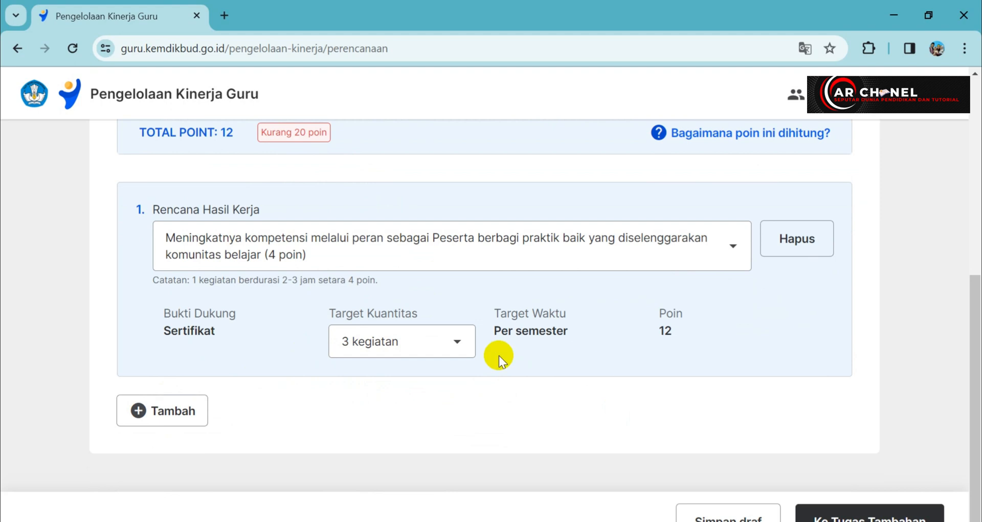
pyautogui.click(167, 408)
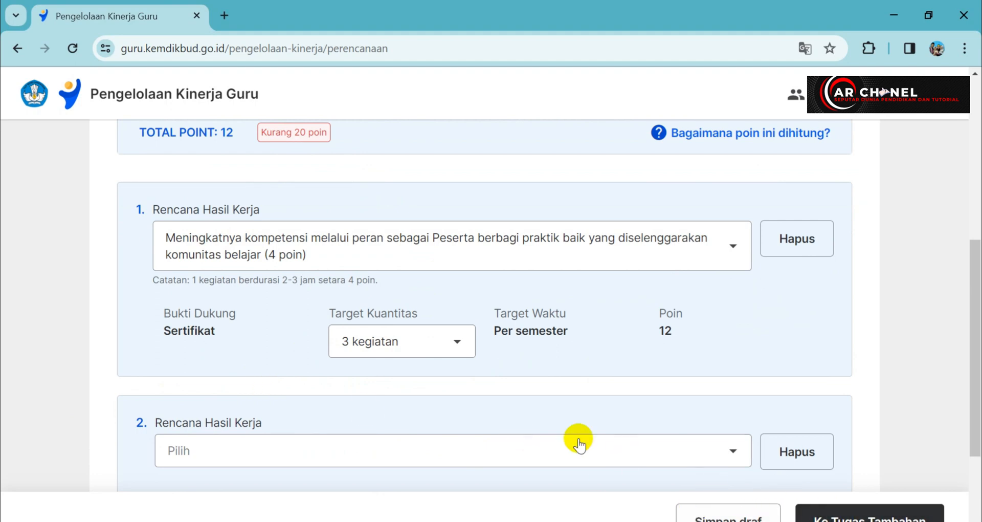
pyautogui.scroll(-1, 251, 414)
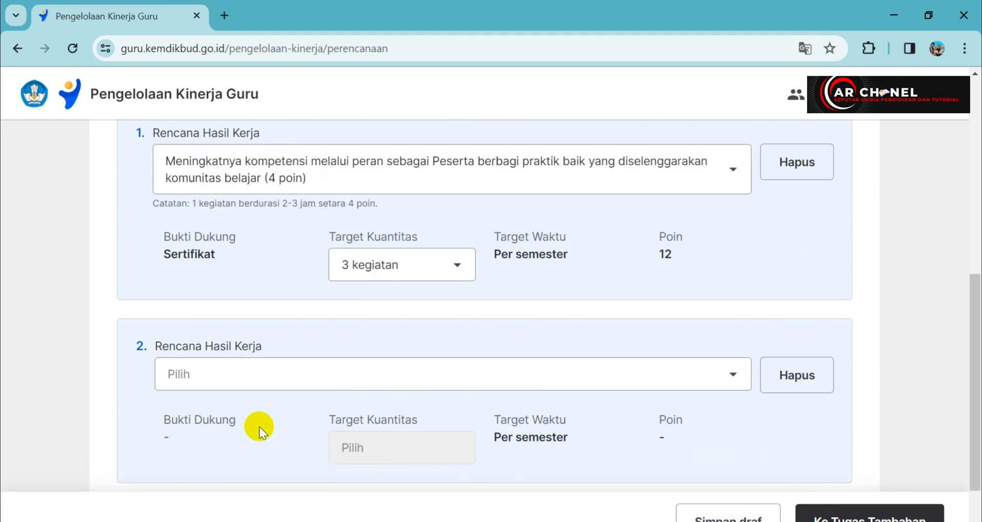
pyautogui.click(276, 378)
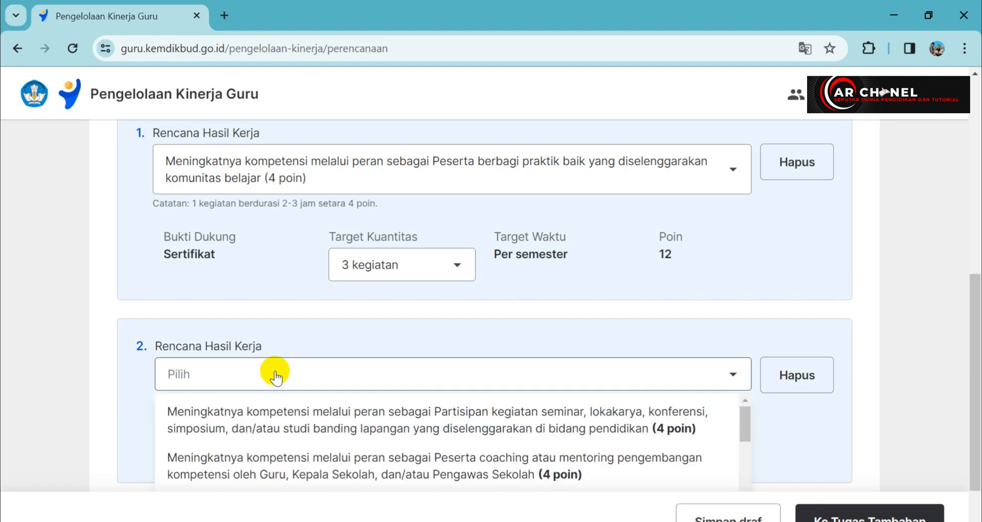
pyautogui.scroll(-1, 450, 382)
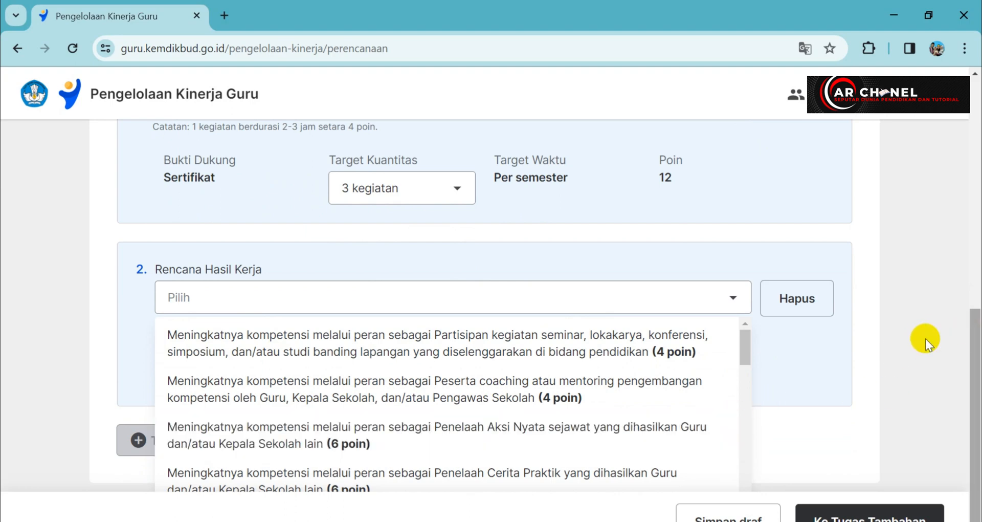
pyautogui.moveTo(745, 344); pyautogui.dragTo(750, 411)
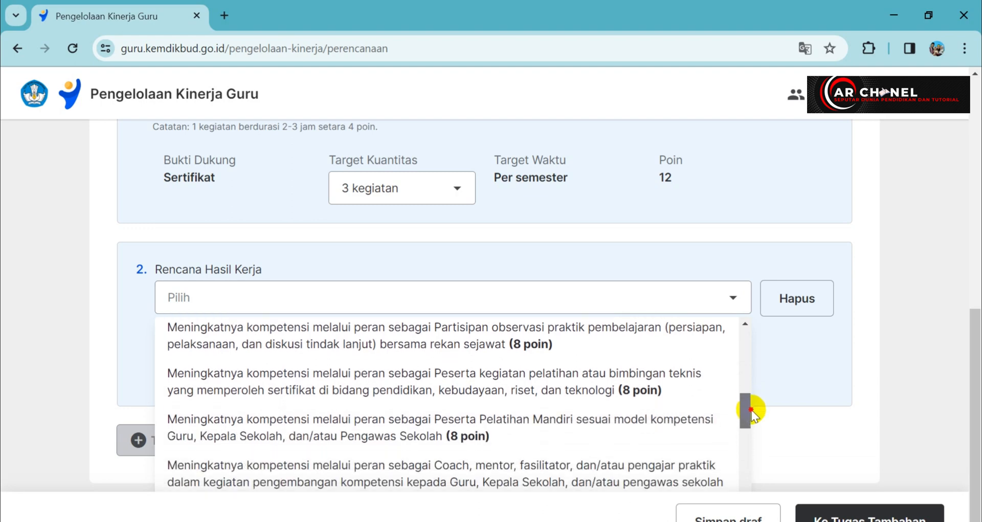
pyautogui.moveTo(750, 409); pyautogui.dragTo(750, 422)
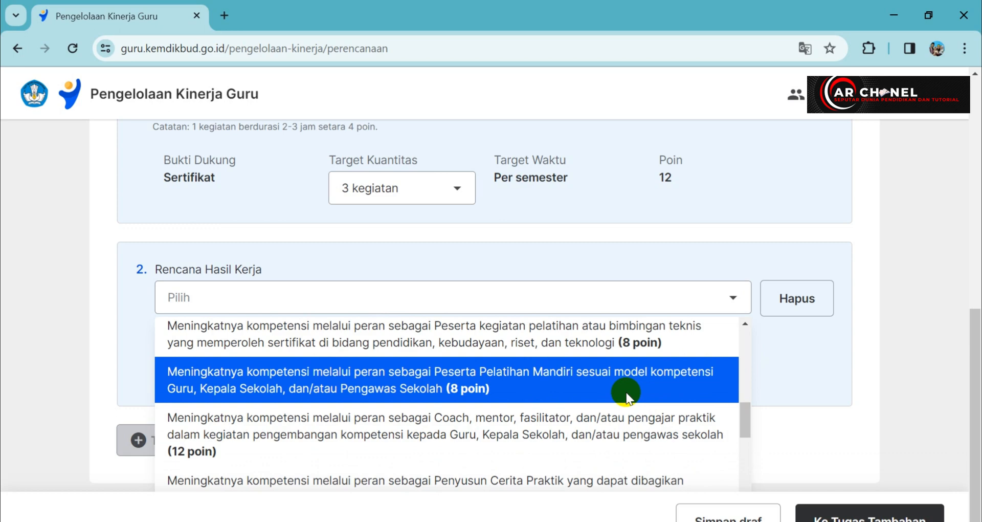
pyautogui.click(239, 391)
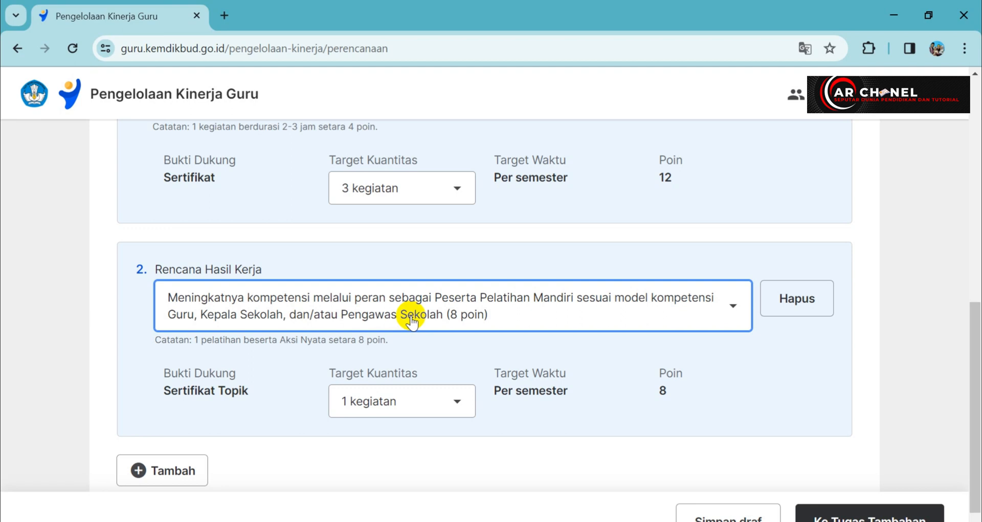
# - Set the Target Kuantitas of Rencana Hasil Kerja 2 to 3 kegiatan after trying 4 kegiatan
pyautogui.click(383, 401)
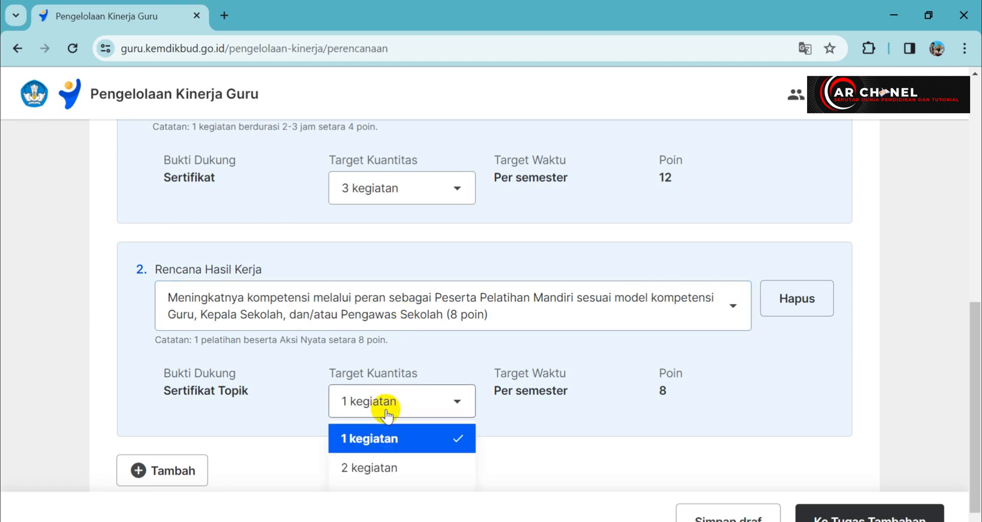
pyautogui.scroll(-1, 438, 463)
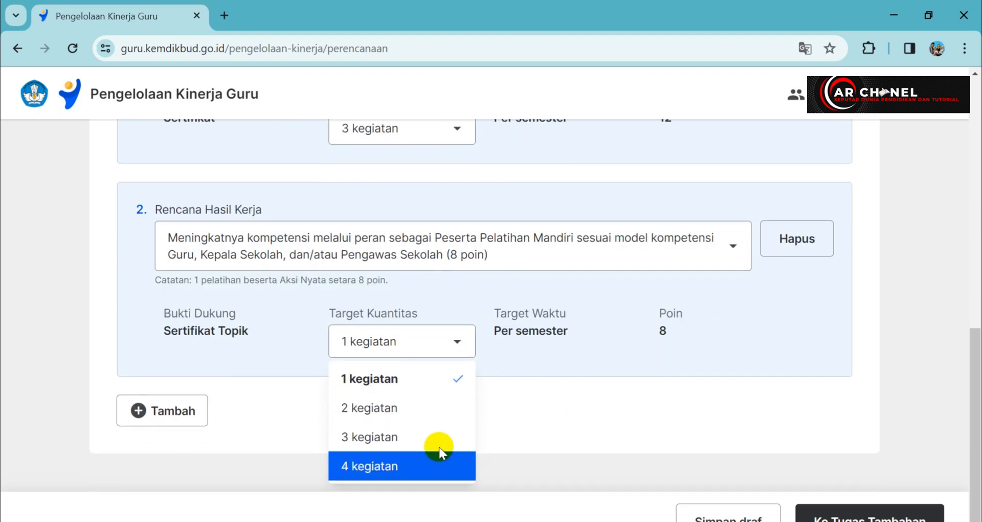
pyautogui.click(404, 460)
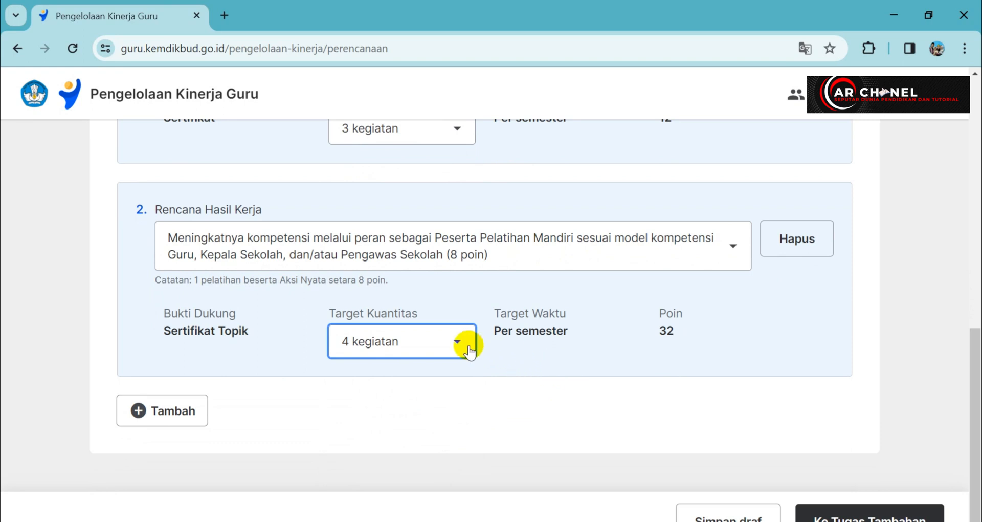
pyautogui.click(455, 341)
pyautogui.click(395, 435)
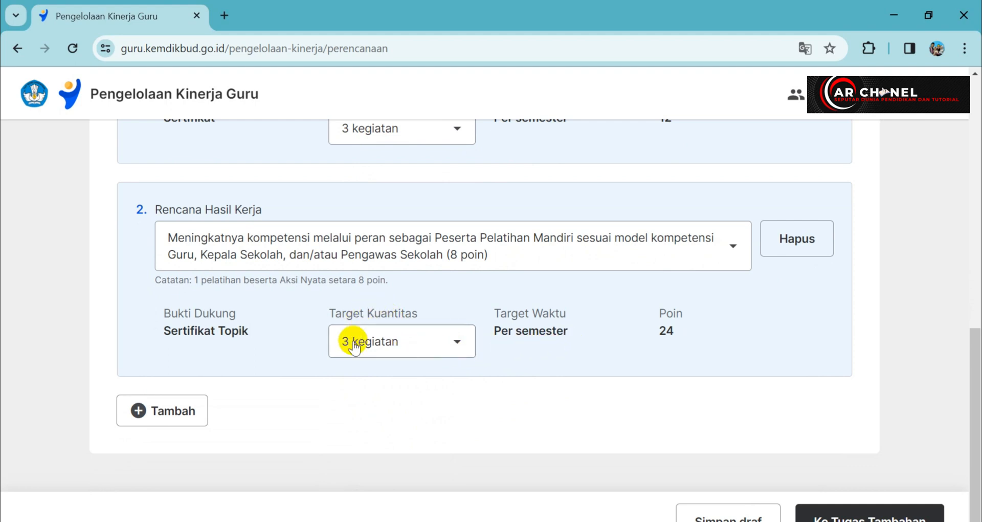
# - Check the Poin of Rencana Hasil Kerja 2 and the total points against the 32-point minimum
pyautogui.moveTo(688, 332); pyautogui.dragTo(648, 328)
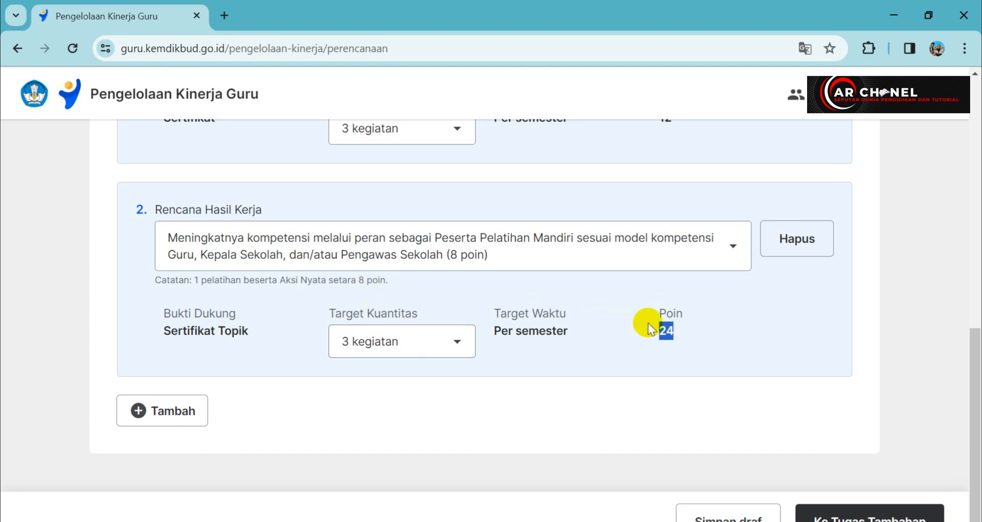
pyautogui.scroll(10, 460, 295)
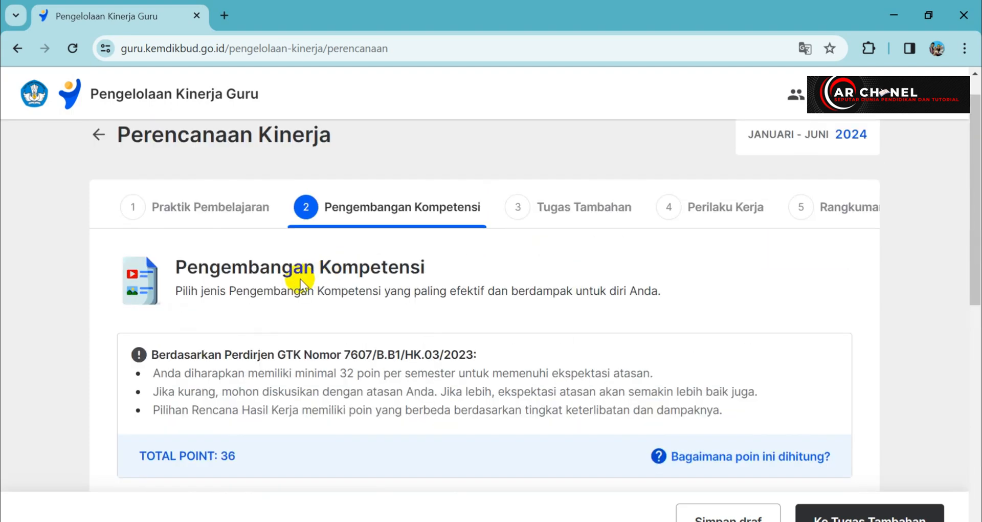
pyautogui.scroll(-3, 302, 282)
pyautogui.moveTo(236, 303); pyautogui.dragTo(219, 302)
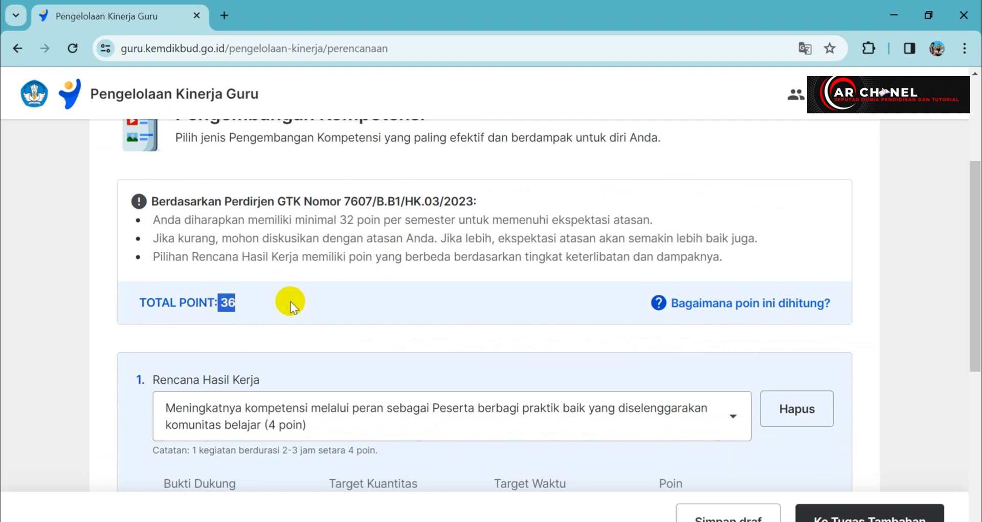
pyautogui.scroll(-3, 347, 302)
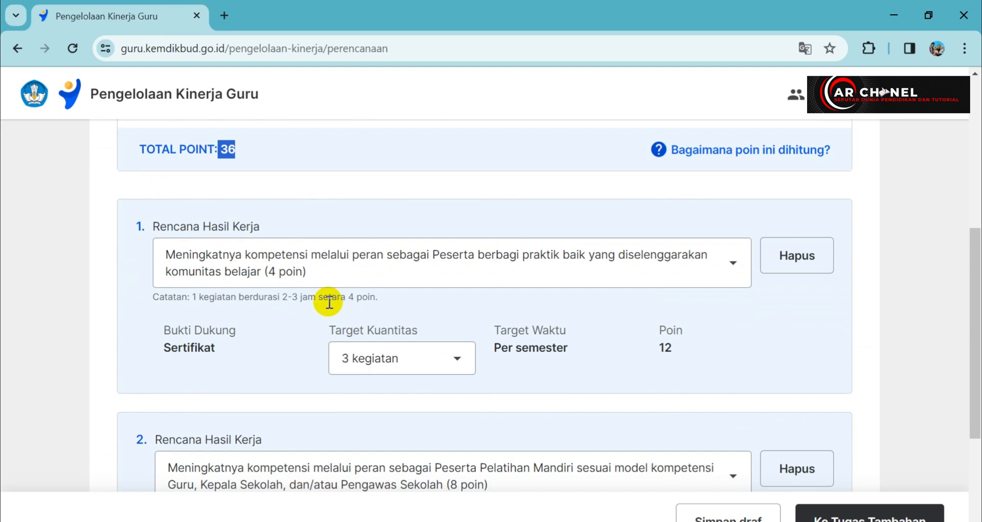
# - Add a third Rencana Hasil Kerja and open its choice of activities
pyautogui.scroll(-5, 327, 307)
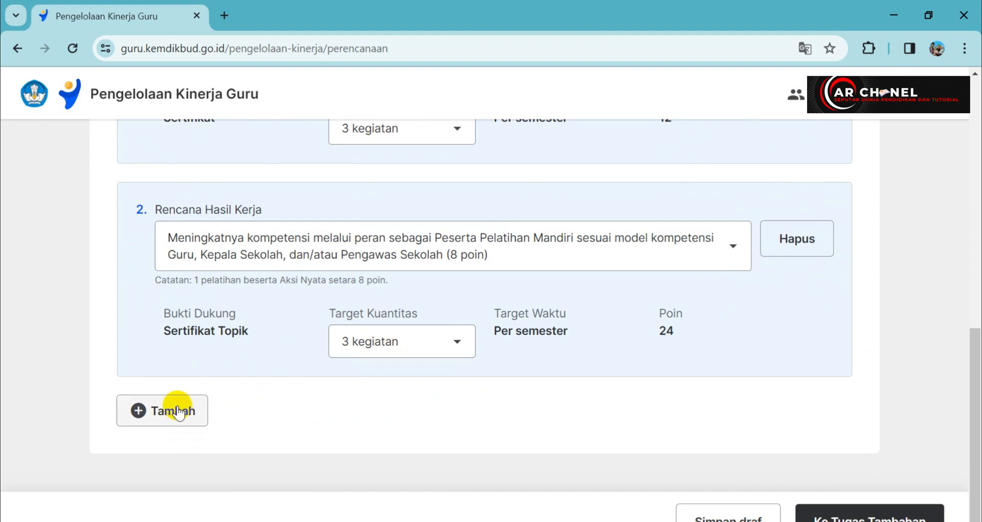
pyautogui.click(177, 412)
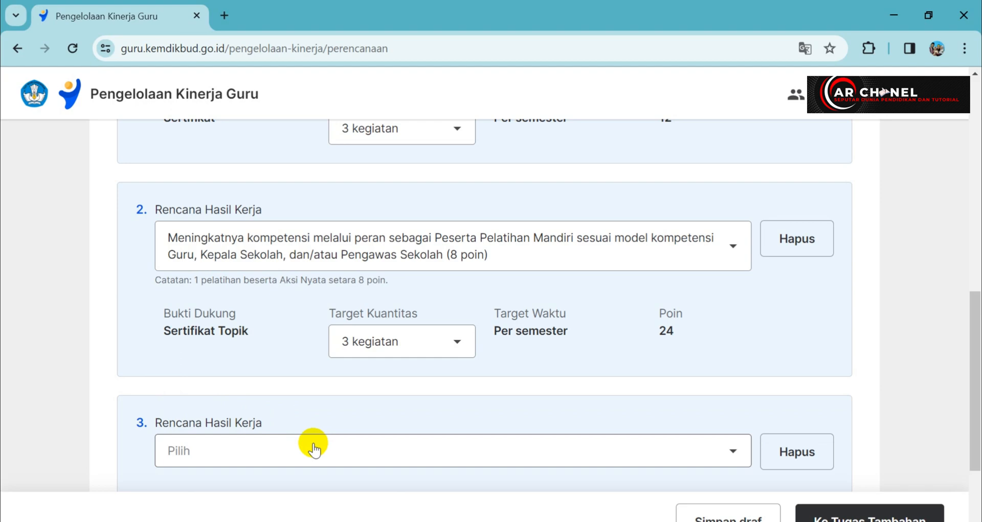
pyautogui.click(314, 449)
# - Review the activities available for Rencana Hasil Kerja 3 and the poin each one carries
pyautogui.scroll(-3, 570, 371)
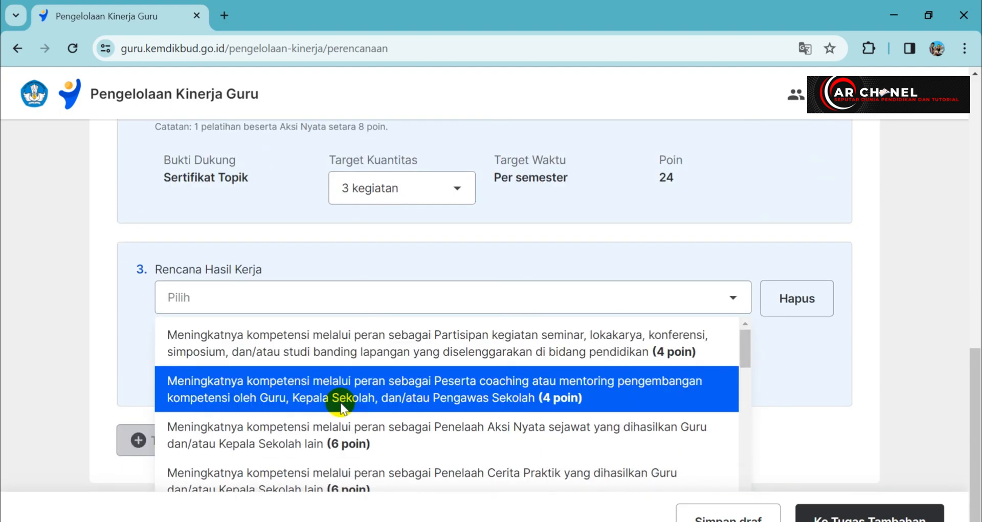
pyautogui.scroll(-2, 373, 407)
pyautogui.scroll(-2, 477, 402)
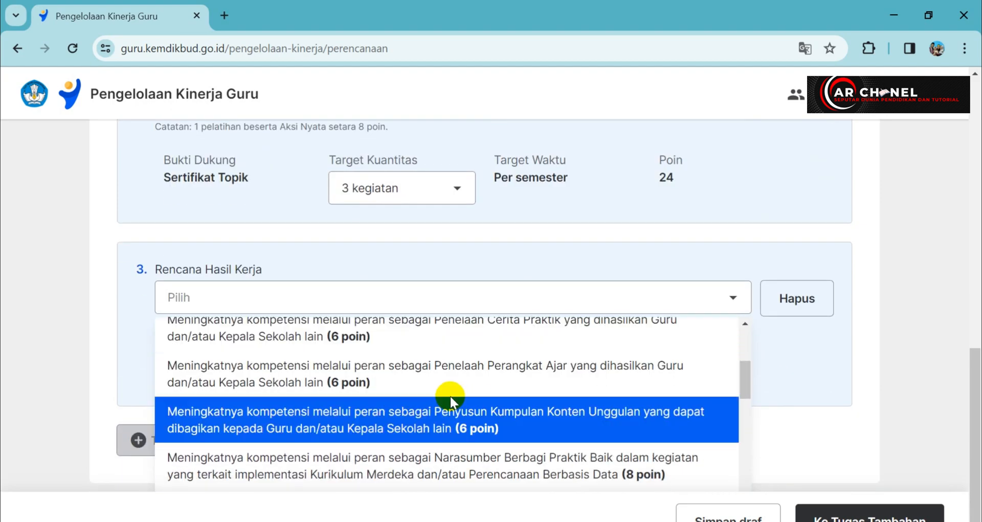
pyautogui.scroll(-2, 372, 391)
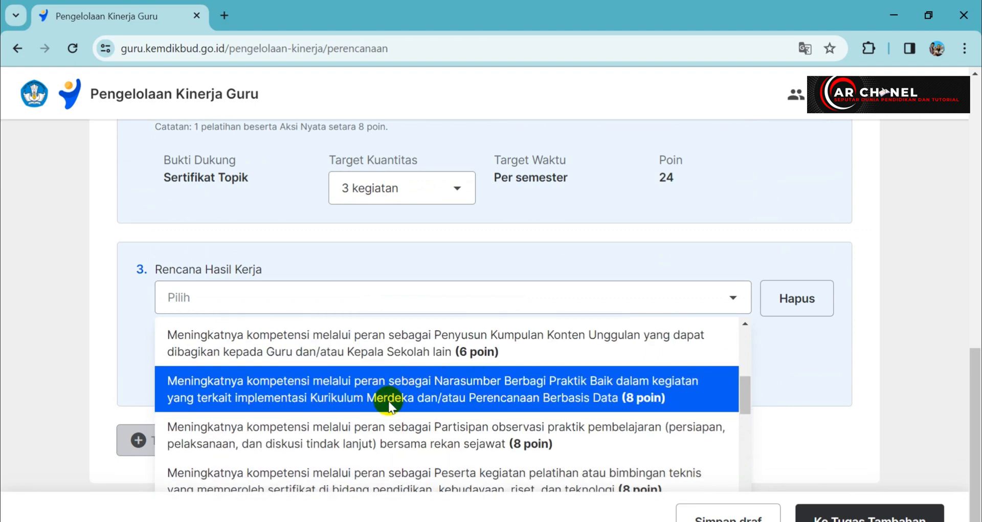
pyautogui.scroll(-2, 389, 406)
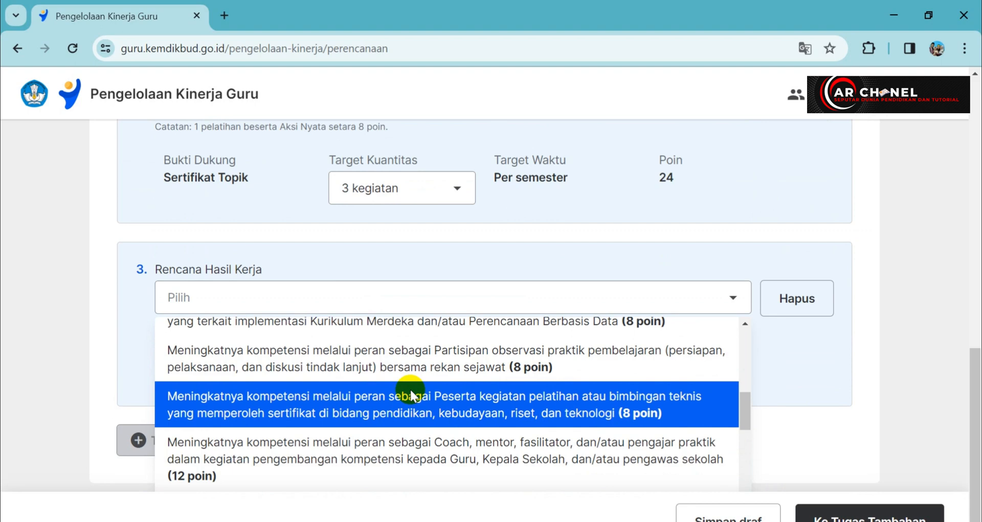
pyautogui.scroll(-2, 411, 394)
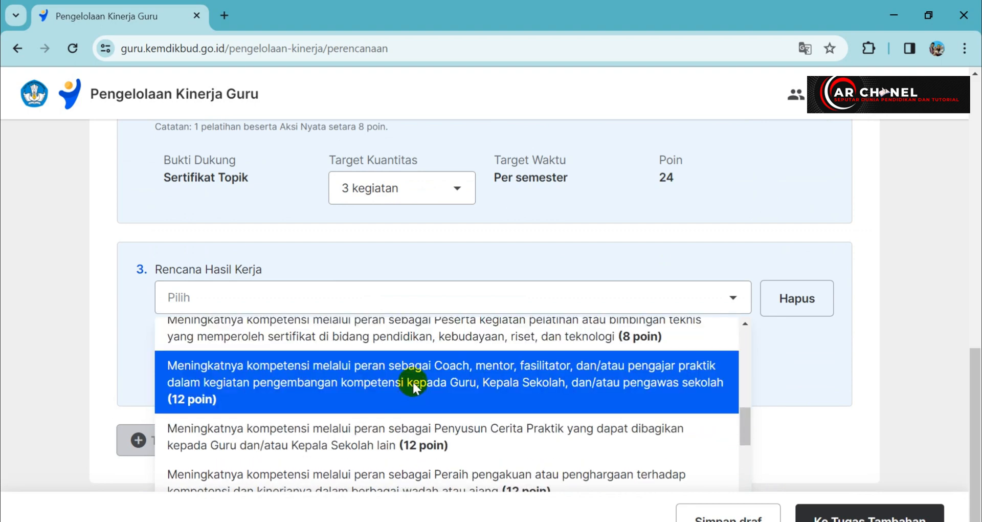
pyautogui.scroll(-2, 413, 381)
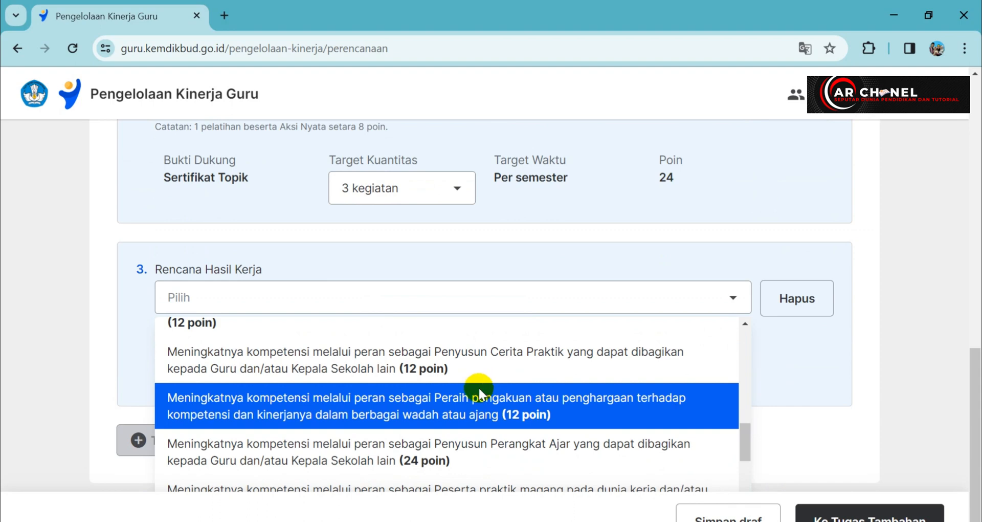
pyautogui.scroll(-1, 477, 385)
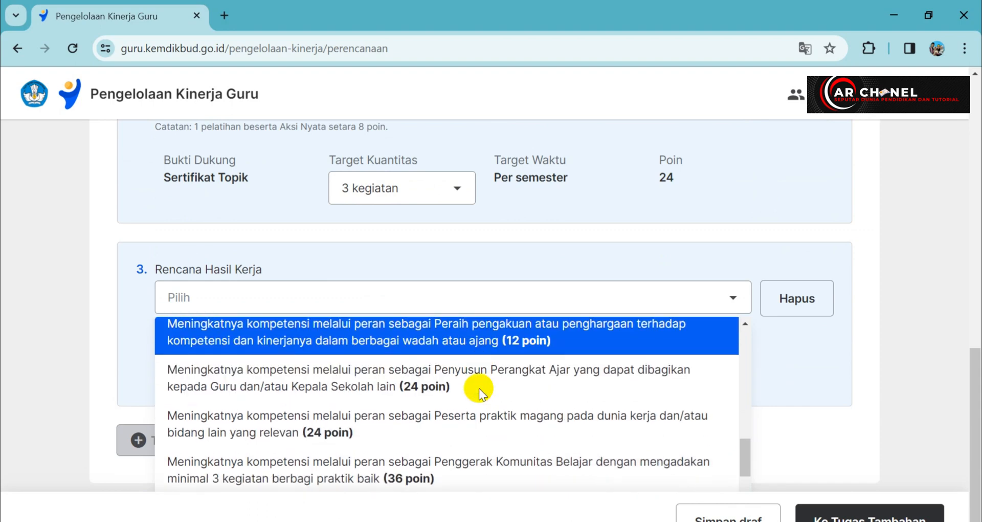
pyautogui.scroll(3, 479, 387)
pyautogui.scroll(3, 479, 387)
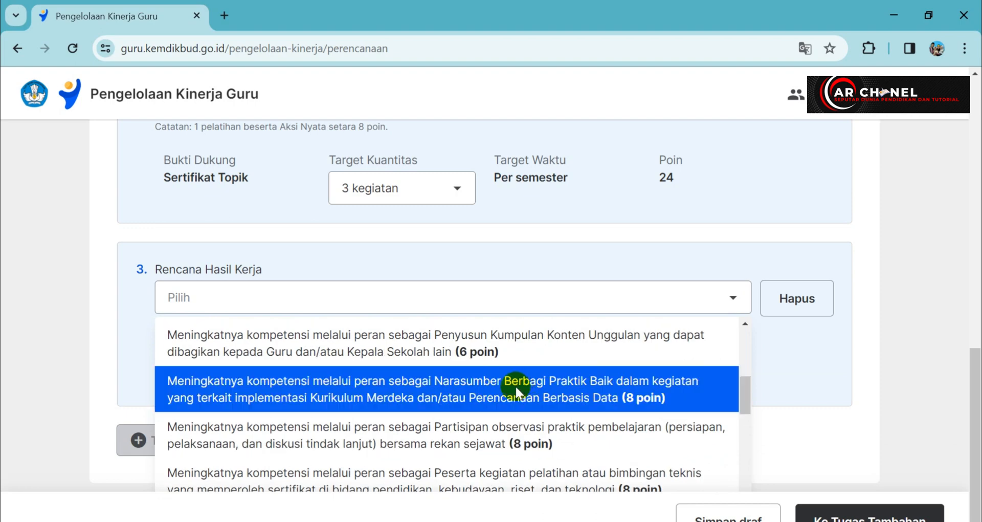
pyautogui.scroll(2, 521, 389)
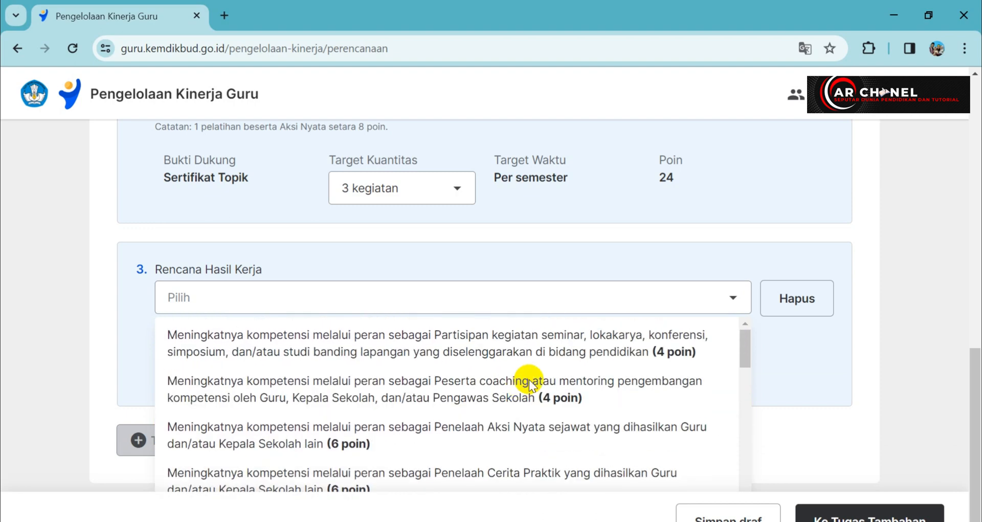
# - Choose Peserta kegiatan pelatihan atau bimbingan teknis (8 poin) for Rencana Hasil Kerja 3, with a Target Kuantitas of 1 kegiatan
pyautogui.scroll(-1, 494, 381)
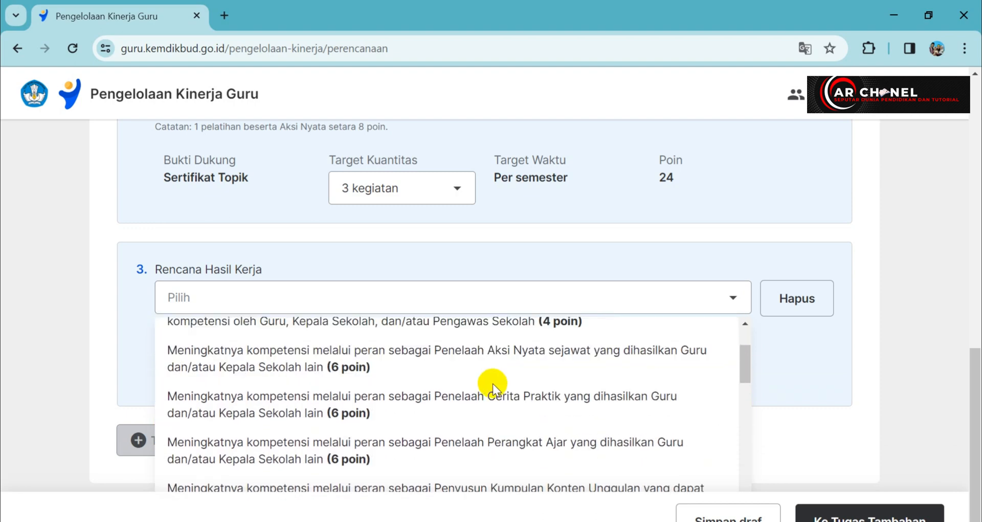
pyautogui.scroll(-2, 436, 405)
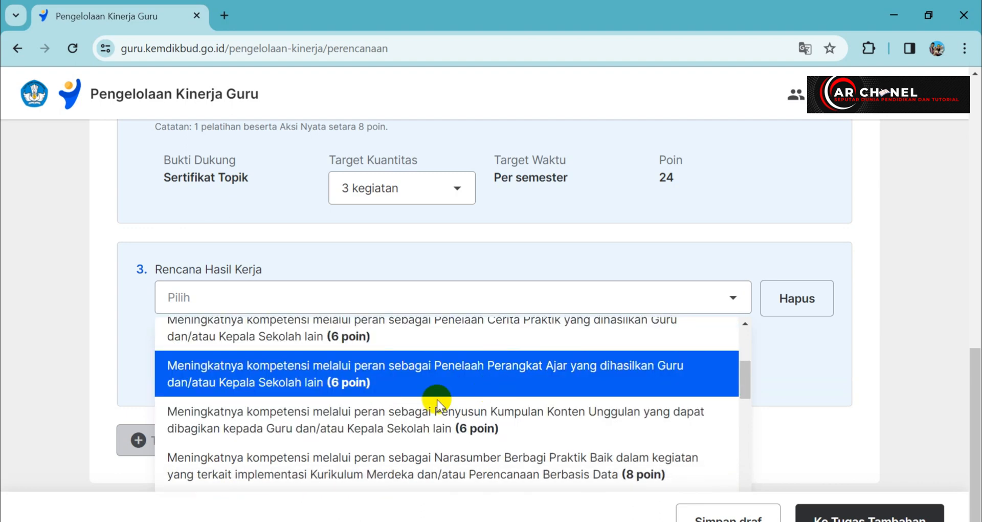
pyautogui.scroll(-2, 388, 414)
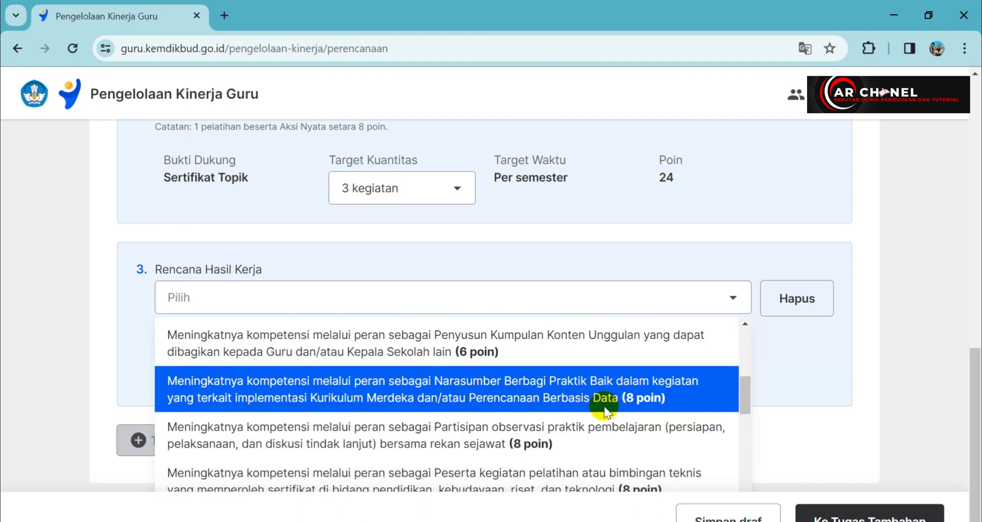
pyautogui.scroll(-3, 438, 425)
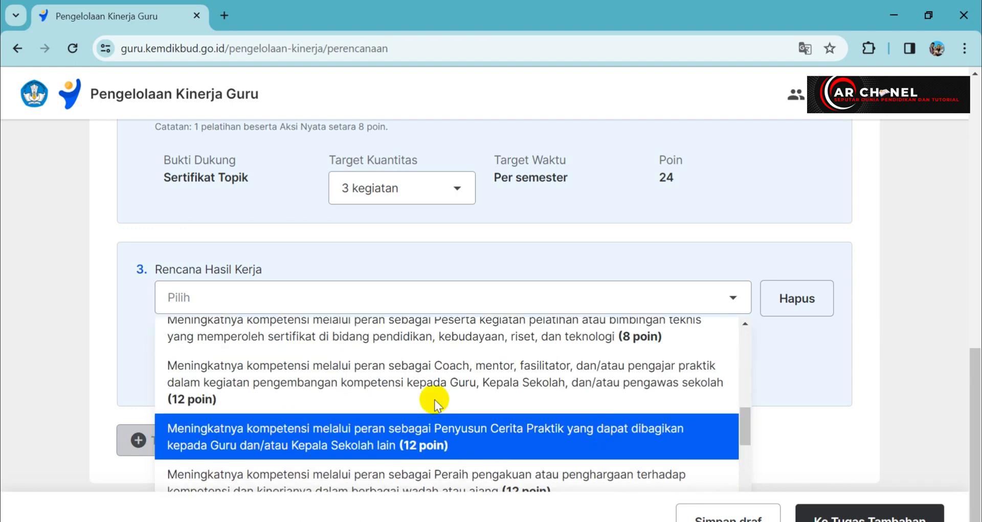
pyautogui.click(494, 331)
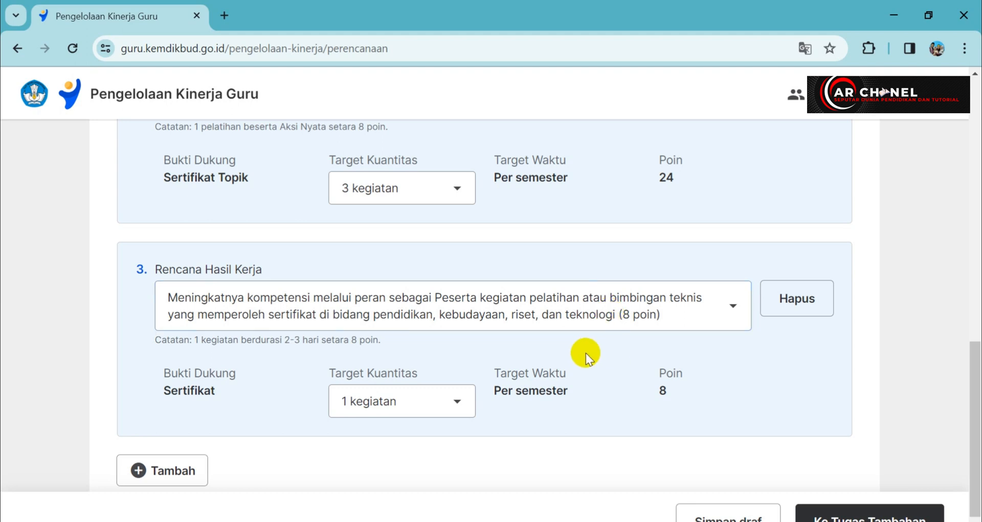
pyautogui.click(428, 404)
pyautogui.click(427, 405)
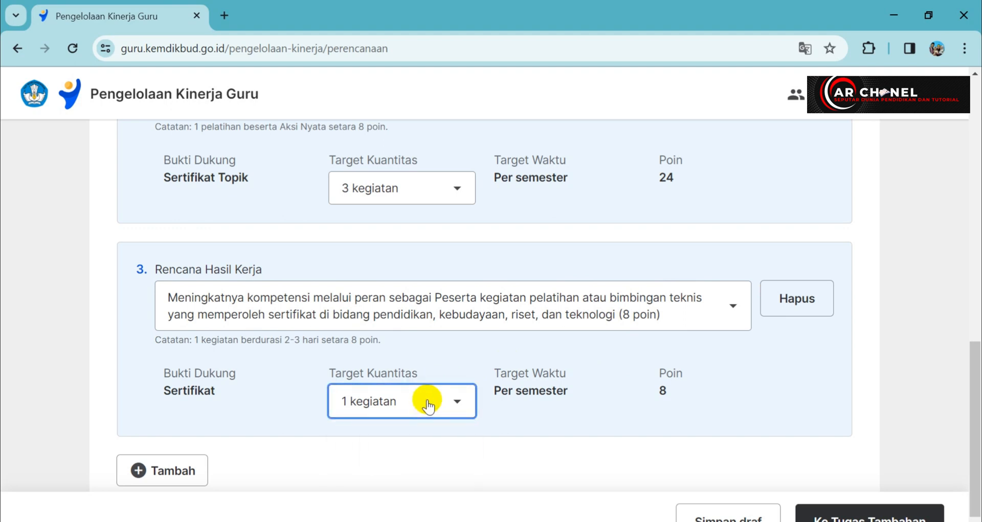
pyautogui.click(428, 405)
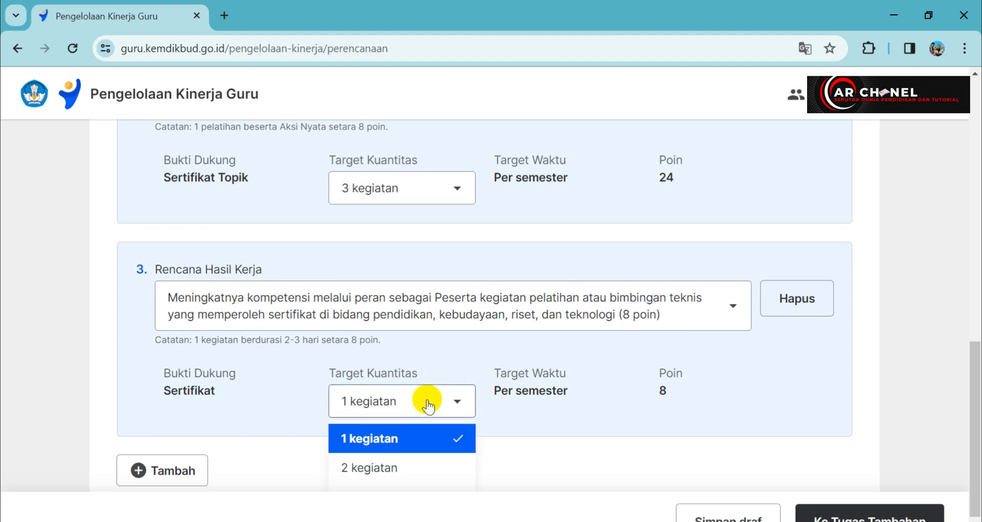
pyautogui.click(404, 454)
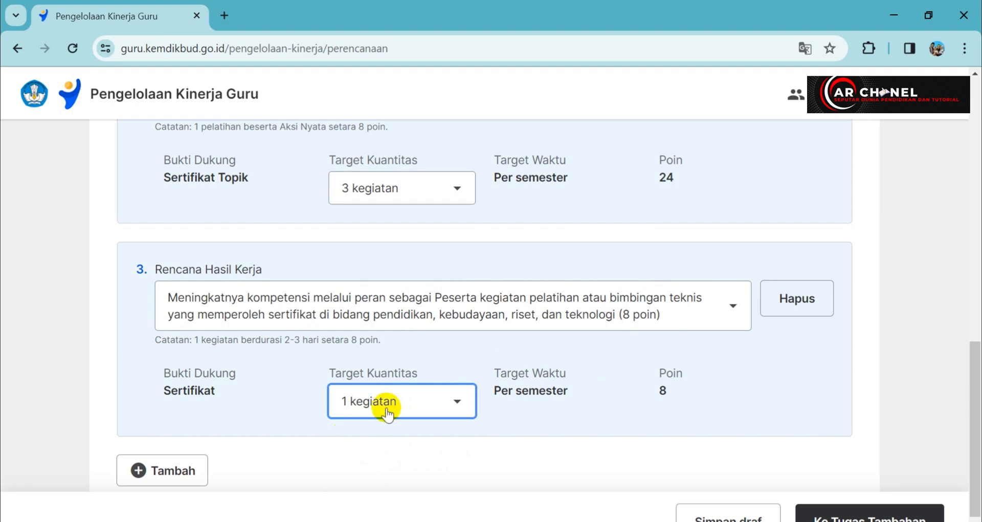
# - Check the total points and look over the three Rencana Hasil Kerja entries that make them up
pyautogui.scroll(6, 663, 390)
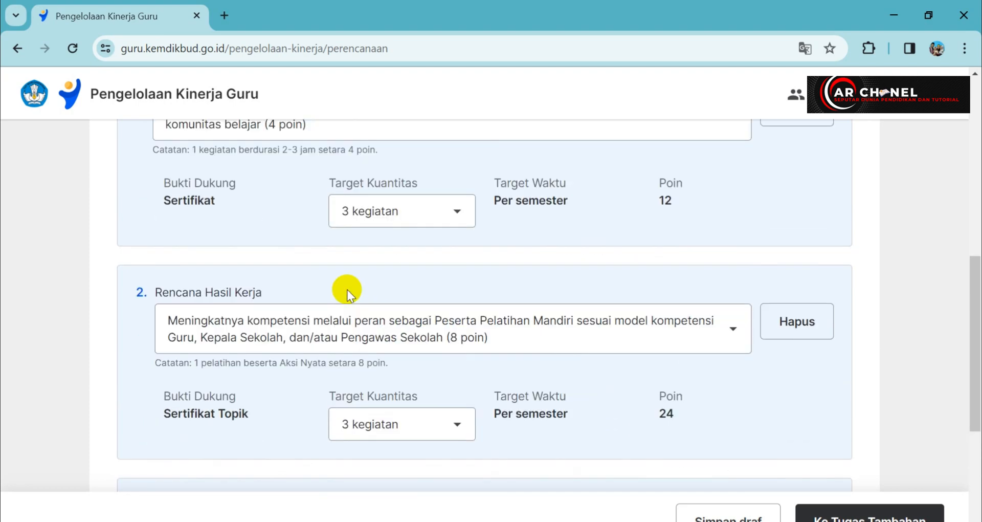
pyautogui.doubleClick(228, 149)
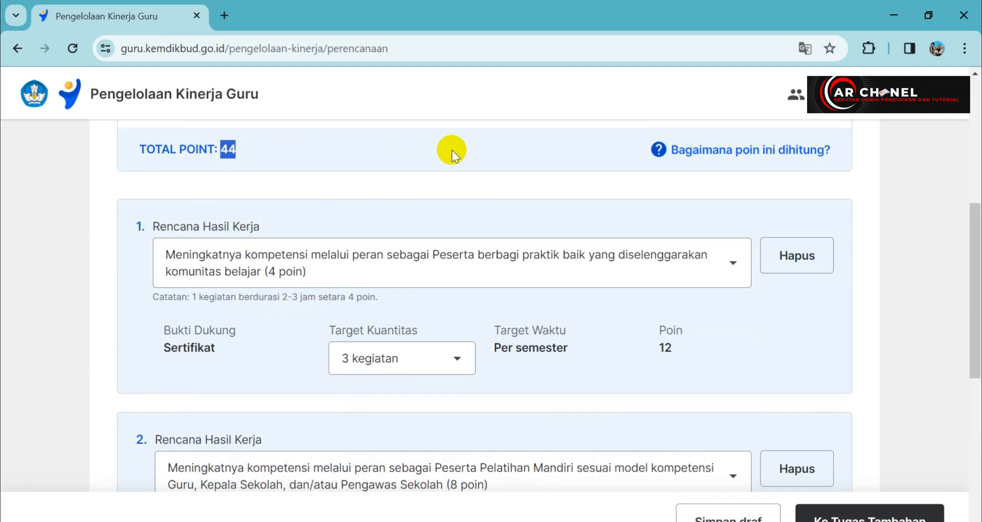
pyautogui.scroll(-4, 452, 149)
pyautogui.scroll(-3, 471, 302)
pyautogui.scroll(6, 447, 319)
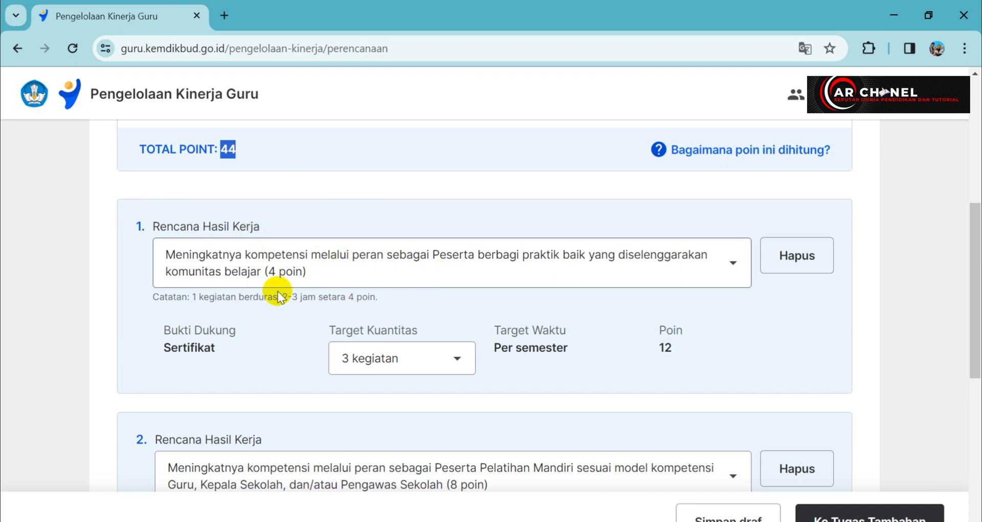
# - Examine the Bukti Dukung required for Rencana Hasil Kerja 1 and glance over the entries below it
pyautogui.moveTo(133, 228); pyautogui.dragTo(286, 235)
pyautogui.click(144, 254)
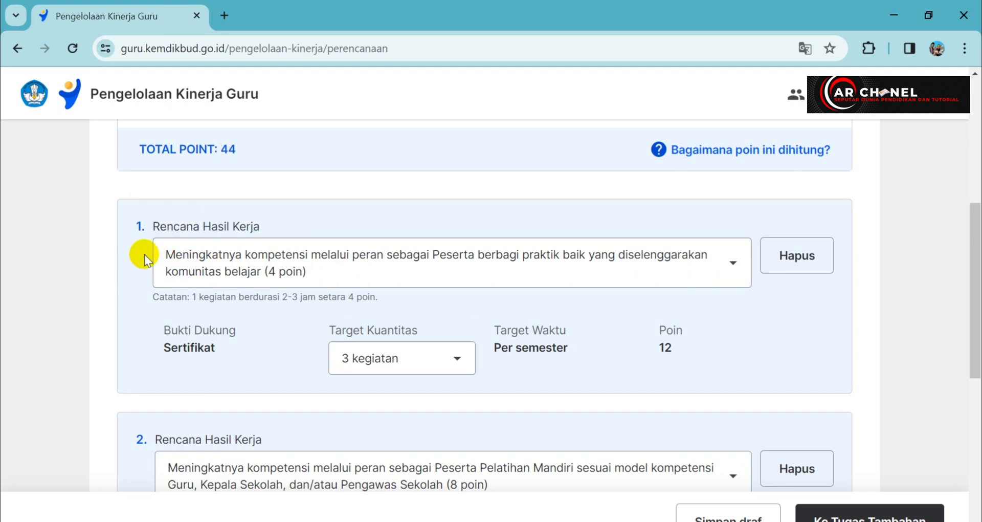
pyautogui.moveTo(163, 342); pyautogui.dragTo(217, 353)
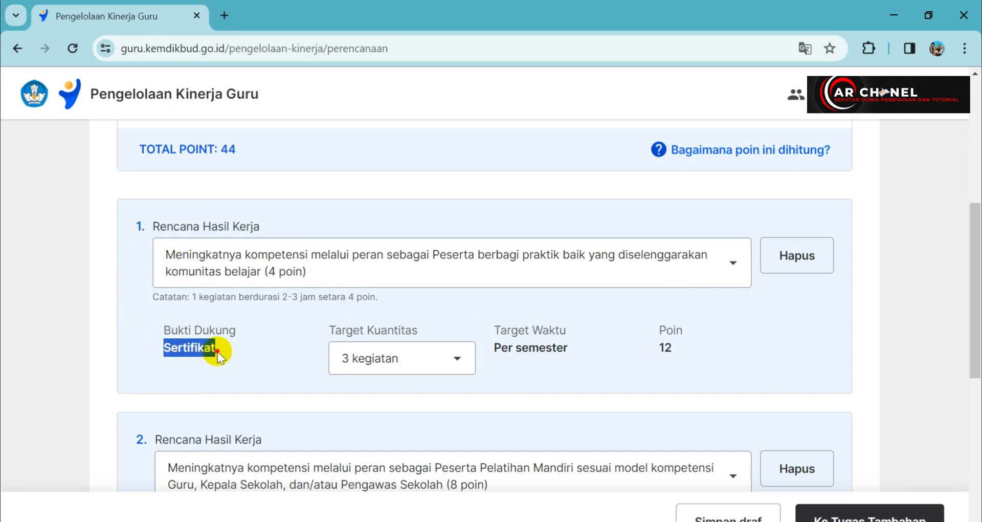
pyautogui.scroll(-5, 291, 351)
# - Set the Target Kuantitas of Rencana Hasil Kerja 1 to 2 kegiatan
pyautogui.scroll(3, 351, 306)
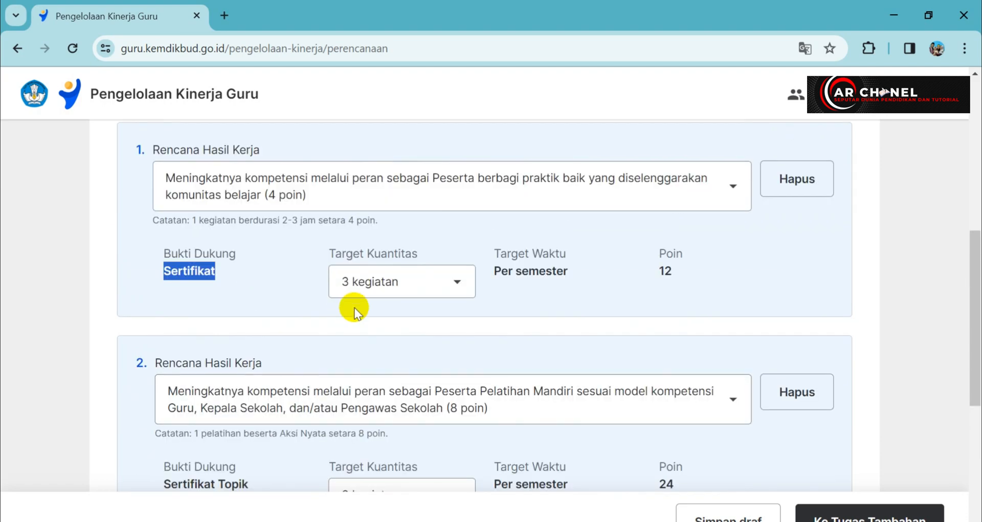
pyautogui.scroll(1, 354, 307)
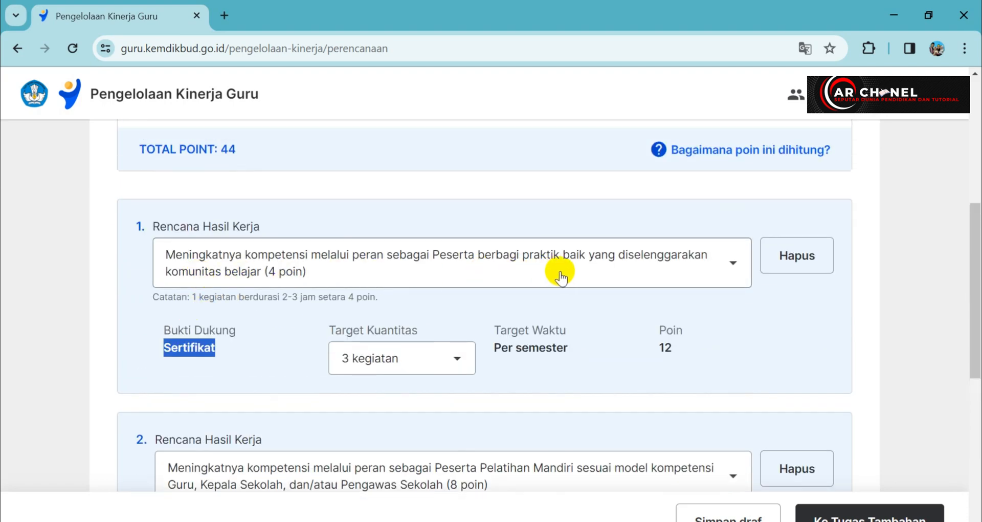
pyautogui.click(402, 361)
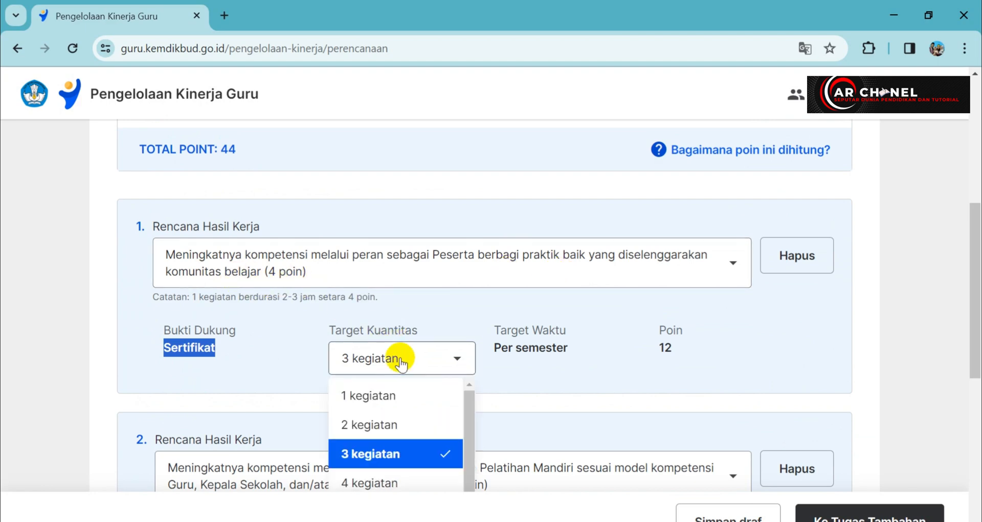
pyautogui.click(378, 426)
pyautogui.scroll(2, 263, 244)
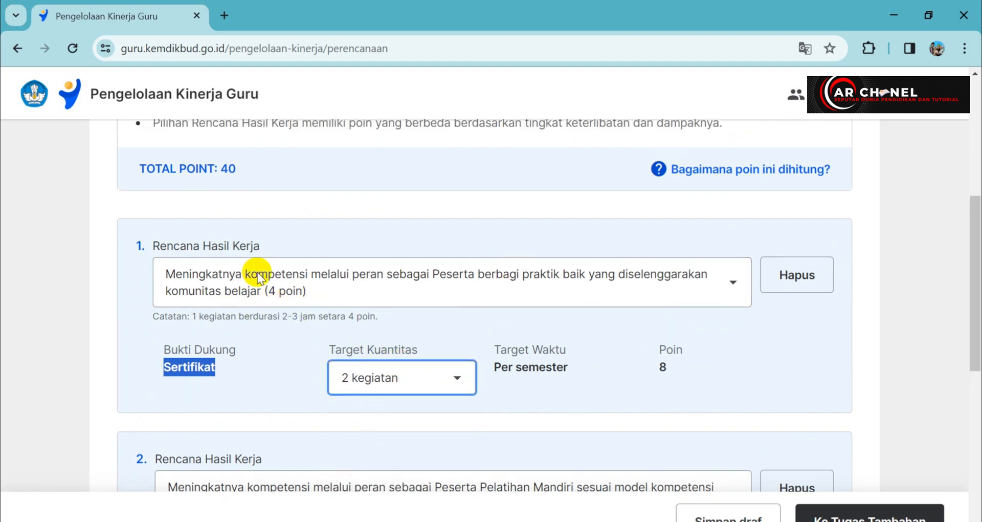
# - Set the Target Kuantitas of Rencana Hasil Kerja 2, the Pelatihan Mandiri activity, to 2 kegiatan
pyautogui.scroll(-3, 317, 280)
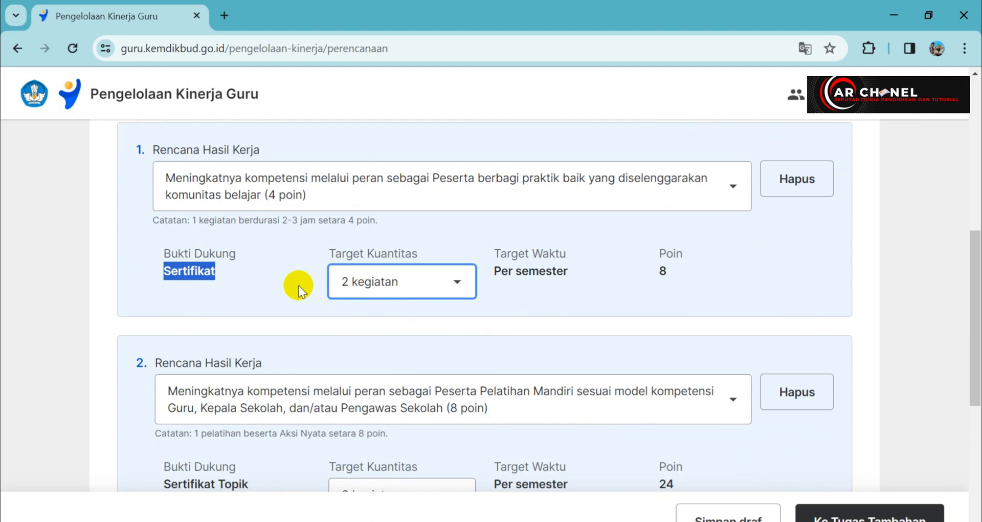
pyautogui.scroll(2, 256, 245)
pyautogui.scroll(-6, 307, 285)
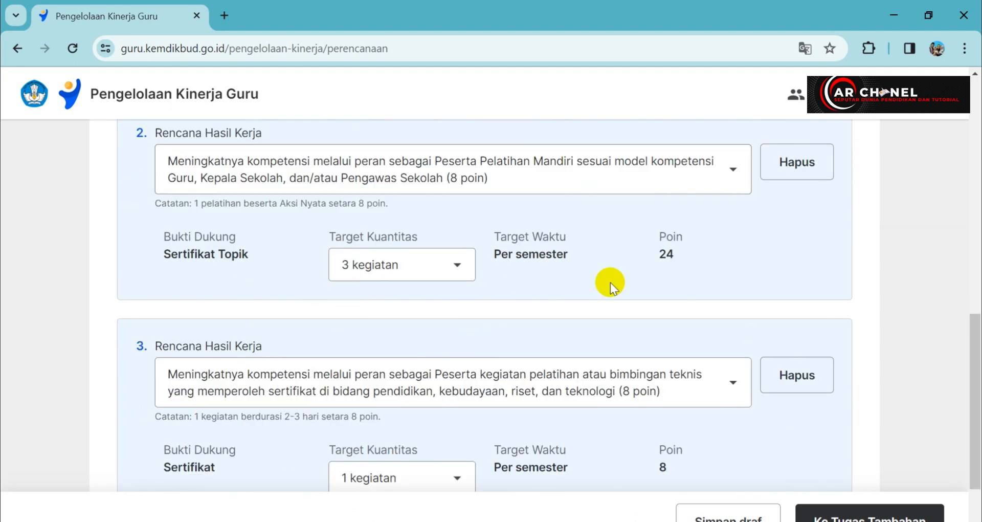
pyautogui.click(401, 265)
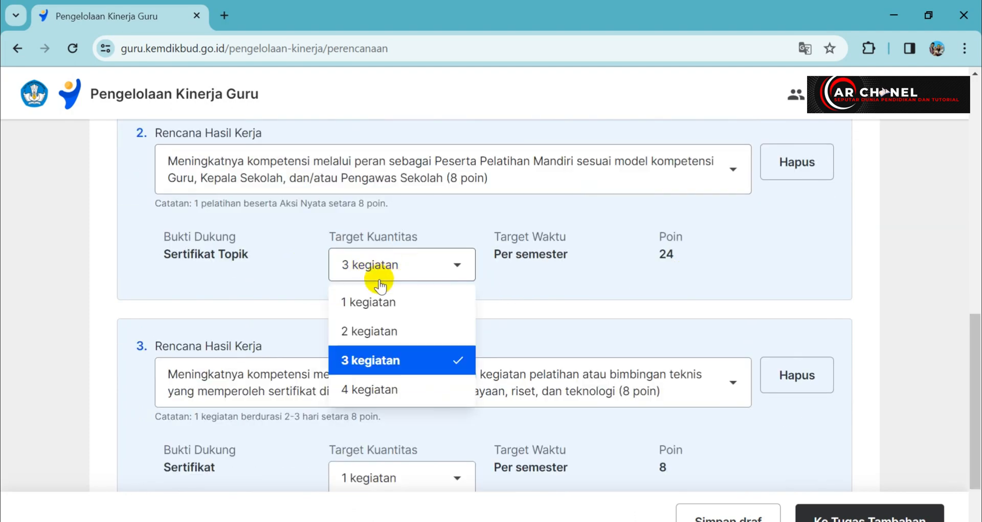
pyautogui.click(397, 330)
# - Check the total points against the semester minimum and review the Rencana Hasil Kerja entries contributing to it
pyautogui.scroll(9, 324, 299)
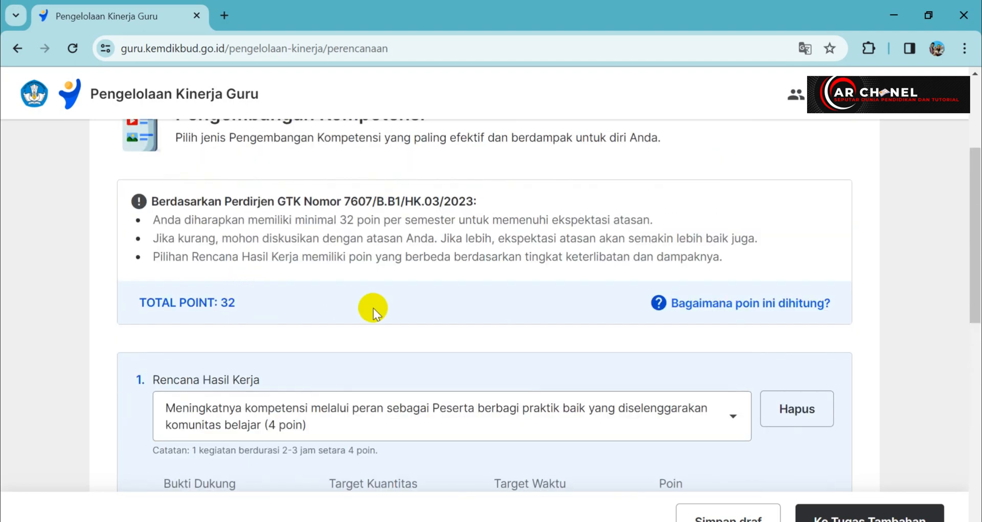
pyautogui.scroll(-7, 389, 307)
pyautogui.scroll(5, 406, 286)
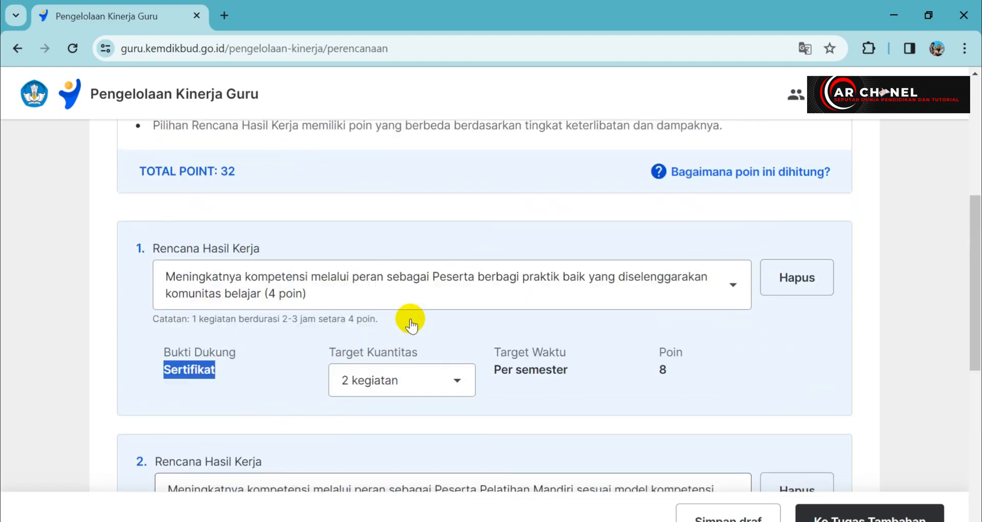
pyautogui.scroll(6, 353, 256)
pyautogui.scroll(-6, 368, 309)
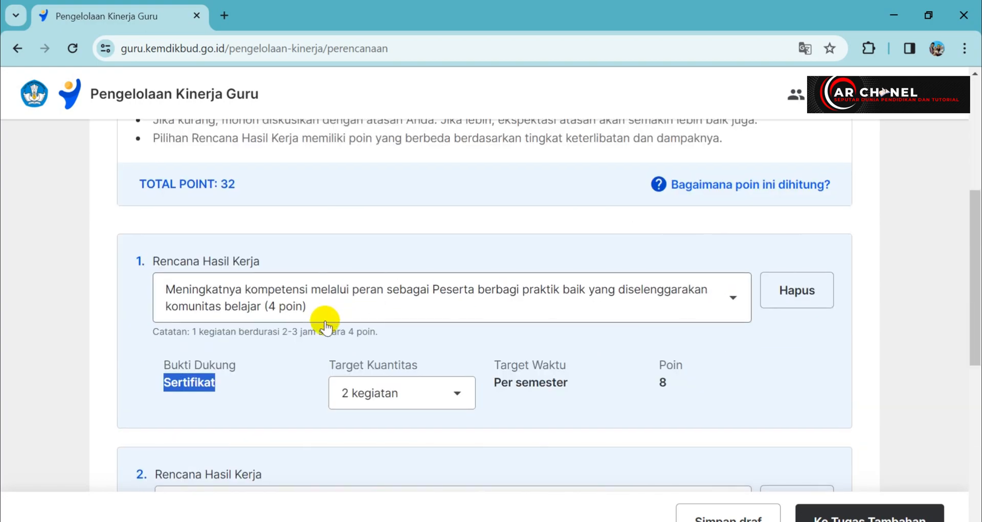
pyautogui.scroll(-3, 325, 324)
pyautogui.scroll(2, 278, 261)
pyautogui.scroll(-3, 267, 274)
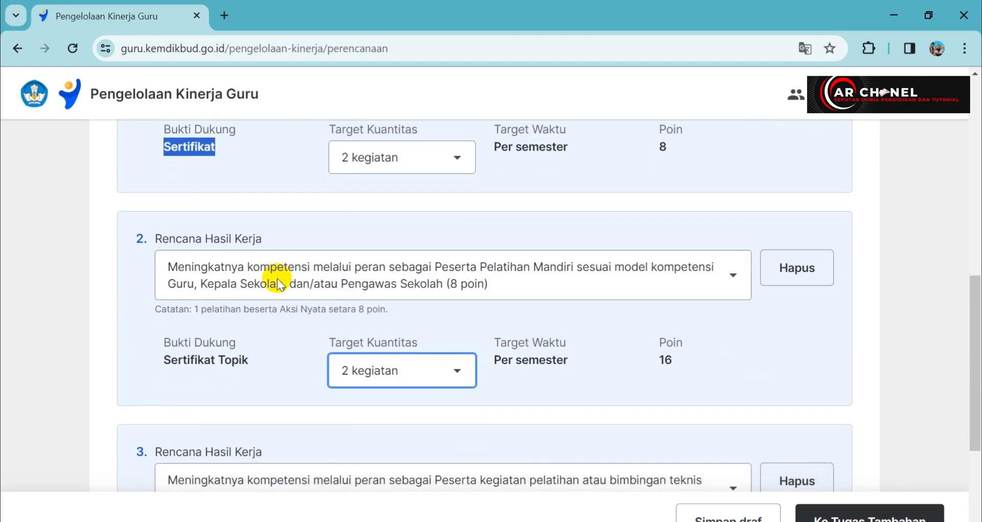
# - Set the Target Kuantitas of Rencana Hasil Kerja 3 to 2 kegiatan and recheck the total across all entries
pyautogui.scroll(-4, 256, 286)
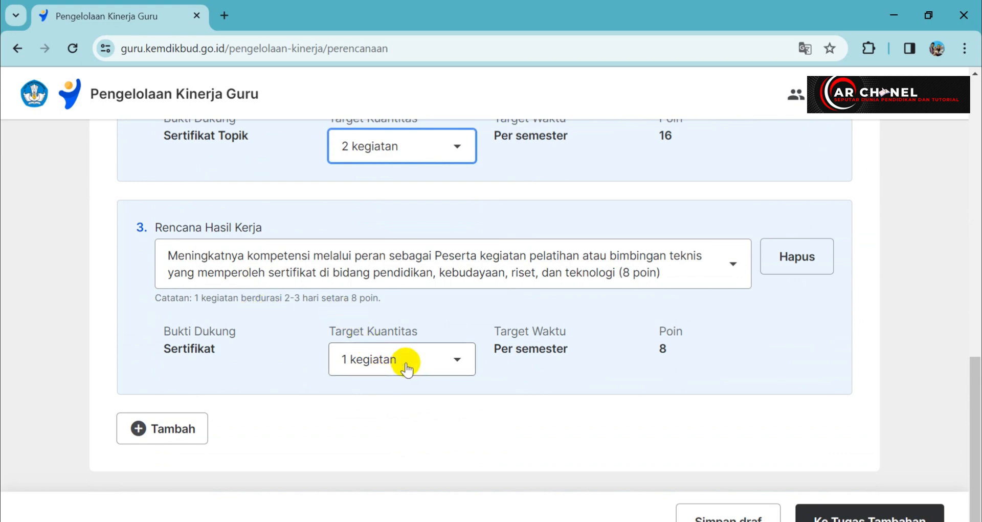
pyautogui.click(406, 367)
pyautogui.click(397, 420)
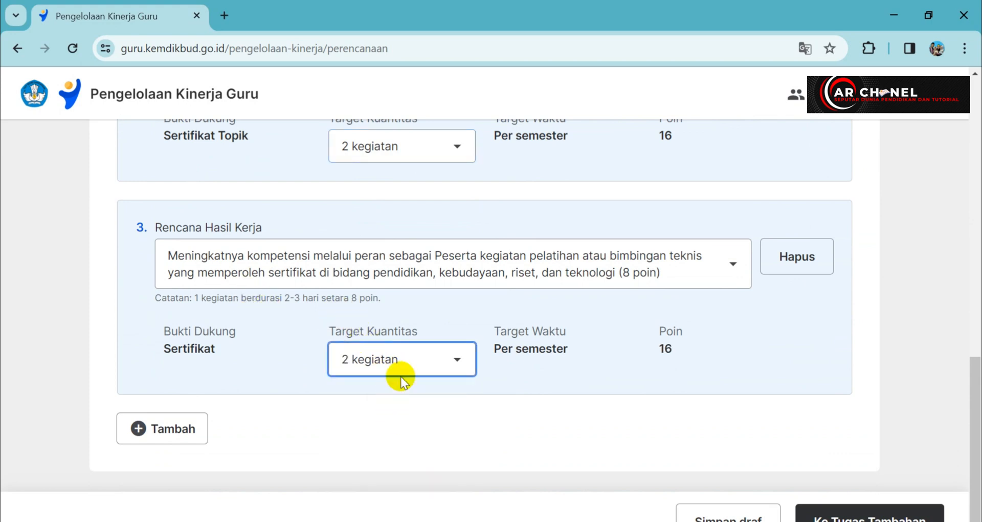
pyautogui.scroll(8, 449, 335)
pyautogui.scroll(-2, 374, 323)
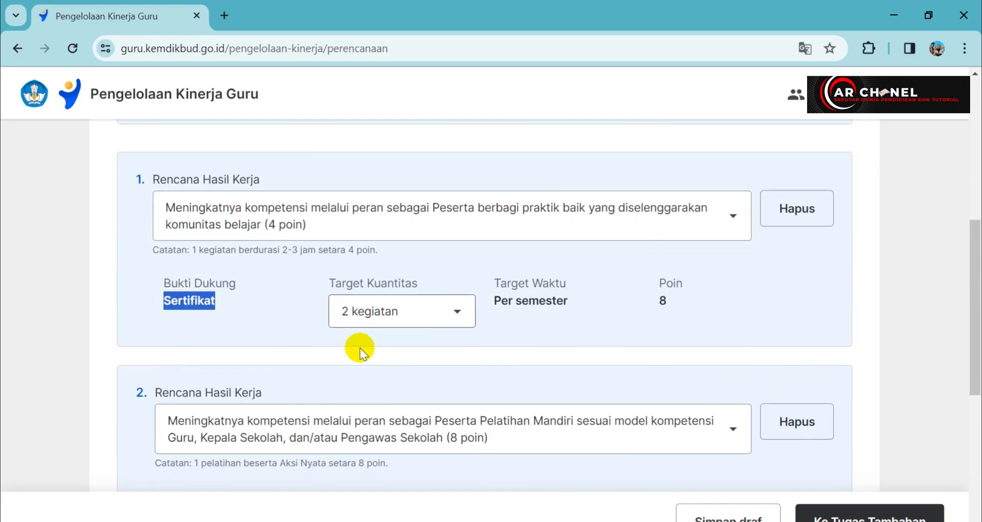
pyautogui.scroll(-6, 360, 347)
pyautogui.scroll(12, 398, 281)
pyautogui.scroll(-13, 395, 287)
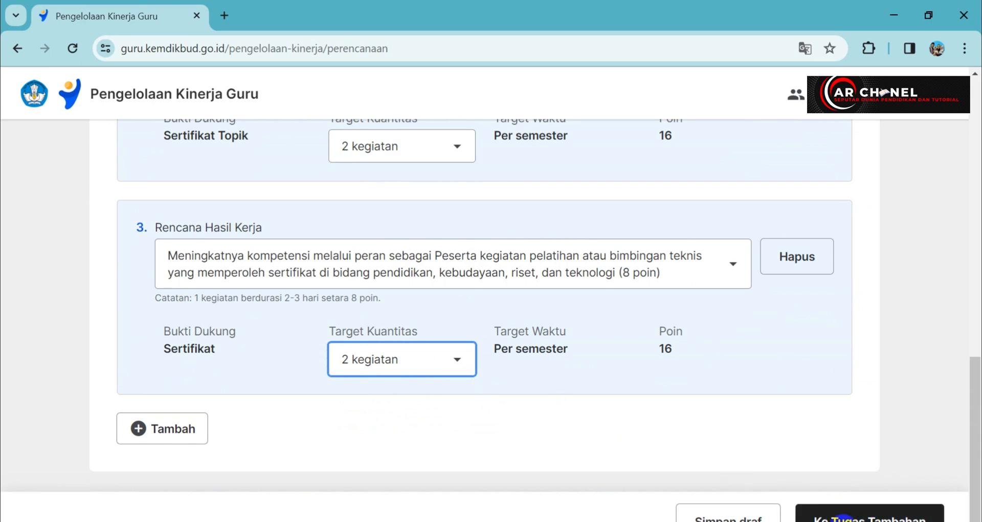
# - Continue to the Tugas Tambahan (Opsional) section and read its instructions about the Surat Keputusan and consulting the supervisor
pyautogui.click(879, 517)
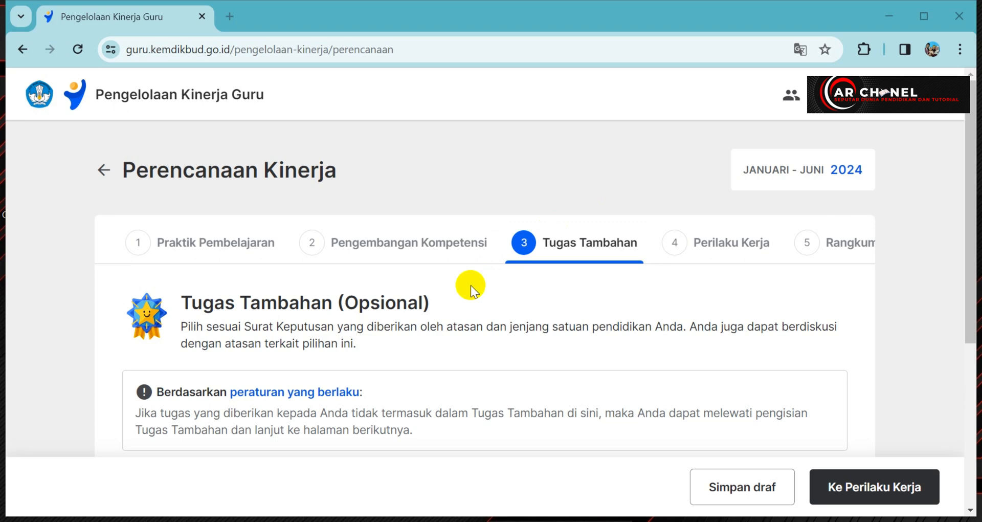
pyautogui.moveTo(344, 301); pyautogui.dragTo(427, 307)
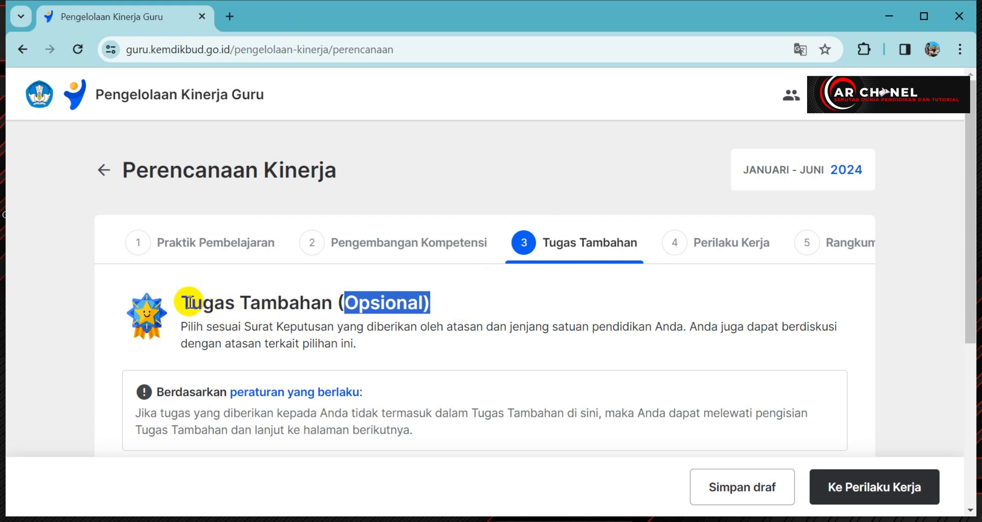
pyautogui.moveTo(181, 325); pyautogui.dragTo(267, 331)
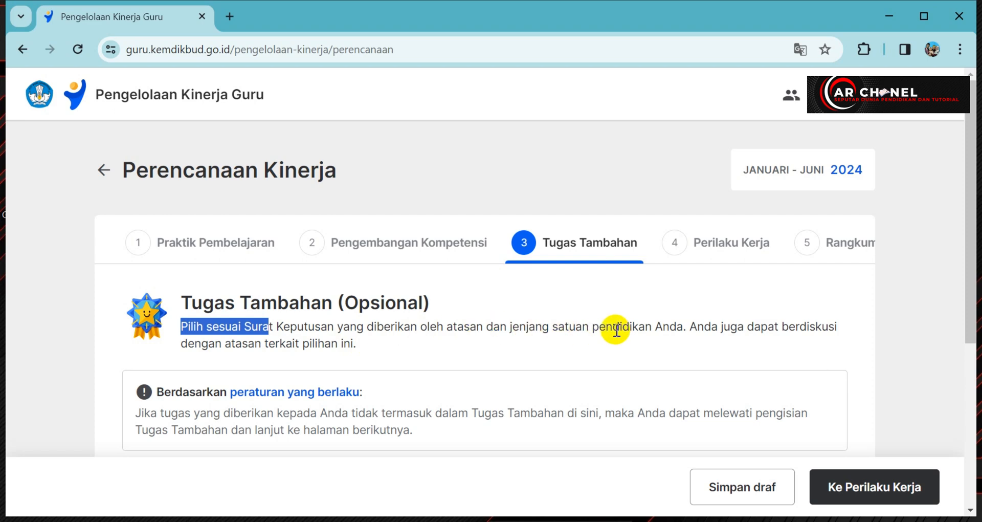
pyautogui.moveTo(697, 328); pyautogui.dragTo(377, 340)
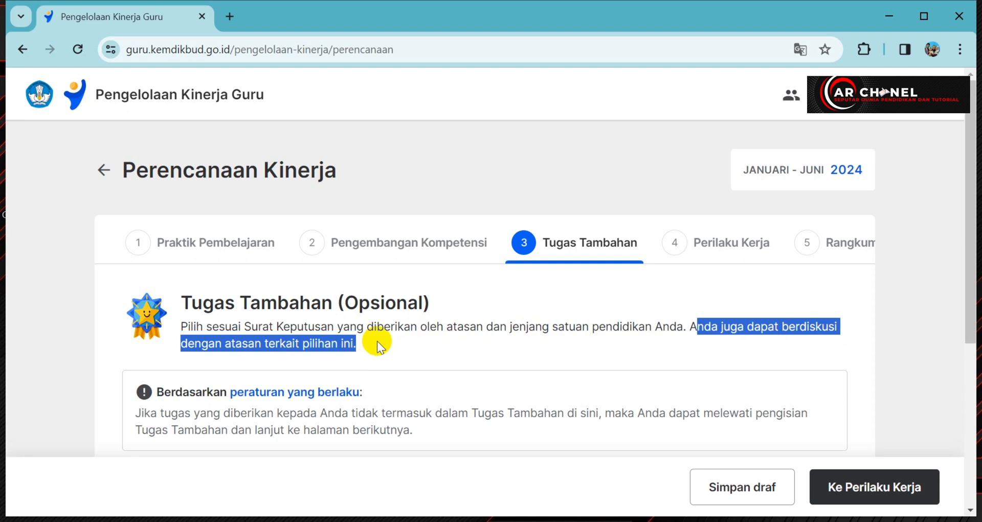
pyautogui.click(382, 343)
pyautogui.scroll(-3, 385, 345)
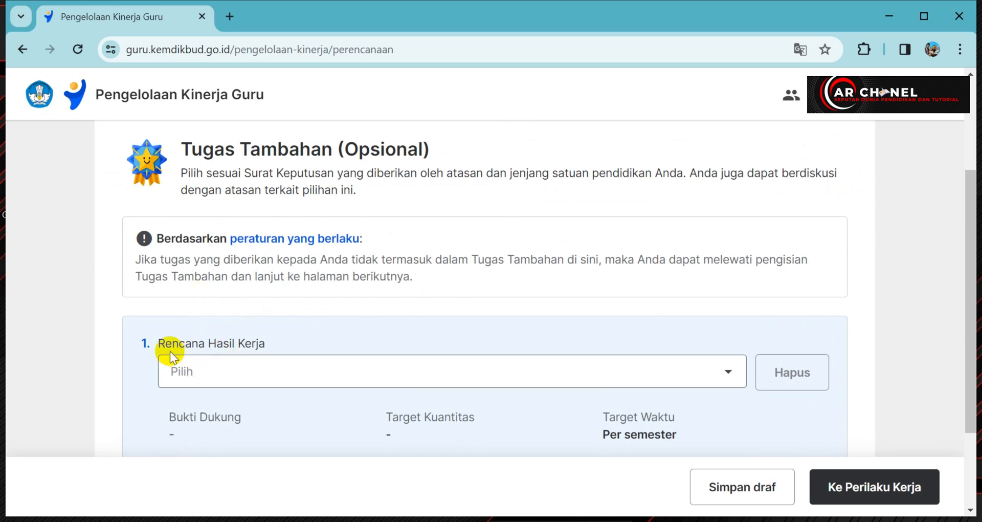
# - Choose the Operator Data Pokok Pendidikan (Dapodik) task for Rencana Hasil Kerja 1 and check its Bukti Dukung, Target Kuantitas and Target Waktu
pyautogui.moveTo(289, 345); pyautogui.dragTo(160, 343)
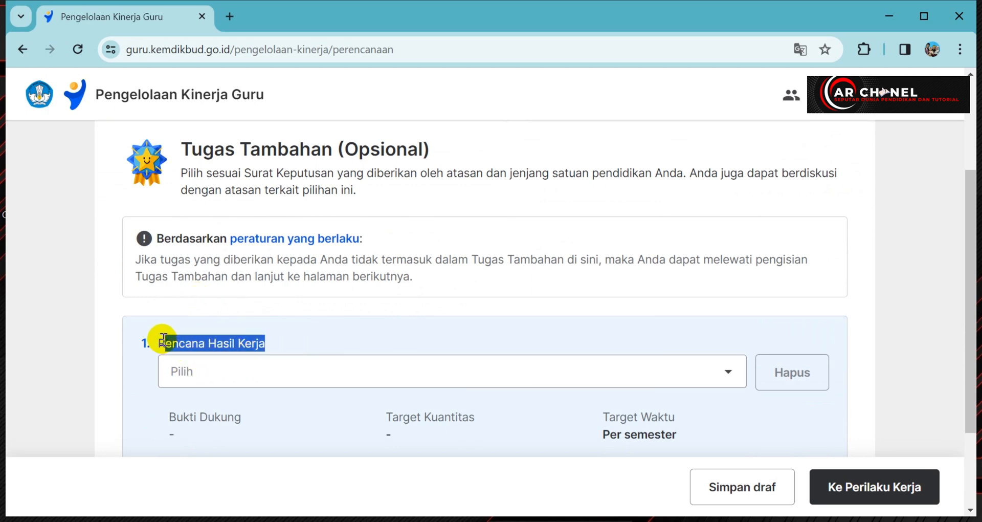
pyautogui.scroll(-2, 338, 330)
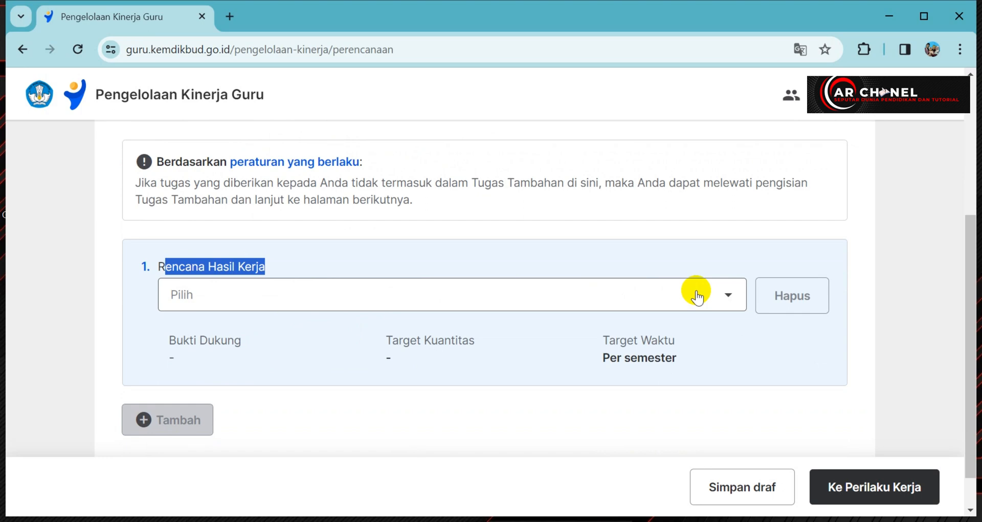
pyautogui.click(697, 296)
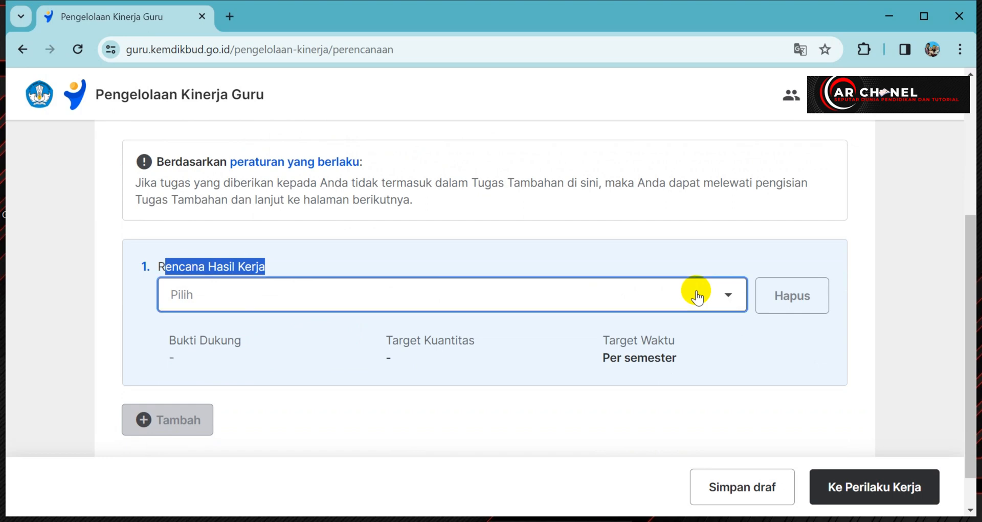
pyautogui.moveTo(744, 337); pyautogui.dragTo(743, 360)
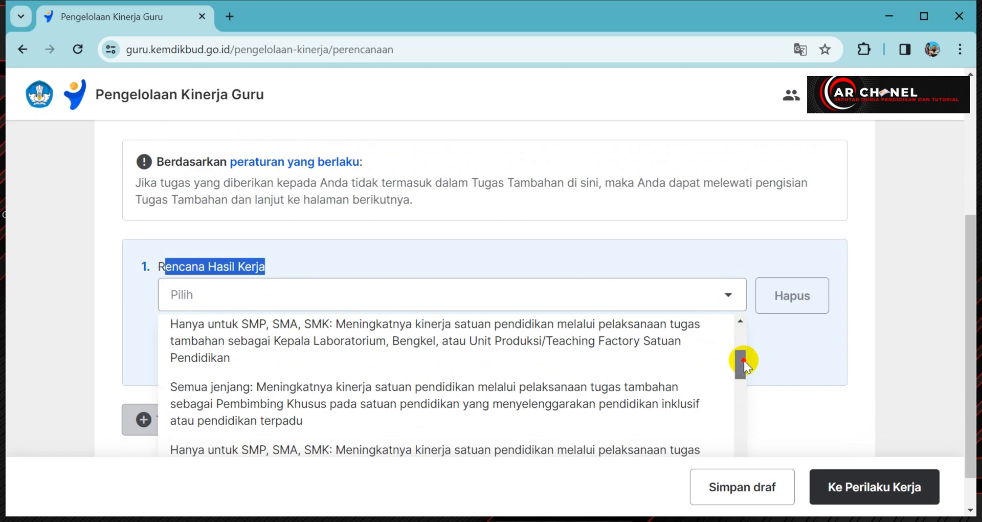
pyautogui.moveTo(743, 360); pyautogui.dragTo(741, 446)
pyautogui.scroll(-1, 844, 315)
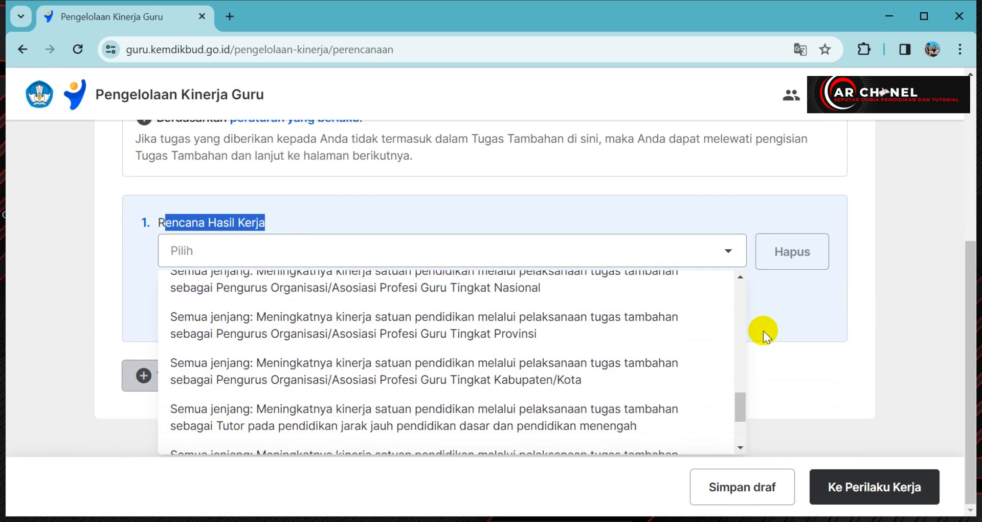
pyautogui.moveTo(740, 404); pyautogui.dragTo(739, 419)
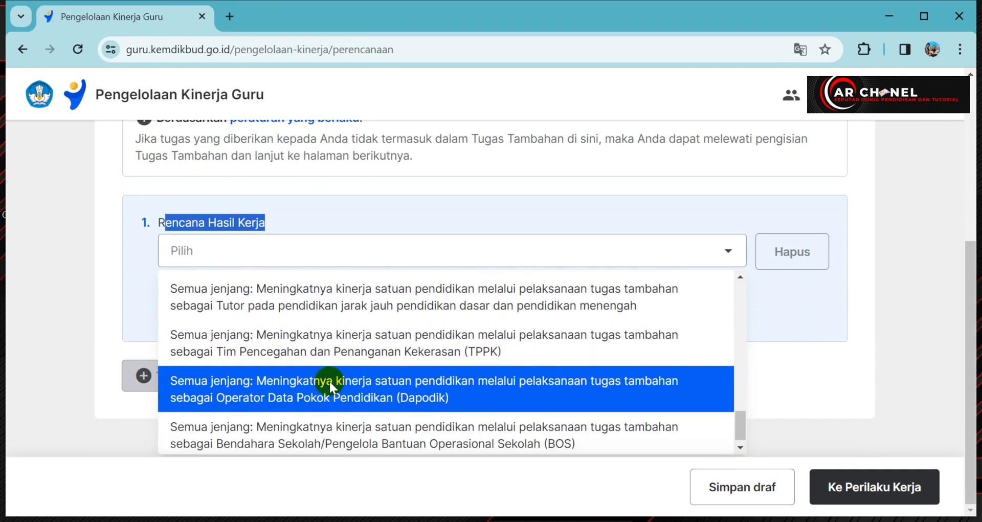
pyautogui.click(330, 379)
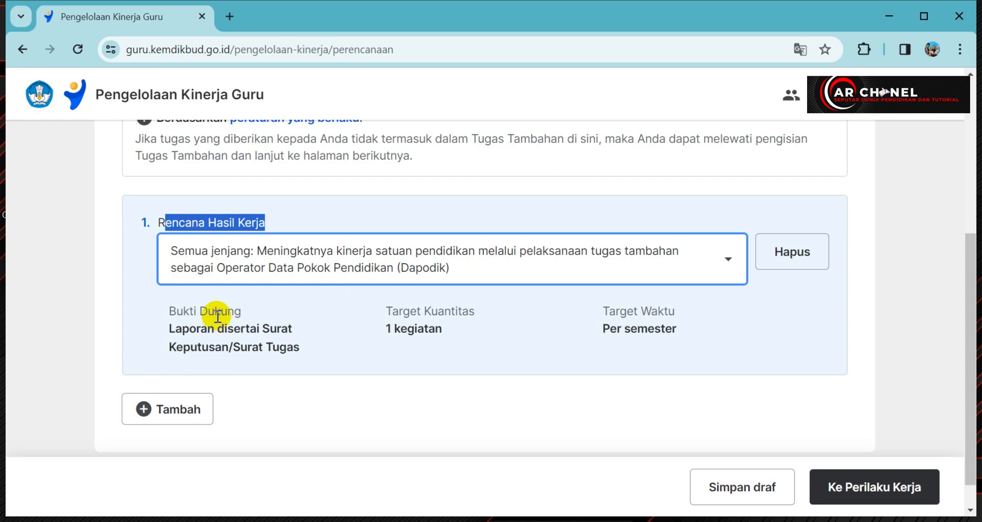
pyautogui.moveTo(170, 325); pyautogui.dragTo(311, 348)
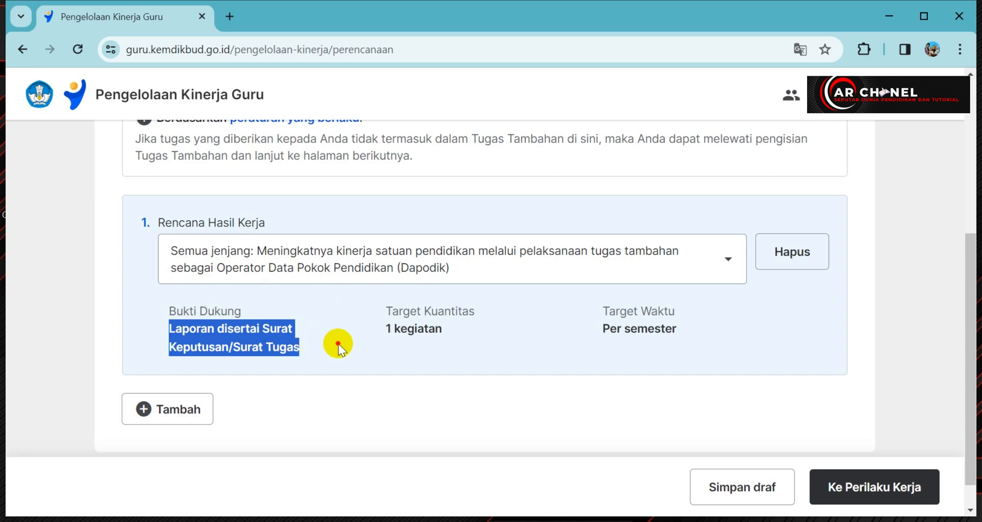
pyautogui.click(401, 328)
pyautogui.moveTo(389, 327); pyautogui.dragTo(454, 336)
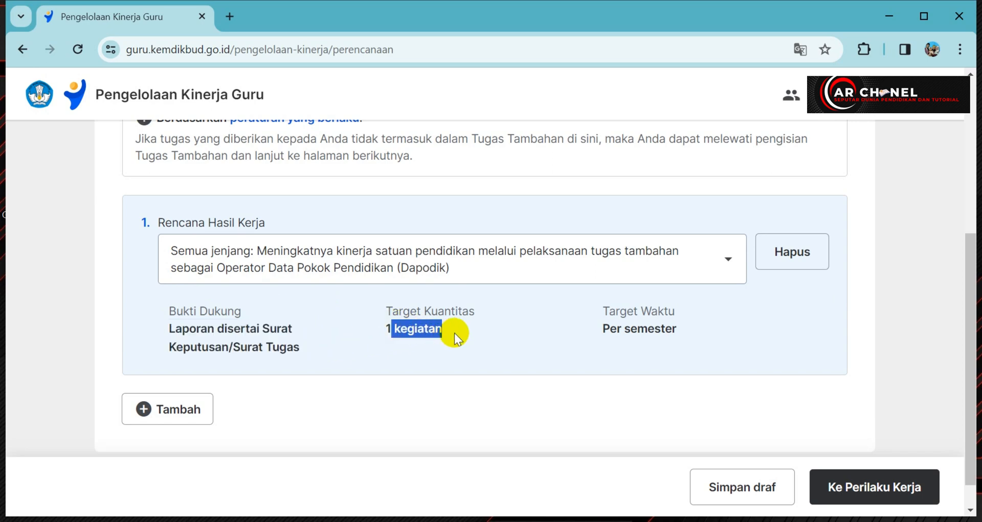
pyautogui.moveTo(580, 335); pyautogui.dragTo(683, 337)
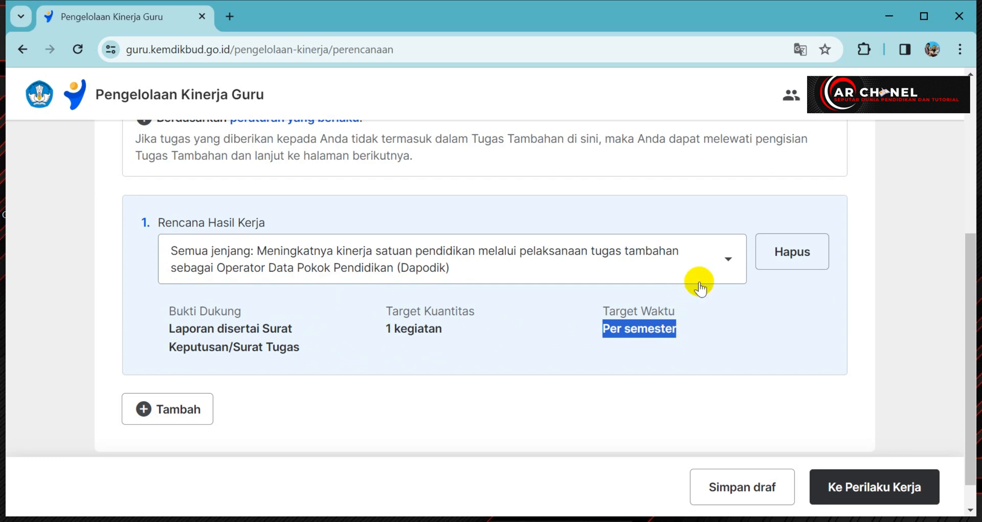
# - Add a second Rencana Hasil Kerja under Tugas Tambahan and choose the Semua jenjang task as Pembina Ekstrakurikuler
pyautogui.click(167, 409)
pyautogui.scroll(-3, 419, 324)
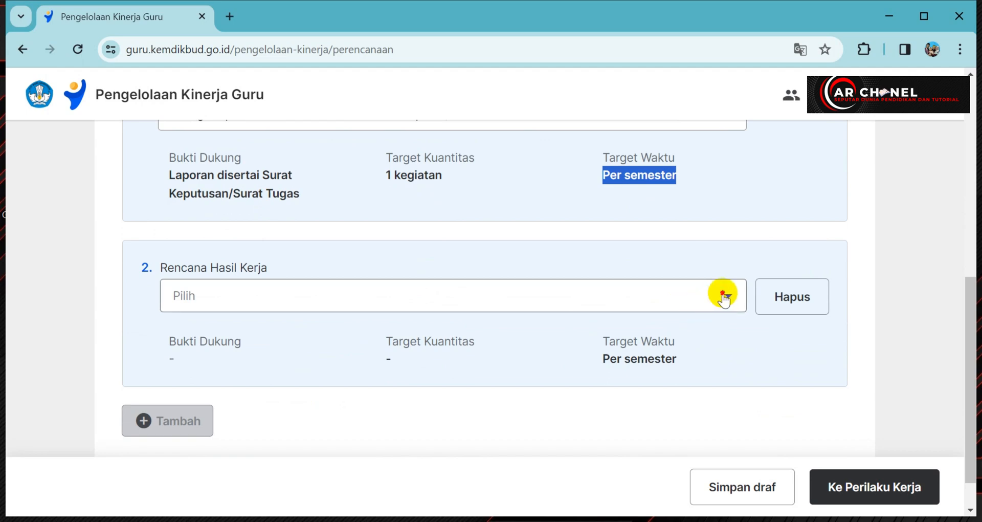
pyautogui.click(723, 296)
pyautogui.scroll(-2, 491, 362)
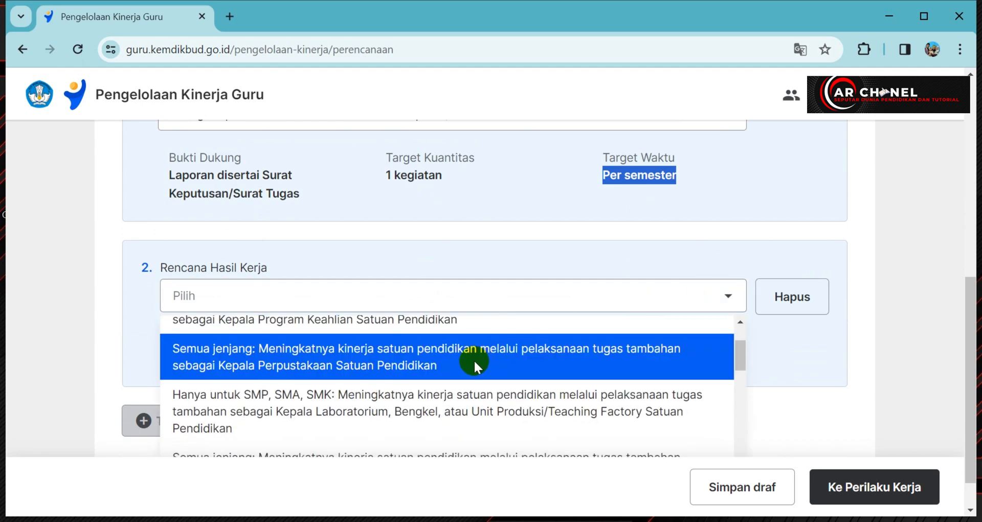
pyautogui.scroll(-5, 474, 359)
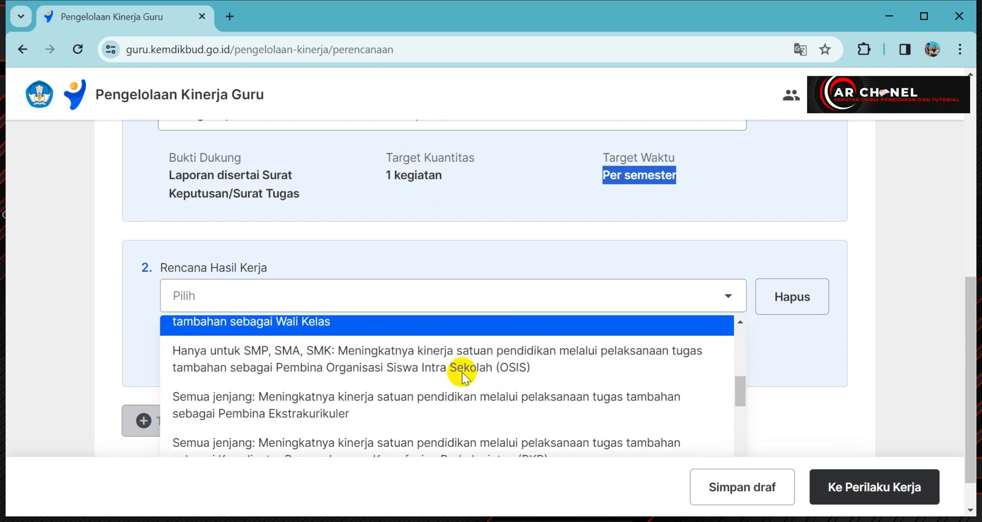
pyautogui.scroll(-1, 462, 372)
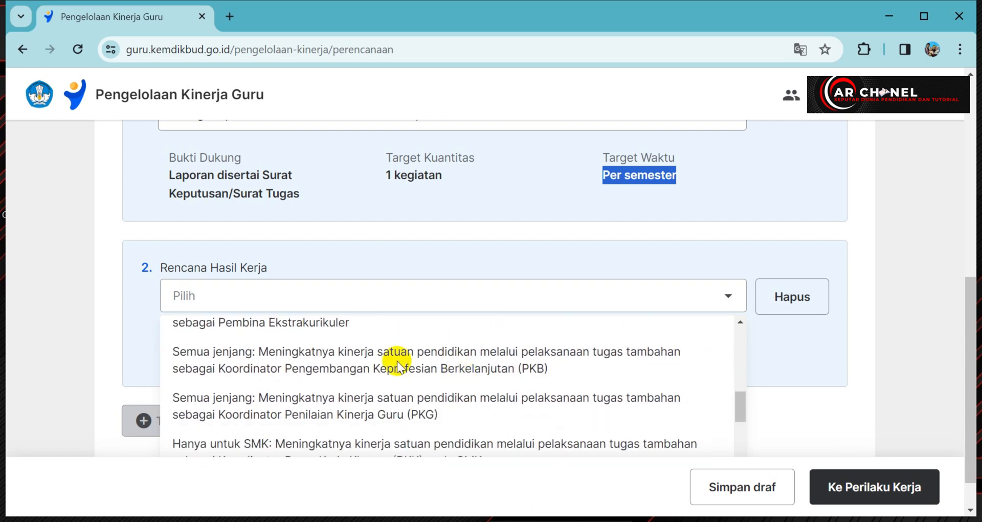
pyautogui.click(322, 333)
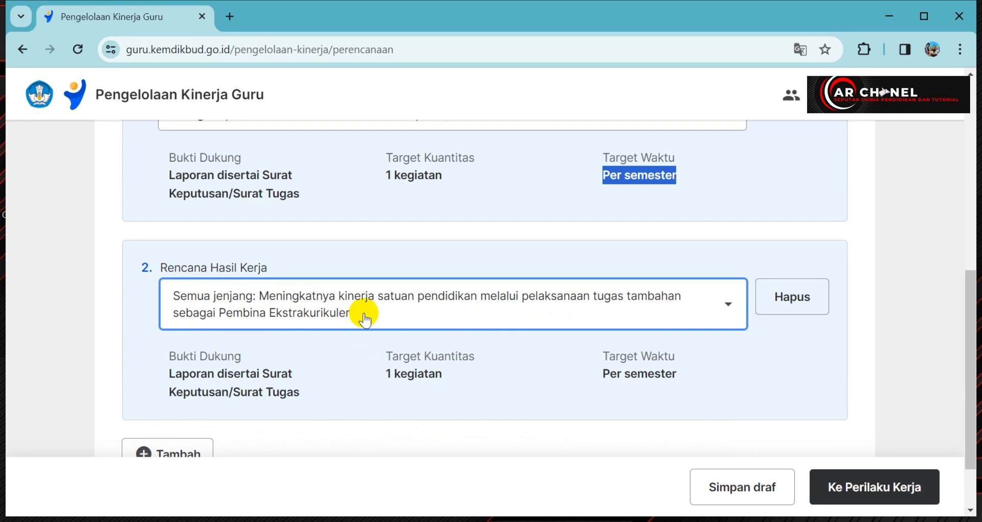
# - Examine the Bukti Dukung and Target Kuantitas of Rencana Hasil Kerja 2, the Pembina Ekstrakurikuler task
pyautogui.moveTo(168, 355); pyautogui.dragTo(284, 364)
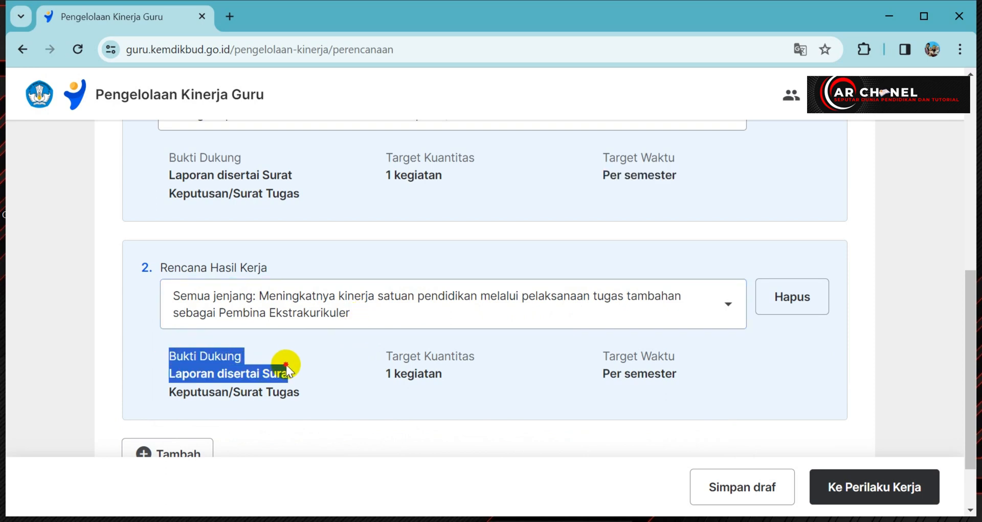
pyautogui.scroll(2, 256, 224)
pyautogui.scroll(-2, 248, 225)
pyautogui.click(316, 381)
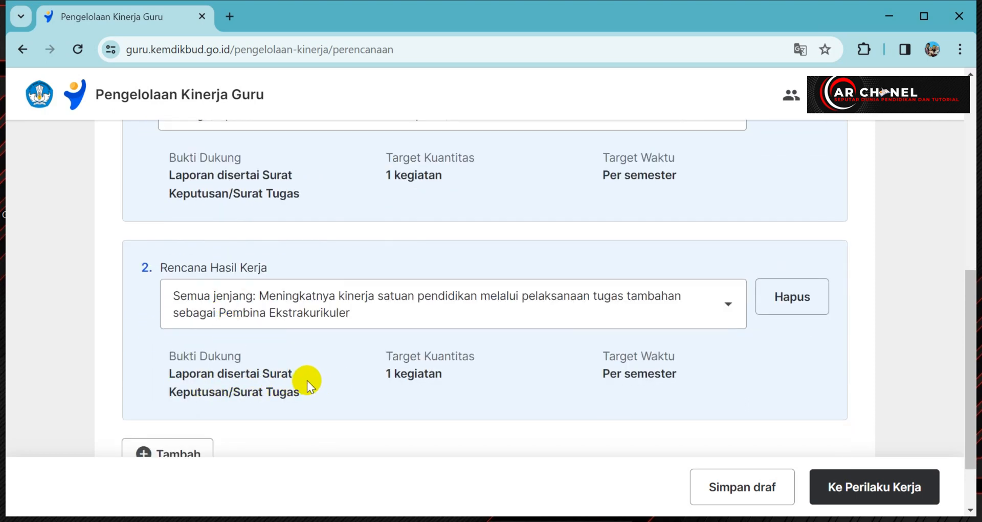
pyautogui.moveTo(301, 394); pyautogui.dragTo(248, 395)
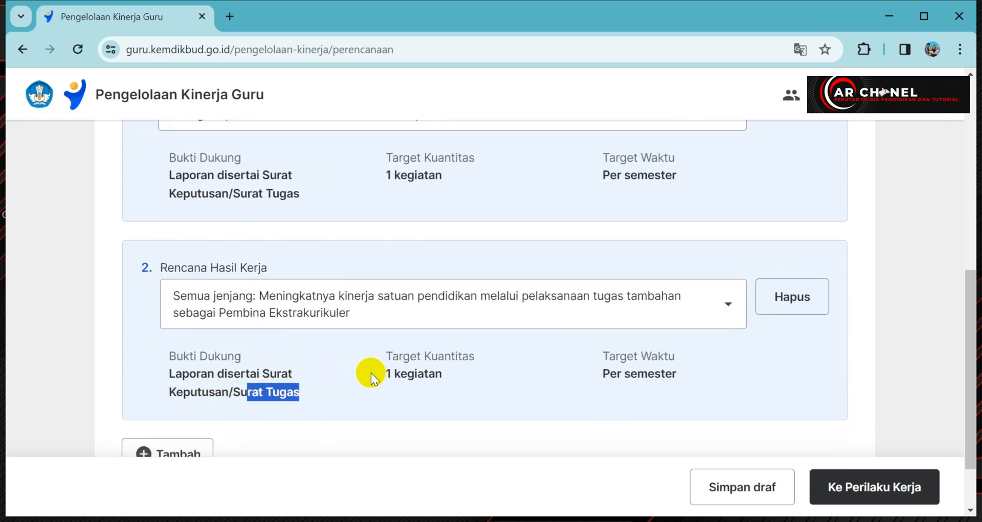
pyautogui.moveTo(370, 372); pyautogui.dragTo(443, 373)
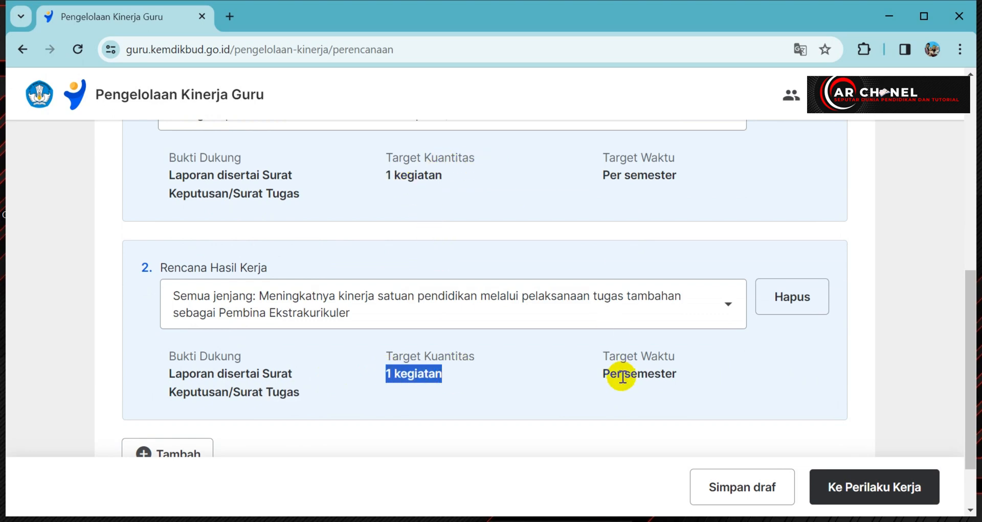
pyautogui.click(469, 370)
pyautogui.moveTo(447, 376); pyautogui.dragTo(385, 379)
# - Add a third Rencana Hasil Kerja and choose the Semua jenjang task as Bendahara Sekolah/Pengelola Bantuan Operasional Sekolah (BOS)
pyautogui.scroll(-2, 480, 377)
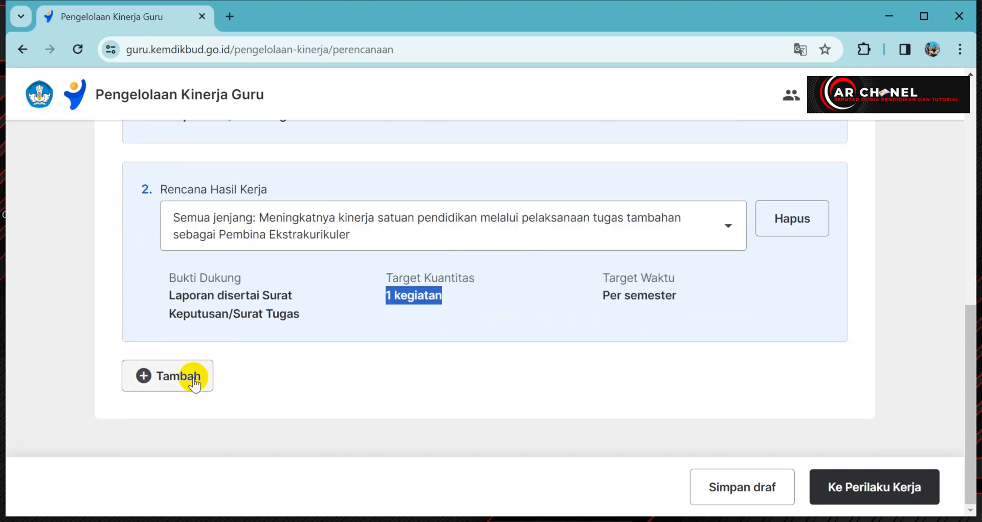
pyautogui.click(194, 379)
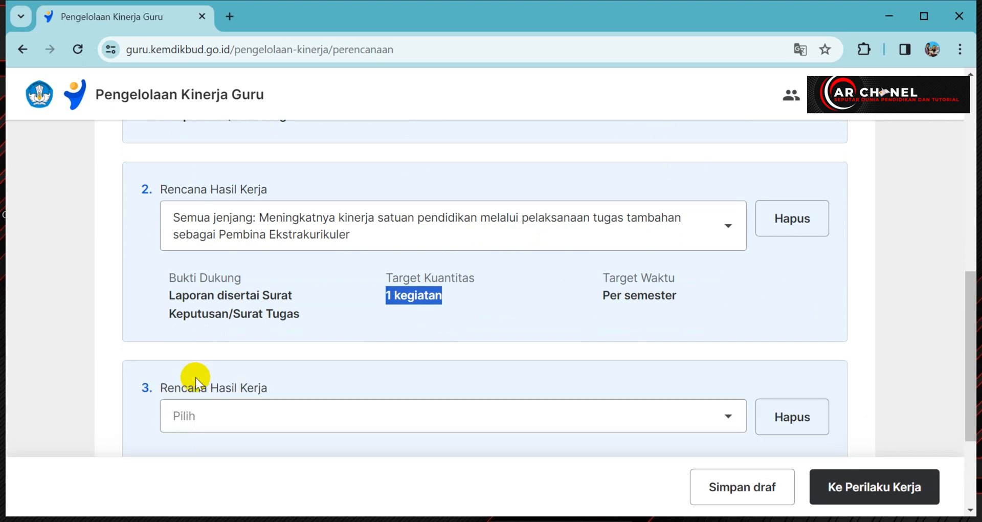
pyautogui.scroll(-2, 491, 357)
pyautogui.click(708, 350)
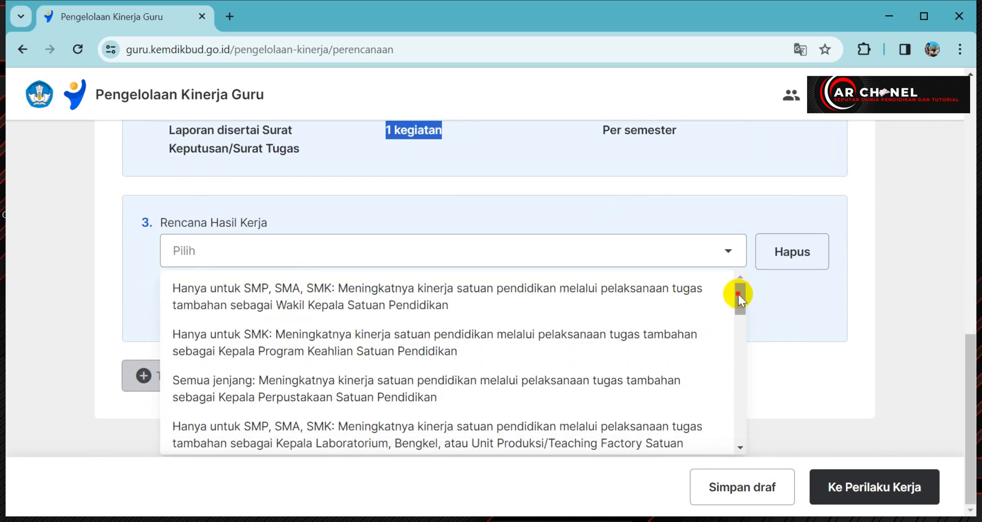
pyautogui.moveTo(737, 294); pyautogui.dragTo(738, 431)
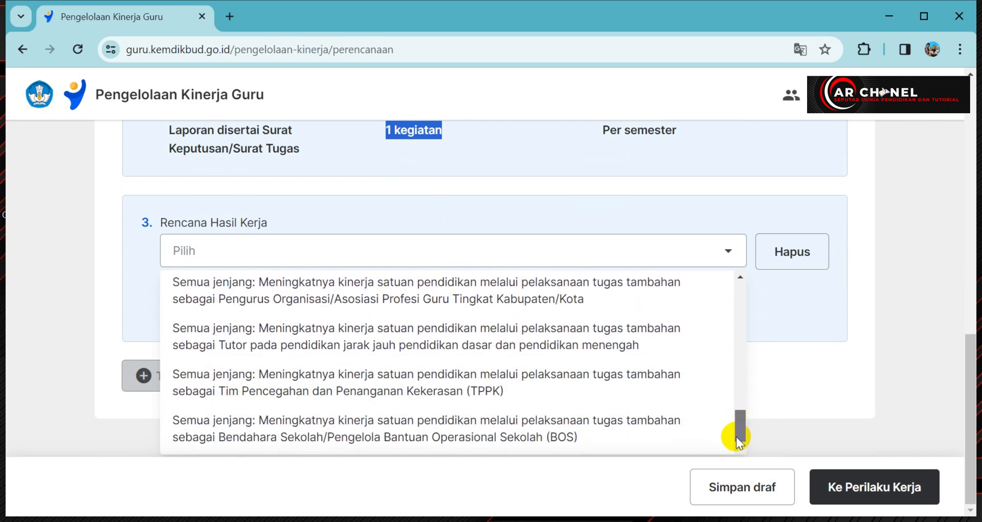
pyautogui.click(296, 427)
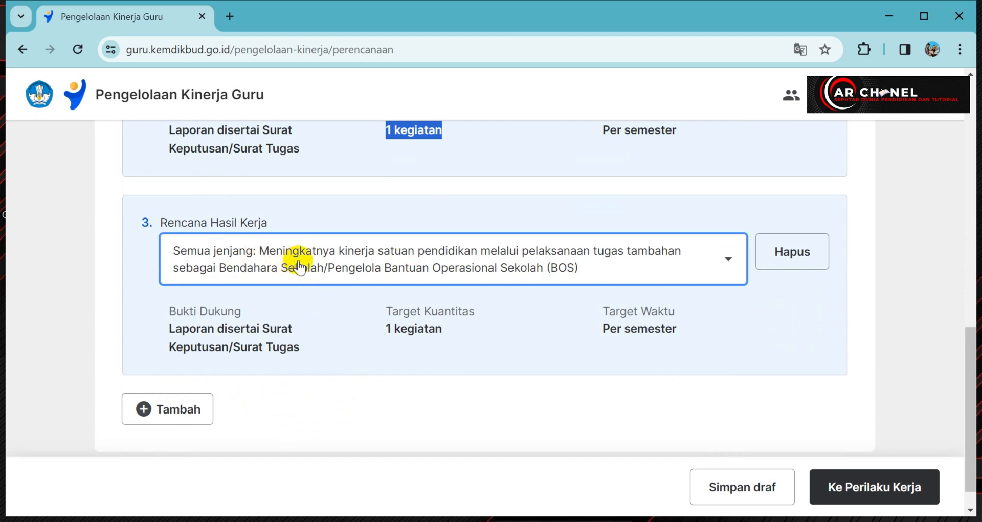
# - Check the Bukti Dukung of Rencana Hasil Kerja 3 and review the chosen additional tasks
pyautogui.moveTo(164, 334); pyautogui.dragTo(235, 332)
pyautogui.click(312, 327)
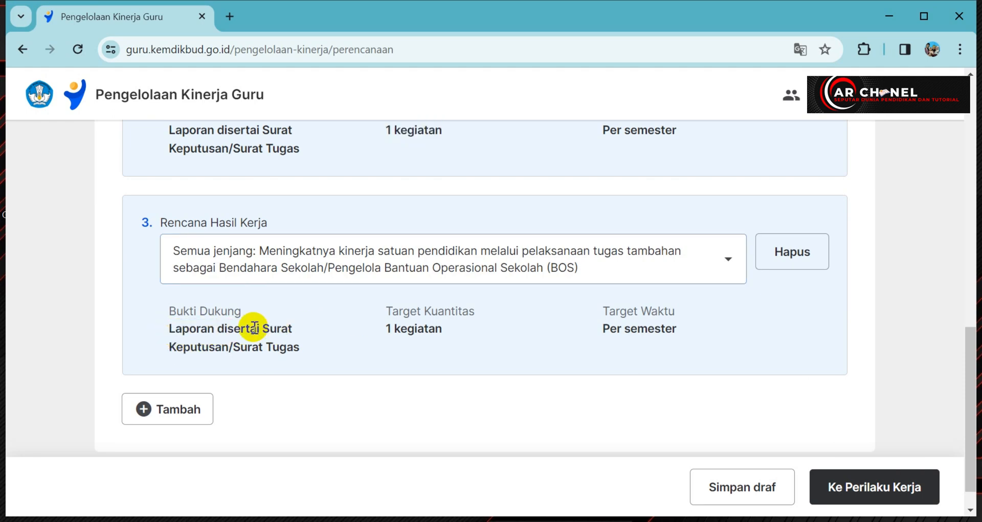
pyautogui.moveTo(174, 327); pyautogui.dragTo(240, 351)
pyautogui.click(335, 351)
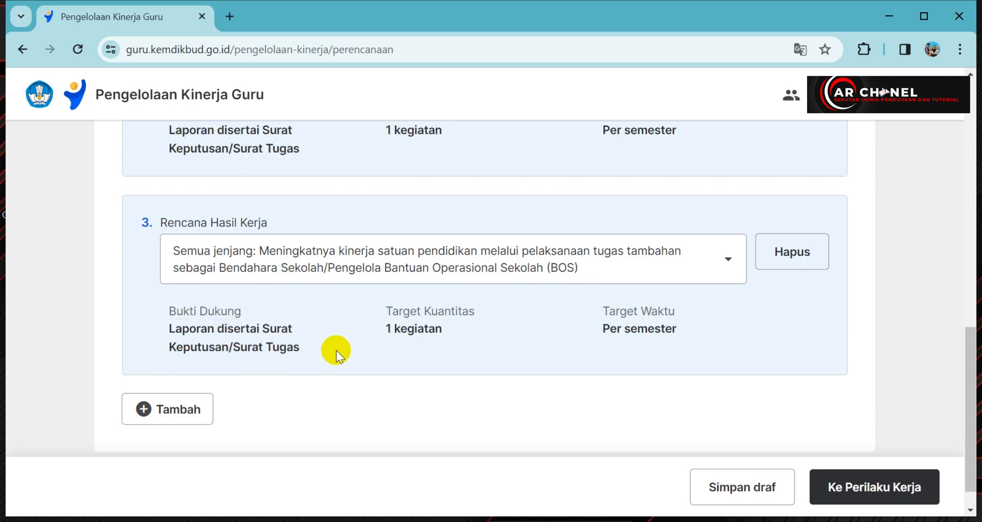
pyautogui.scroll(5, 388, 339)
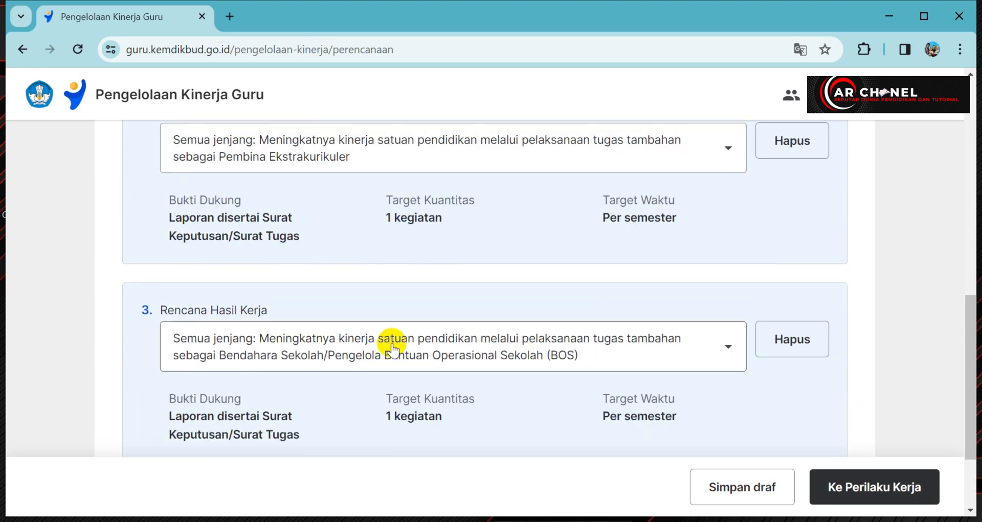
pyautogui.scroll(-3, 390, 339)
pyautogui.click(859, 500)
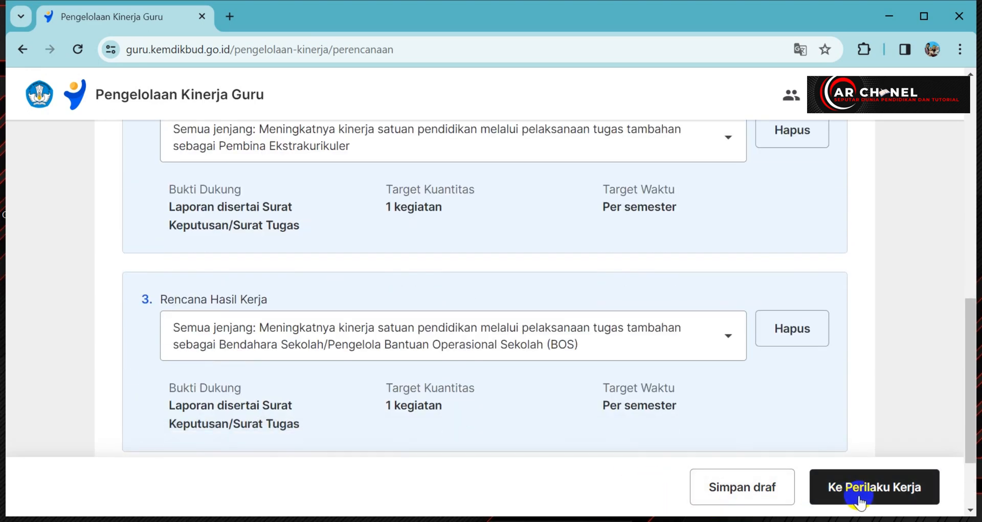
# - Remove the Pembina Ekstrakurikuler, Bendahara Sekolah (BOS) and Operator Dapodik tasks from Tugas Tambahan
pyautogui.scroll(5, 465, 406)
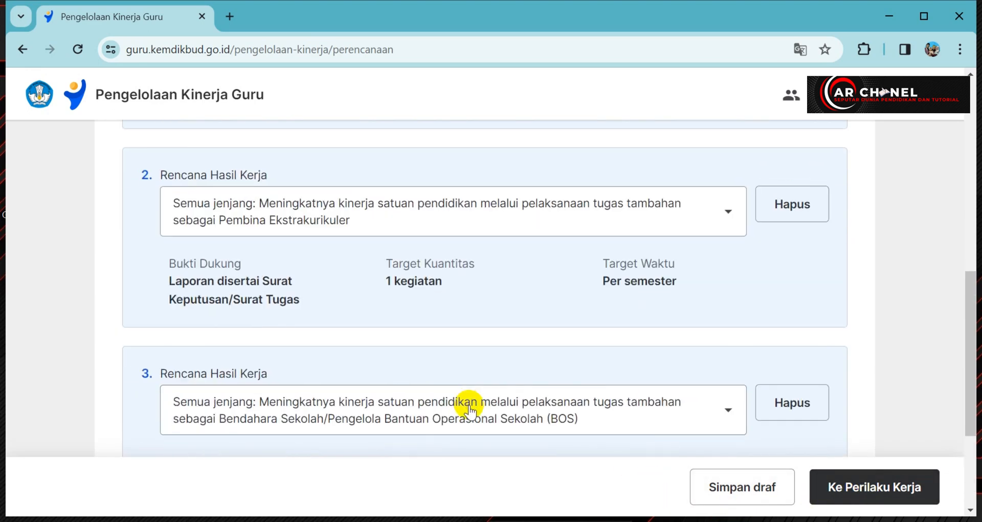
pyautogui.click(774, 363)
pyautogui.scroll(-2, 767, 353)
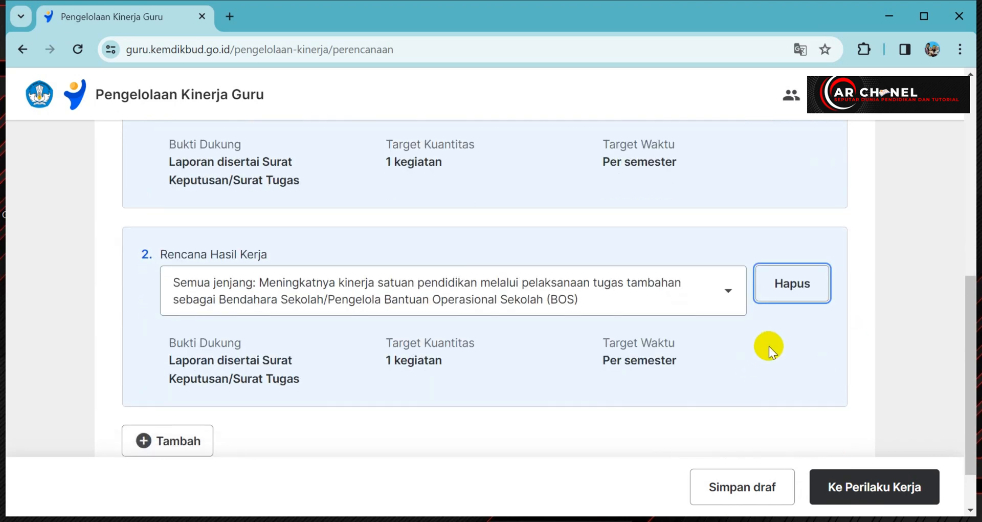
pyautogui.click(784, 294)
pyautogui.scroll(3, 548, 311)
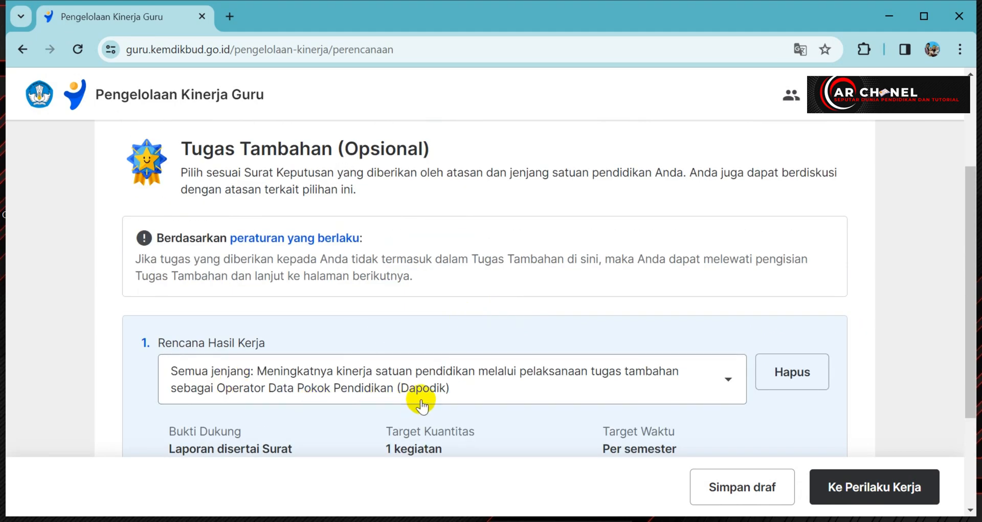
pyautogui.click(790, 372)
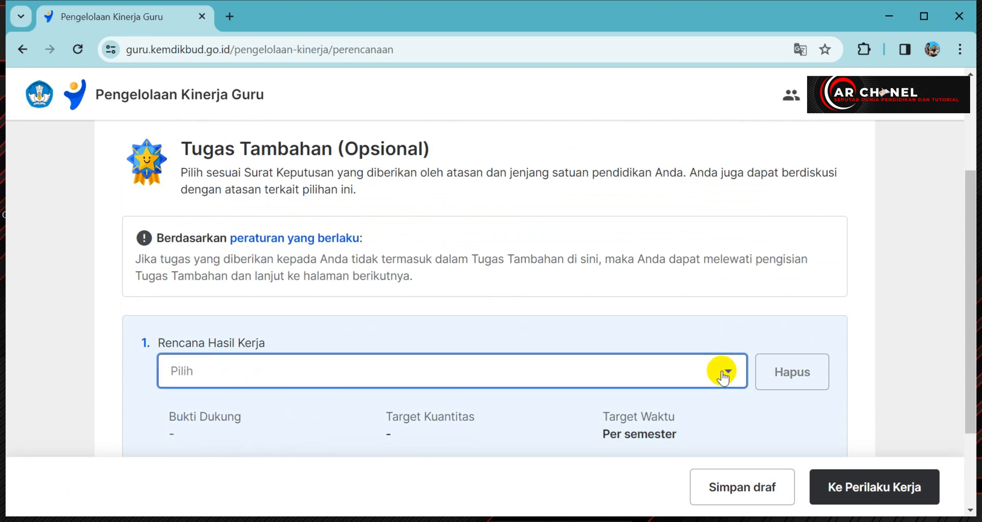
# - Choose the Semua jenjang task as Pembina Ekstrakurikuler for Rencana Hasil Kerja 1 and save the plan as a draft
pyautogui.click(725, 372)
pyautogui.scroll(-5, 451, 343)
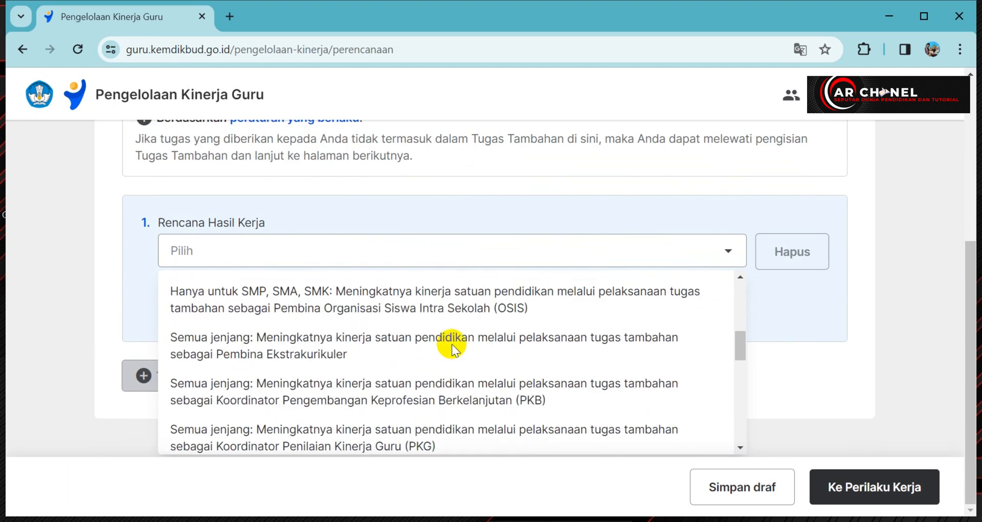
pyautogui.click(373, 345)
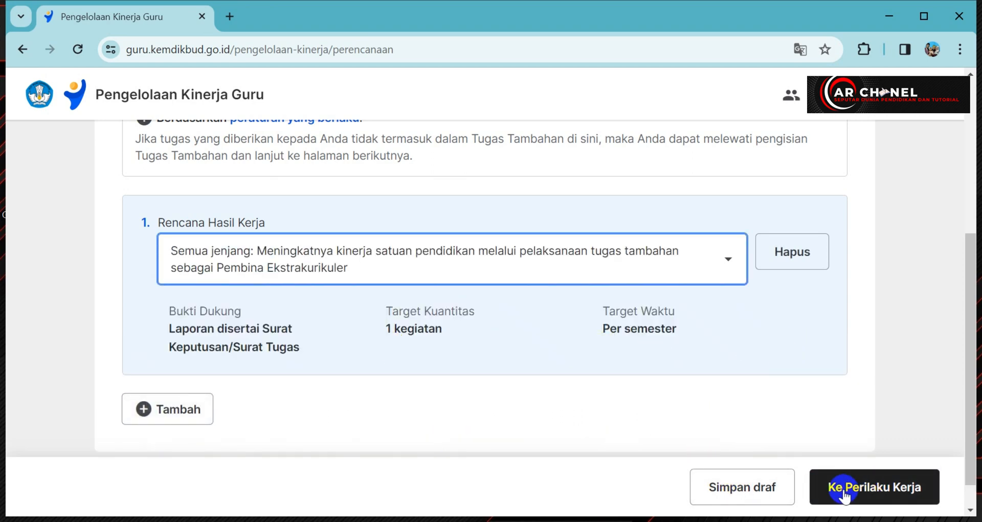
pyautogui.click(728, 495)
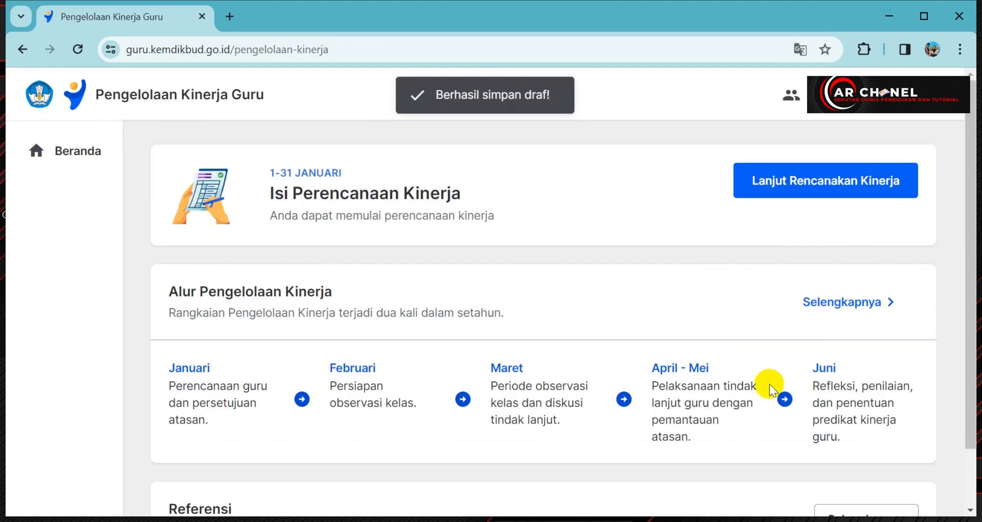
# - Resume the performance planning and advance through Pengembangan Kompetensi and Tugas Tambahan to the Perilaku Kerja section
pyautogui.click(816, 184)
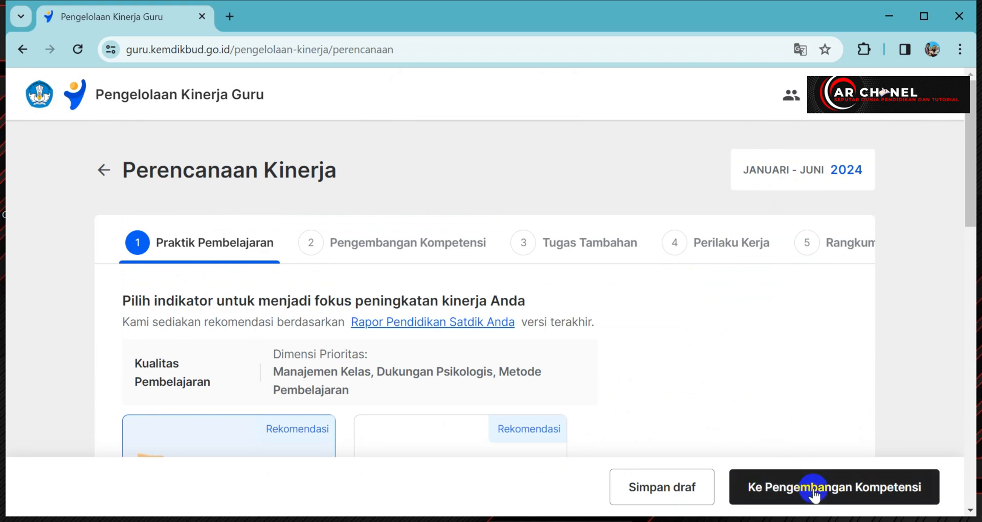
pyautogui.click(812, 494)
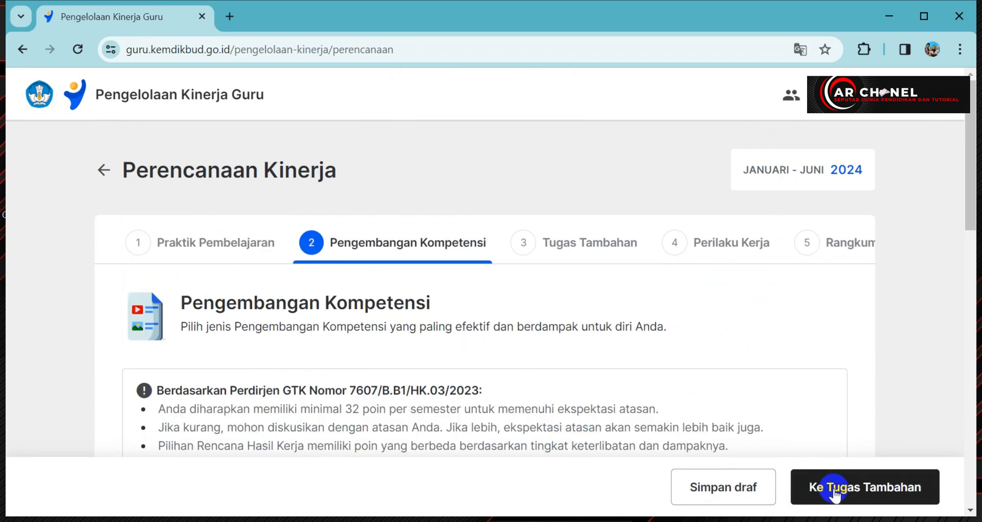
pyautogui.click(832, 494)
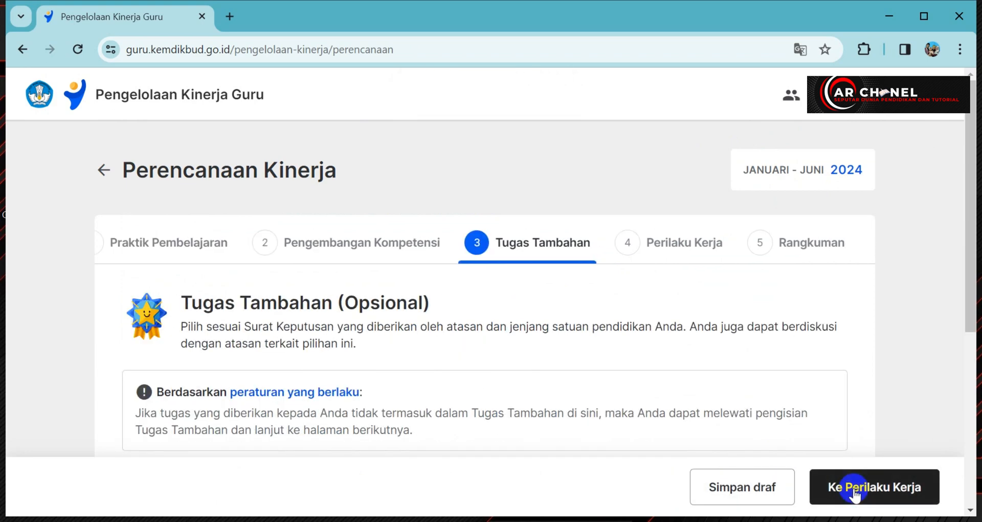
pyautogui.click(854, 493)
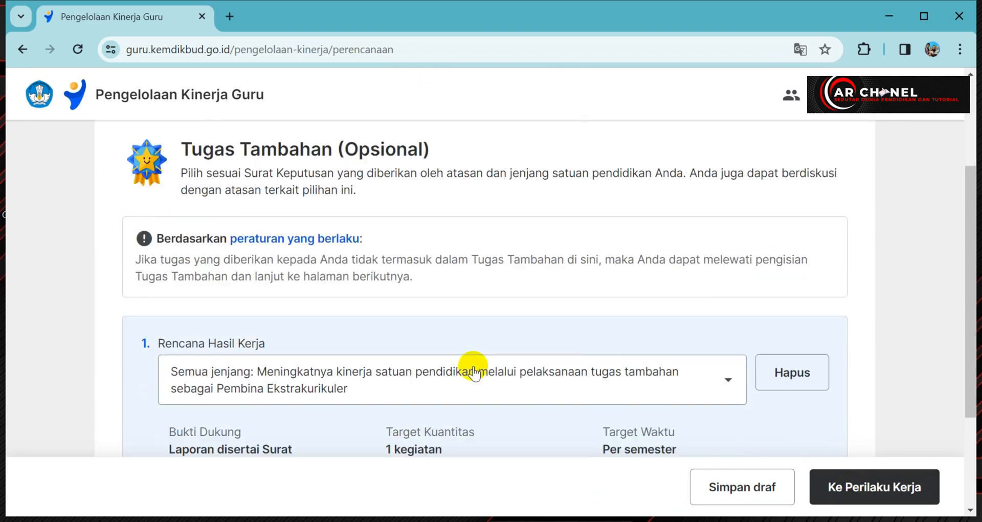
pyautogui.click(833, 483)
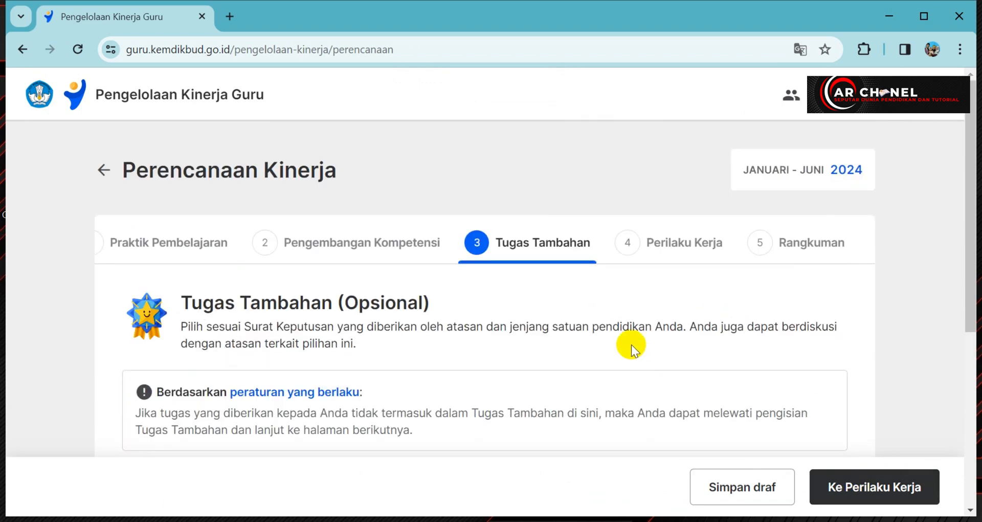
pyautogui.click(888, 492)
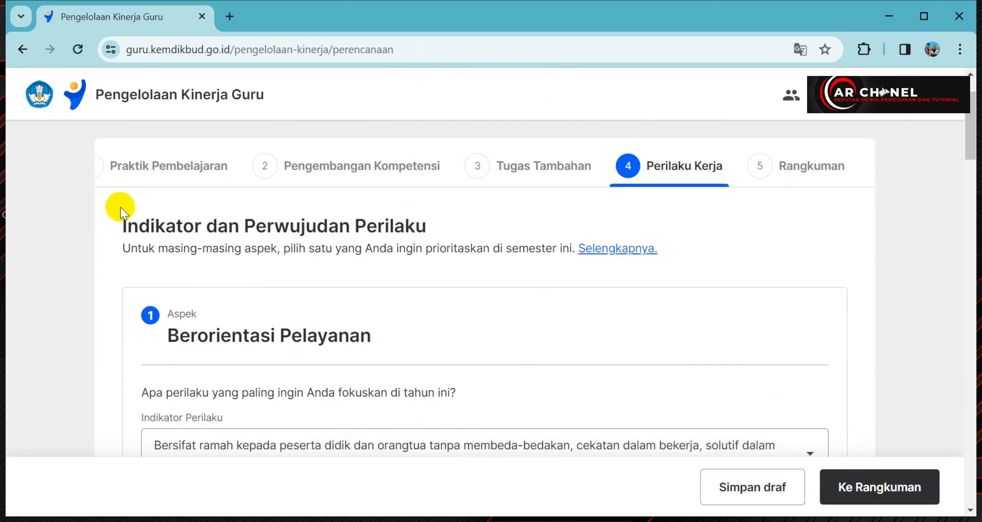
# - Read the Indikator dan Perwujudan Perilaku heading and the behaviour focus question under Berorientasi Pelayanan
pyautogui.moveTo(119, 225); pyautogui.dragTo(436, 233)
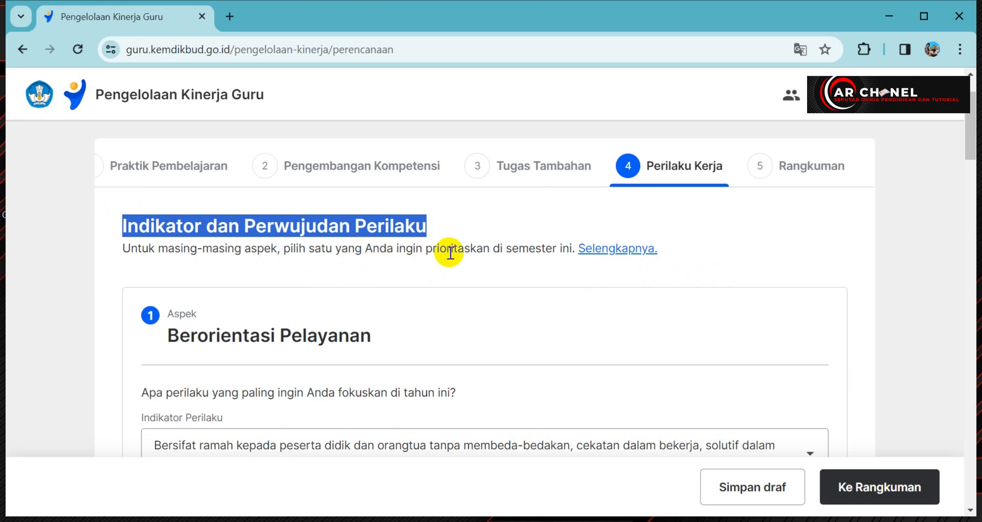
pyautogui.scroll(-2, 557, 266)
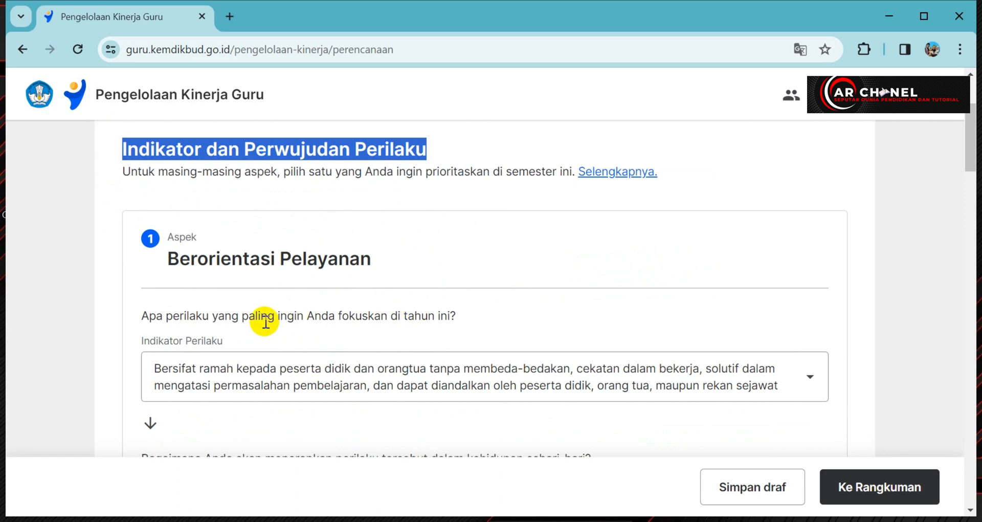
pyautogui.moveTo(140, 315); pyautogui.dragTo(431, 320)
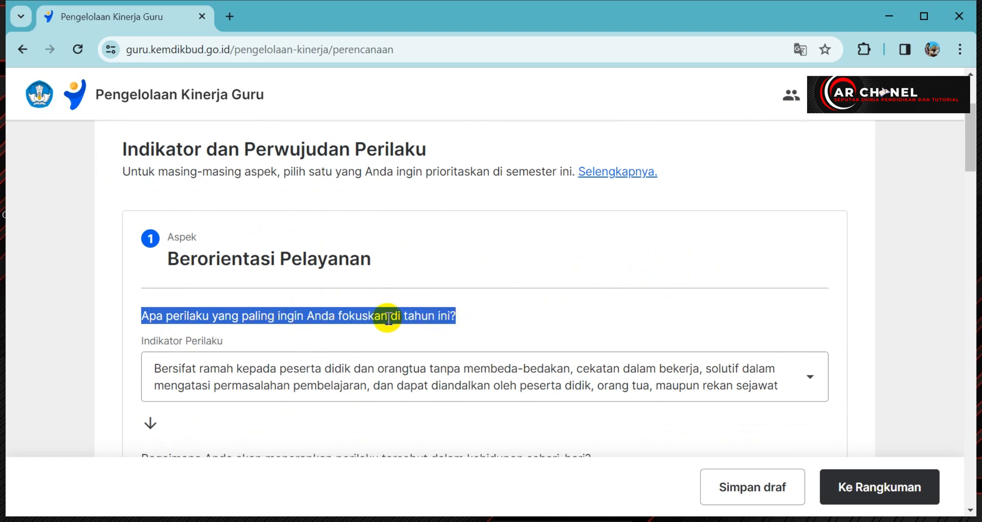
pyautogui.scroll(-1, 389, 318)
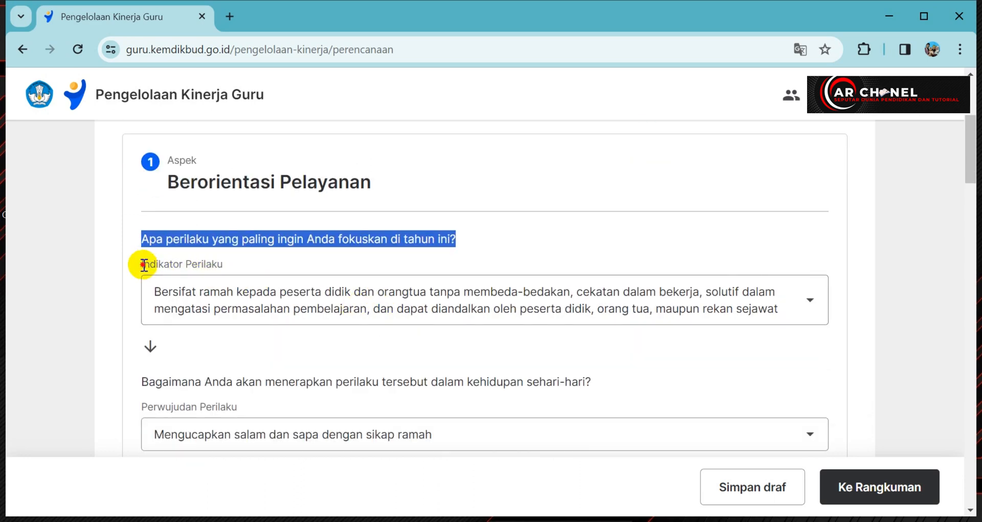
pyautogui.moveTo(142, 263); pyautogui.dragTo(241, 265)
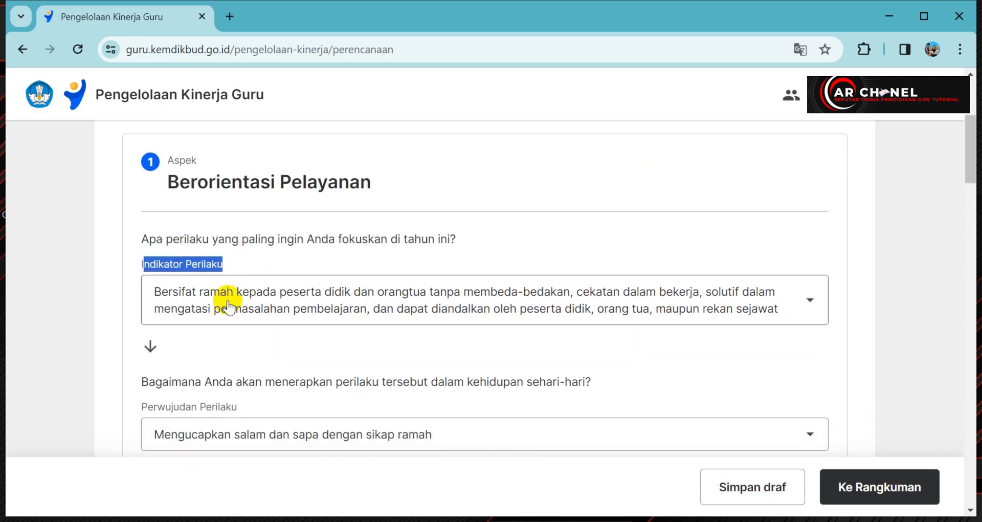
# - Select the Indikator Perilaku starting "Bersifat ramah kepada peserta didik dan orangtua" for Berorientasi Pelayanan and read the Perwujudan Perilaku question
pyautogui.click(160, 298)
pyautogui.scroll(-1, 327, 348)
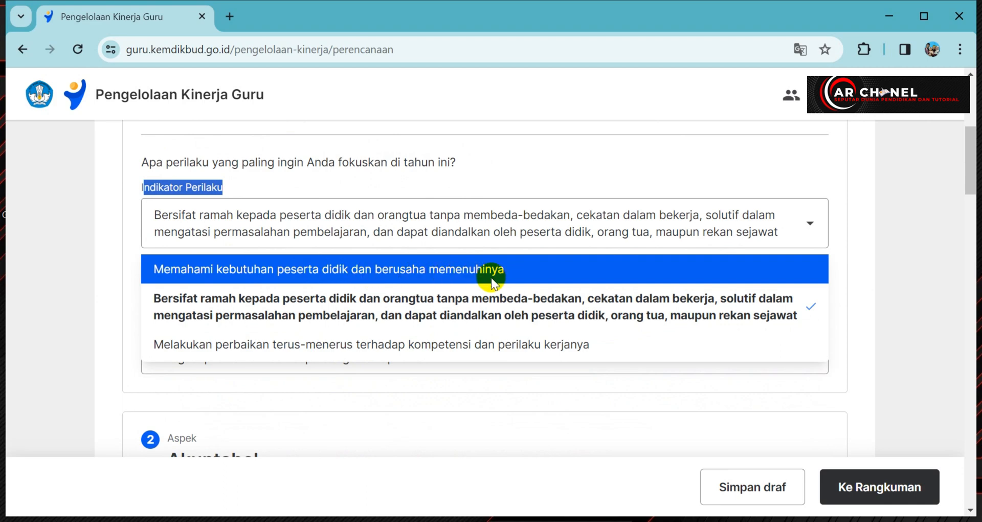
pyautogui.click(268, 304)
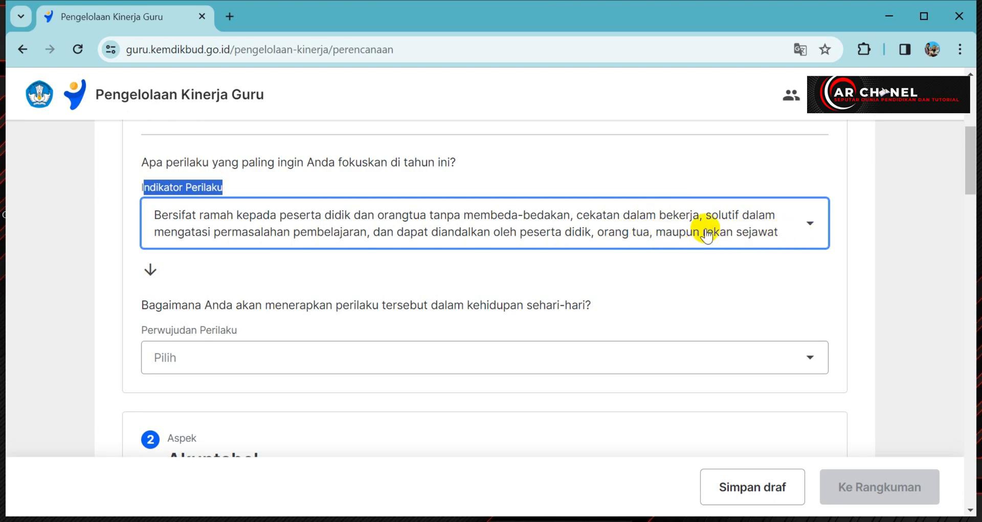
pyautogui.click(354, 261)
pyautogui.scroll(-1, 354, 259)
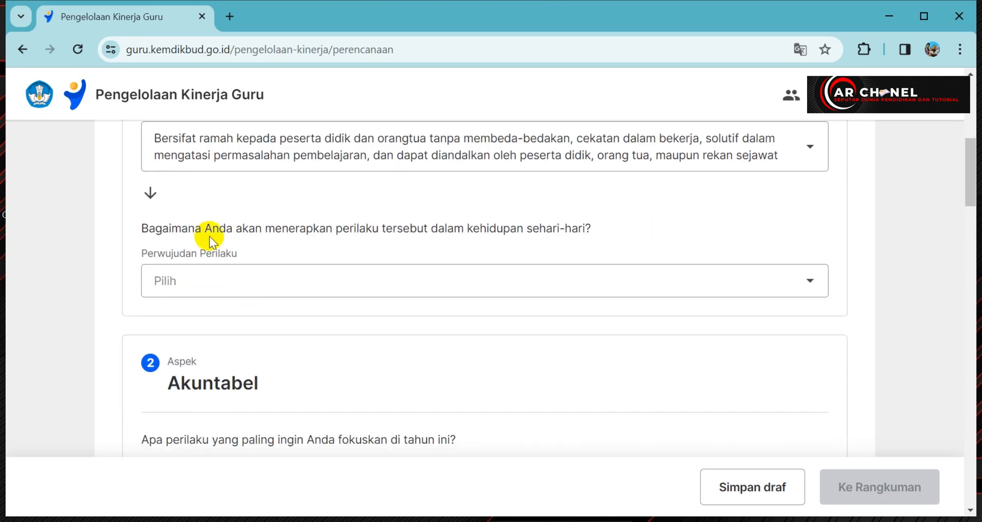
pyautogui.moveTo(142, 228); pyautogui.dragTo(597, 226)
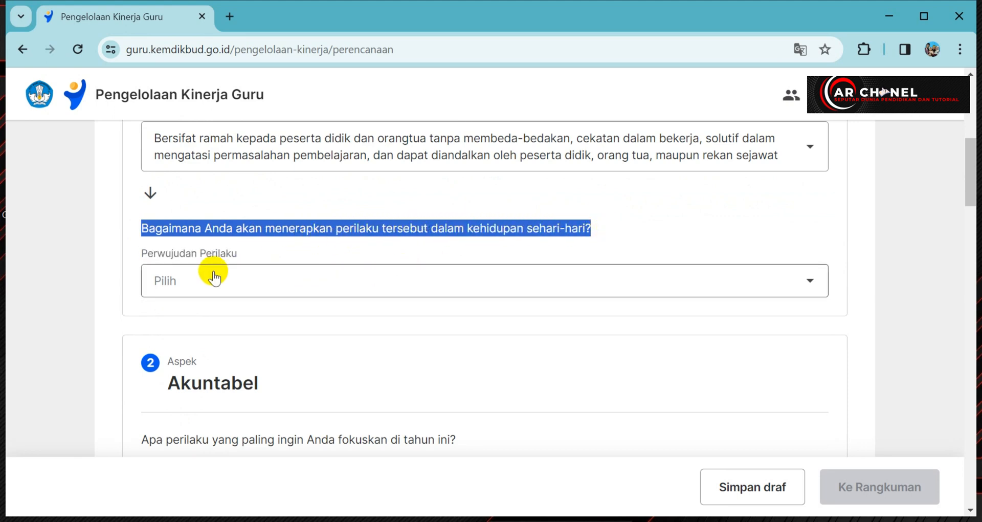
# - Choose "Mengucapkan salam dan sapa dengan sikap ramah" as the Perwujudan Perilaku for the Berorientasi Pelayanan aspect
pyautogui.moveTo(148, 255); pyautogui.dragTo(266, 253)
pyautogui.click(305, 282)
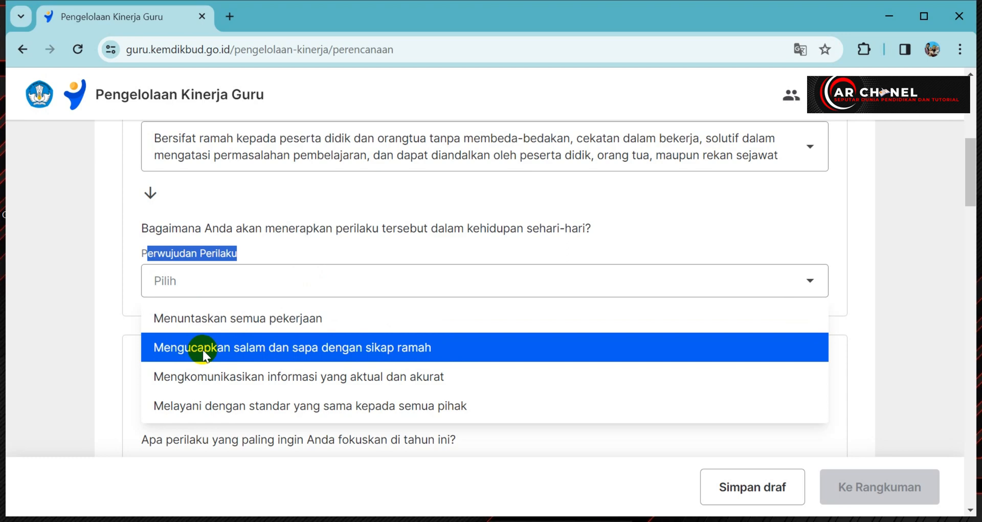
pyautogui.click(304, 349)
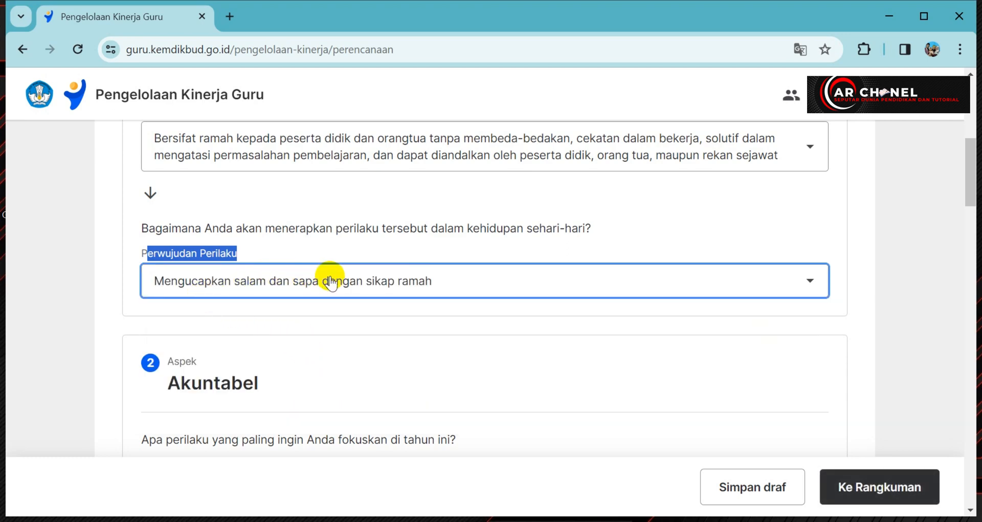
pyautogui.click(421, 288)
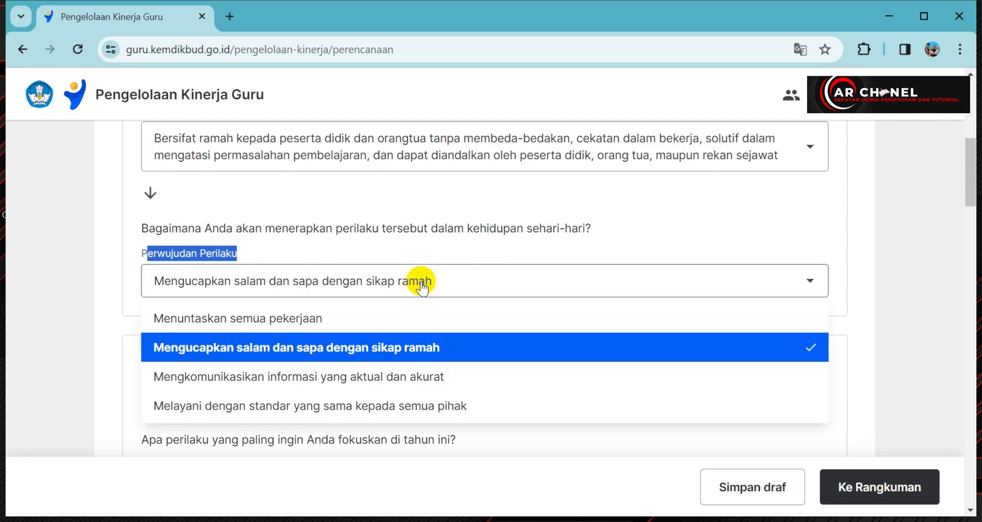
pyautogui.click(416, 280)
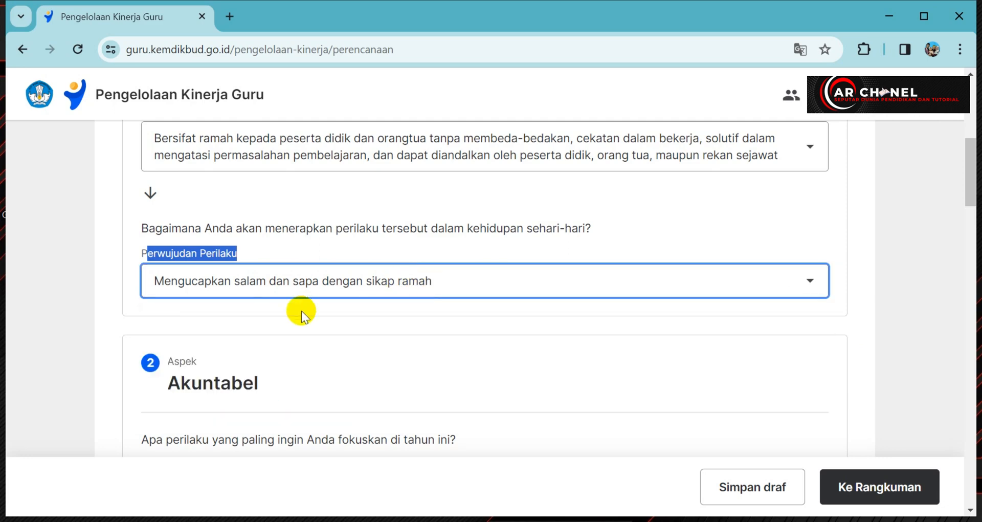
pyautogui.scroll(-2, 301, 311)
pyautogui.click(315, 270)
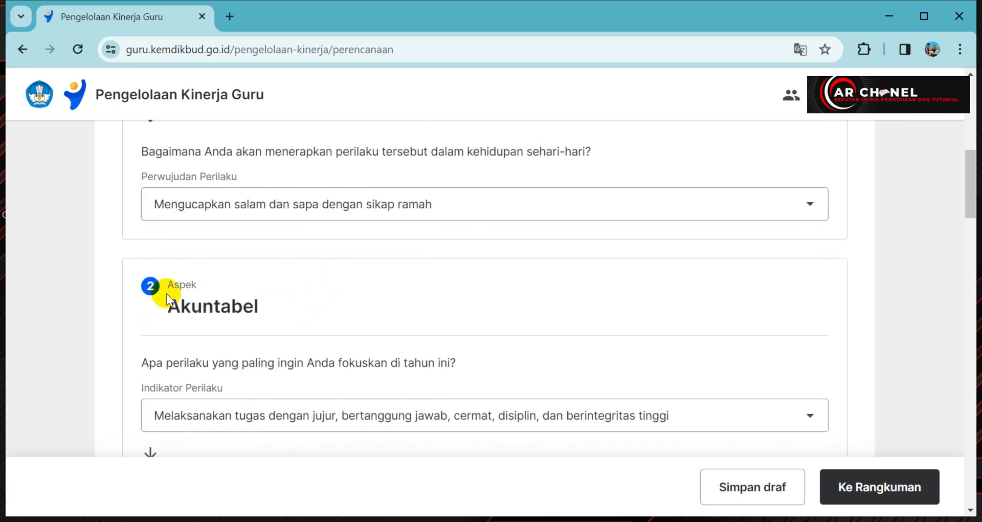
# - Select "Melaksanakan tugas dengan jujur, bertanggung jawab, cermat, disiplin, dan berintegritas tinggi" as the Indikator Perilaku for the Akuntabel aspect
pyautogui.moveTo(161, 310); pyautogui.dragTo(275, 308)
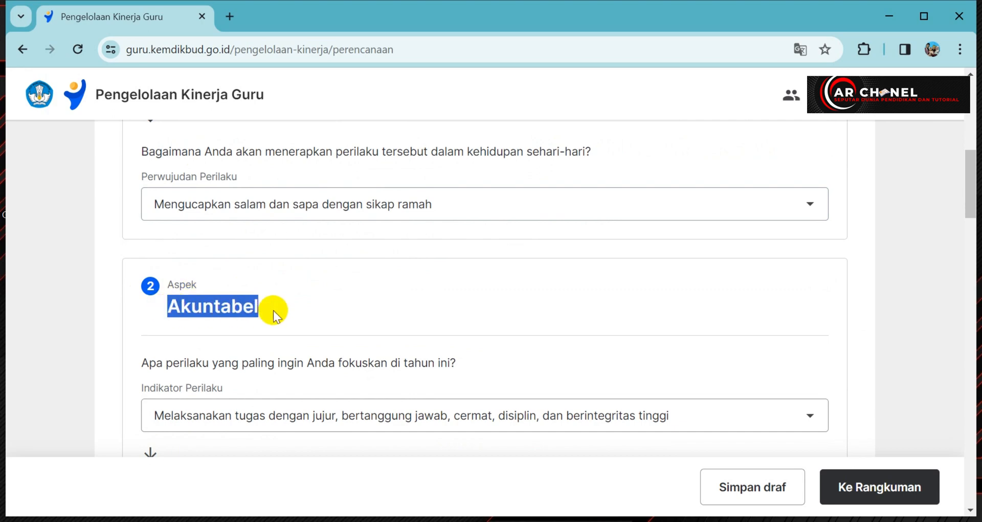
pyautogui.scroll(-3, 274, 308)
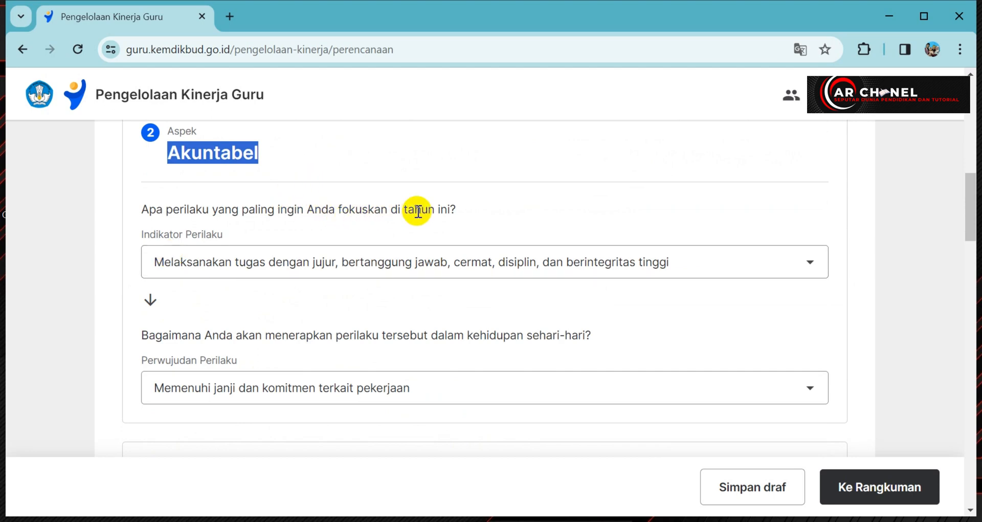
pyautogui.moveTo(136, 229); pyautogui.dragTo(255, 232)
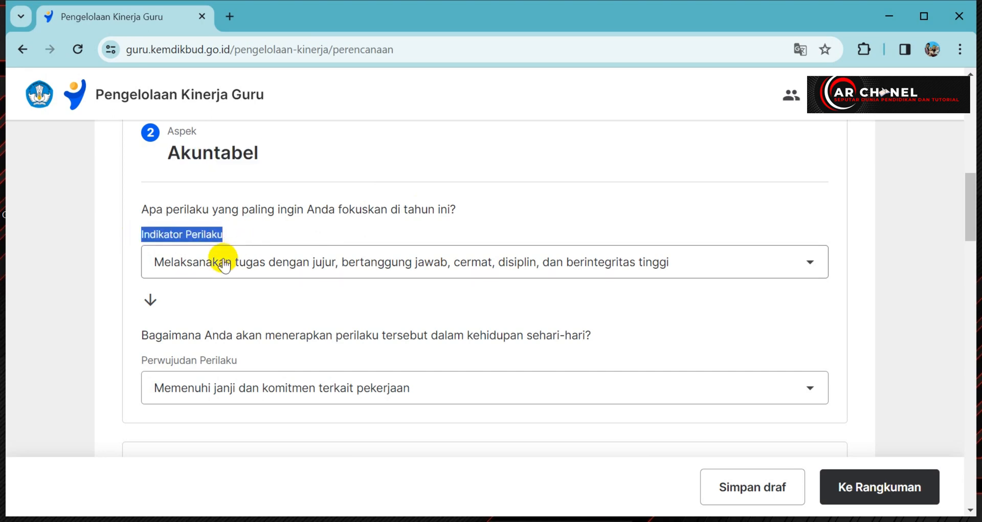
pyautogui.click(287, 264)
pyautogui.click(281, 263)
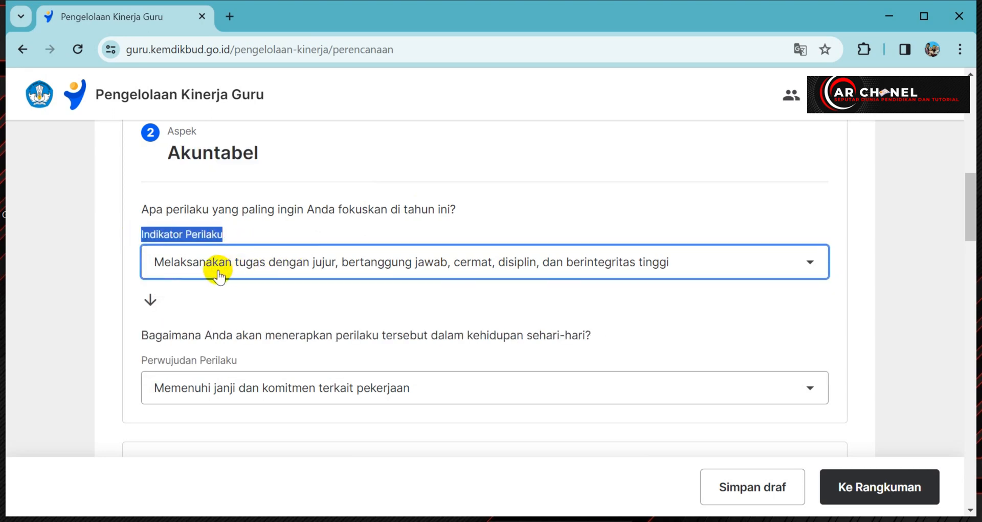
pyautogui.click(266, 271)
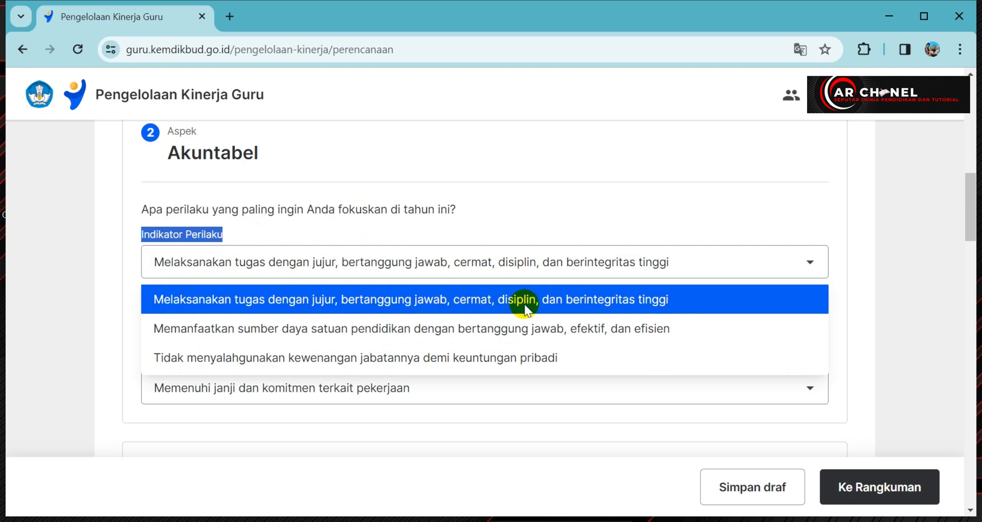
pyautogui.click(569, 302)
pyautogui.click(232, 299)
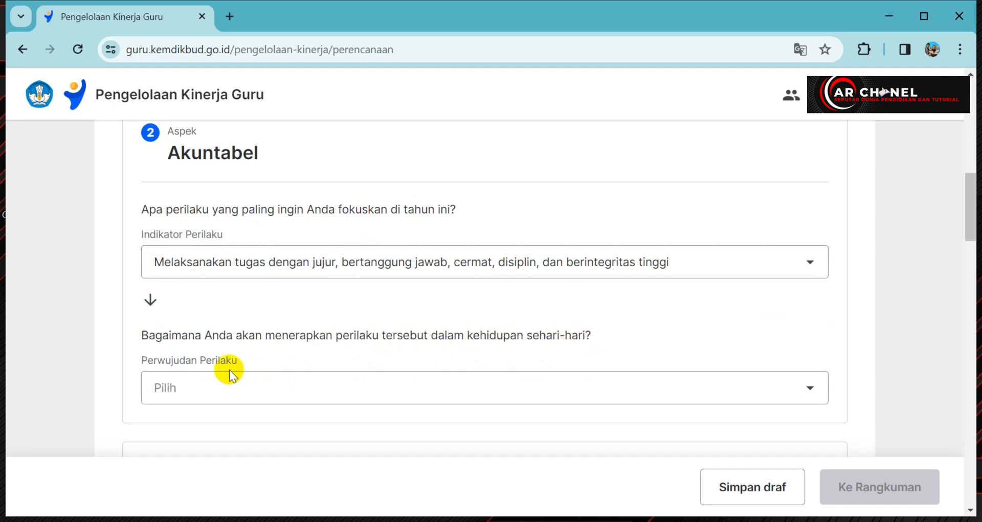
# - Review the Perwujudan Perilaku options for Akuntabel and choose "Memenuhi janji dan komitmen terkait pekerjaan"
pyautogui.click(240, 394)
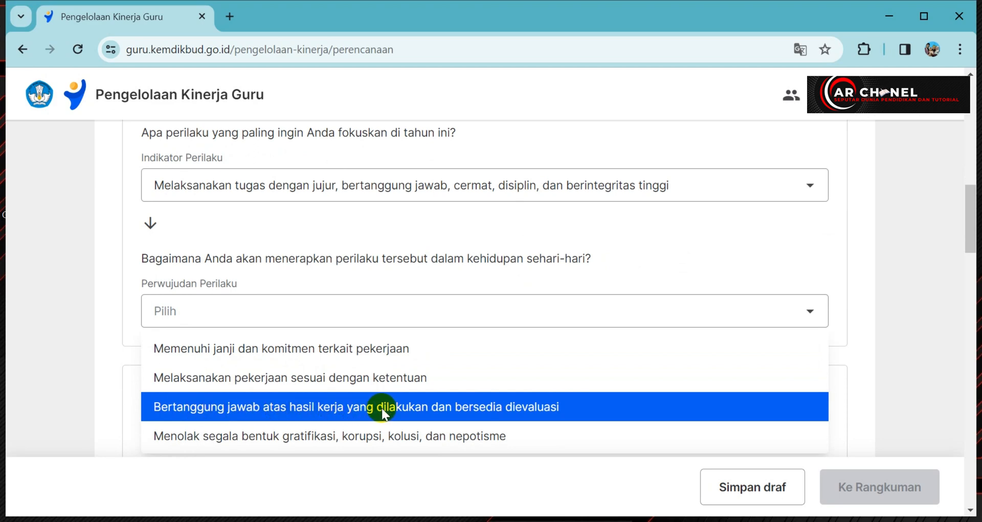
pyautogui.scroll(-1, 381, 407)
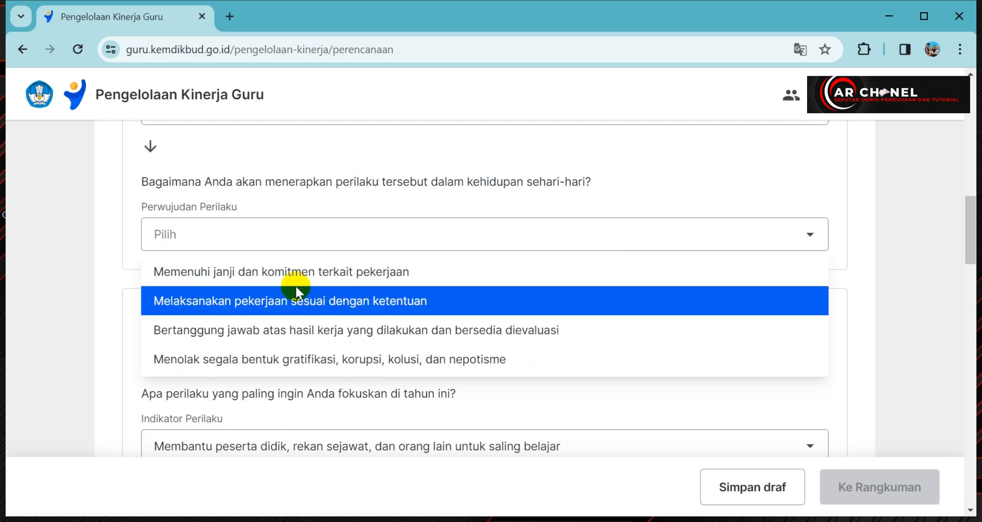
pyautogui.scroll(2, 175, 320)
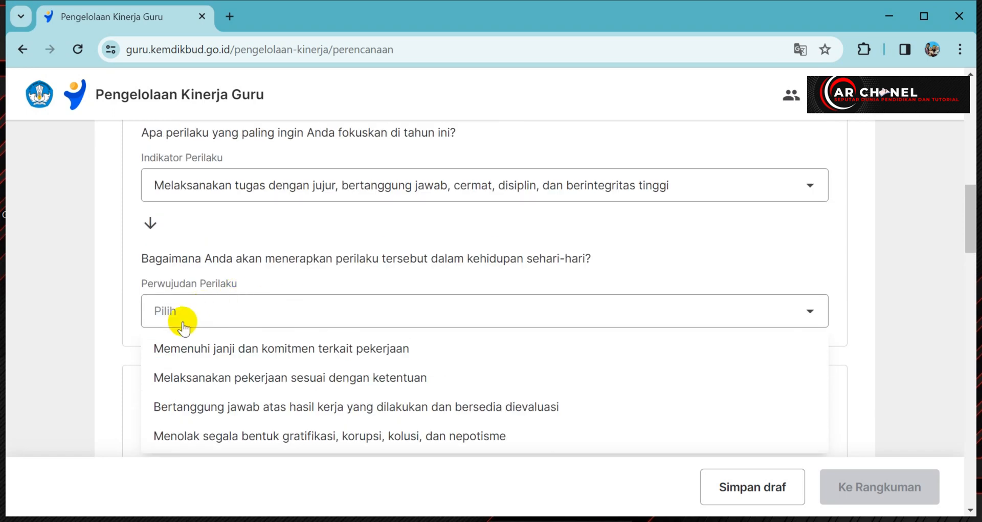
pyautogui.click(222, 351)
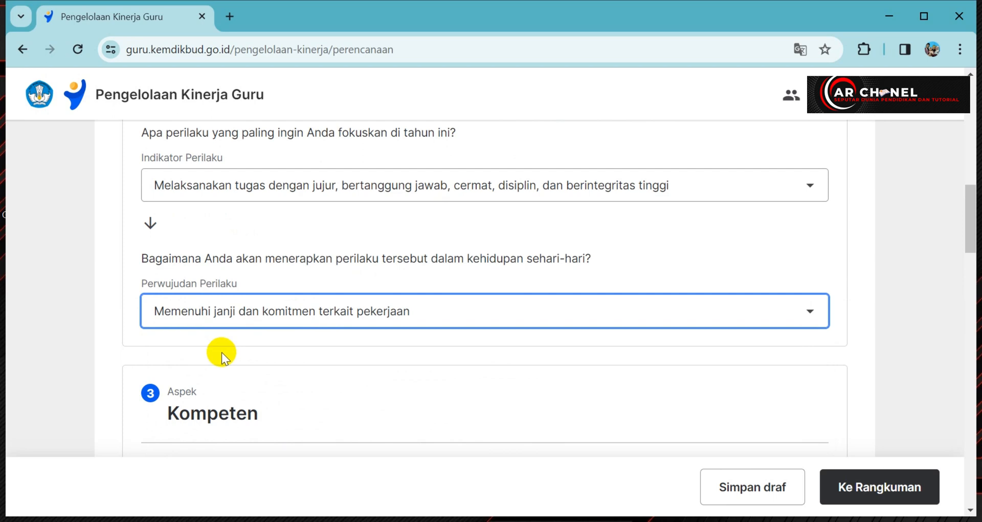
# - Select "Membantu peserta didik, rekan sejawat, dan orang lain untuk saling belajar" as the Indikator Perilaku for the Kompeten aspect
pyautogui.scroll(-2, 221, 351)
pyautogui.moveTo(164, 336); pyautogui.dragTo(289, 335)
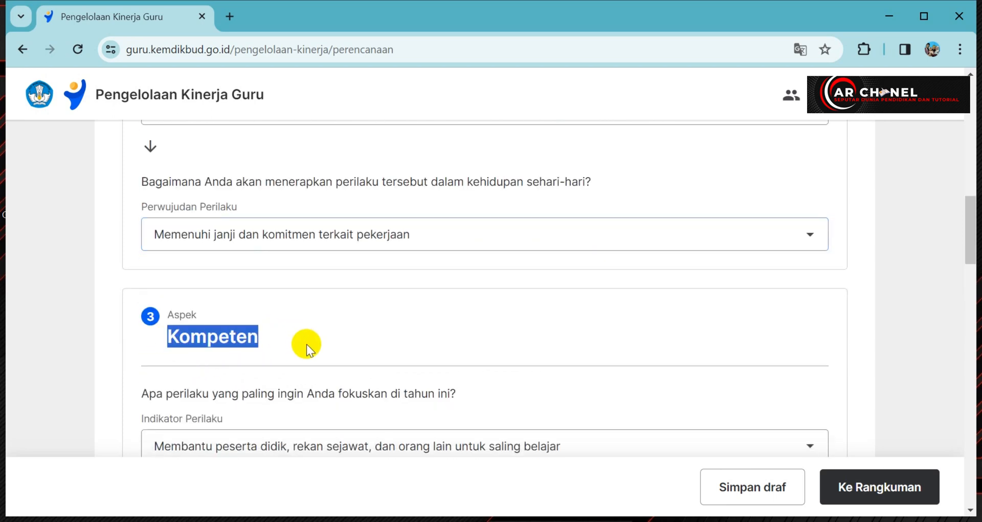
pyautogui.scroll(-3, 307, 345)
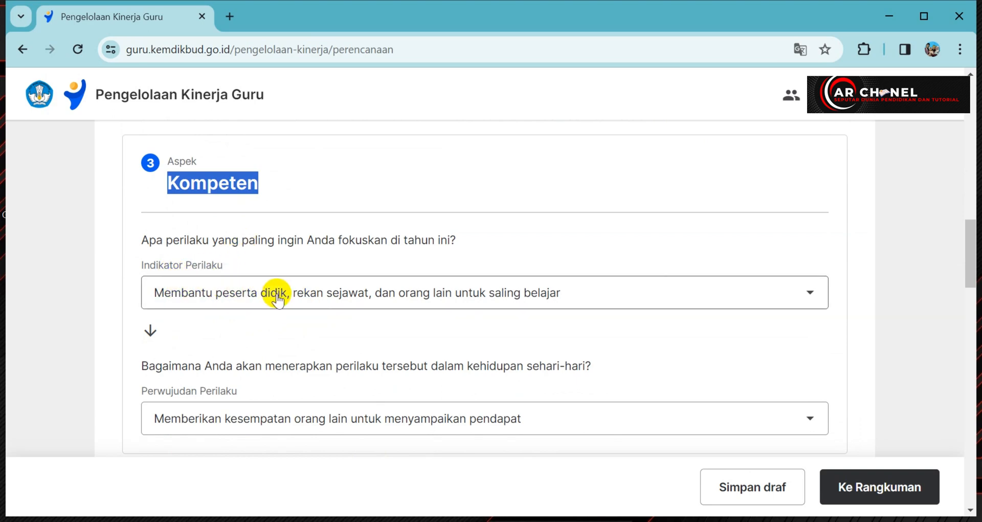
pyautogui.click(282, 294)
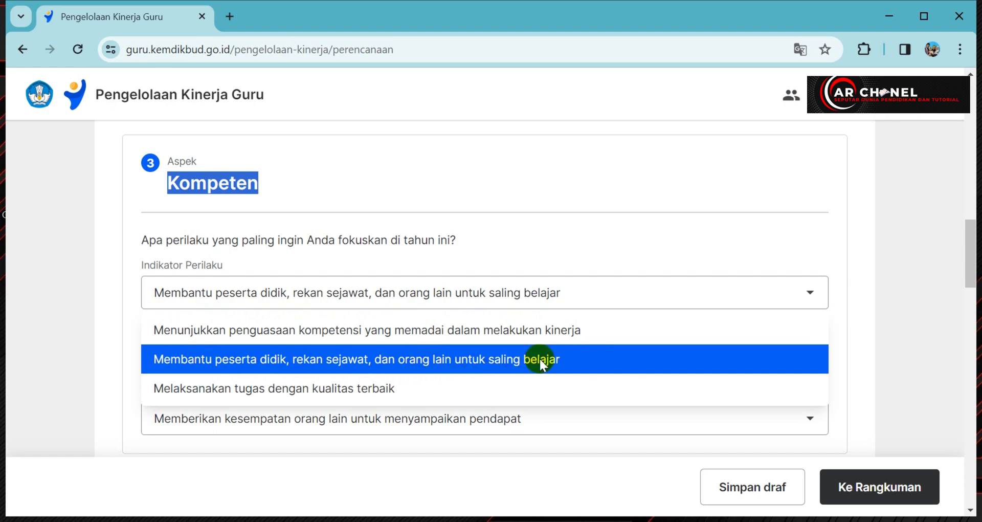
pyautogui.click(320, 357)
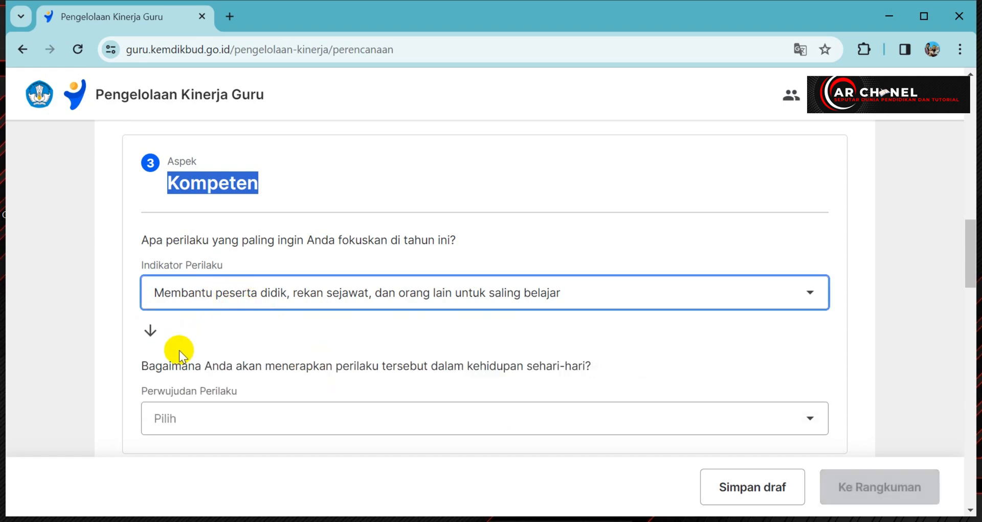
# - Set the Perwujudan Perilaku for Kompeten to "Memberikan kesempatan orang lain untuk menyampaikan pendapat"
pyautogui.scroll(-1, 190, 372)
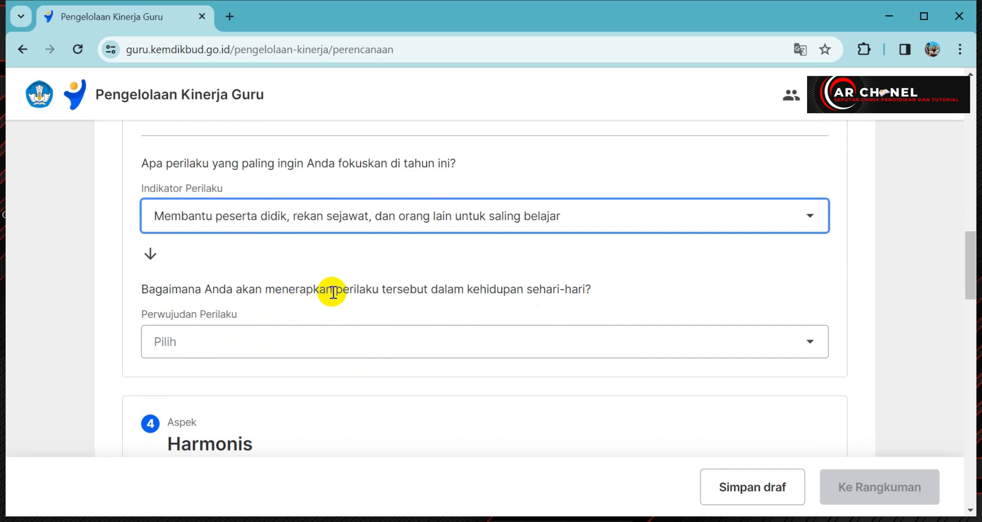
pyautogui.click(252, 339)
pyautogui.scroll(-1, 252, 339)
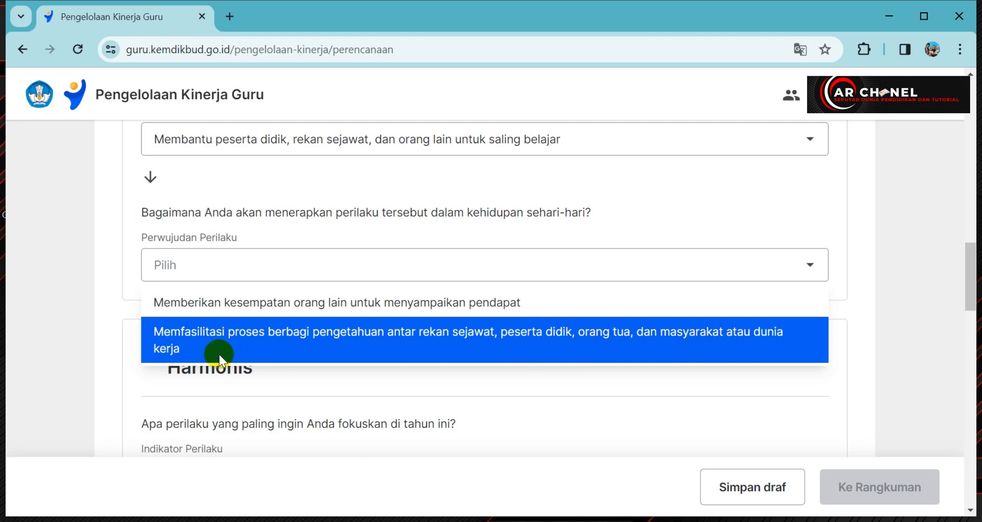
pyautogui.click(211, 305)
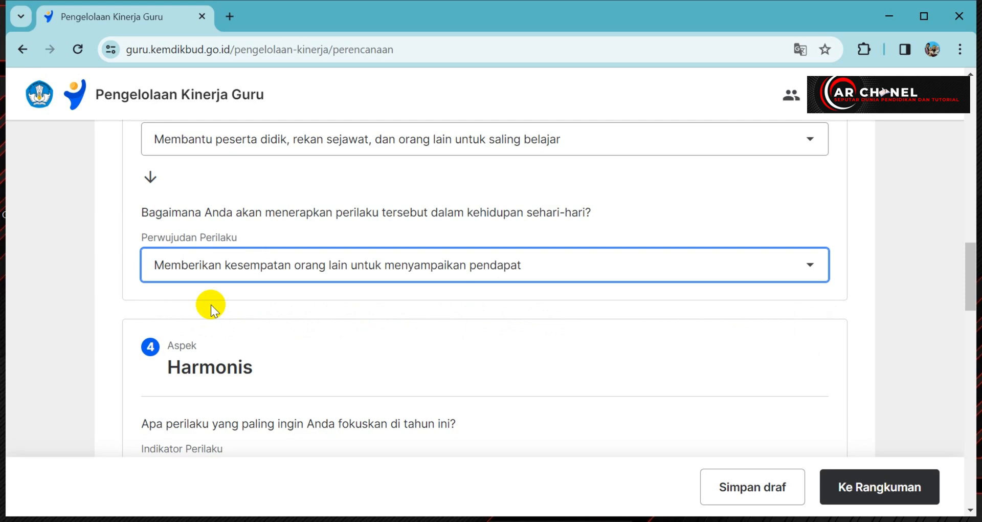
# - Select "Menghargai setiap warga satuan pendidikan apapun latar belakangnya" as the Indikator Perilaku for the Harmonis aspect
pyautogui.scroll(-1, 246, 309)
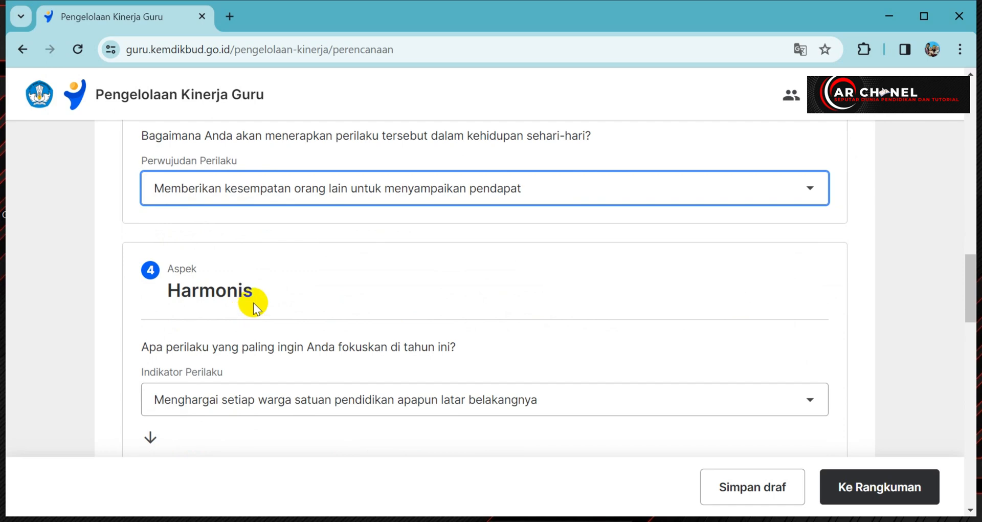
pyautogui.moveTo(259, 293); pyautogui.dragTo(154, 291)
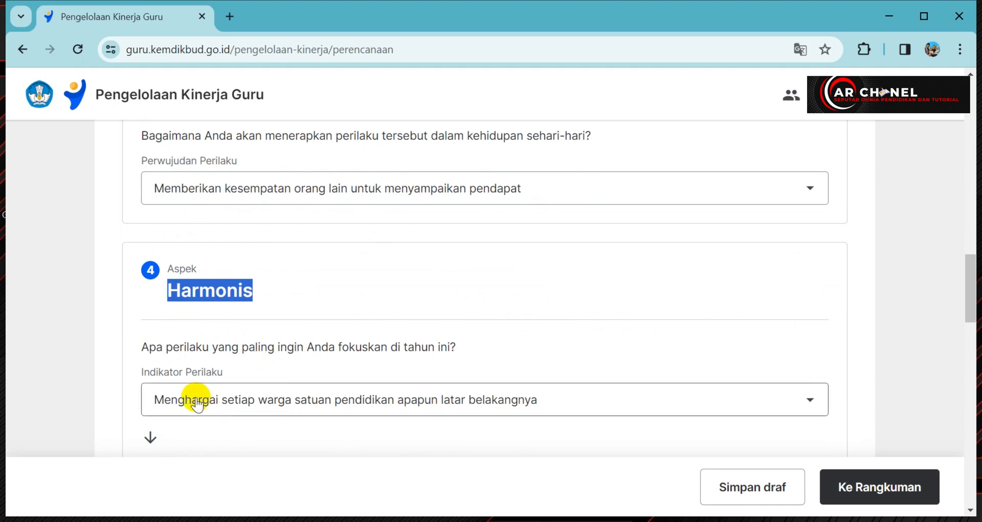
pyautogui.scroll(-1, 128, 396)
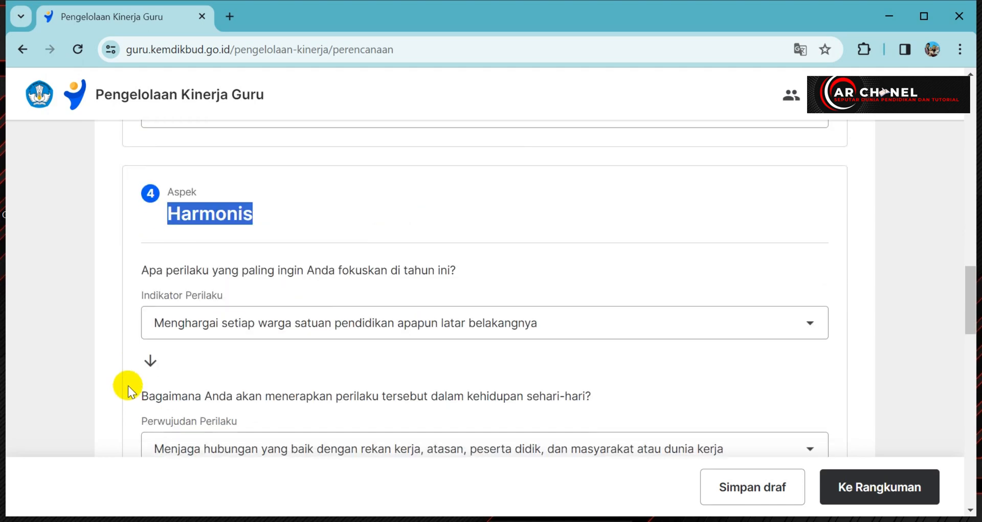
pyautogui.click(268, 325)
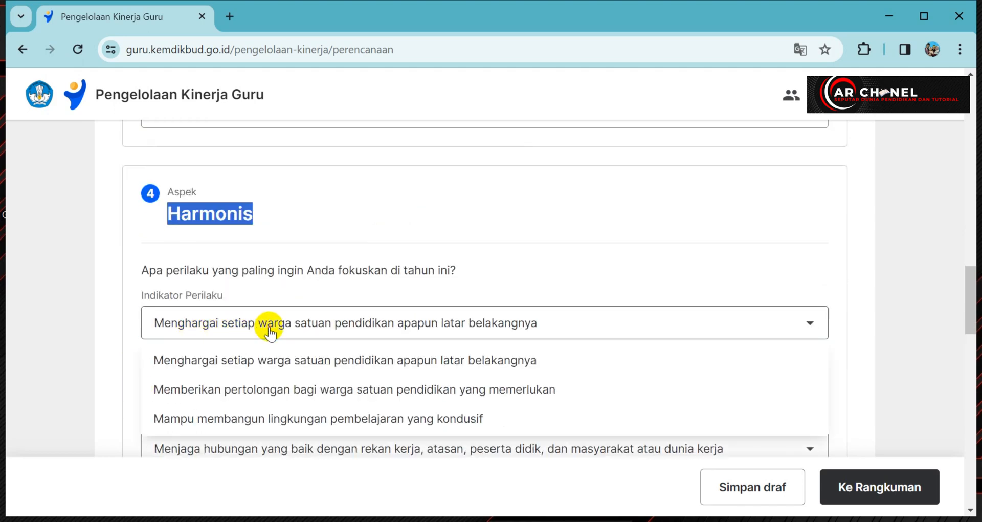
pyautogui.click(385, 362)
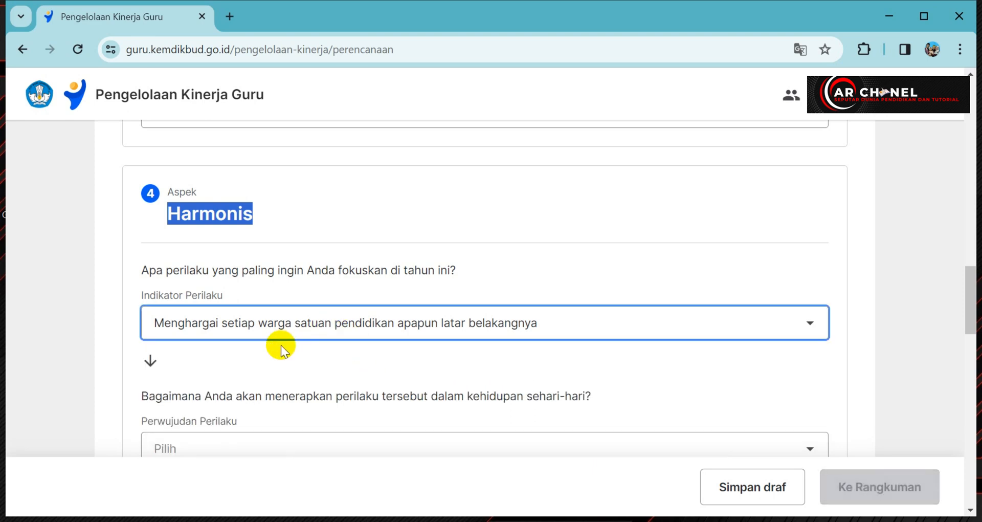
# - Set the Perwujudan Perilaku for Harmonis to "Menjaga hubungan yang baik dengan rekan kerja, atasan, peserta didik, dan masyarakat atau dunia kerja"
pyautogui.scroll(-2, 280, 344)
pyautogui.moveTo(128, 327); pyautogui.dragTo(608, 322)
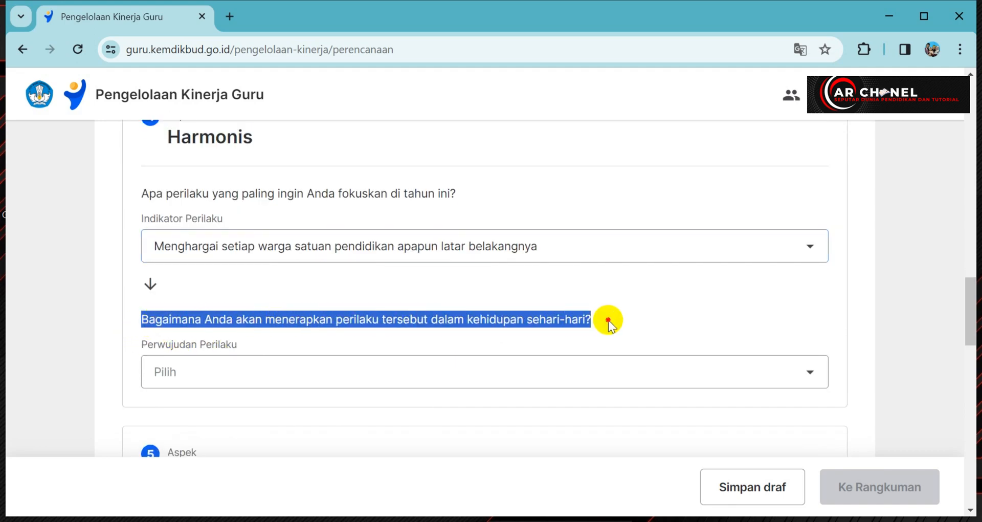
pyautogui.click(258, 373)
pyautogui.scroll(-2, 241, 364)
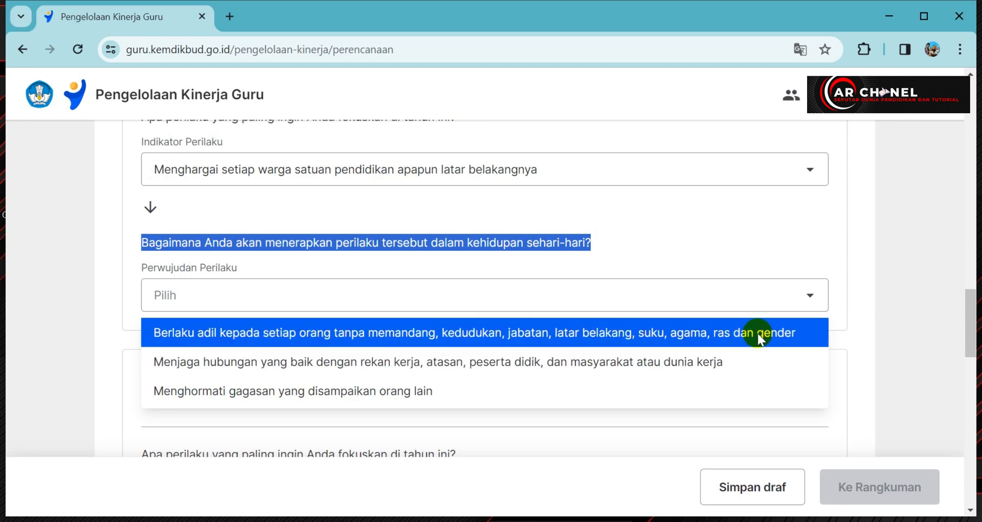
pyautogui.click(217, 365)
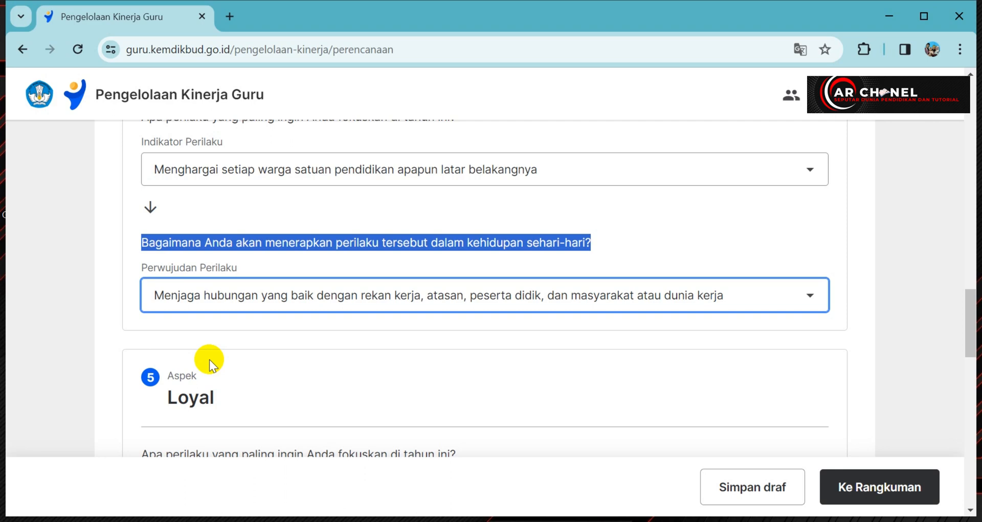
# - Select "Menjaga nama baik satuan pendidikan, sesama guru, dan peserta didik dimanapun berada" as the Indikator Perilaku for the Loyal aspect
pyautogui.scroll(-1, 209, 359)
pyautogui.moveTo(217, 325); pyautogui.dragTo(163, 300)
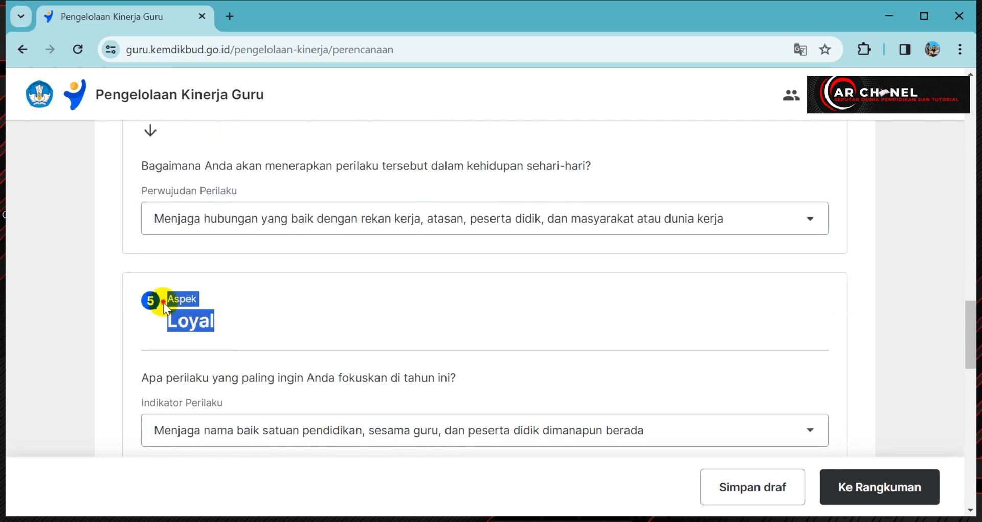
pyautogui.scroll(-3, 266, 318)
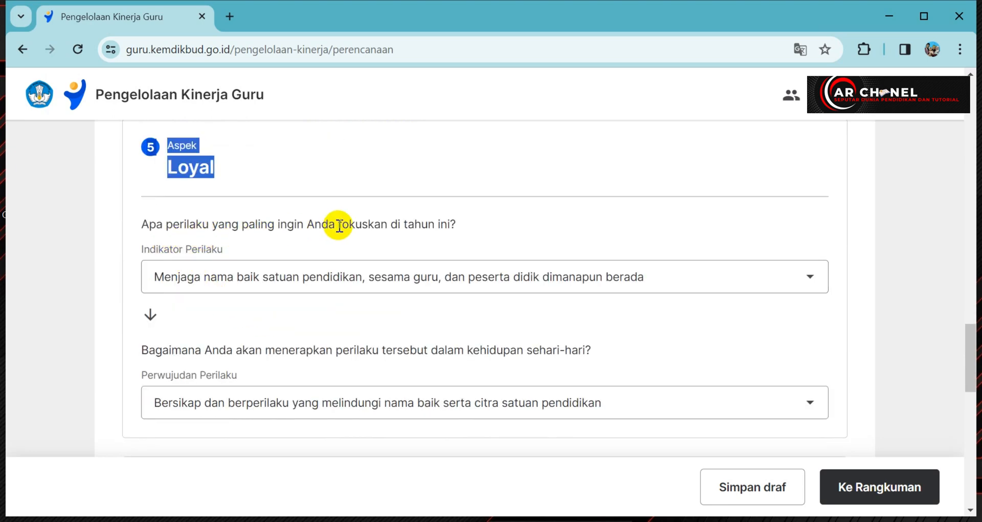
pyautogui.scroll(1, 340, 224)
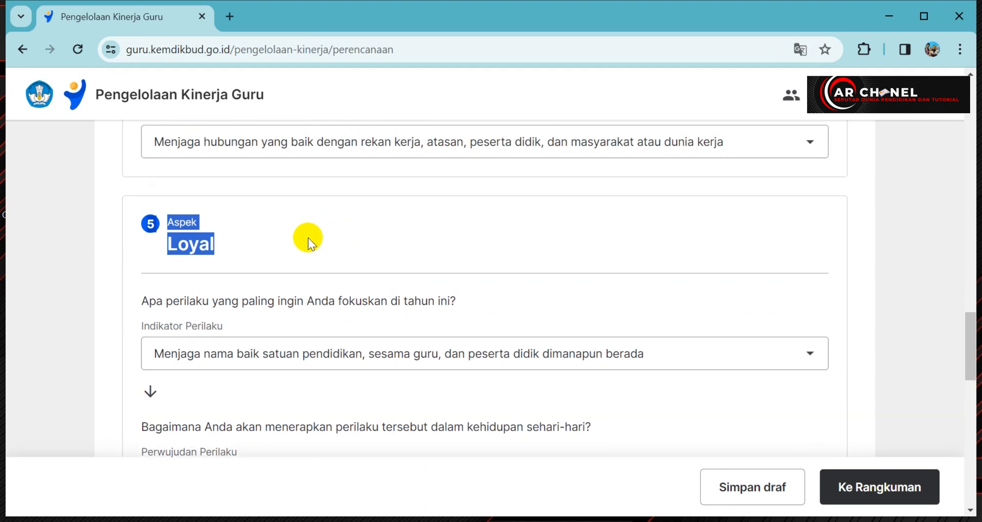
pyautogui.click(224, 364)
pyautogui.scroll(-1, 270, 372)
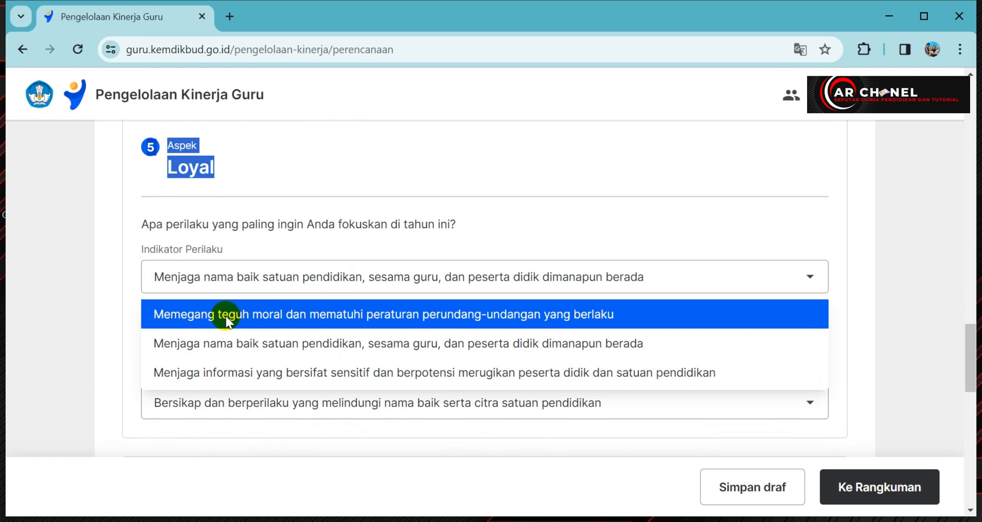
pyautogui.click(230, 343)
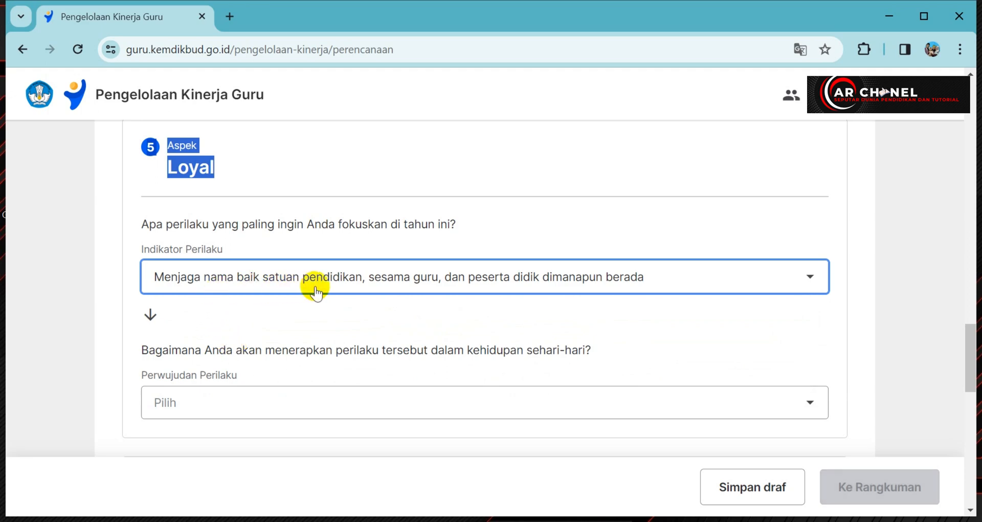
# - Set the Perwujudan Perilaku for Loyal to "Bersikap dan berperilaku yang melindungi nama baik serta citra satuan pendidikan"
pyautogui.moveTo(149, 349); pyautogui.dragTo(463, 349)
pyautogui.scroll(-3, 247, 345)
pyautogui.click(235, 258)
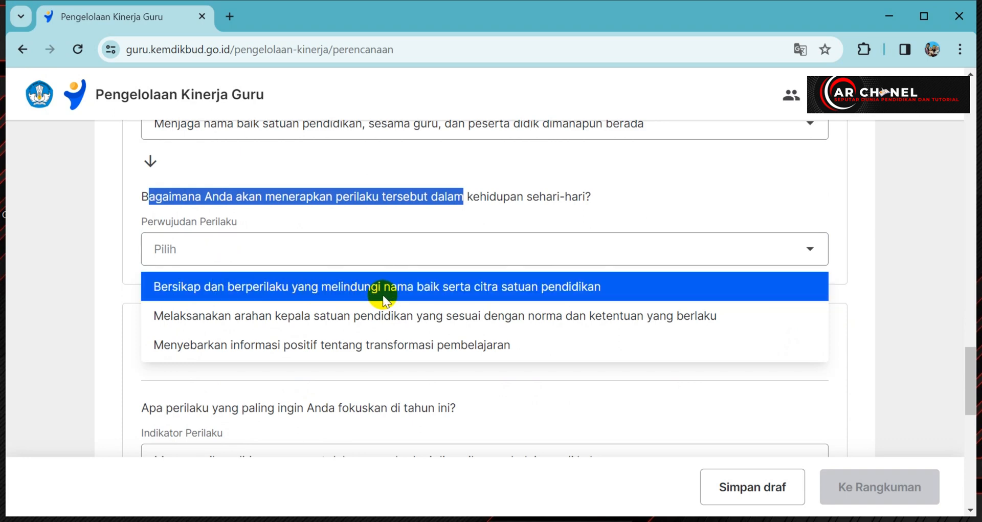
pyautogui.click(418, 294)
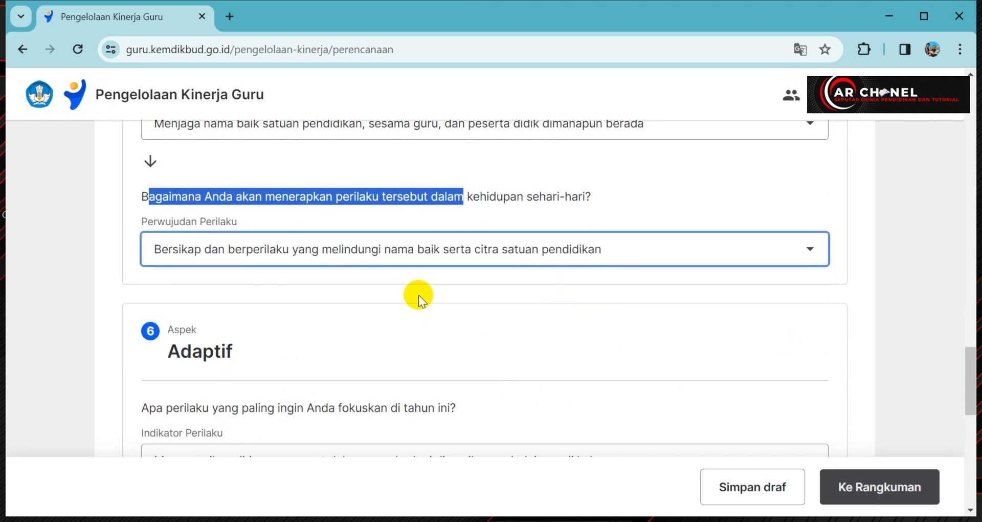
# - Select "Menyesuaikan diri secara cepat dalam menghadapi dinamika pembelajaran di kelas" as the Indikator Perilaku for the Adaptif aspect
pyautogui.scroll(-1, 265, 310)
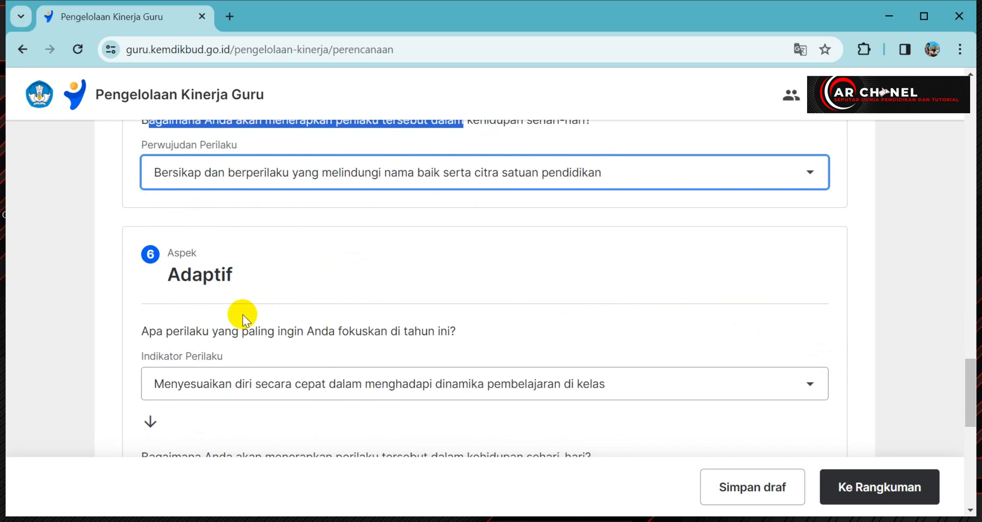
pyautogui.doubleClick(217, 274)
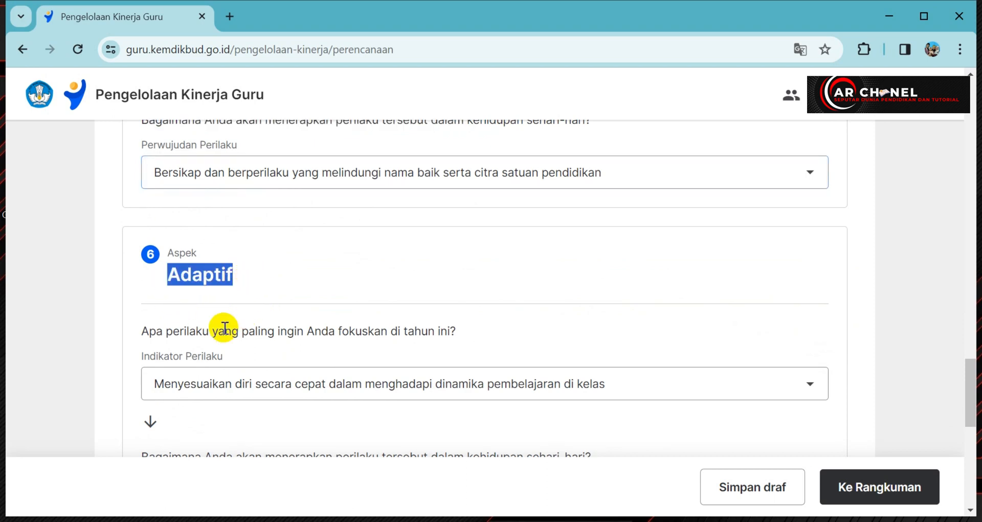
pyautogui.scroll(-1, 211, 336)
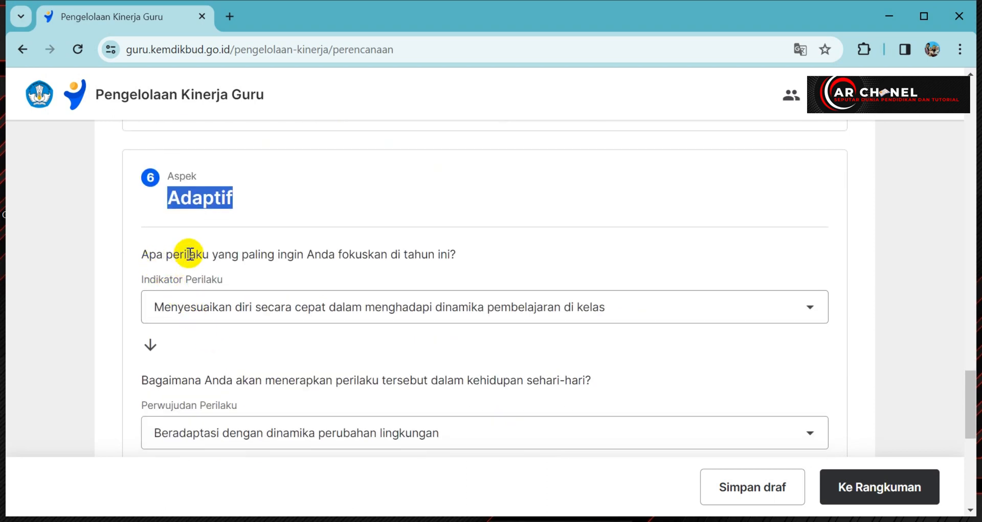
pyautogui.click(206, 309)
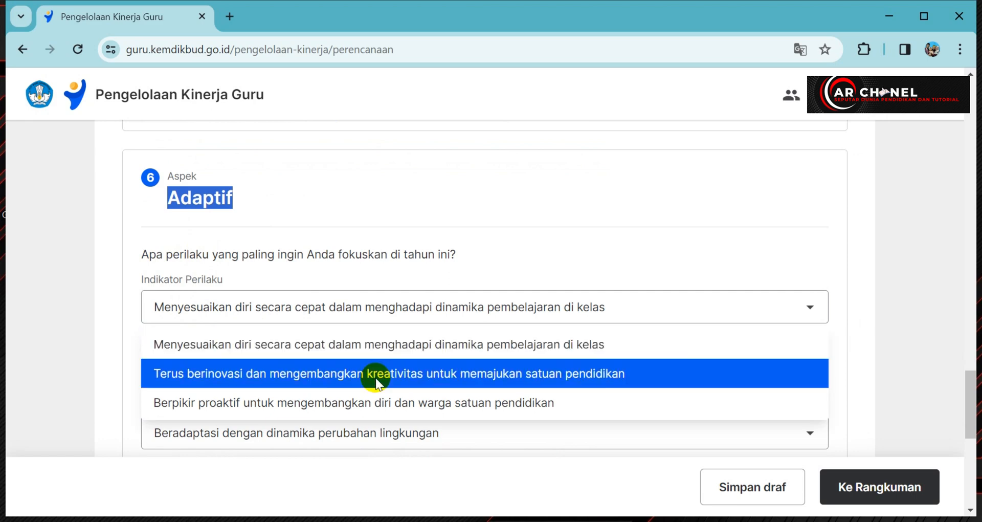
pyautogui.click(259, 348)
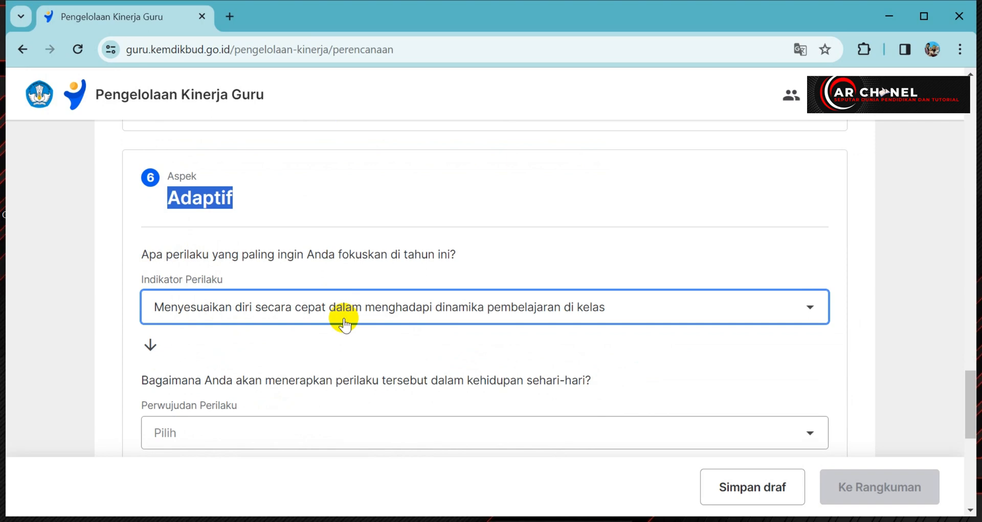
# - Set the Perwujudan Perilaku for Adaptif to "Beradaptasi dengan dinamika perubahan lingkungan"
pyautogui.click(226, 376)
pyautogui.scroll(-2, 230, 333)
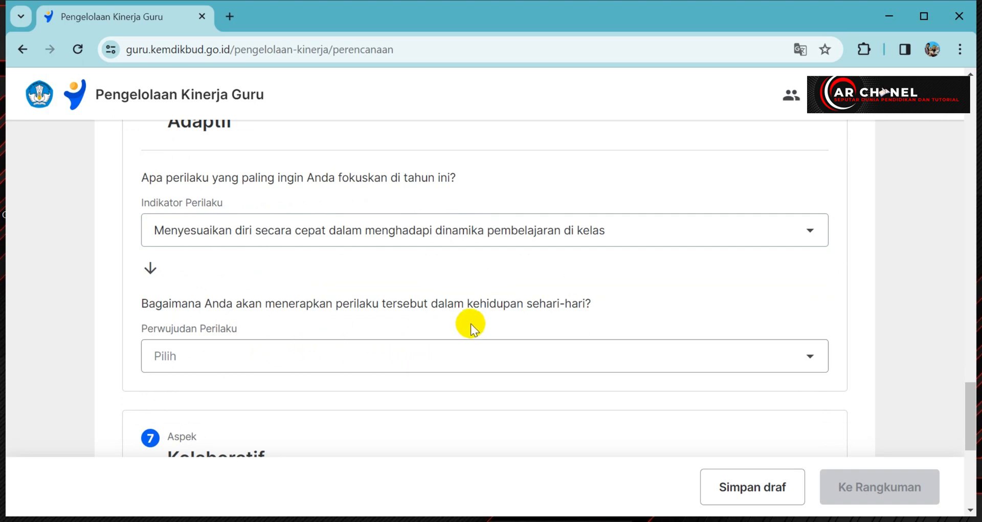
pyautogui.click(323, 360)
pyautogui.scroll(-1, 324, 361)
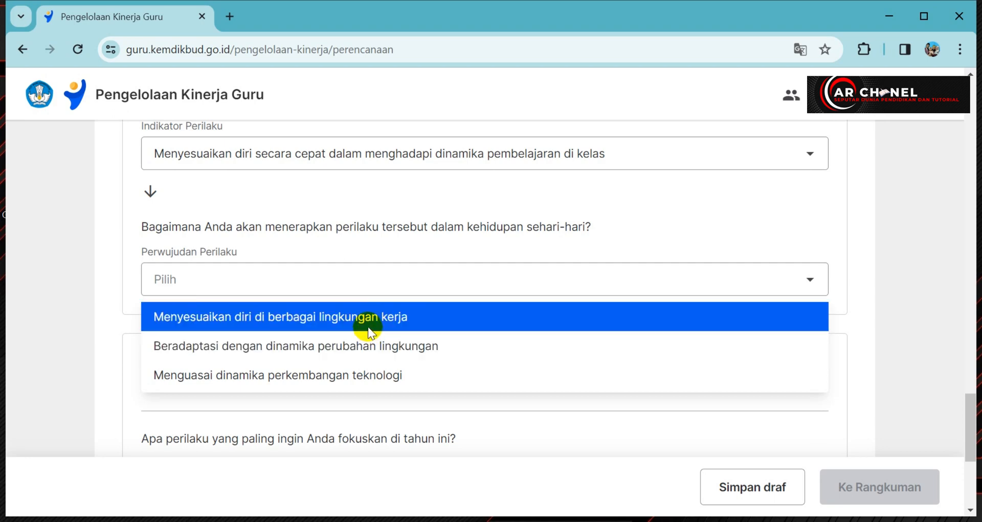
pyautogui.click(324, 351)
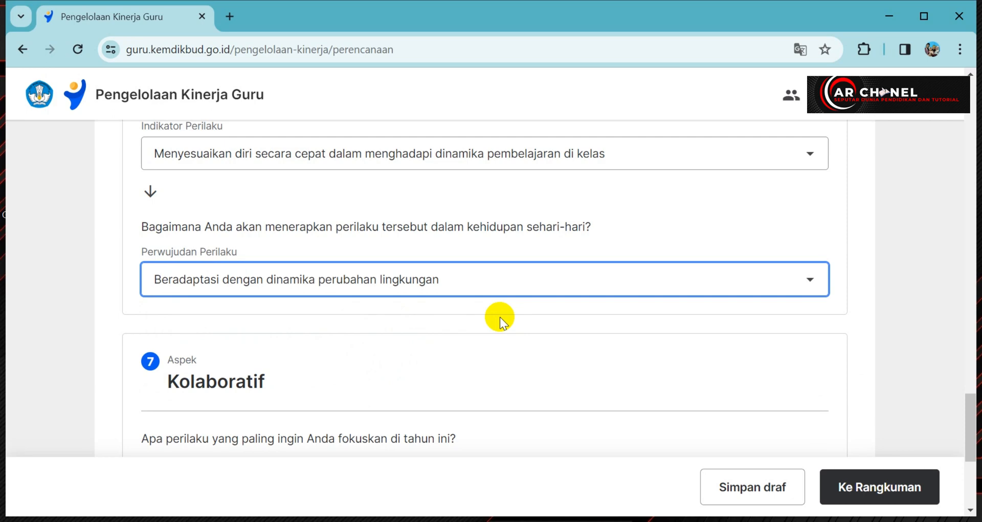
# - Review the Indikator Perilaku and Perwujudan Perilaku options offered for the Kolaboratif aspect
pyautogui.scroll(-1, 265, 311)
pyautogui.moveTo(282, 297); pyautogui.dragTo(179, 305)
pyautogui.scroll(-2, 302, 325)
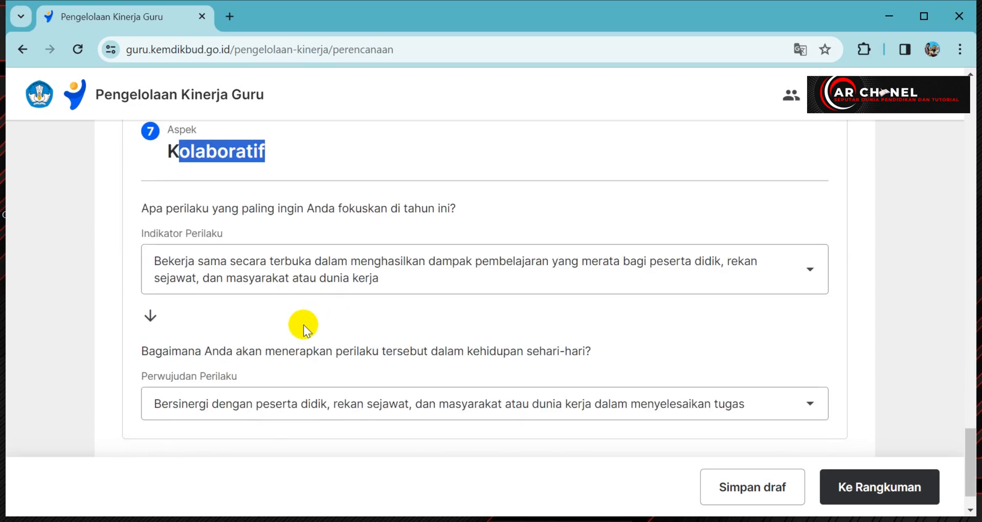
pyautogui.click(220, 271)
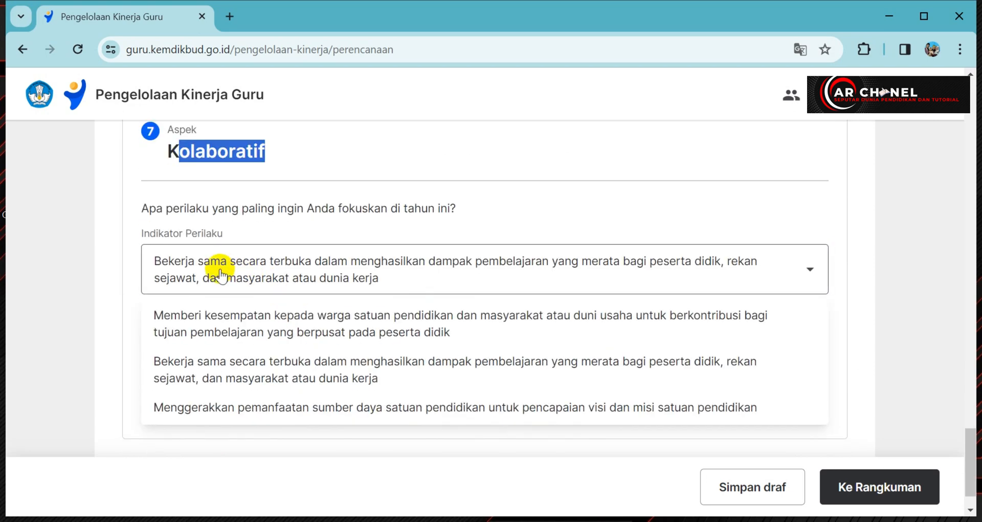
pyautogui.click(221, 271)
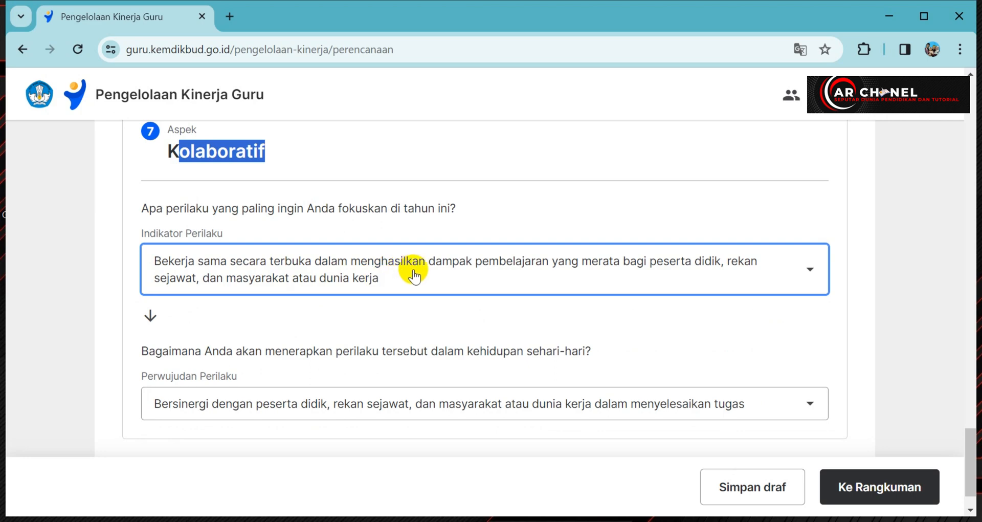
pyautogui.scroll(-1, 205, 382)
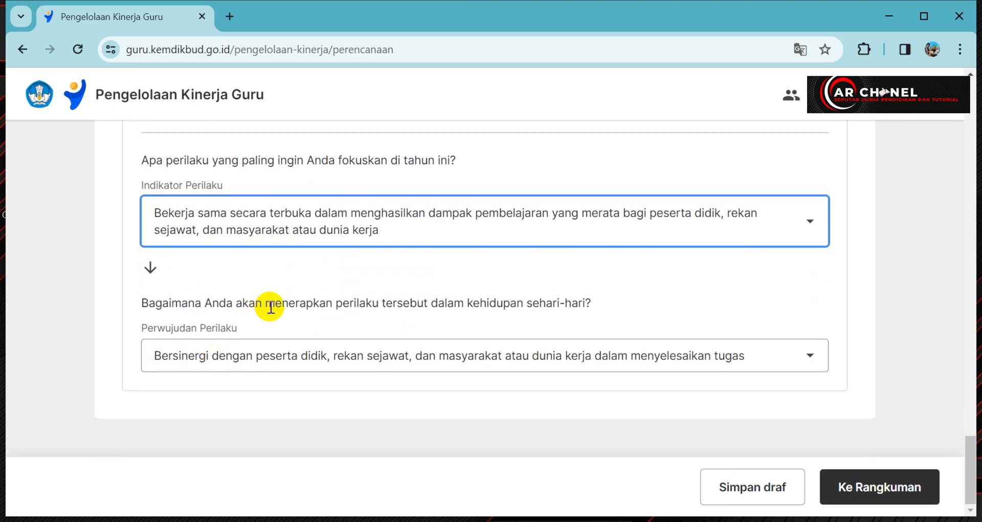
pyautogui.moveTo(268, 306); pyautogui.dragTo(431, 304)
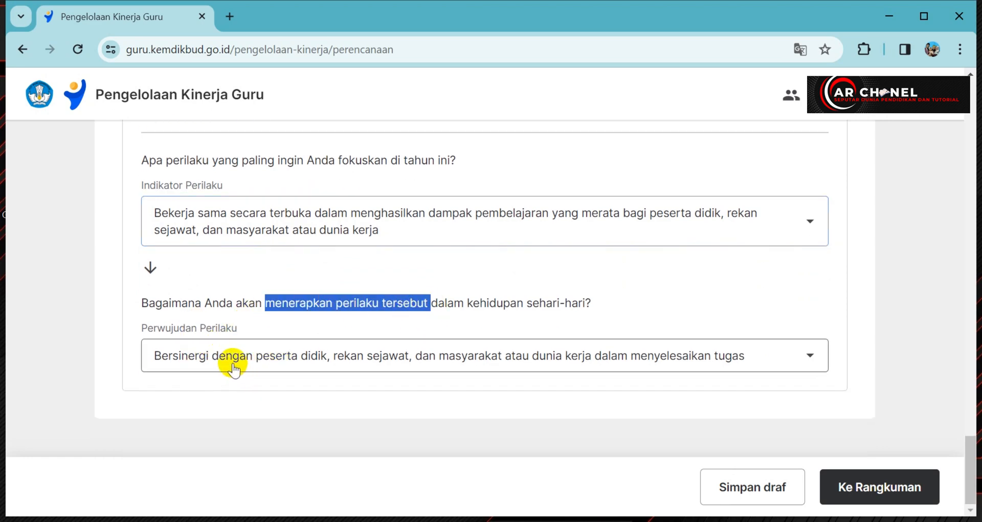
pyautogui.click(233, 363)
pyautogui.click(233, 364)
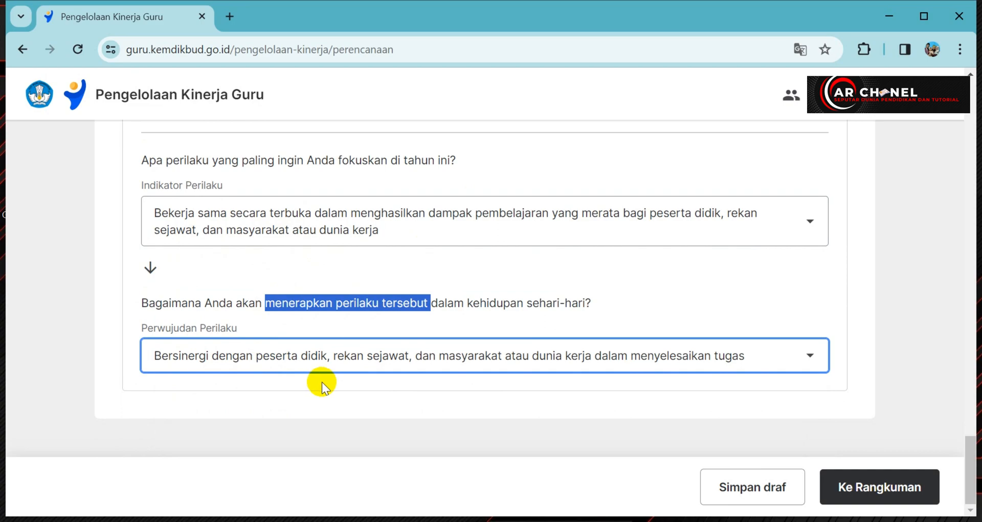
pyautogui.click(385, 393)
# - Check the choices across the Perilaku Kerja aspects and save the performance plan as a draft
pyautogui.scroll(7, 449, 395)
pyautogui.scroll(18, 450, 398)
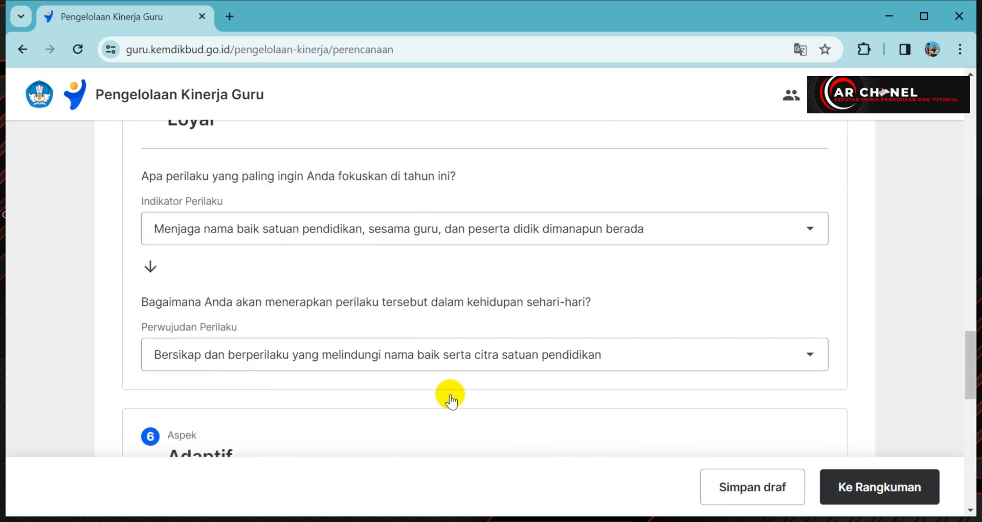
pyautogui.scroll(15, 377, 371)
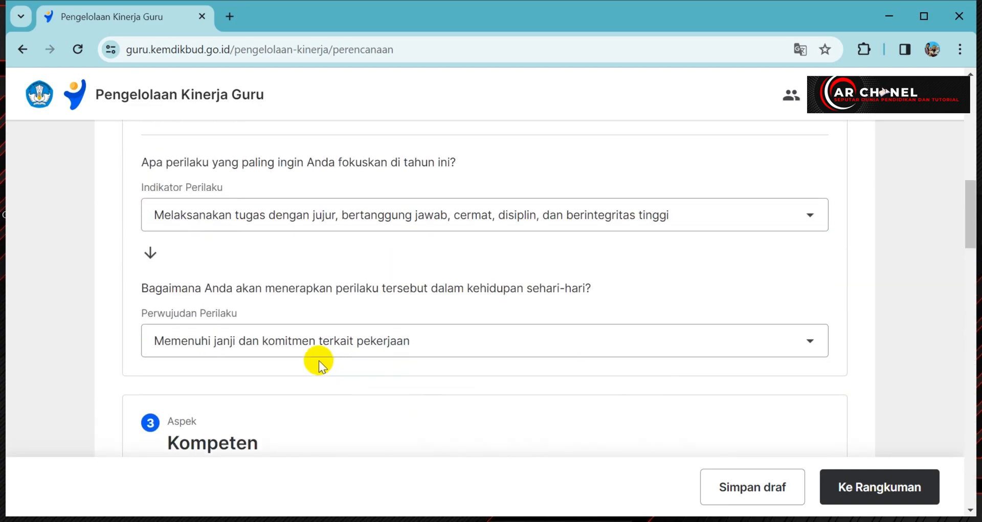
pyautogui.scroll(-20, 226, 352)
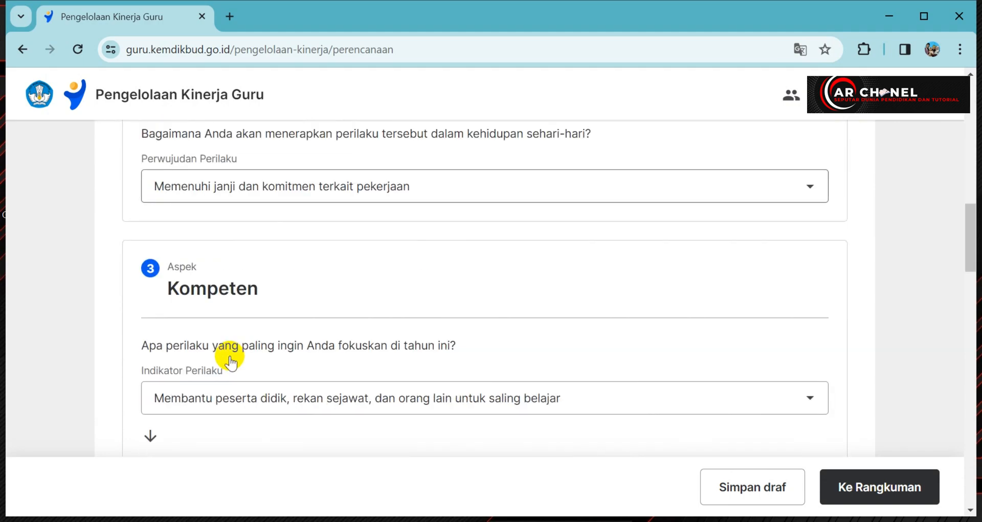
pyautogui.scroll(-3, 213, 358)
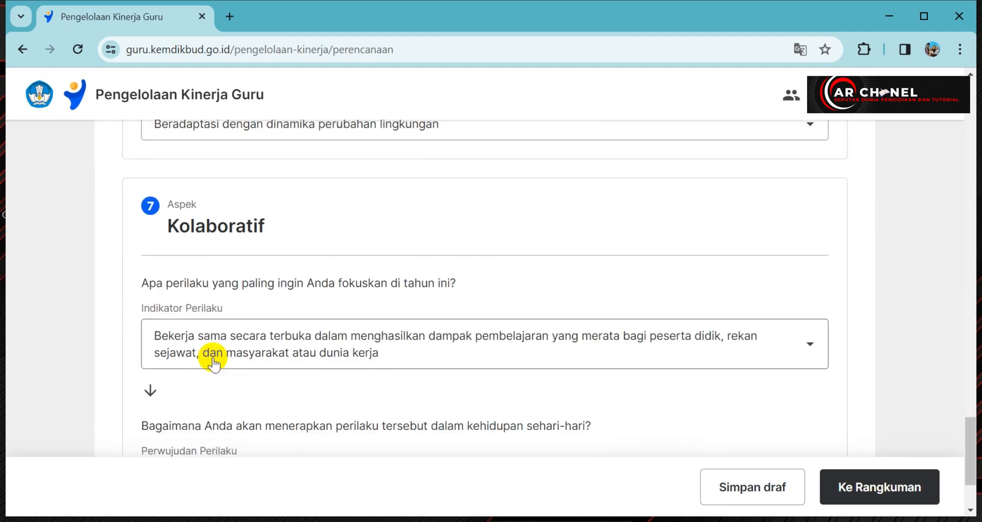
pyautogui.scroll(3, 213, 355)
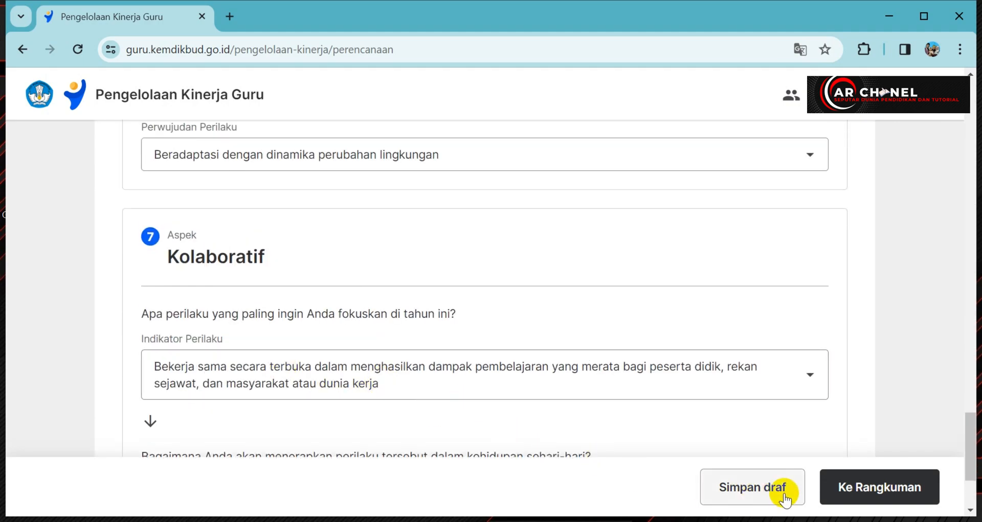
pyautogui.click(751, 486)
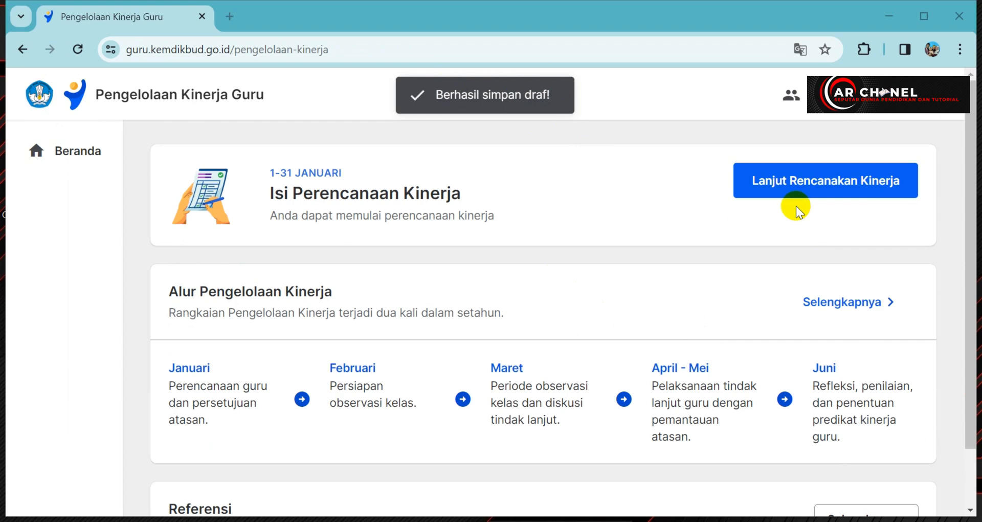
# - Resume the saved performance plan and advance through Pengembangan Kompetensi and Tugas Tambahan to the Perilaku Kerja stage
pyautogui.click(782, 190)
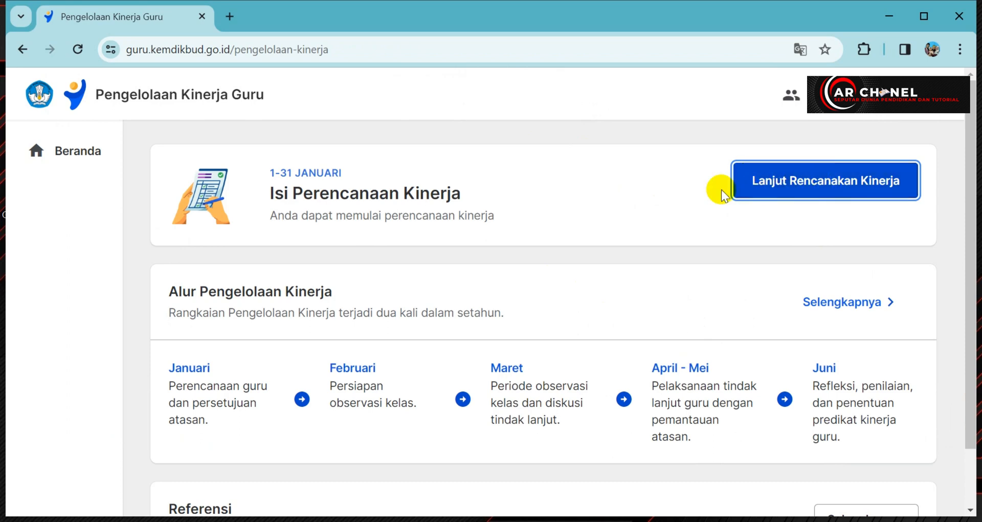
pyautogui.click(824, 189)
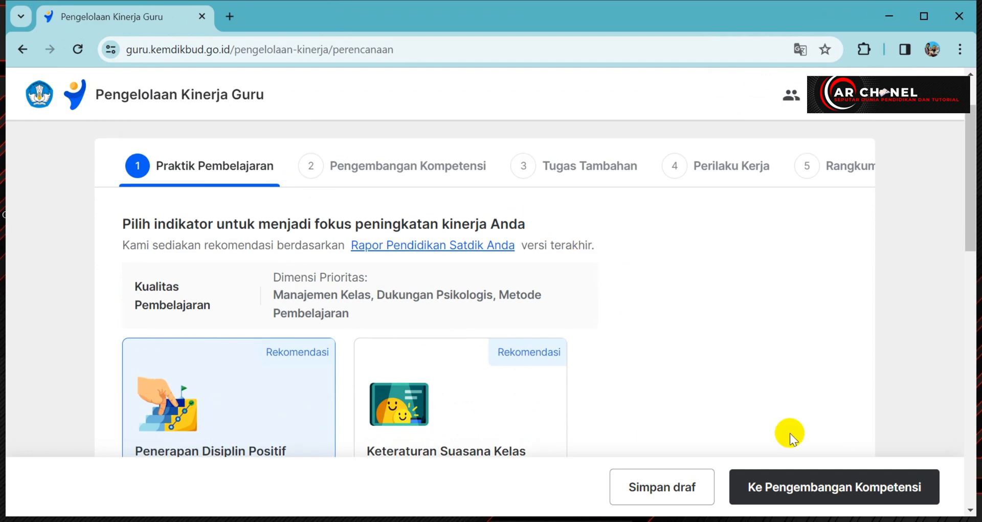
pyautogui.click(792, 504)
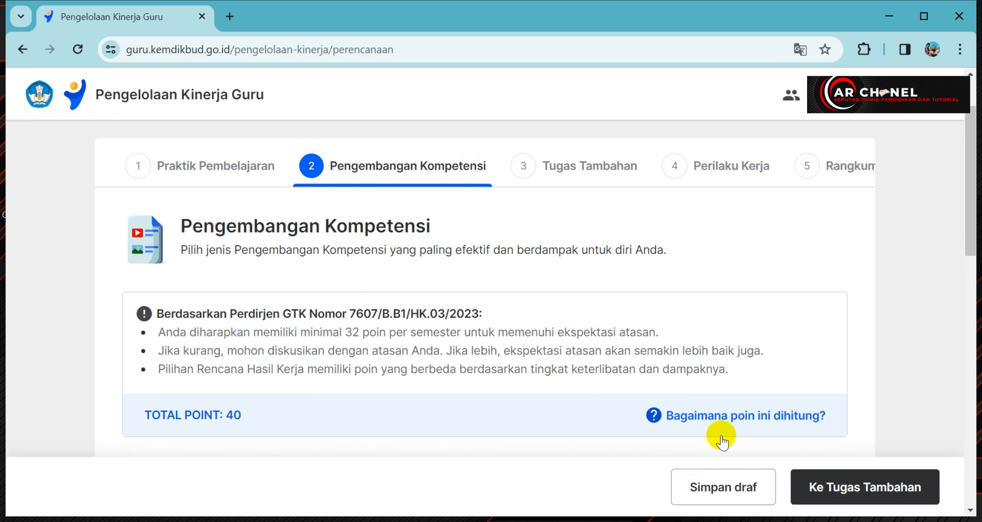
pyautogui.click(874, 488)
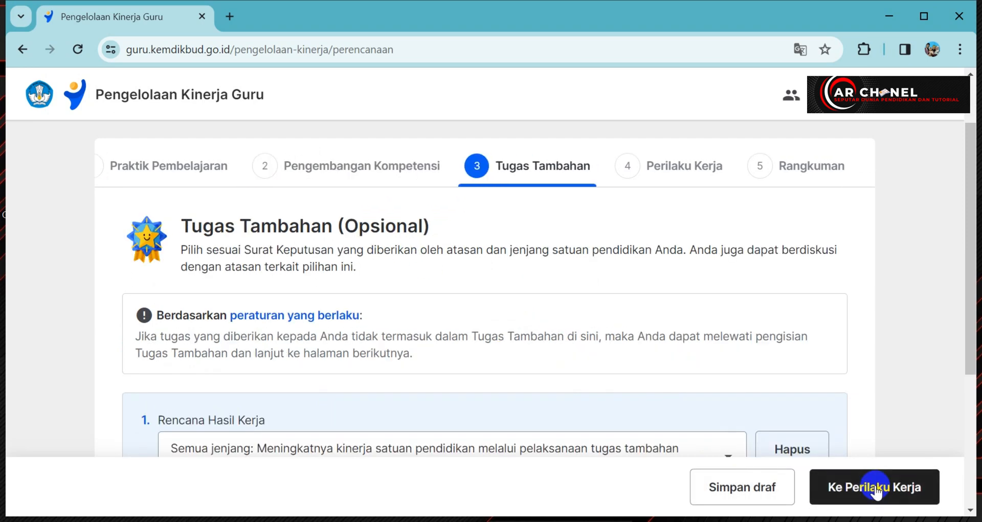
pyautogui.click(876, 490)
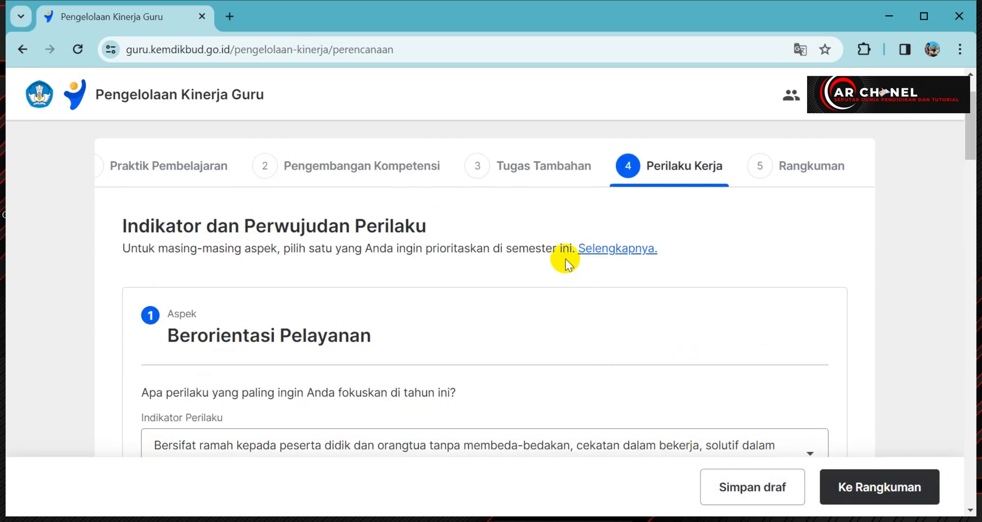
# - Recheck the chosen behaviours for the Perilaku Kerja aspects and continue to the Rangkuman stage
pyautogui.scroll(-12, 676, 259)
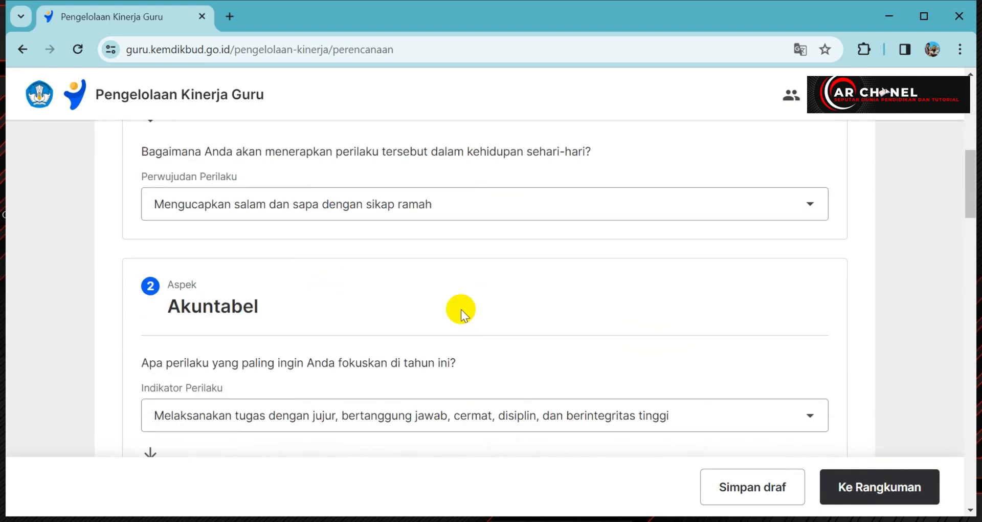
pyautogui.scroll(-20, 587, 314)
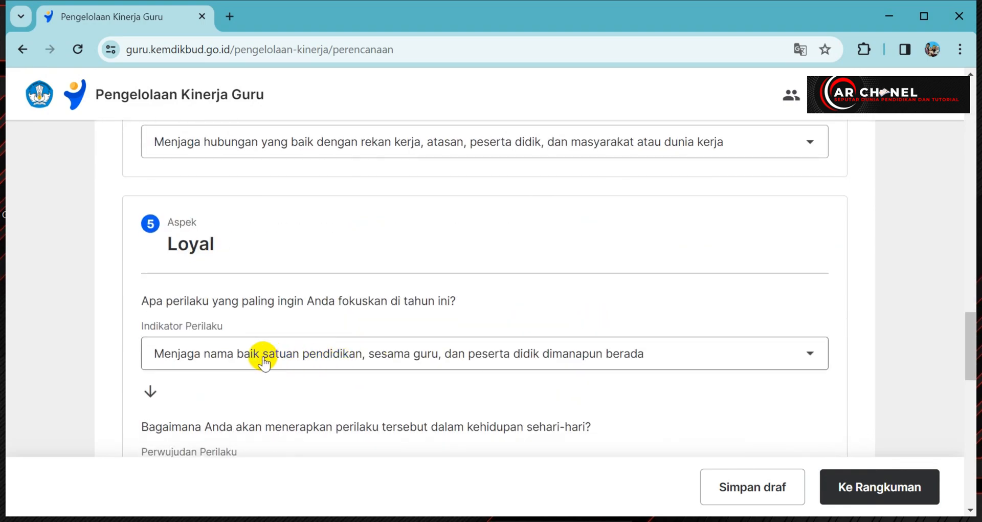
pyautogui.scroll(-10, 227, 356)
pyautogui.scroll(13, 873, 445)
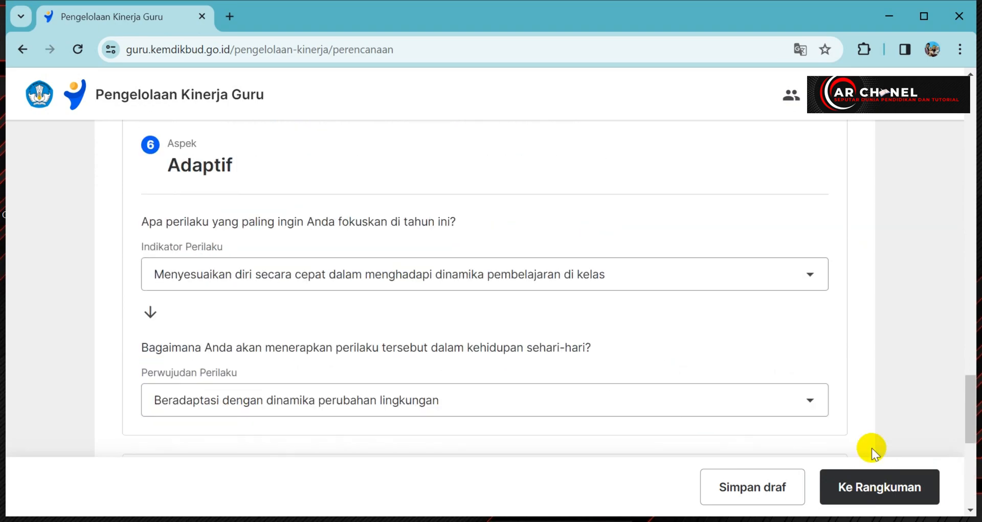
pyautogui.scroll(9, 532, 453)
pyautogui.click(876, 489)
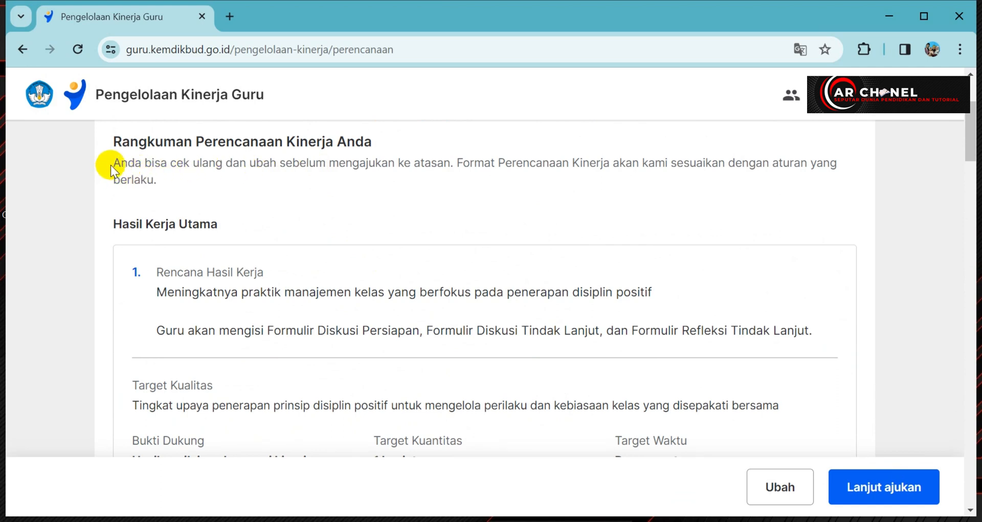
# - Read the introduction of the Rangkuman Perencanaan Kinerja and examine the first Hasil Kerja Utama entry
pyautogui.moveTo(114, 143); pyautogui.dragTo(429, 139)
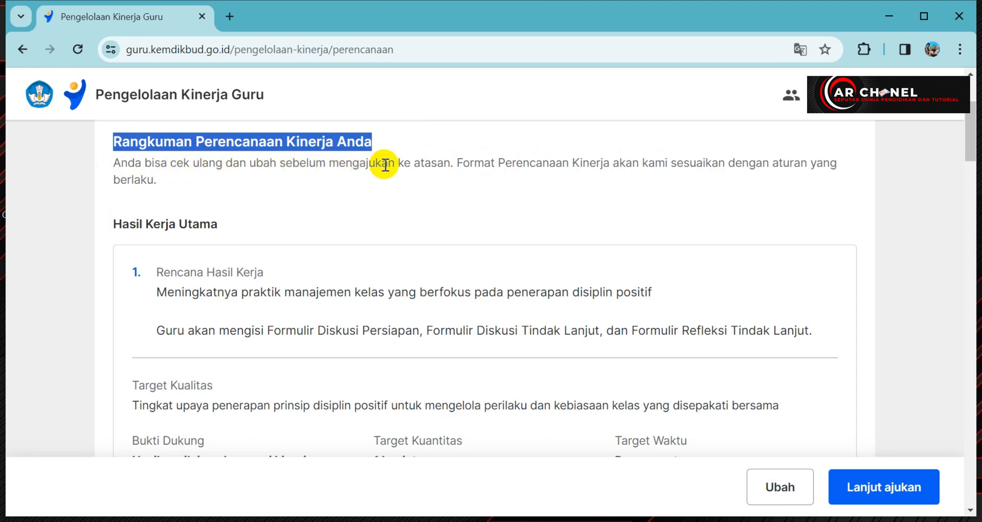
pyautogui.moveTo(452, 163); pyautogui.dragTo(322, 166)
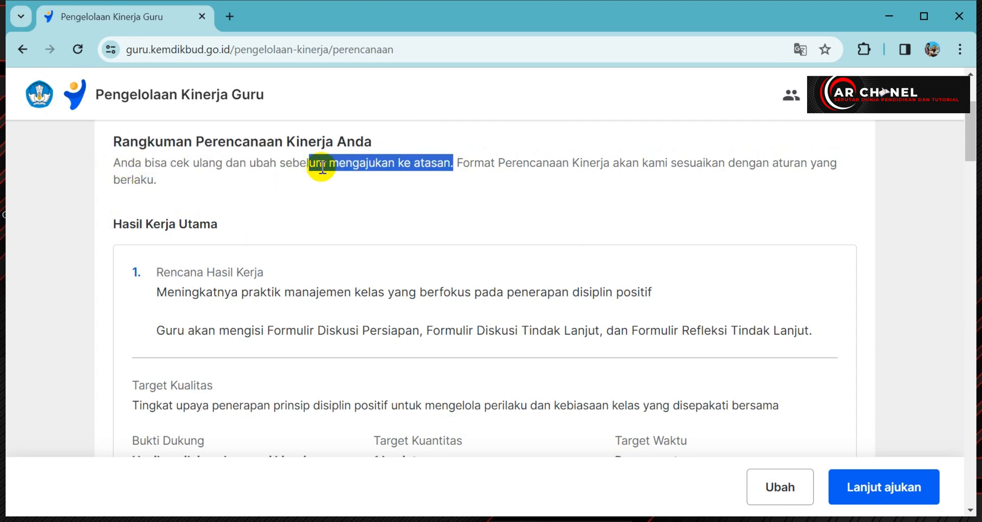
pyautogui.click(446, 186)
pyautogui.scroll(-2, 163, 201)
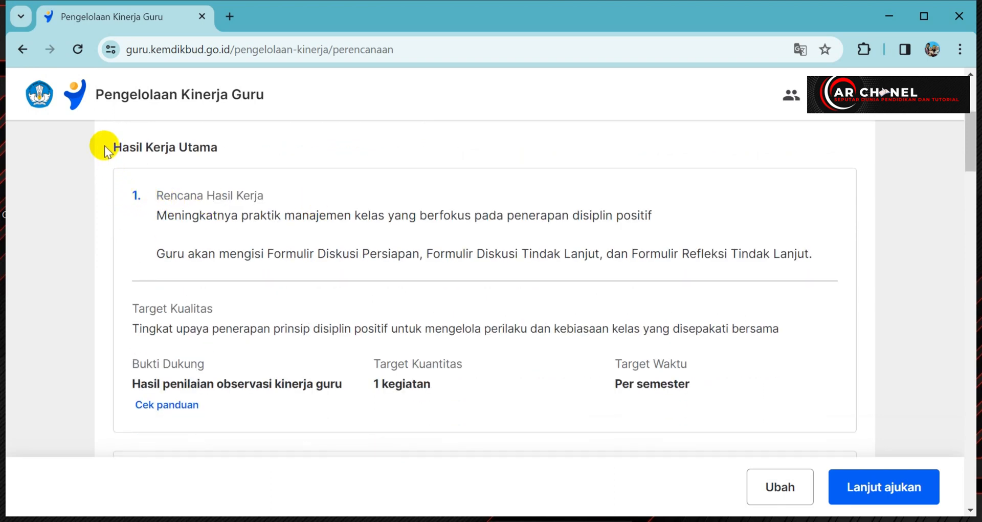
pyautogui.moveTo(104, 145); pyautogui.dragTo(237, 147)
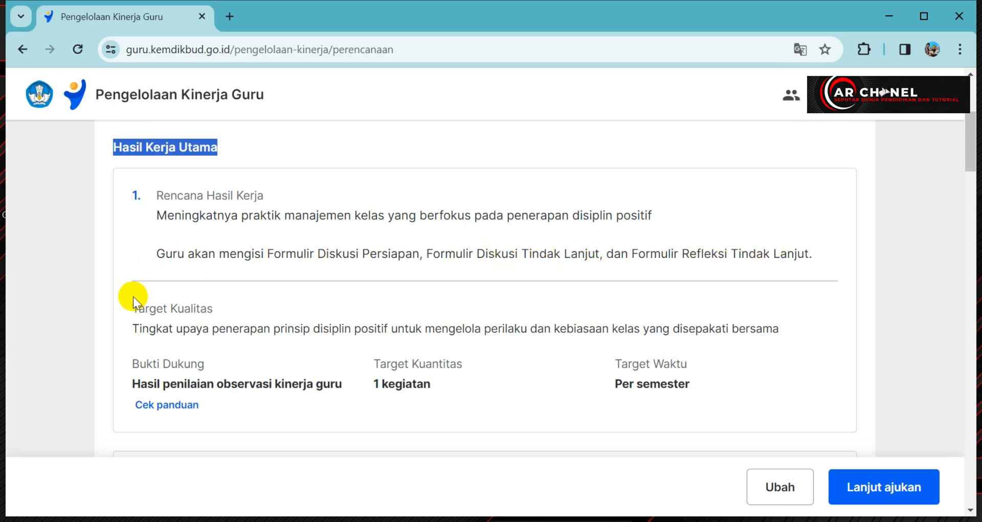
# - Examine the first Hasil Kerja Utama entry's Target Kualitas and the targets, evidence and points of the second and third entries
pyautogui.moveTo(132, 308); pyautogui.dragTo(215, 310)
pyautogui.scroll(-3, 404, 351)
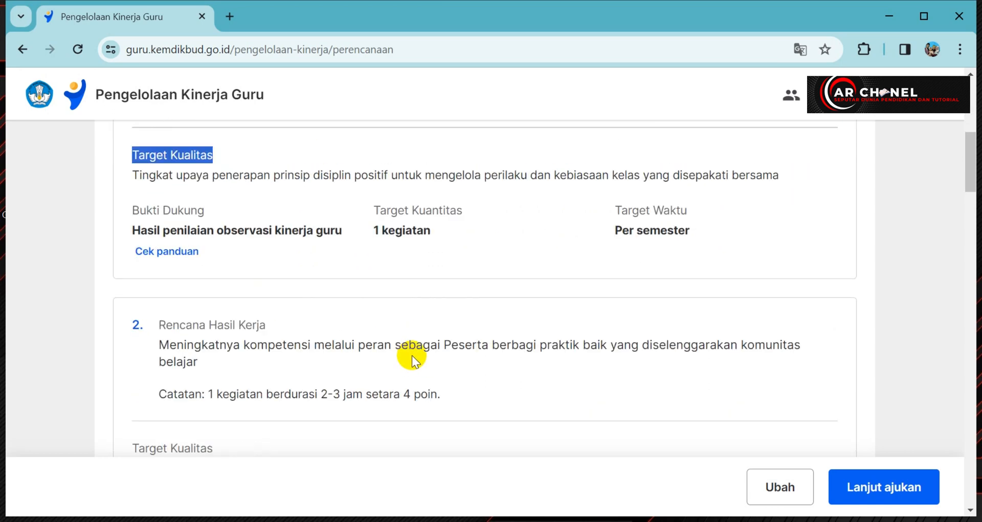
pyautogui.scroll(-6, 193, 320)
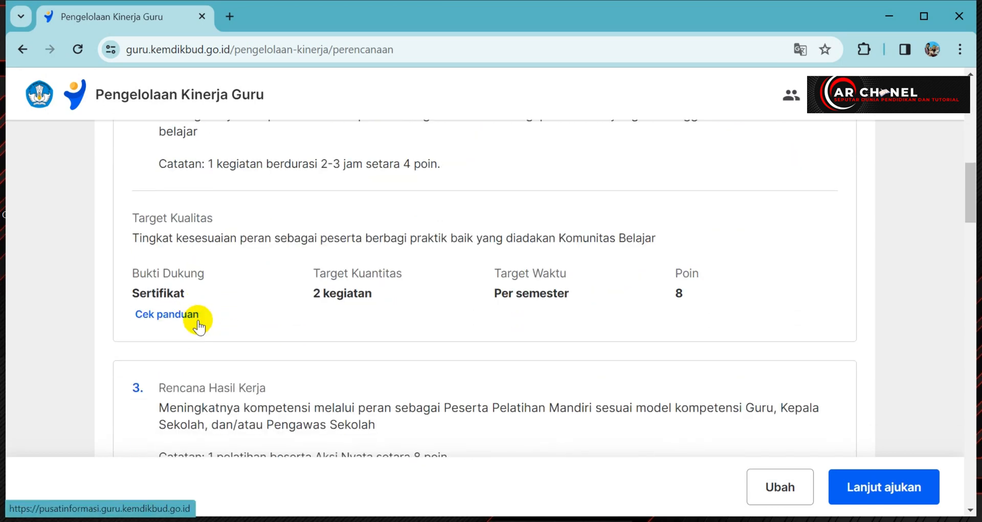
pyautogui.scroll(4, 195, 322)
pyautogui.scroll(-3, 199, 326)
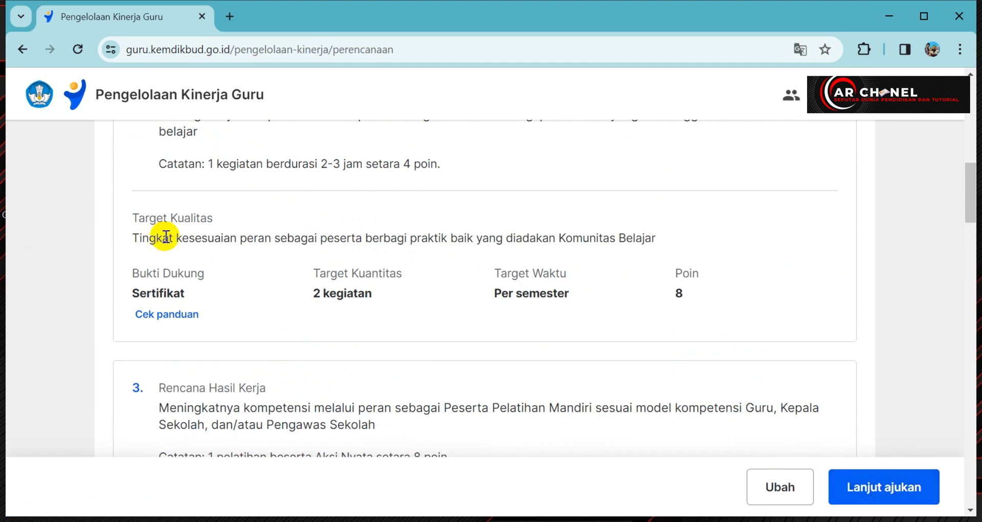
pyautogui.scroll(2, 194, 248)
pyautogui.scroll(-1, 240, 242)
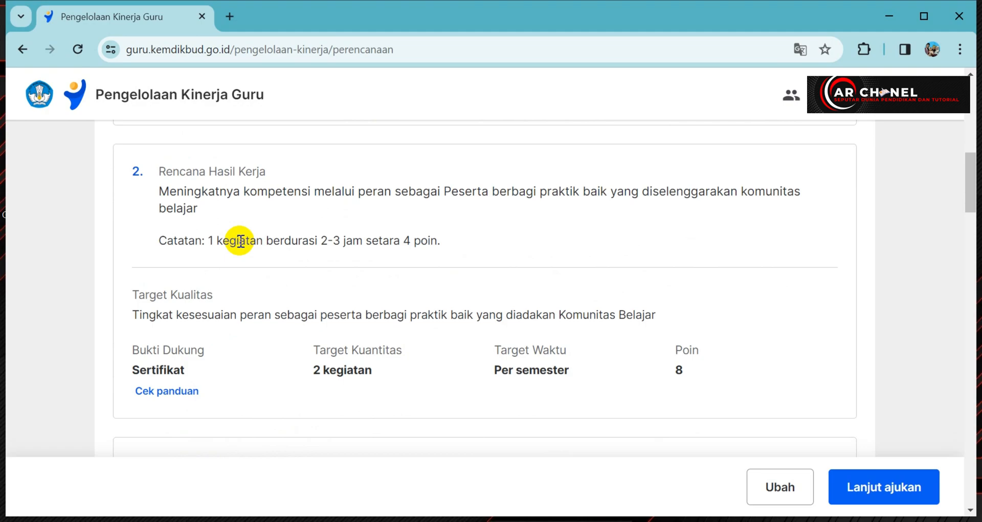
pyautogui.scroll(-3, 240, 240)
pyautogui.scroll(-12, 239, 241)
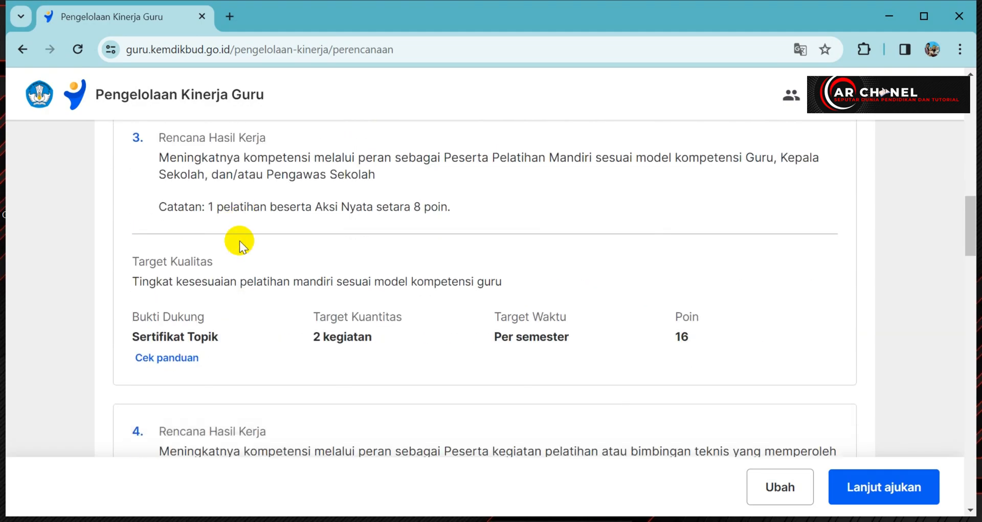
# - Review the remaining Hasil Kerja Utama entries, the Hasil Kerja Tambahan section and the whole Perilaku Kerja table in the summary
pyautogui.scroll(-10, 247, 264)
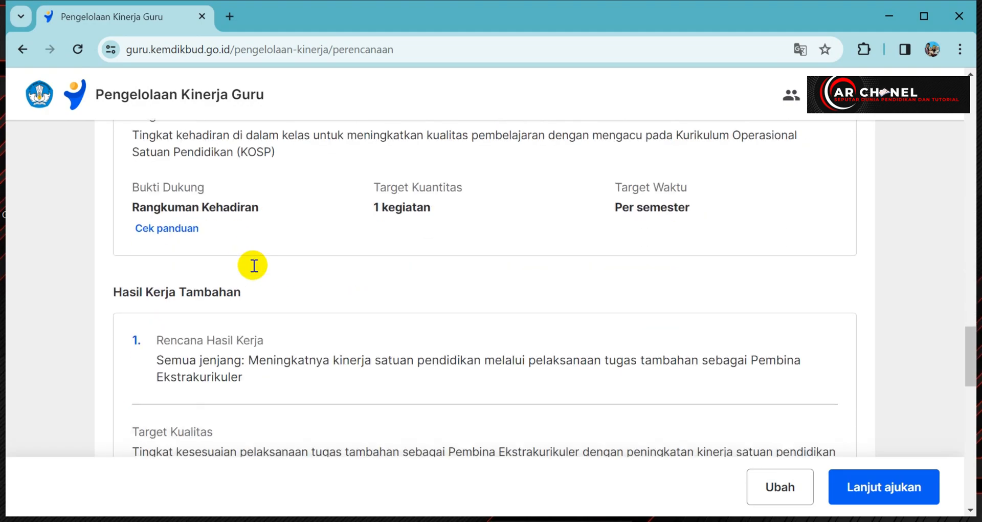
pyautogui.scroll(3, 233, 265)
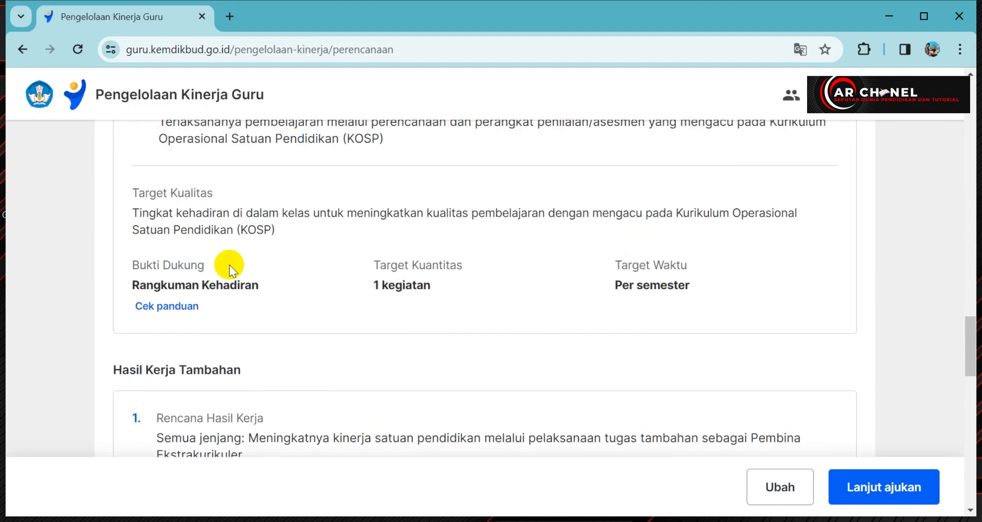
pyautogui.scroll(-4, 229, 265)
pyautogui.scroll(-7, 220, 265)
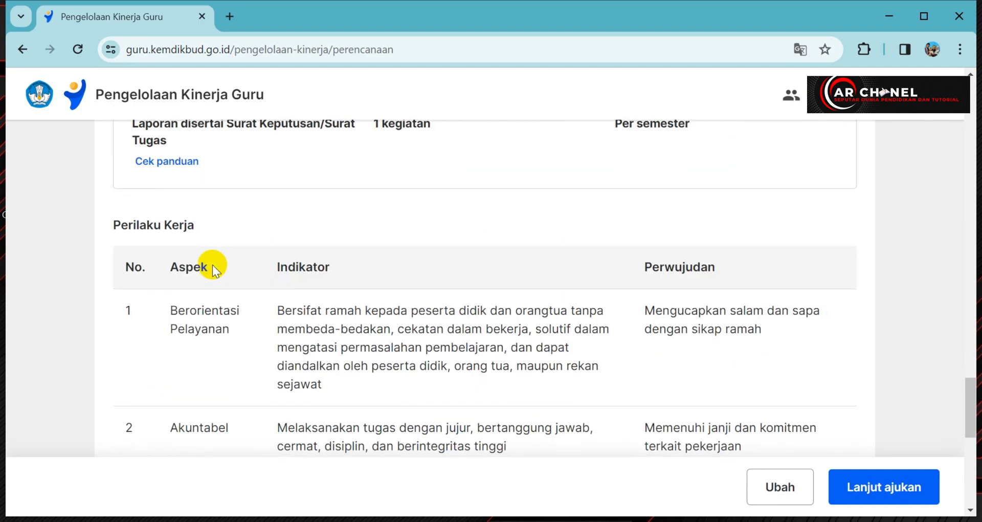
pyautogui.scroll(-6, 213, 265)
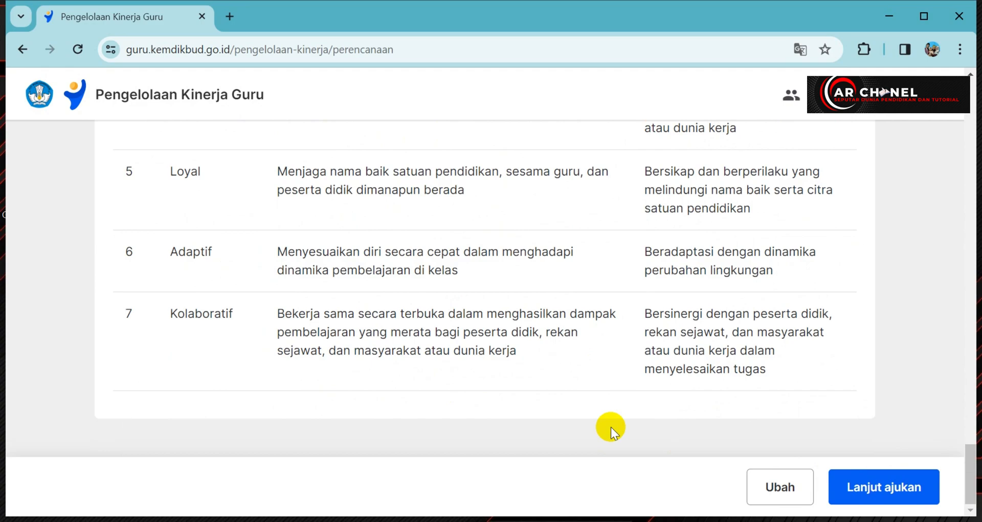
# - Go back through the summary from Perilaku Kerja and recheck the second and third Hasil Kerja Utama entries
pyautogui.scroll(15, 611, 426)
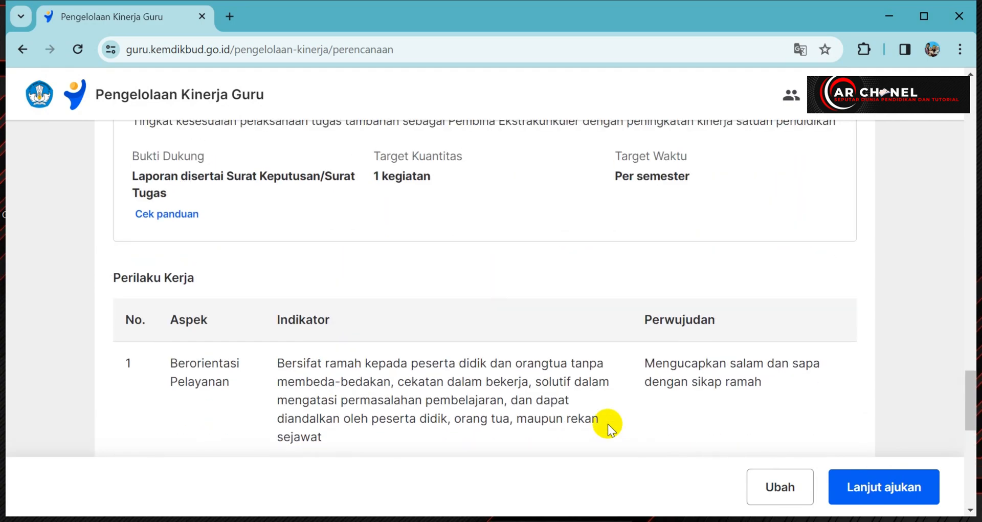
pyautogui.scroll(6, 599, 420)
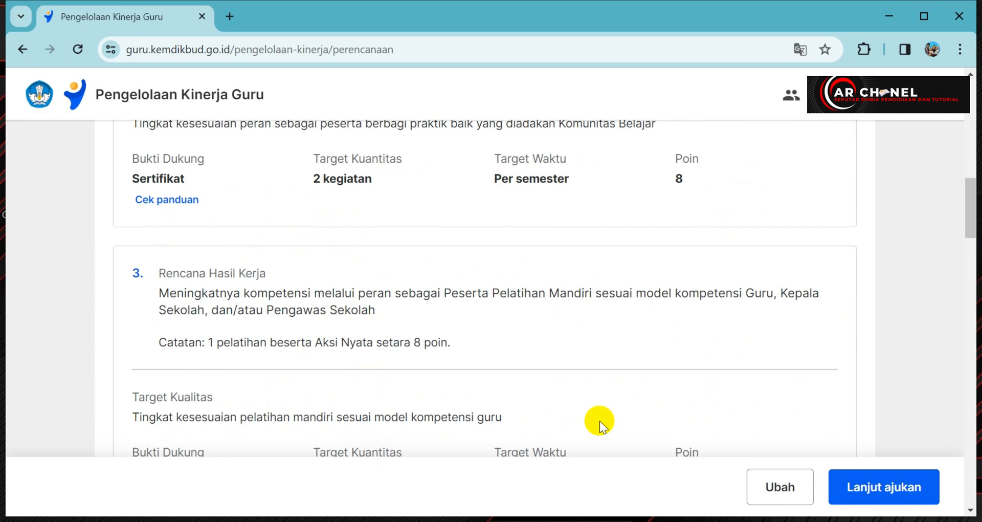
pyautogui.scroll(3, 599, 420)
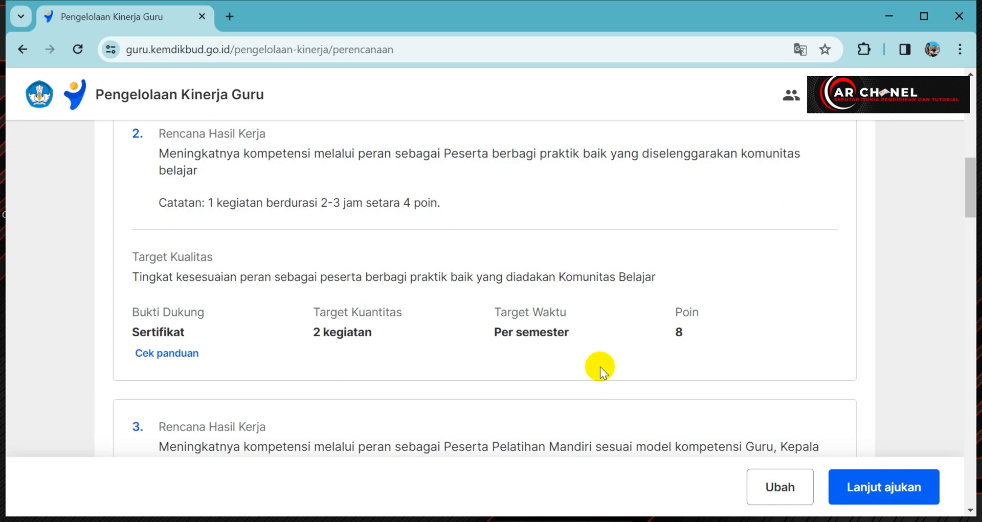
pyautogui.scroll(1, 599, 347)
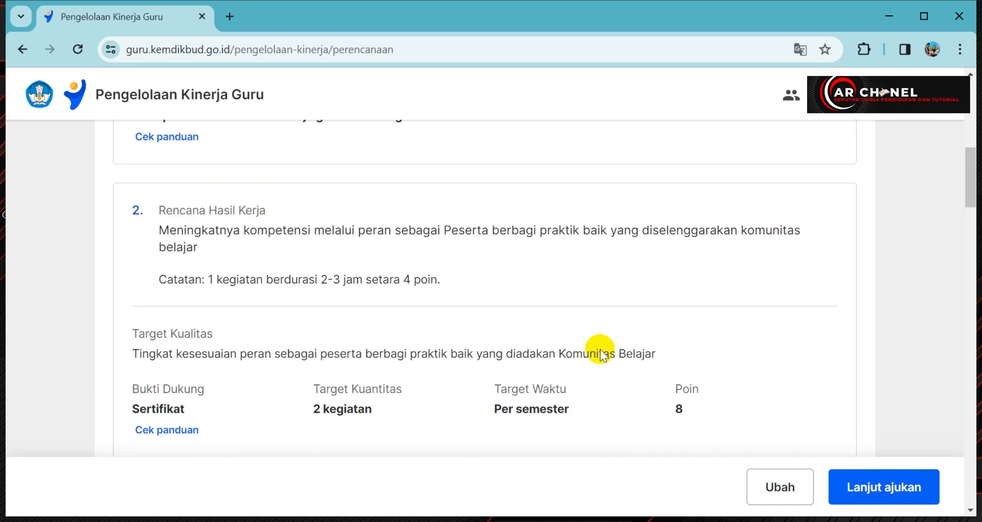